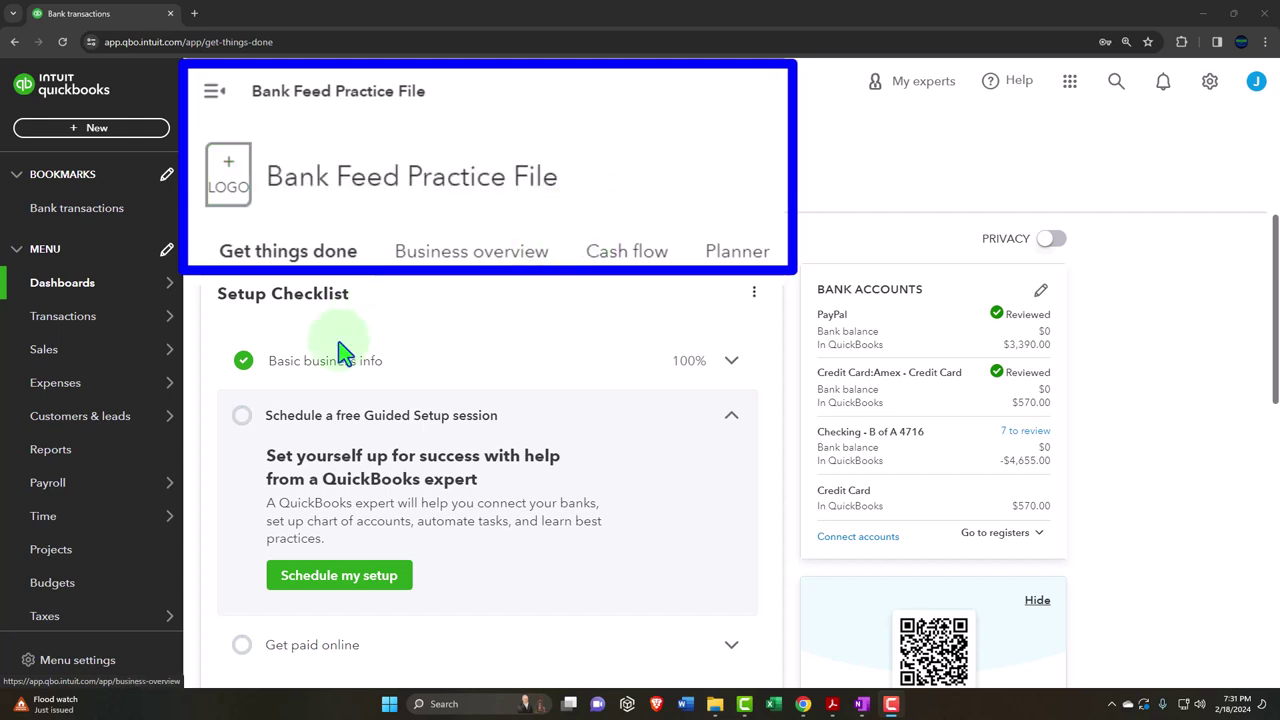
From the Reports list, open the Balance Sheet, Profit and Loss, and Trial Balance reports in separate browser tabs
click(121, 279)
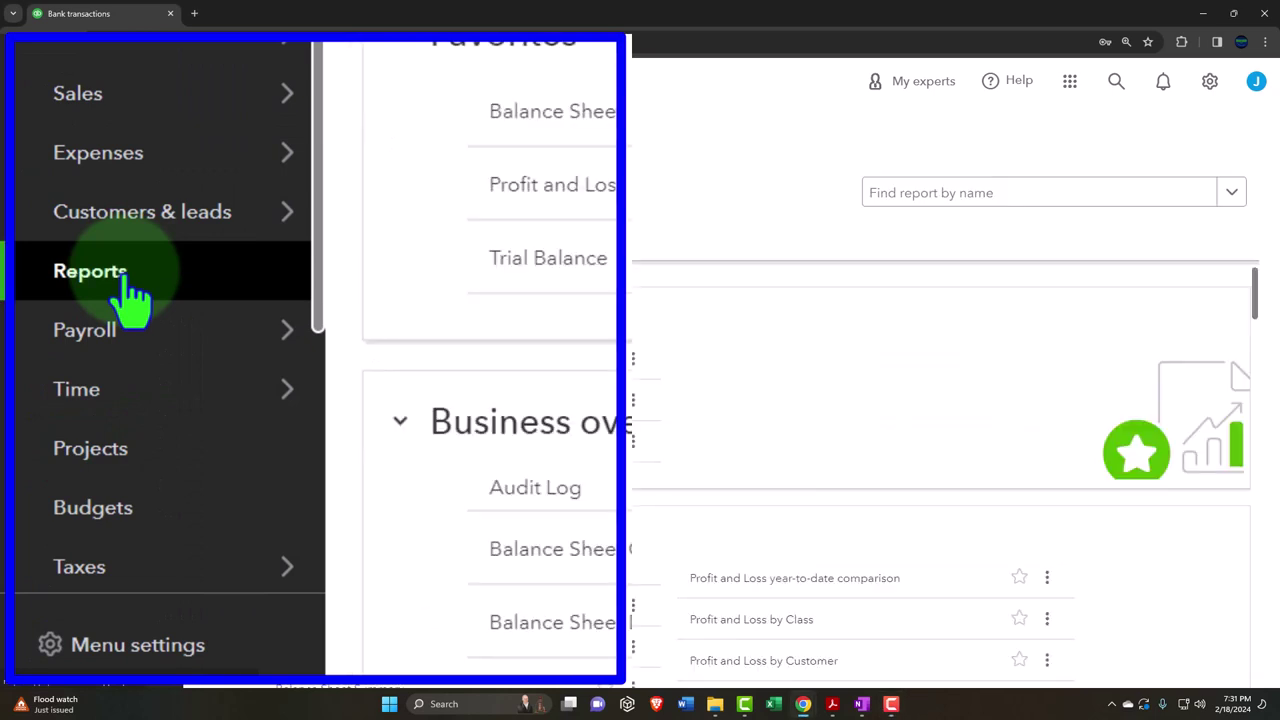
right_click(330, 362)
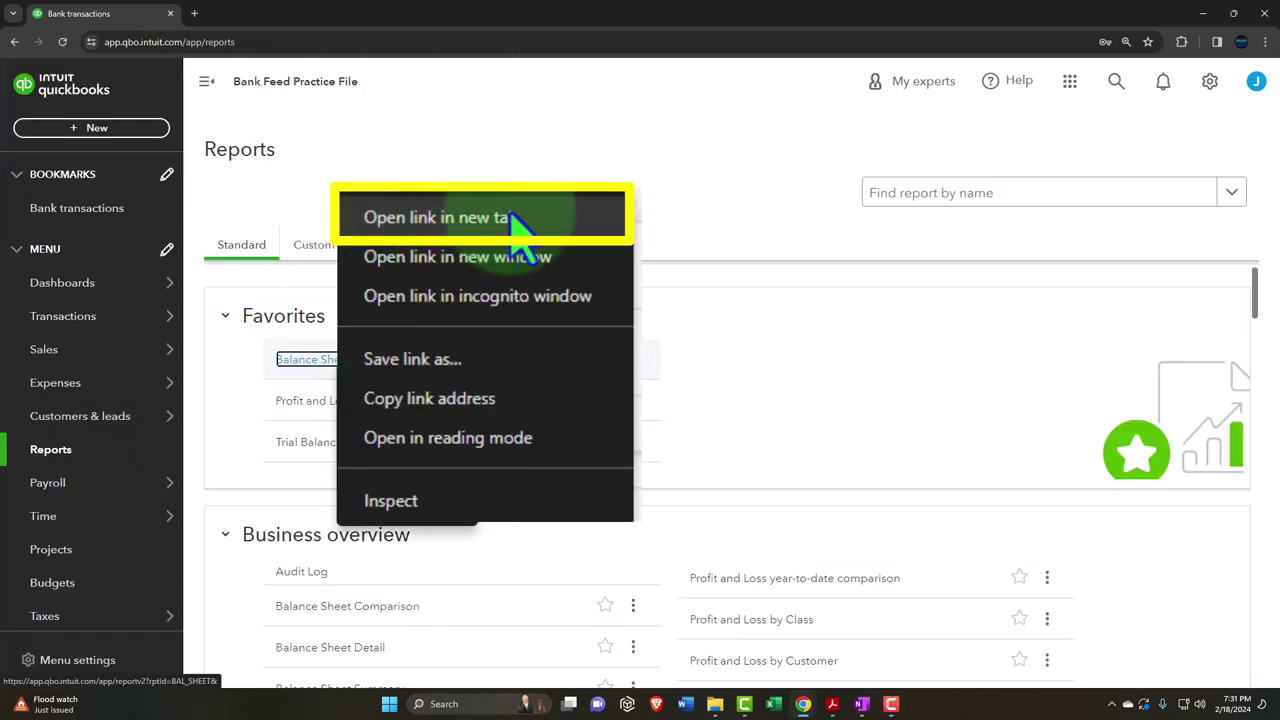
click(598, 218)
right_click(335, 405)
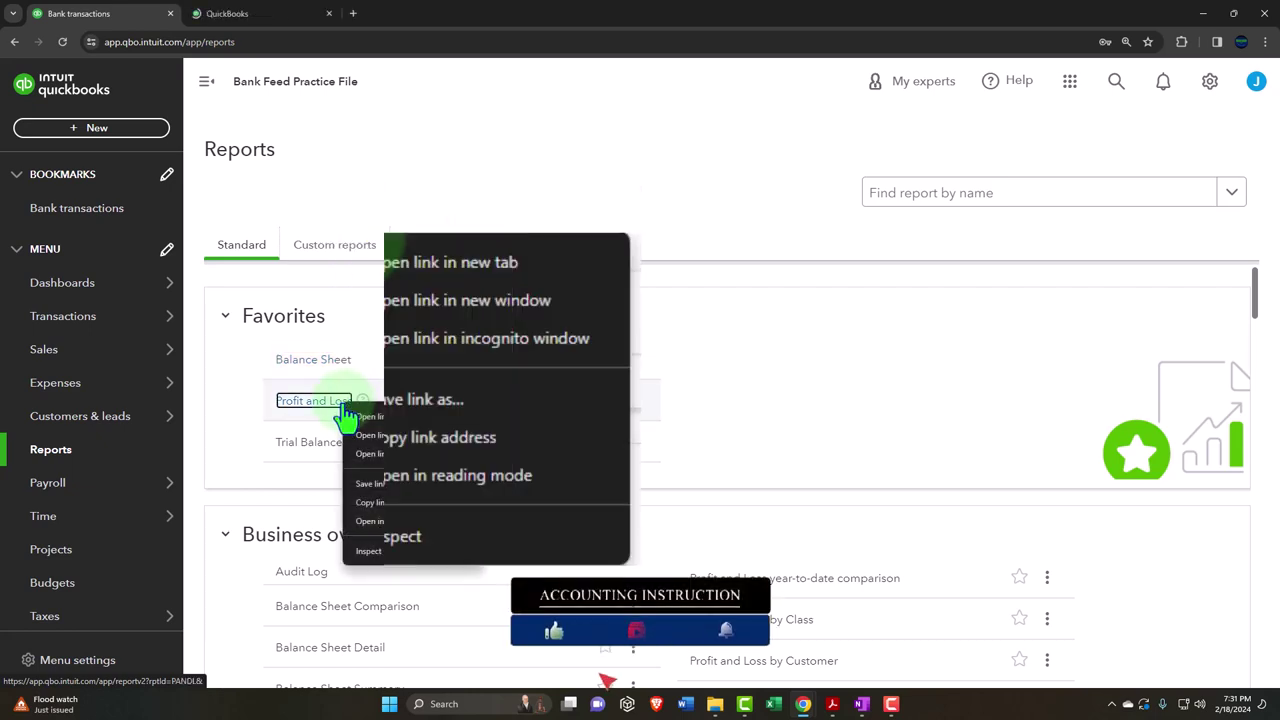
click(500, 268)
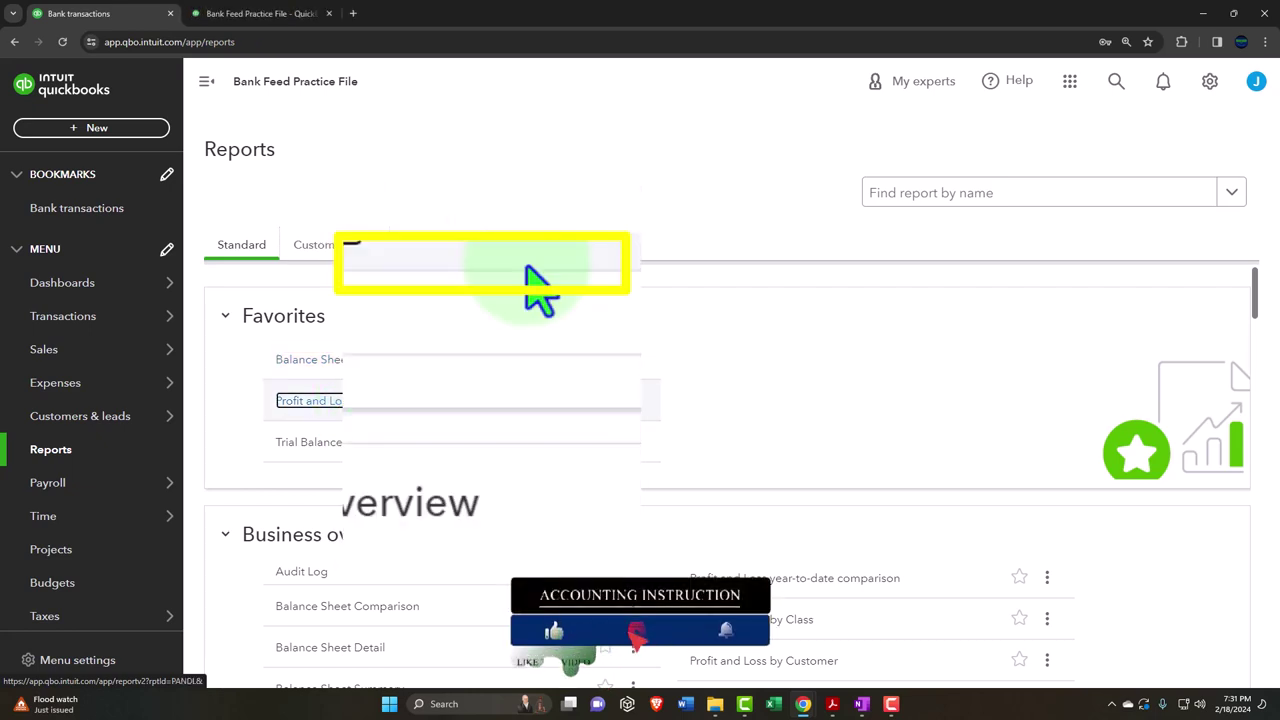
right_click(330, 446)
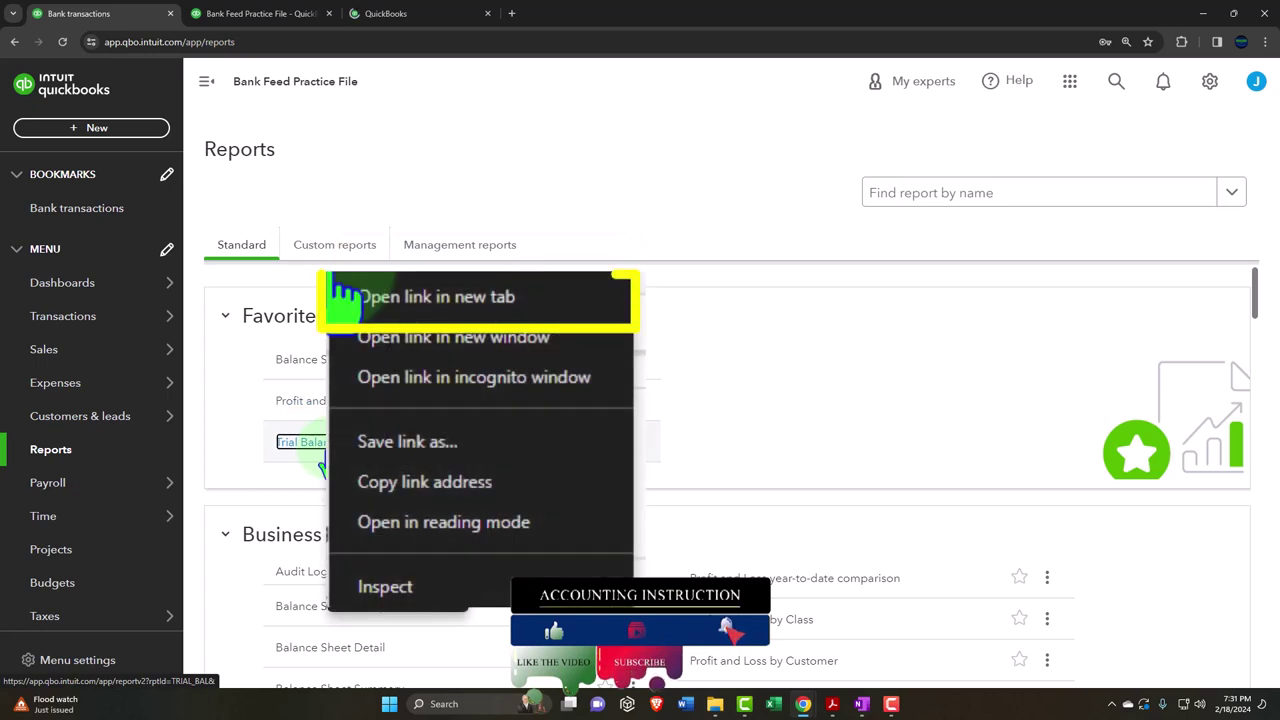
click(500, 300)
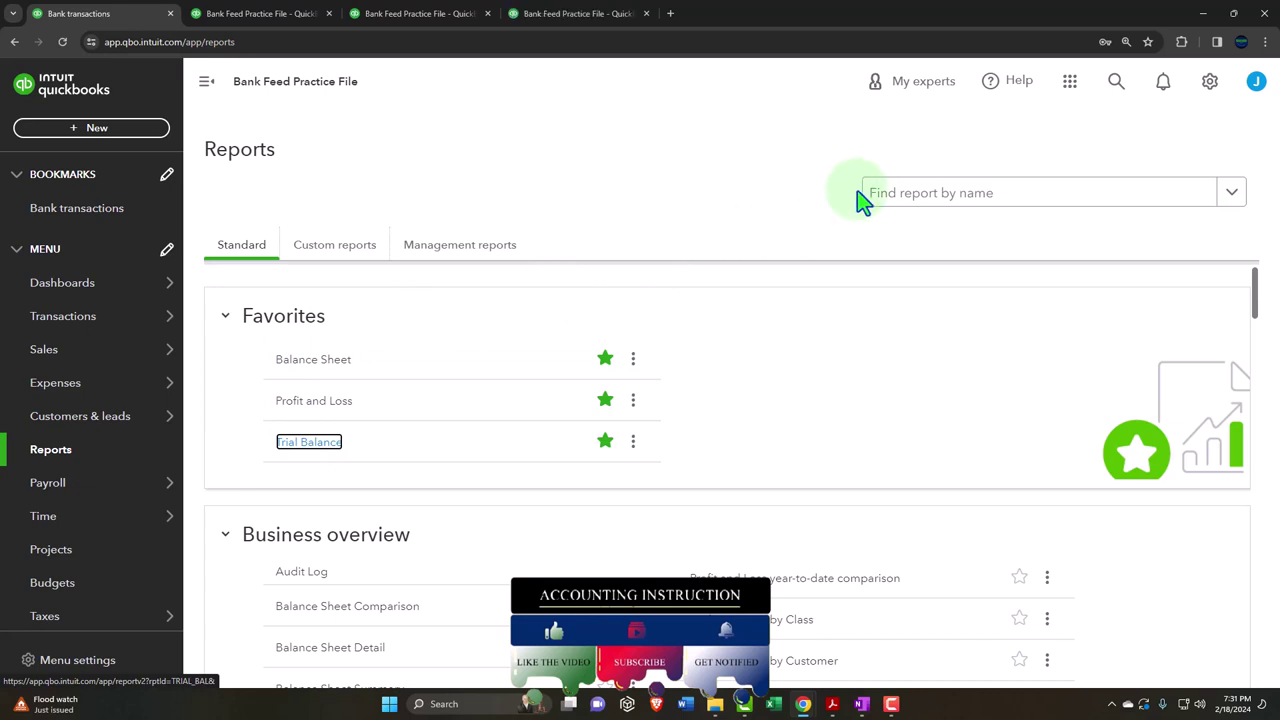
Set the Balance Sheet report period from 01/01/2024 to 03/31/2024
click(262, 14)
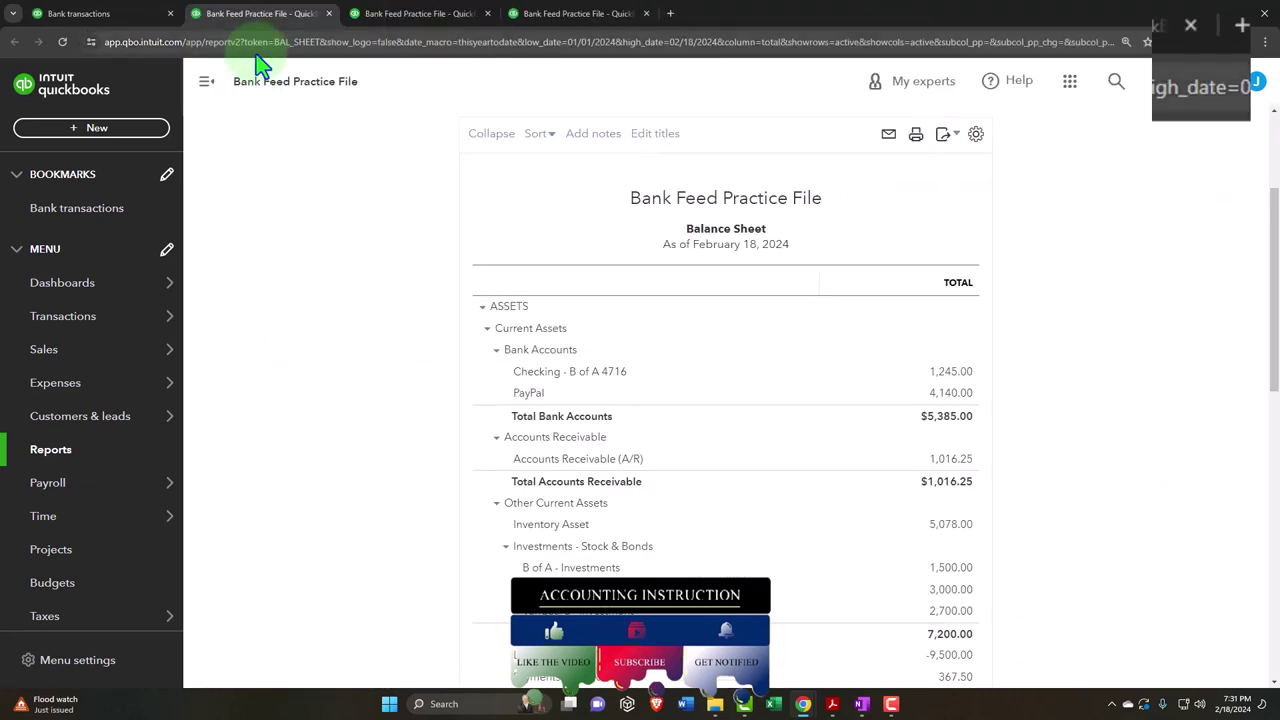
scroll(220, 335, up, 2)
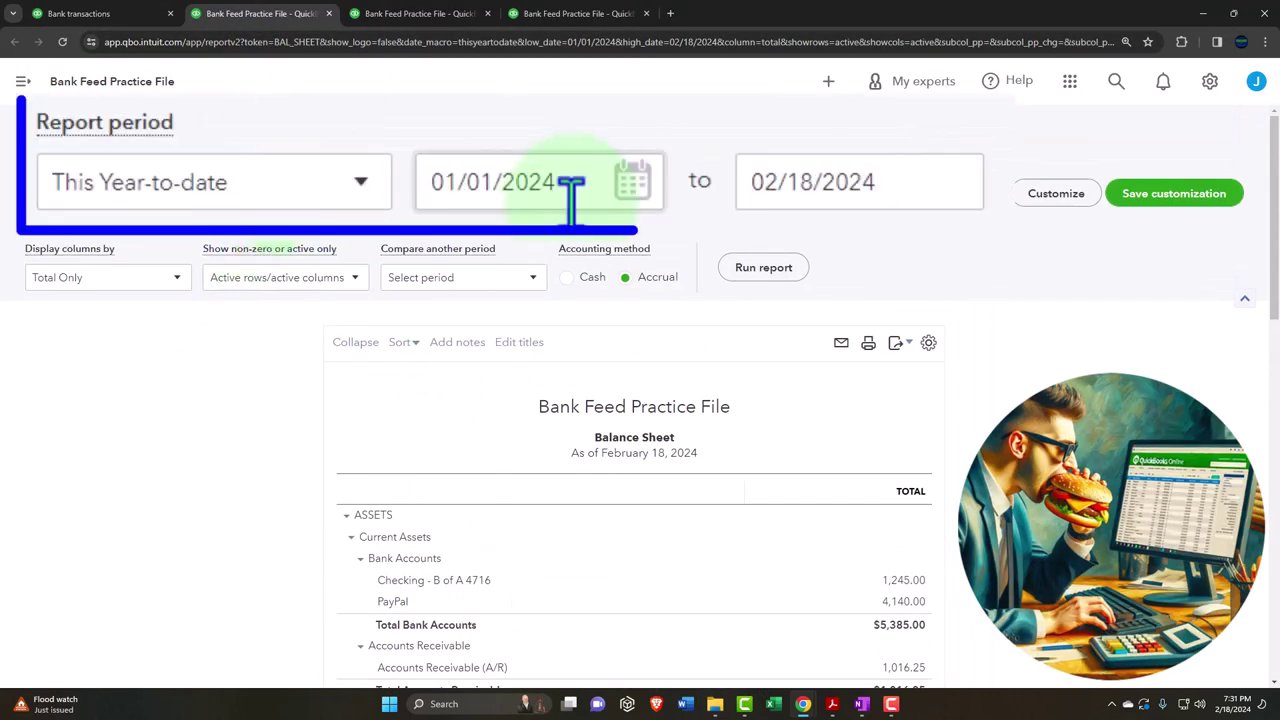
text(01012024)
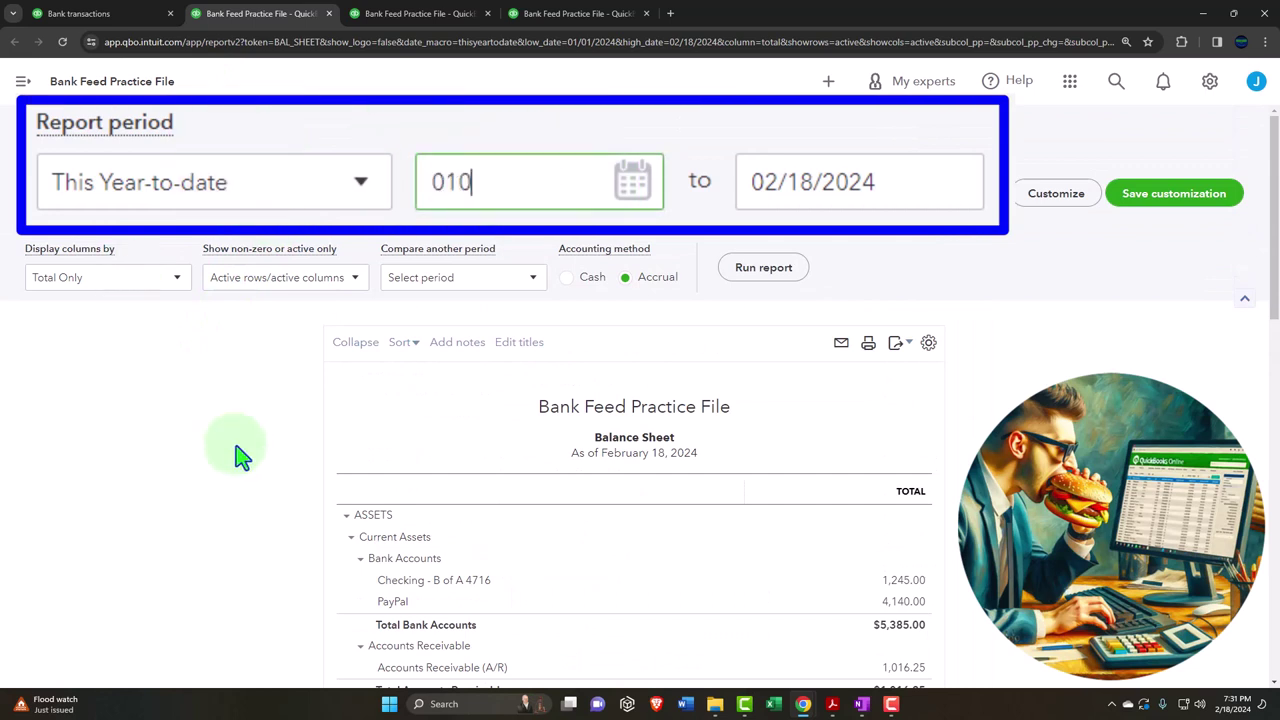
key(Tab)
text(03312024)
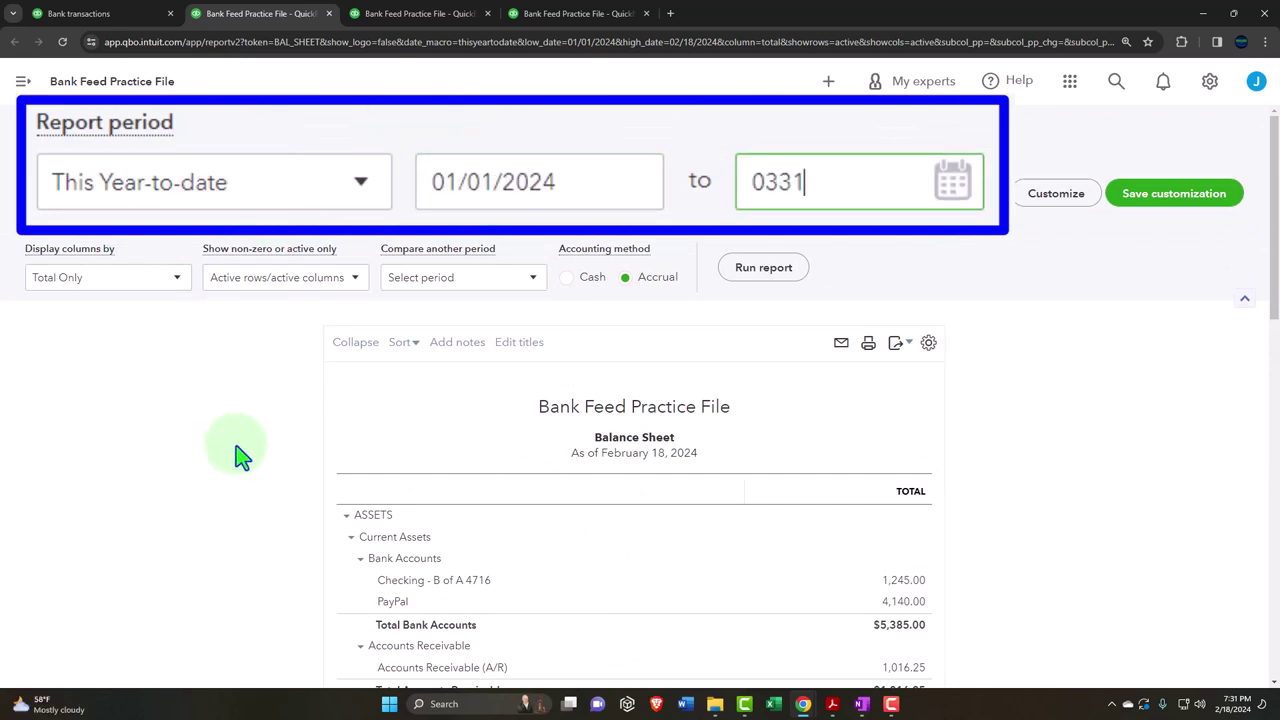
key(Tab)
Display the Balance Sheet columns by Months and run the report
click(177, 278)
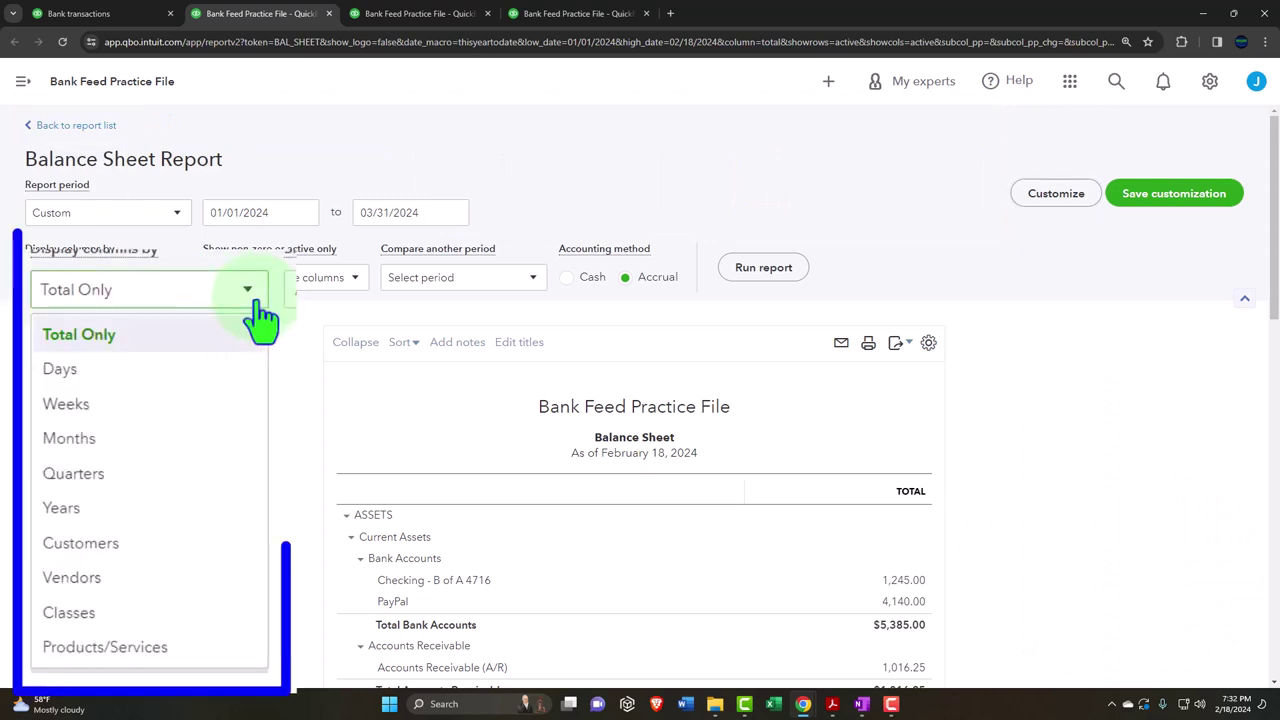
click(228, 440)
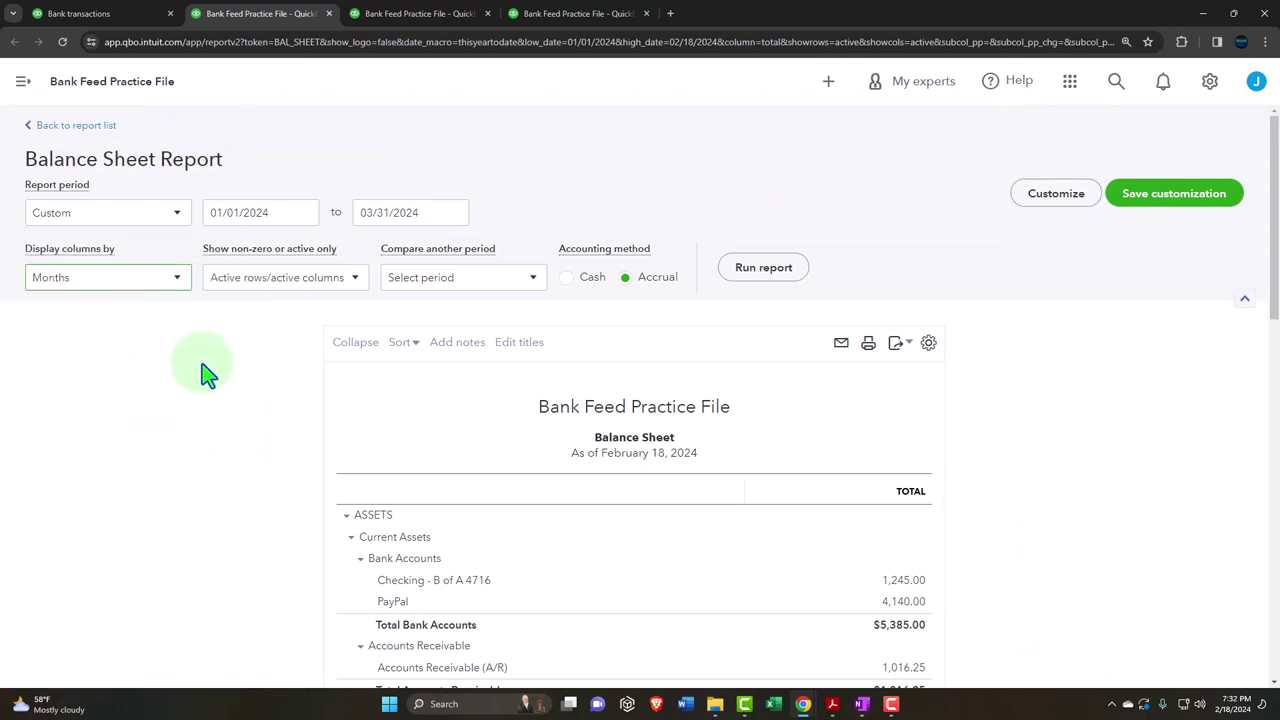
click(750, 272)
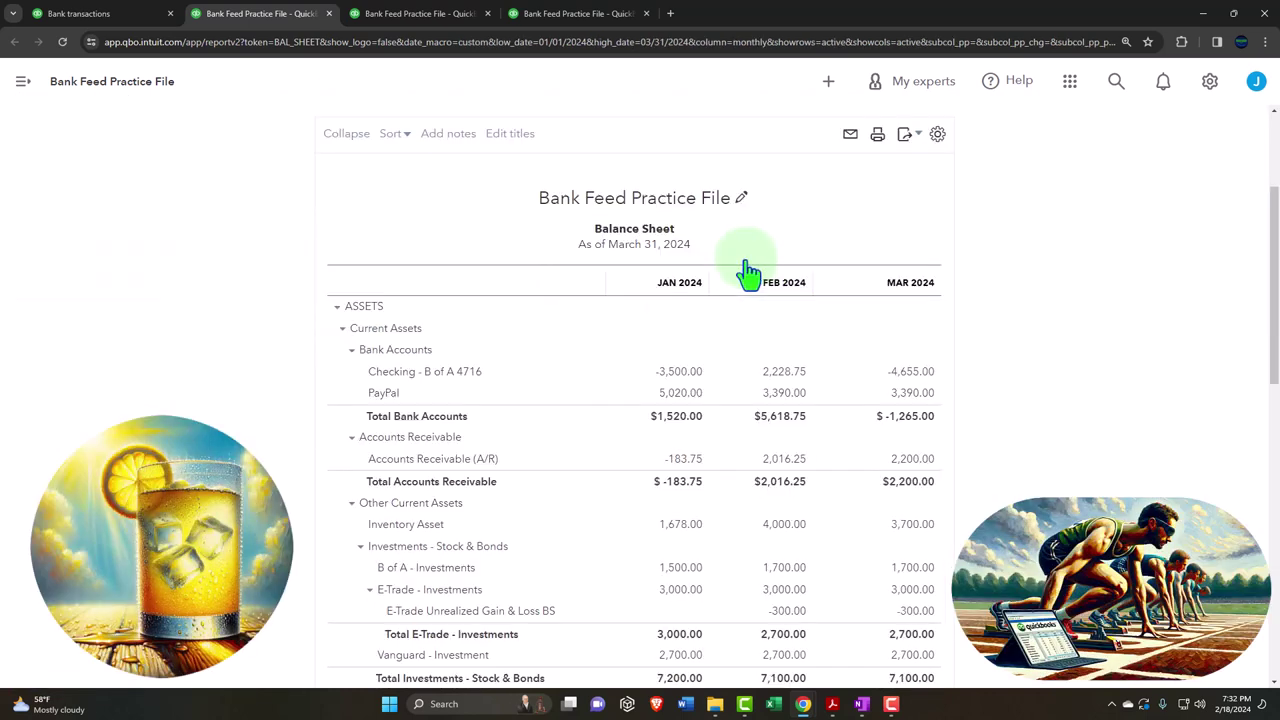
Set the Profit and Loss report period from 01/01/2024 to 03/31/2024
click(413, 20)
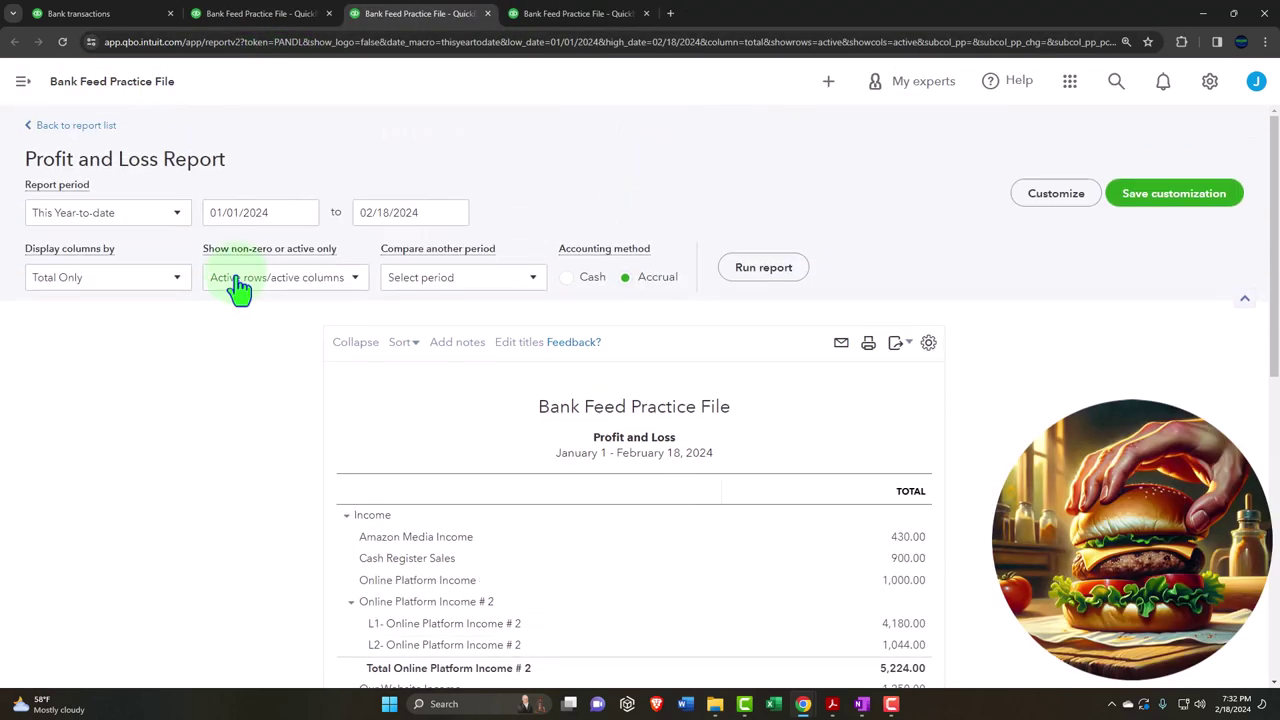
click(270, 210)
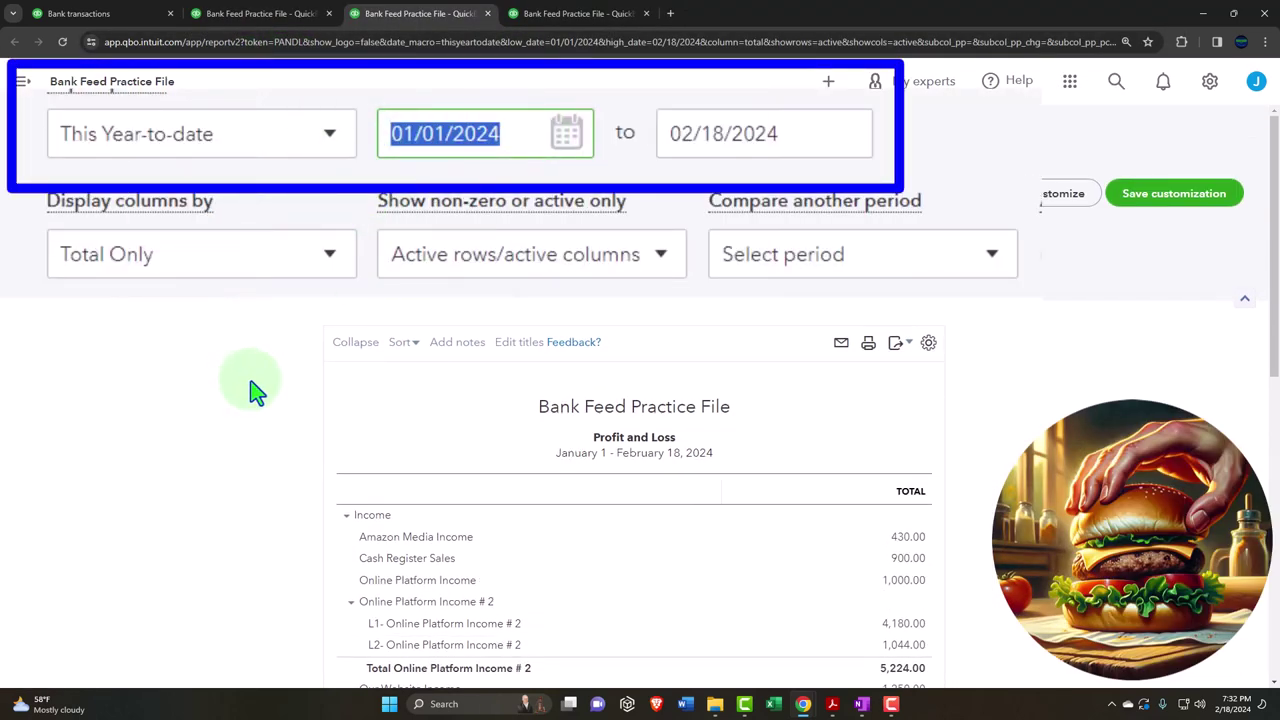
text(0101024)
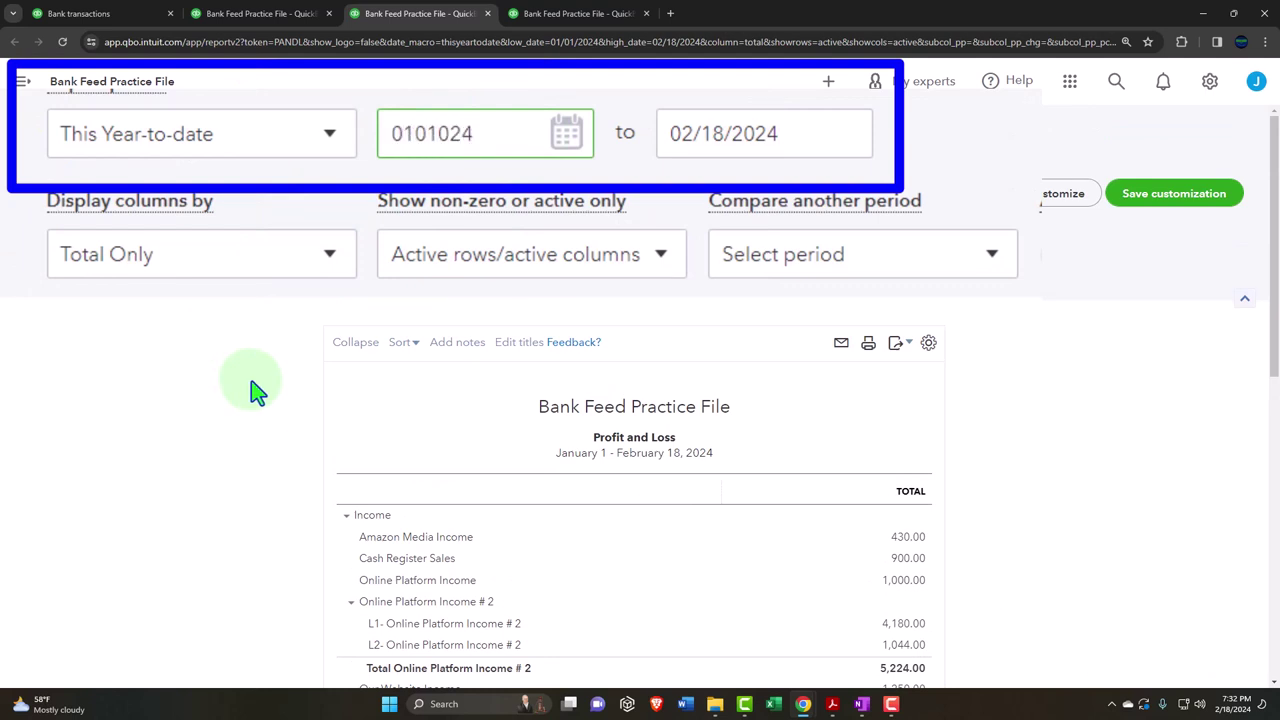
key(Tab)
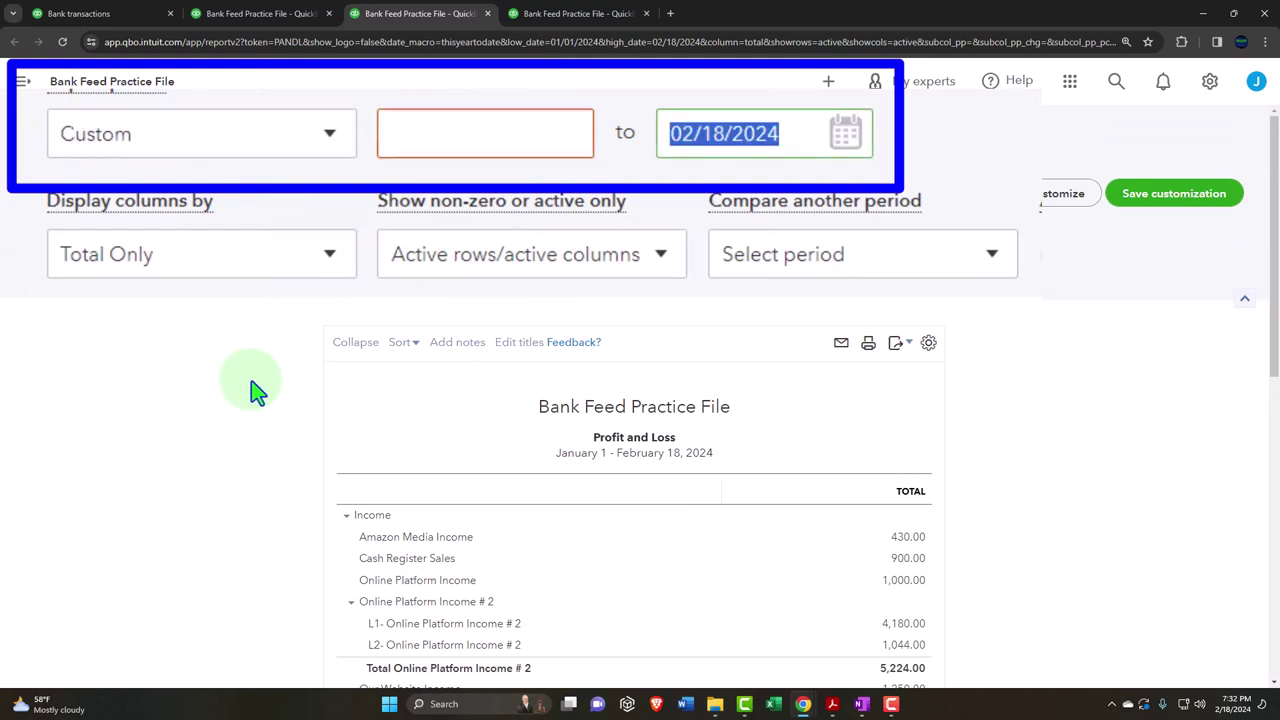
click(463, 147)
text(010124)
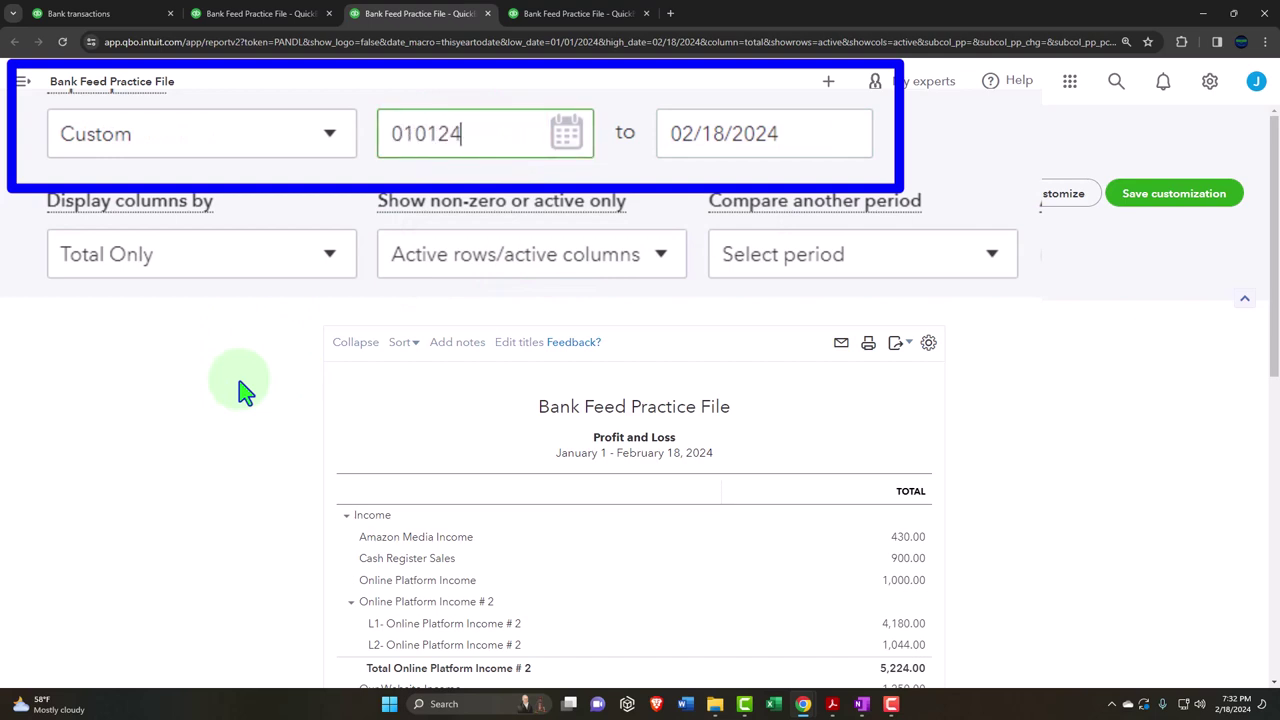
key(Tab)
text(0)
text(3/31/2024)
key(Tab)
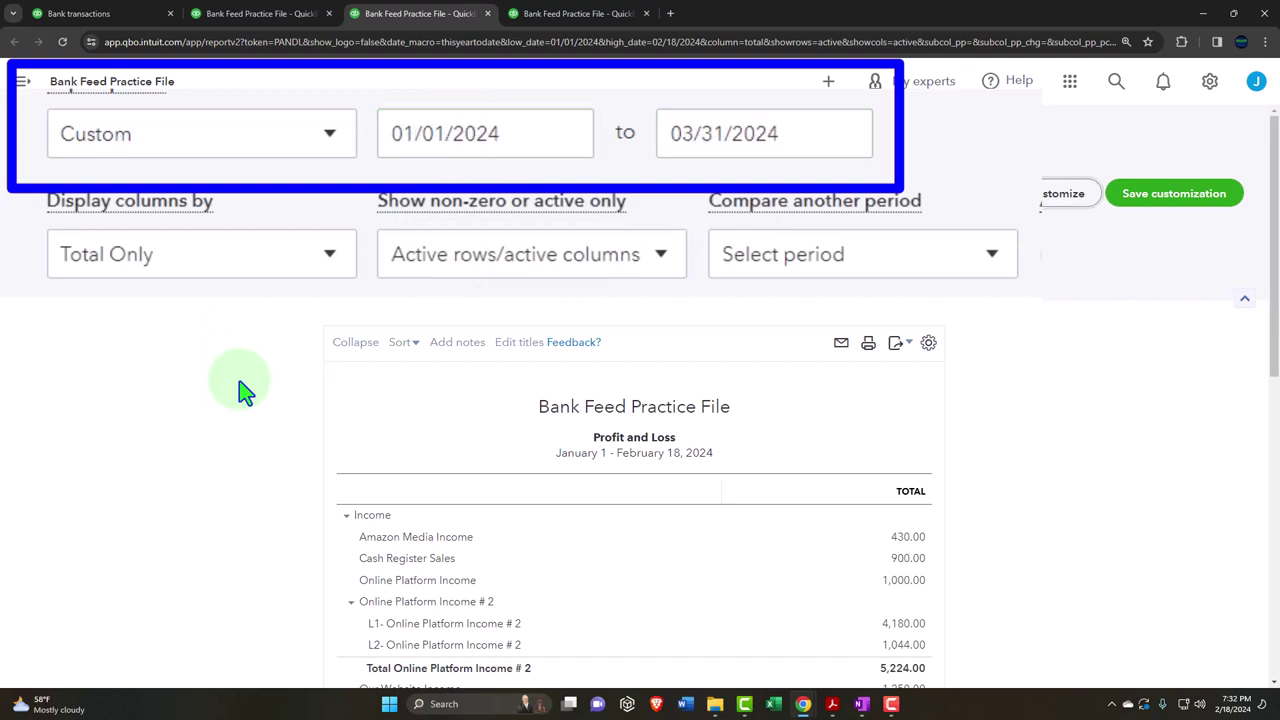
Display the Profit and Loss columns by Months and run the report
click(178, 280)
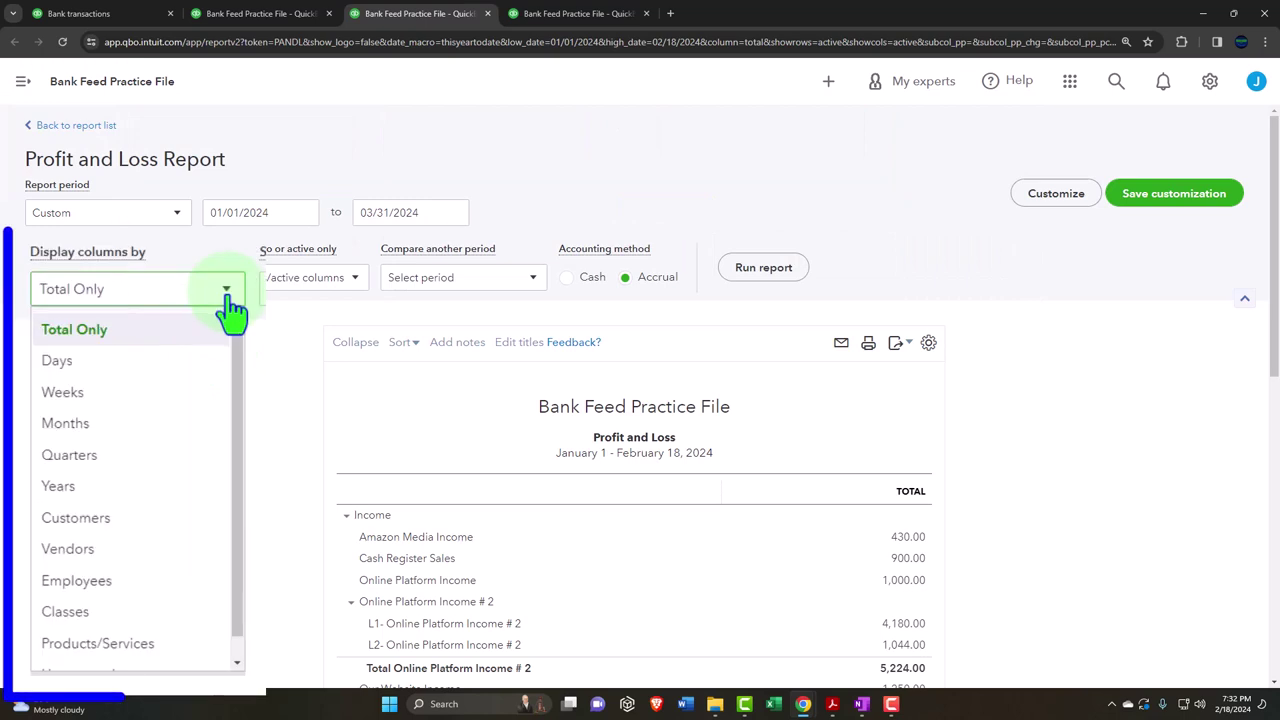
click(199, 428)
click(798, 268)
scroll(806, 279, down, 2)
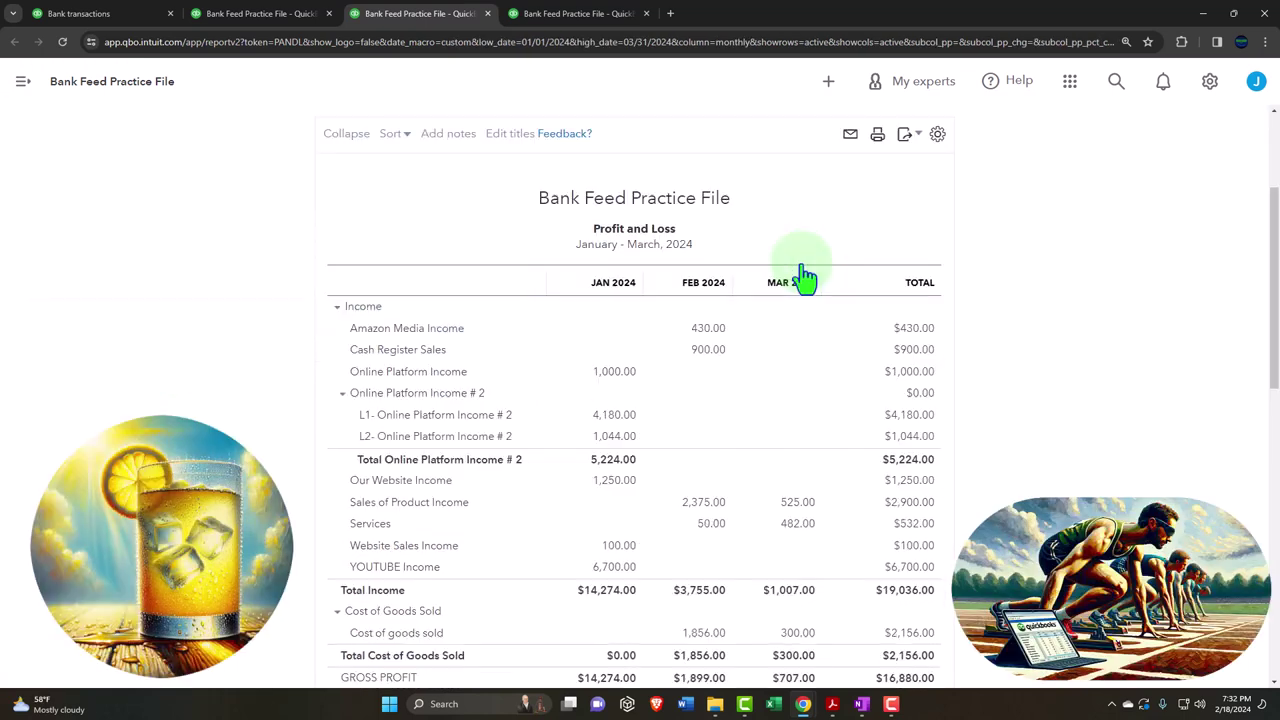
Set the Trial Balance report period from 01/01/2024 to 03/31/2024
click(570, 14)
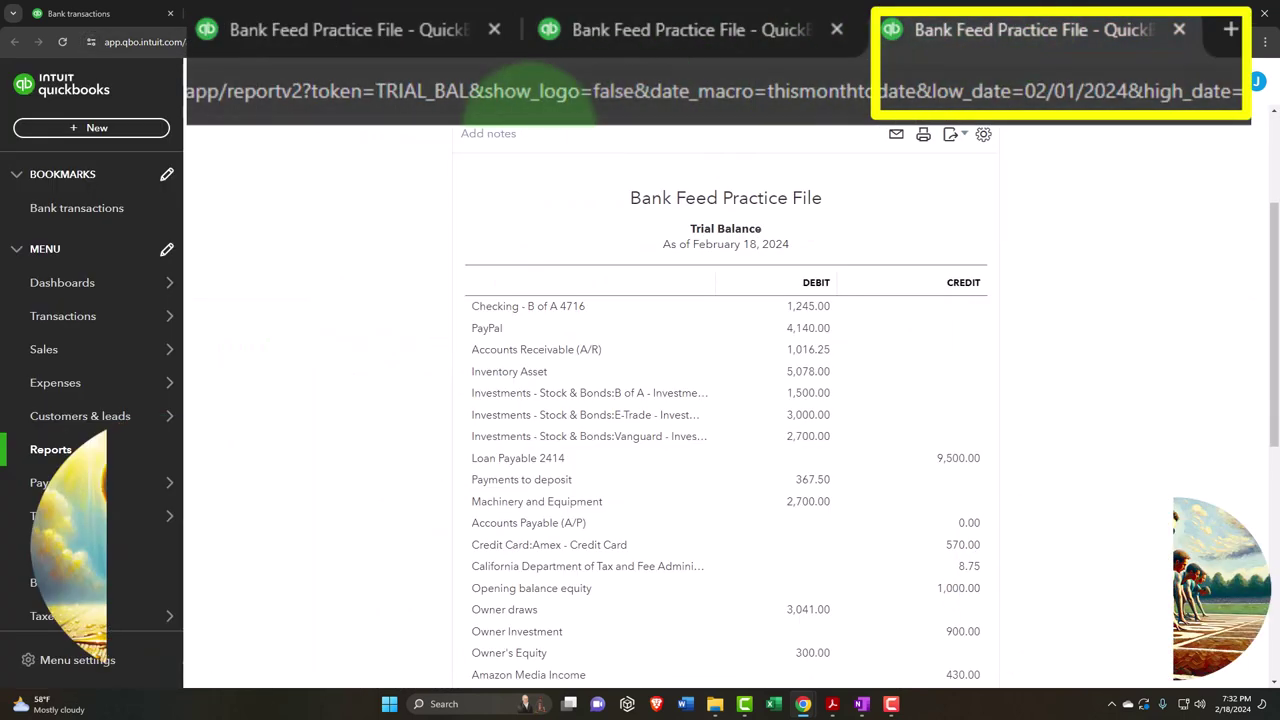
click(203, 86)
scroll(147, 340, up, 1)
scroll(147, 357, up, 2)
drag(270, 211, 194, 216)
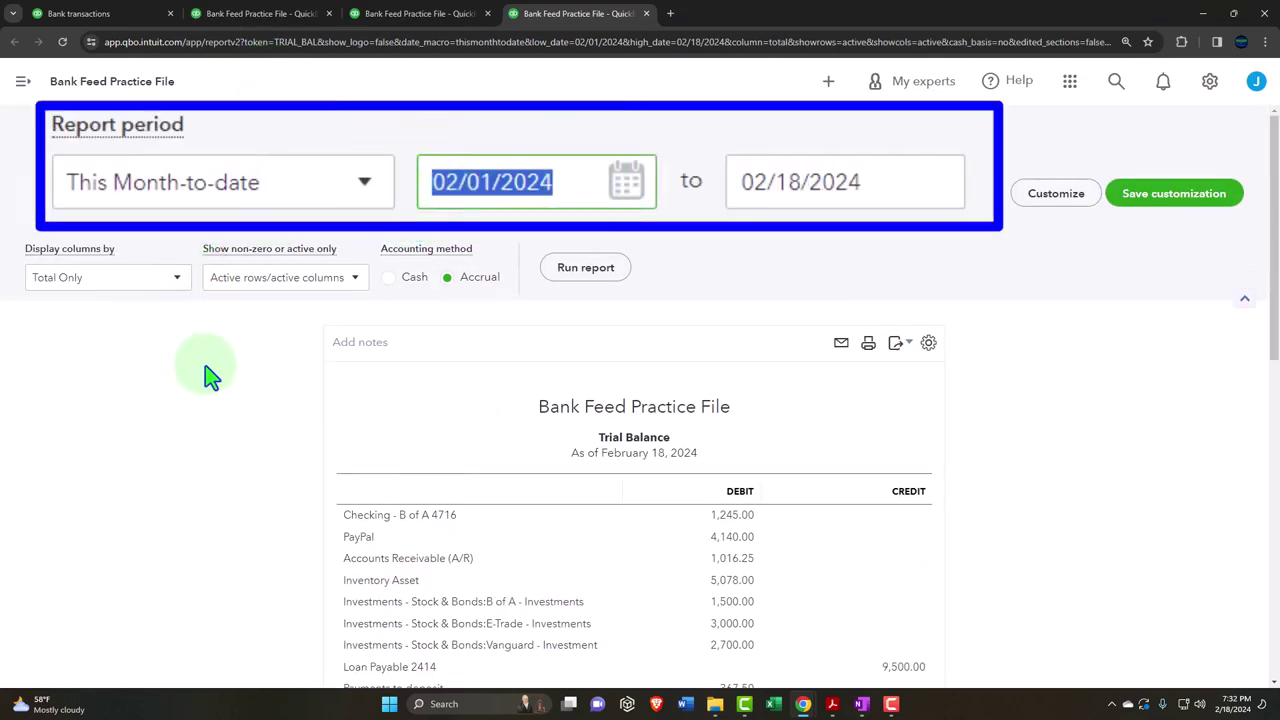
text(010124)
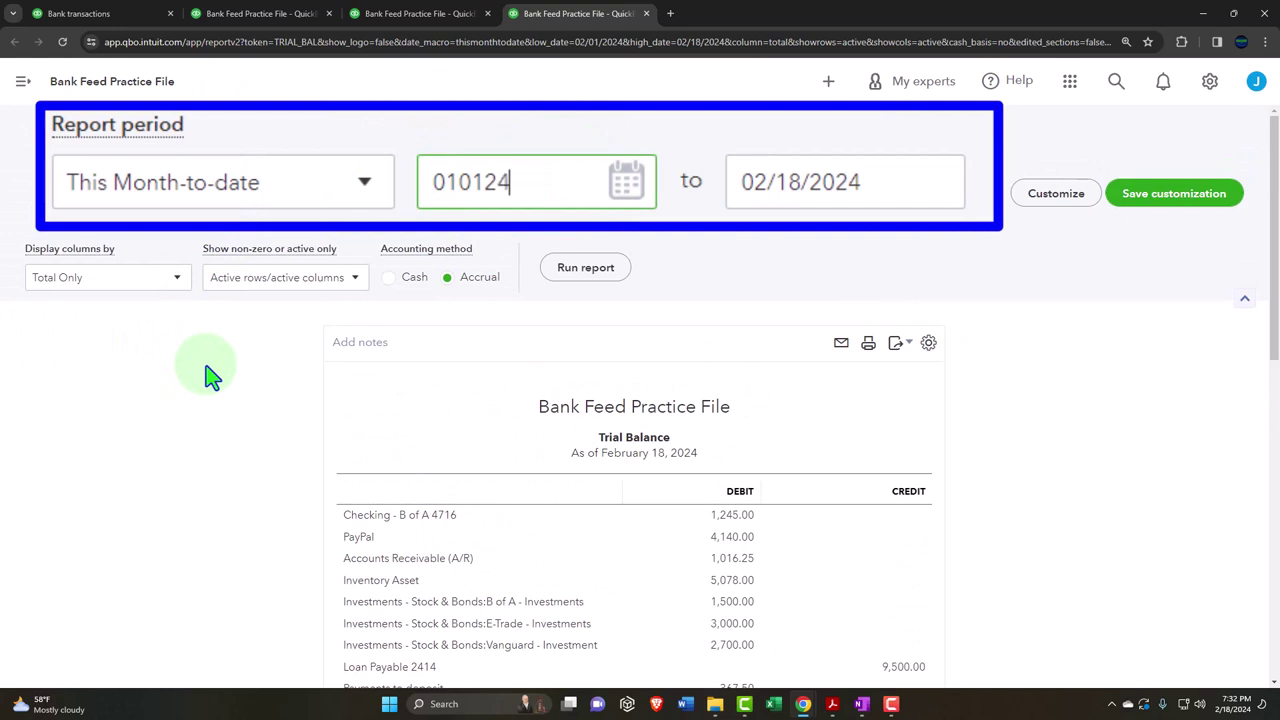
key(Tab)
text(033124)
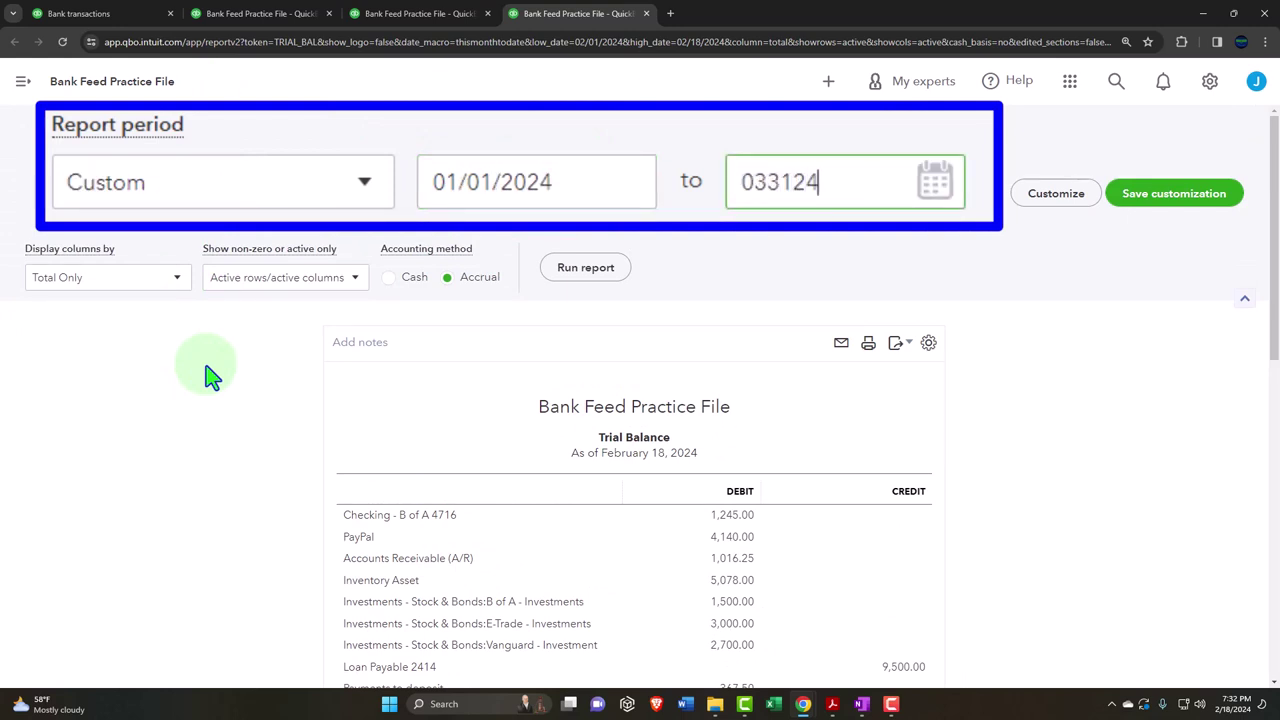
key(Tab)
Display the Trial Balance columns by Months and run the report
click(174, 279)
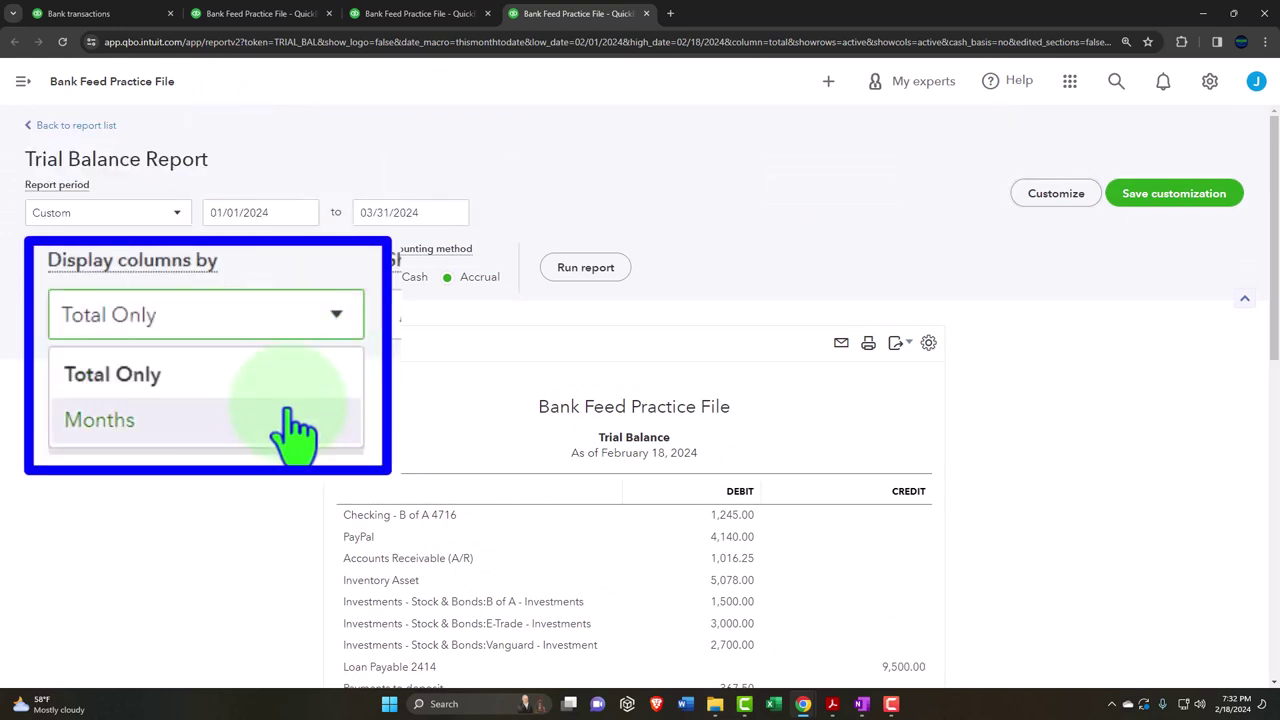
click(152, 334)
click(587, 274)
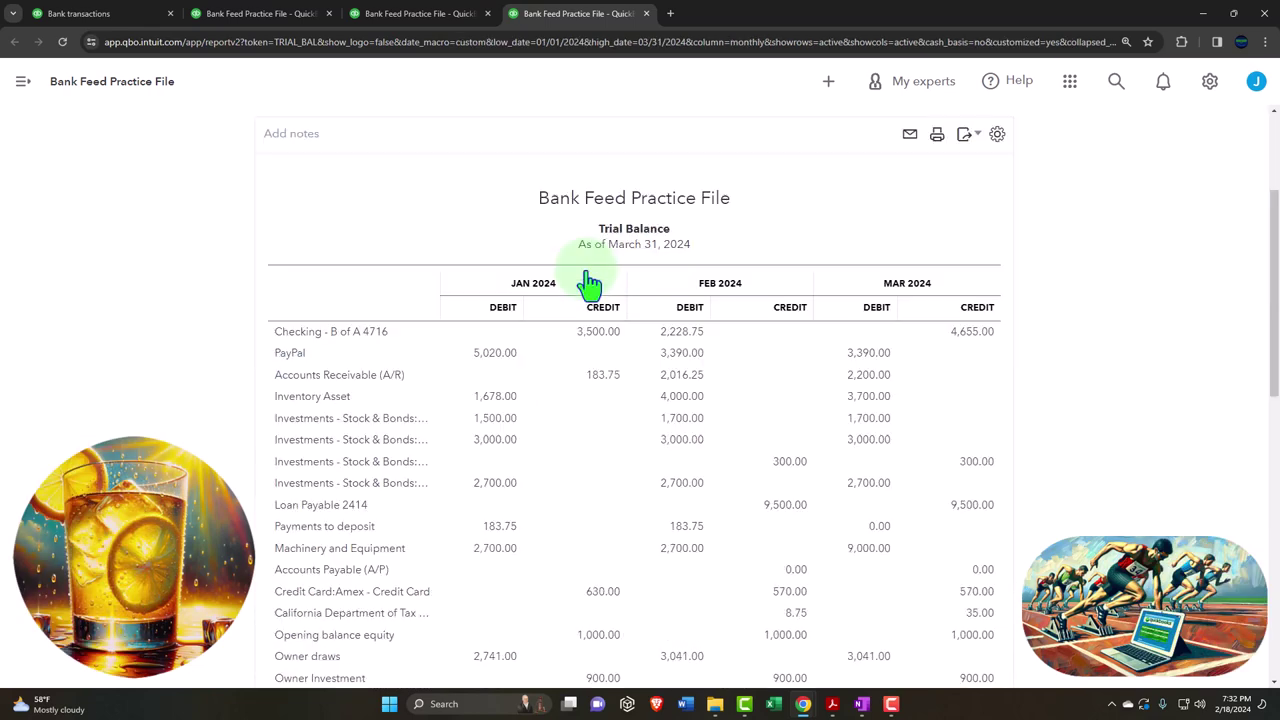
Return to the Balance Sheet and examine the monthly balances of the bank accounts at a larger size
click(258, 13)
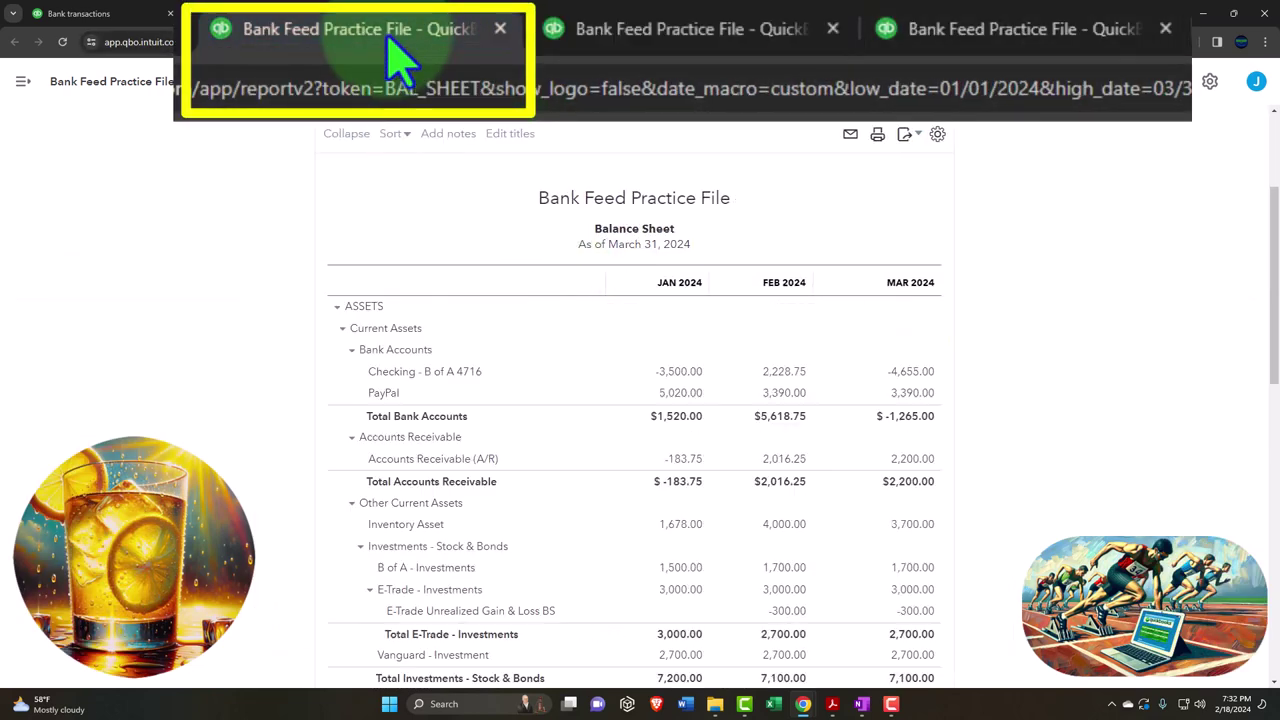
key(ctrl+plus)
key(ctrl+plus)
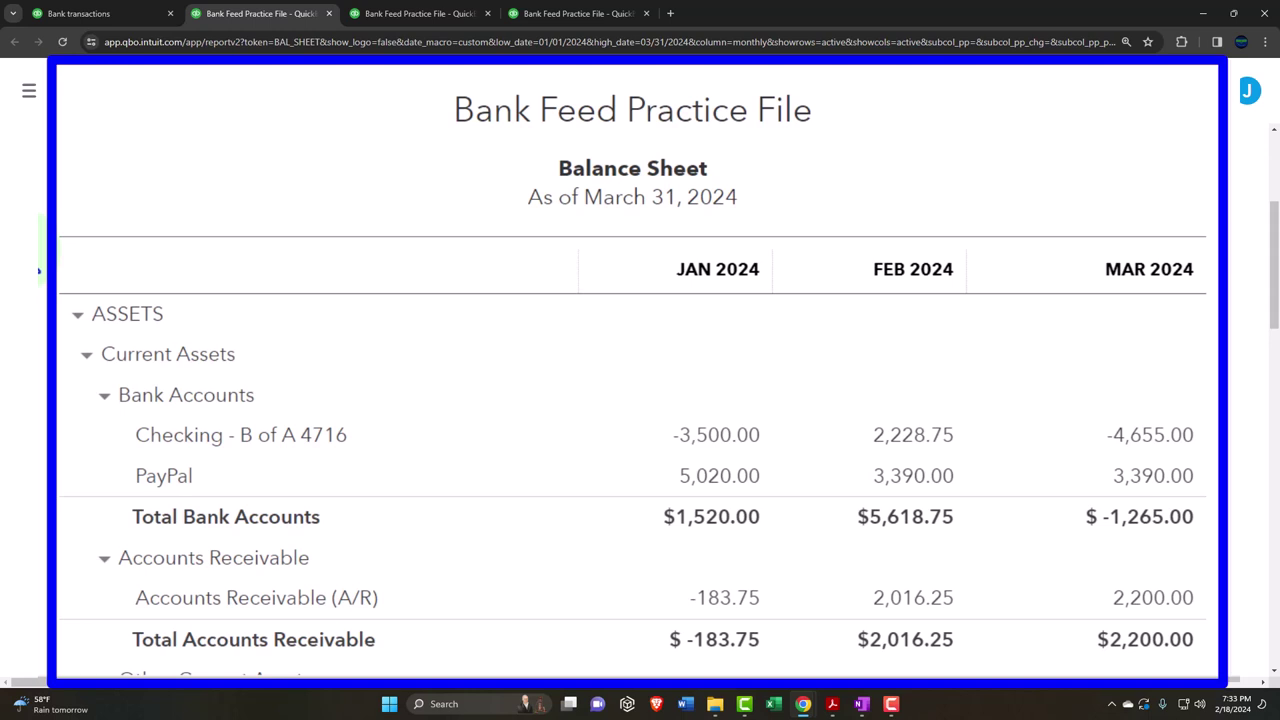
scroll(40, 270, down, 1)
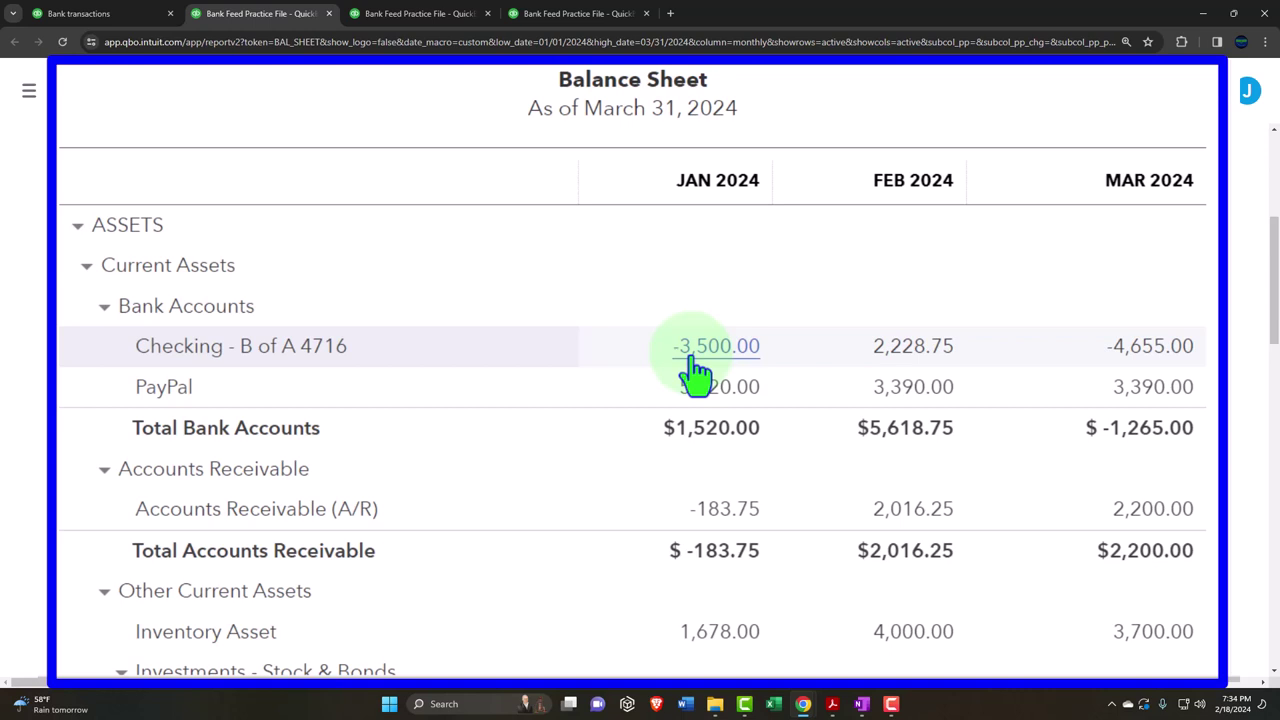
Collapse the Assets and the Liabilities and Equity sections to compare their monthly totals, and expand both again
click(78, 227)
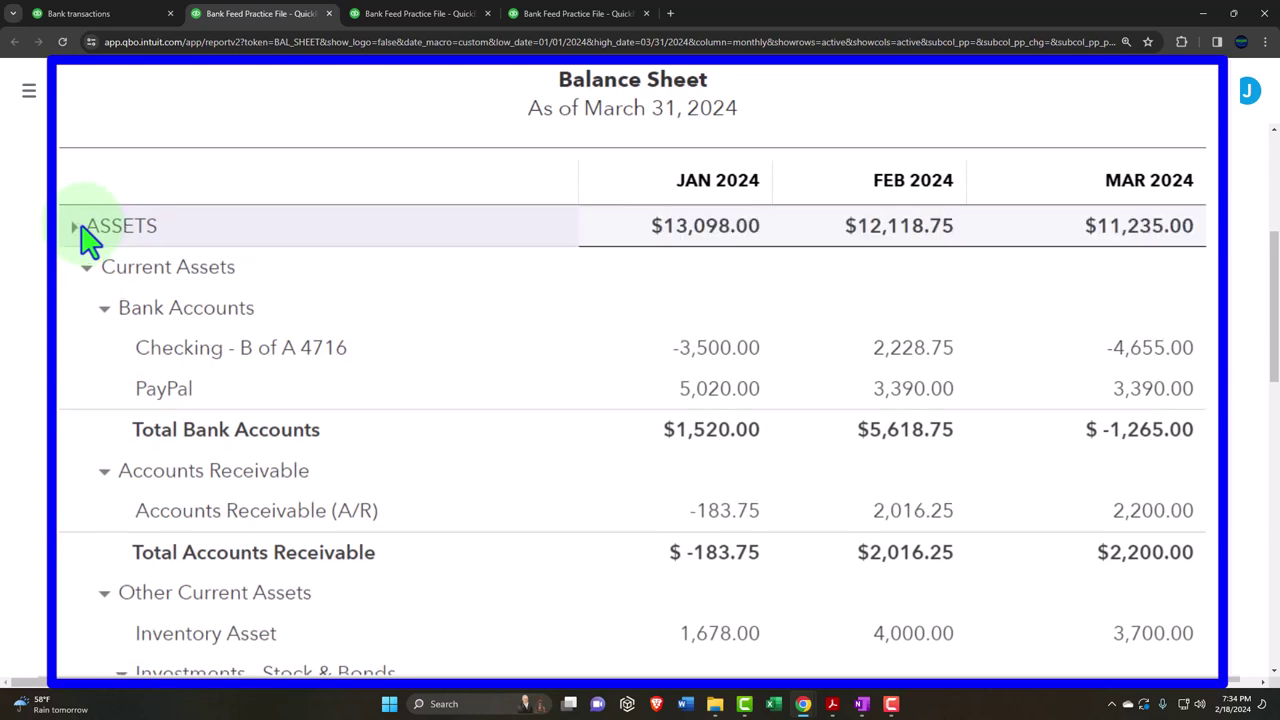
click(78, 268)
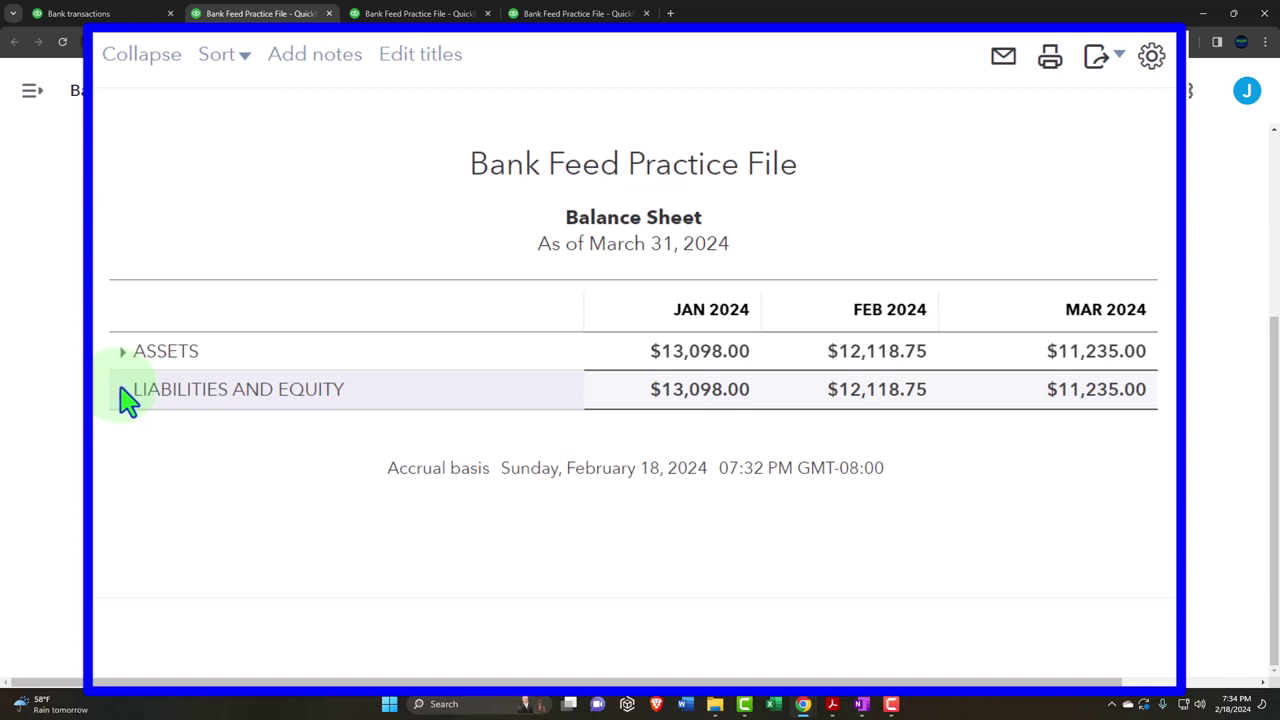
click(125, 396)
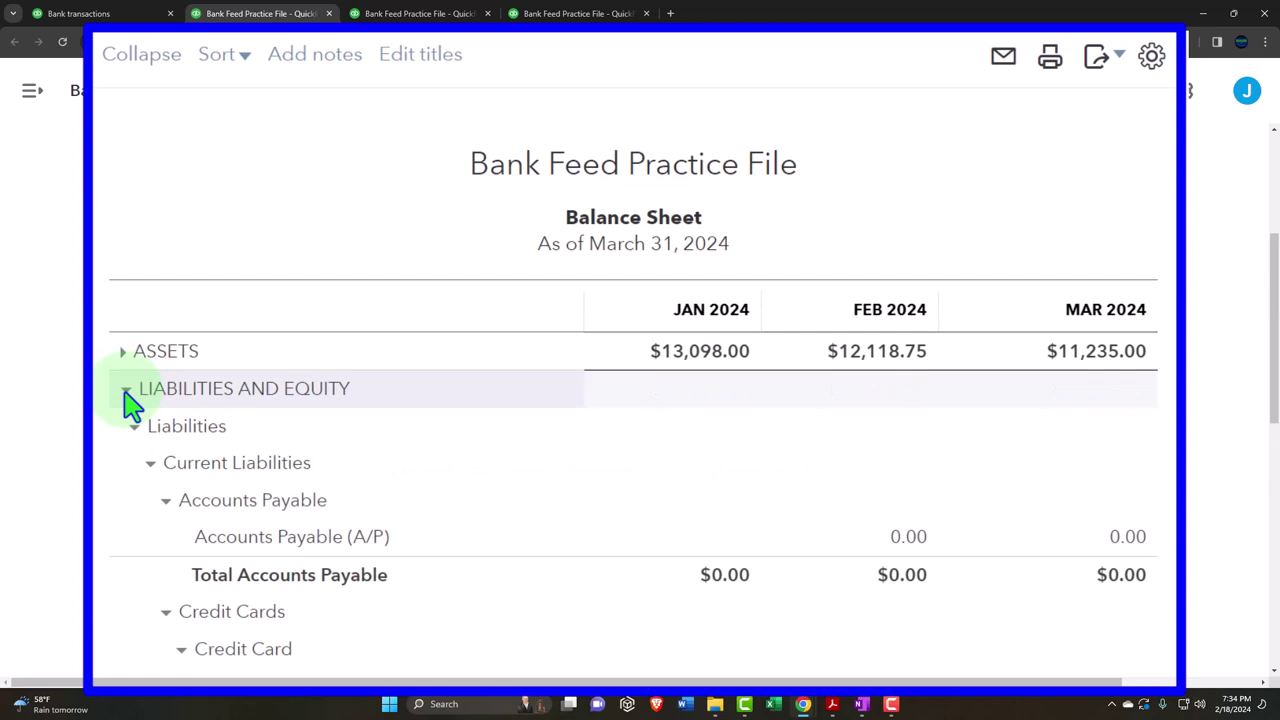
click(124, 352)
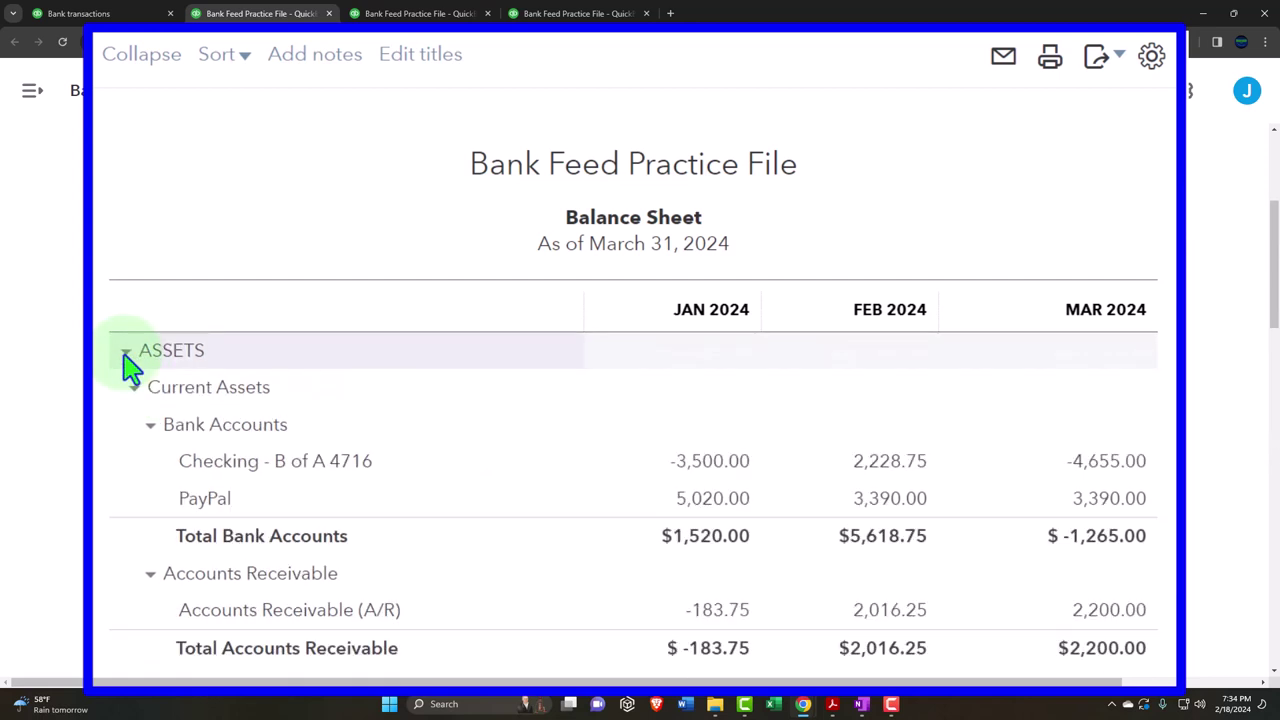
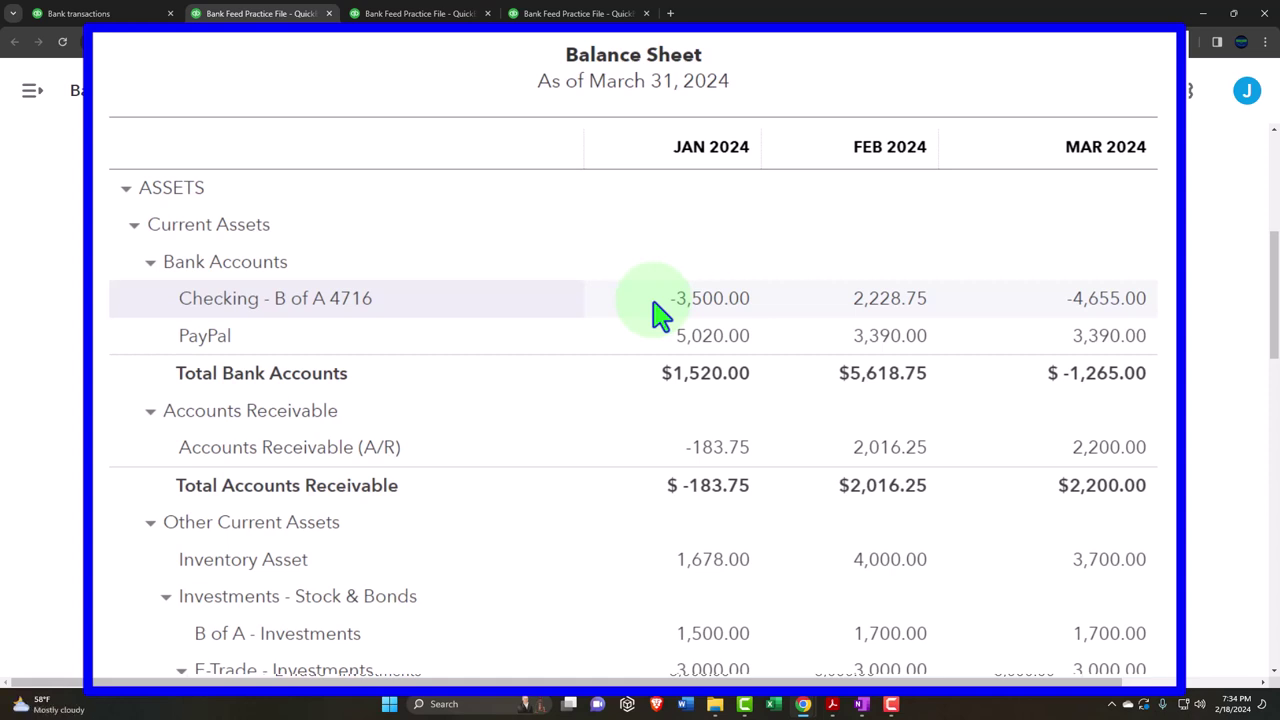
Open the transactions behind the January 2024 B of A checking balance and examine their accounts and amounts down to the total
click(710, 300)
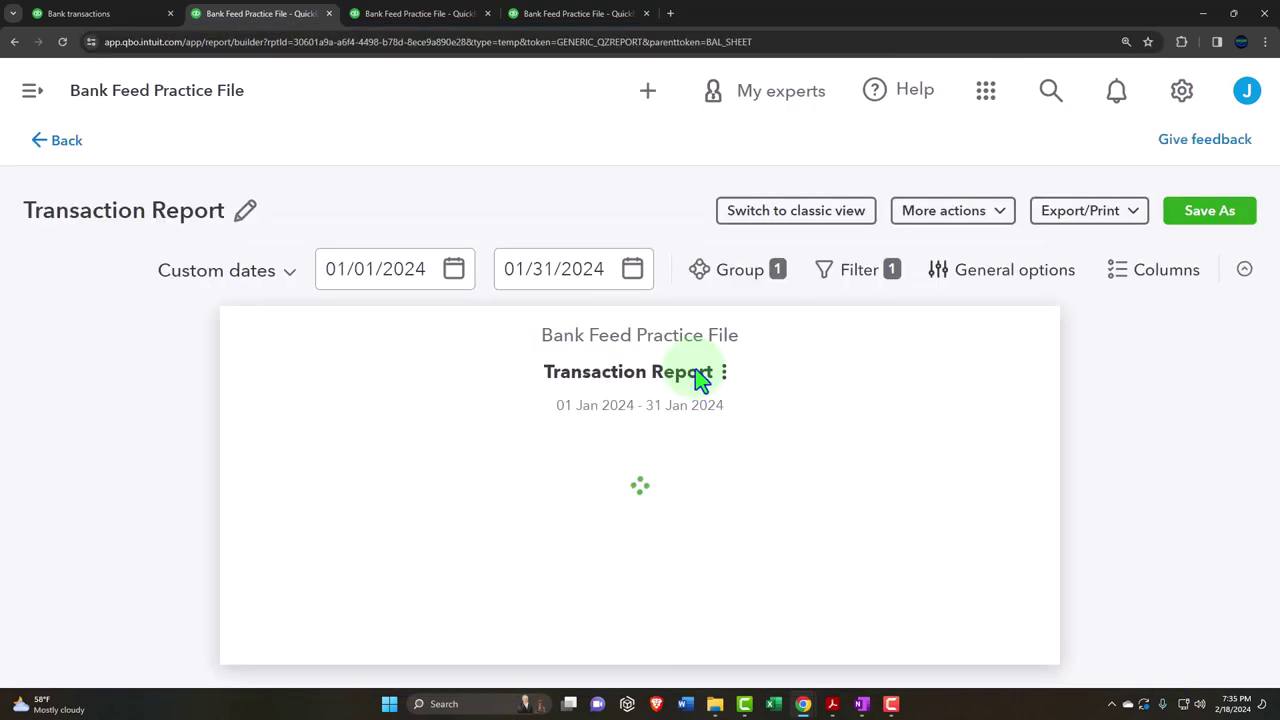
key(ctrl+minus)
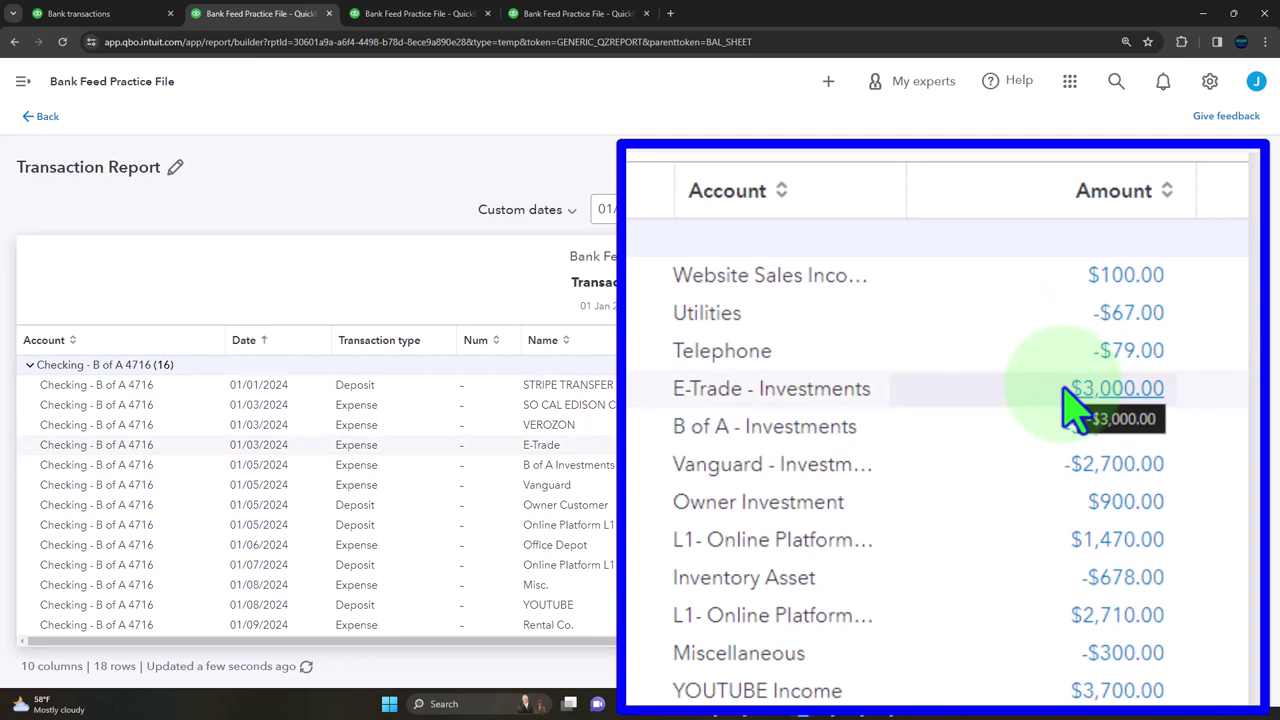
scroll(1074, 320, down, 2)
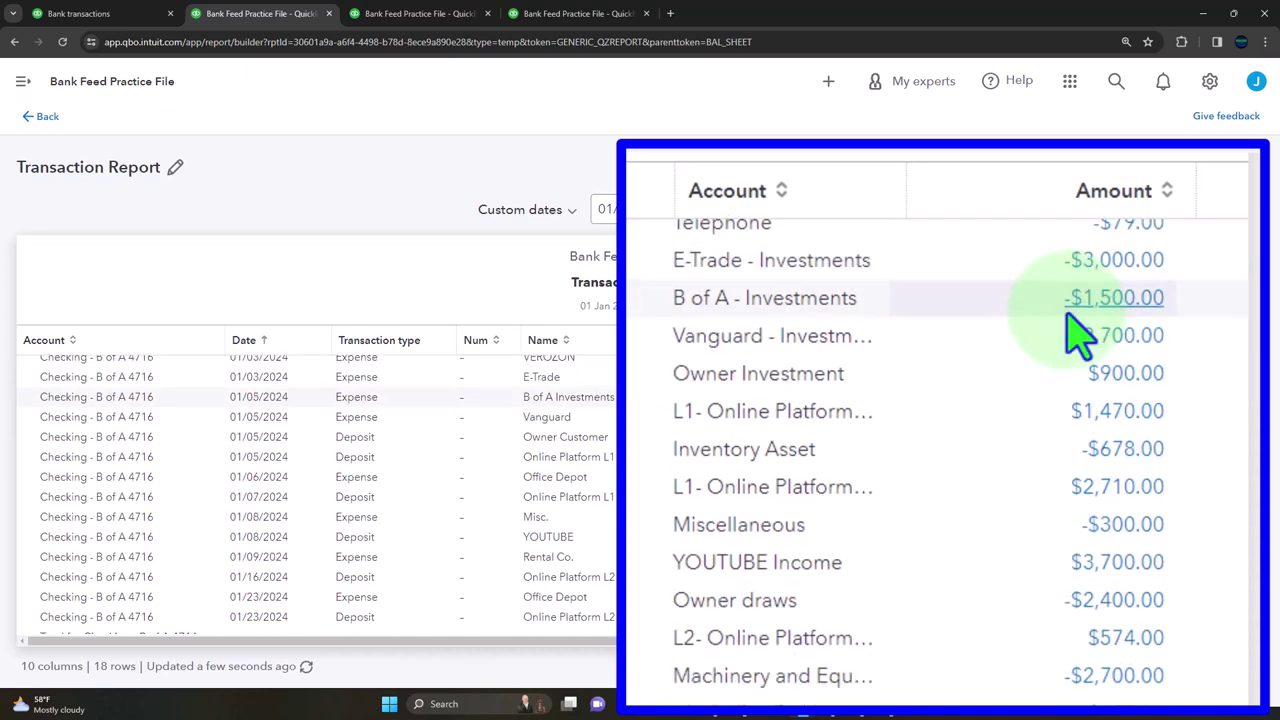
scroll(1088, 410, down, 1)
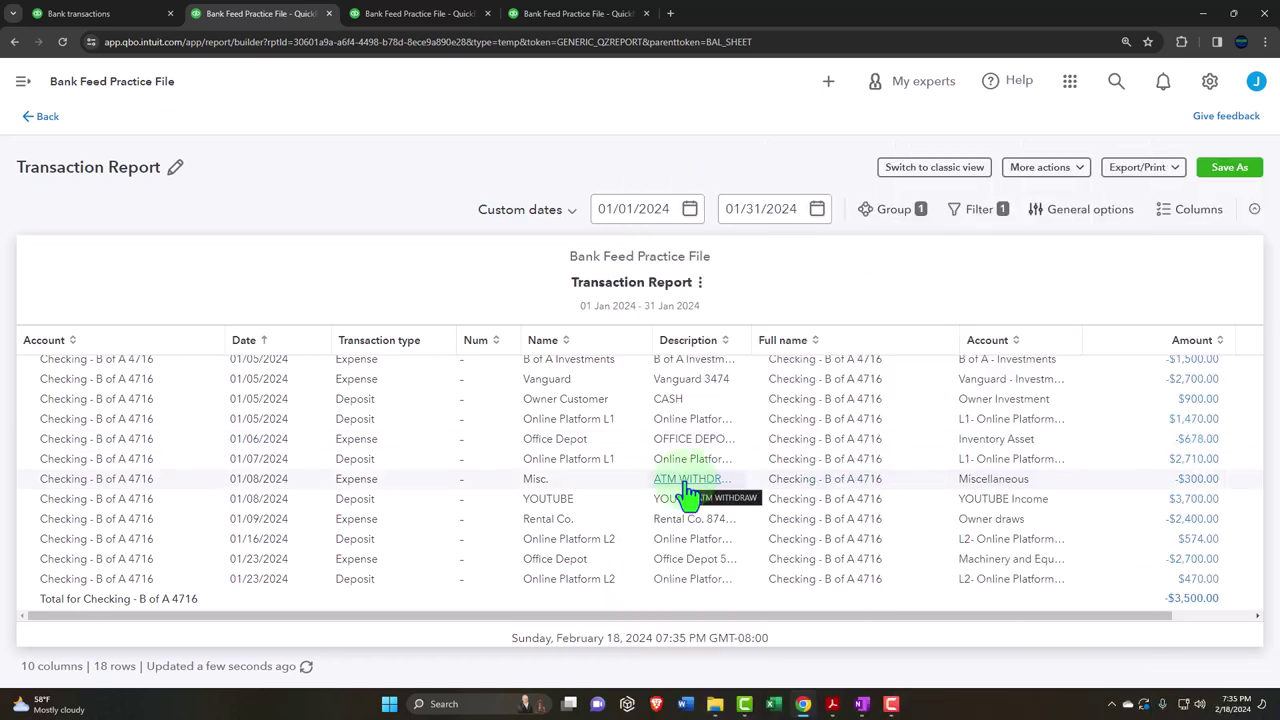
Glance at the monthly Profit and Loss, and go back from the checking Transaction Report to the Balance Sheet
click(420, 13)
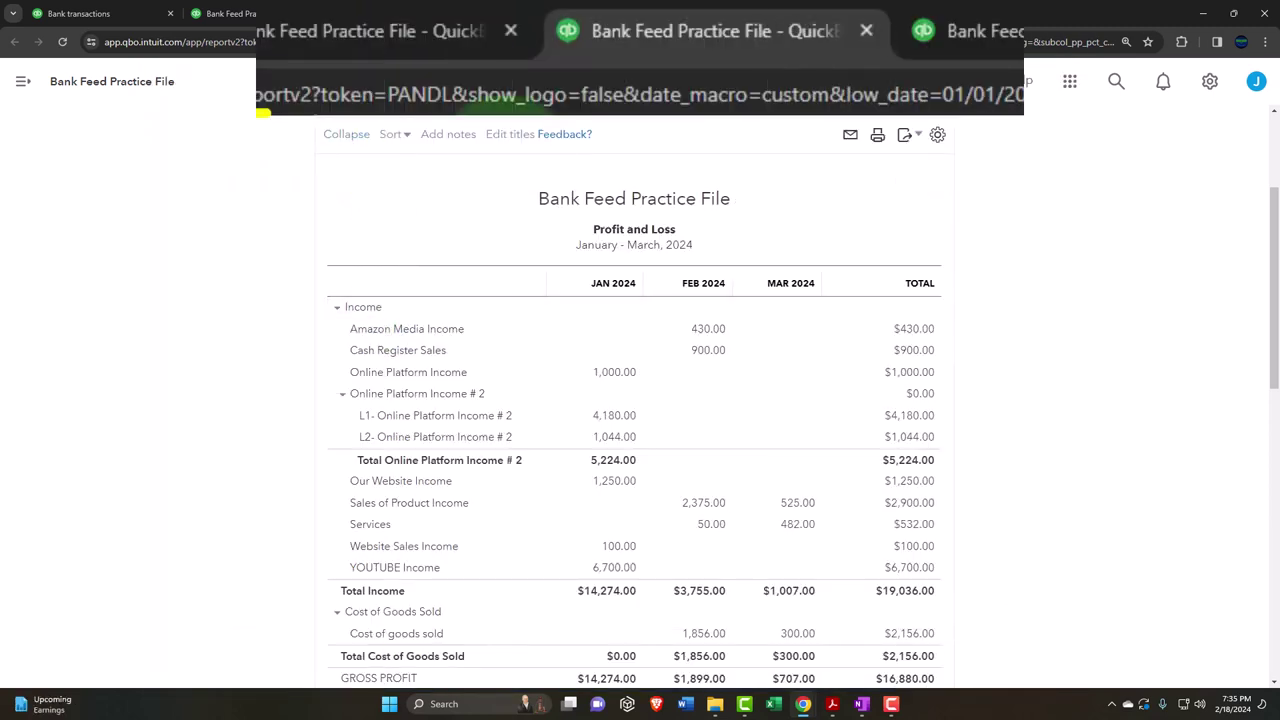
click(262, 13)
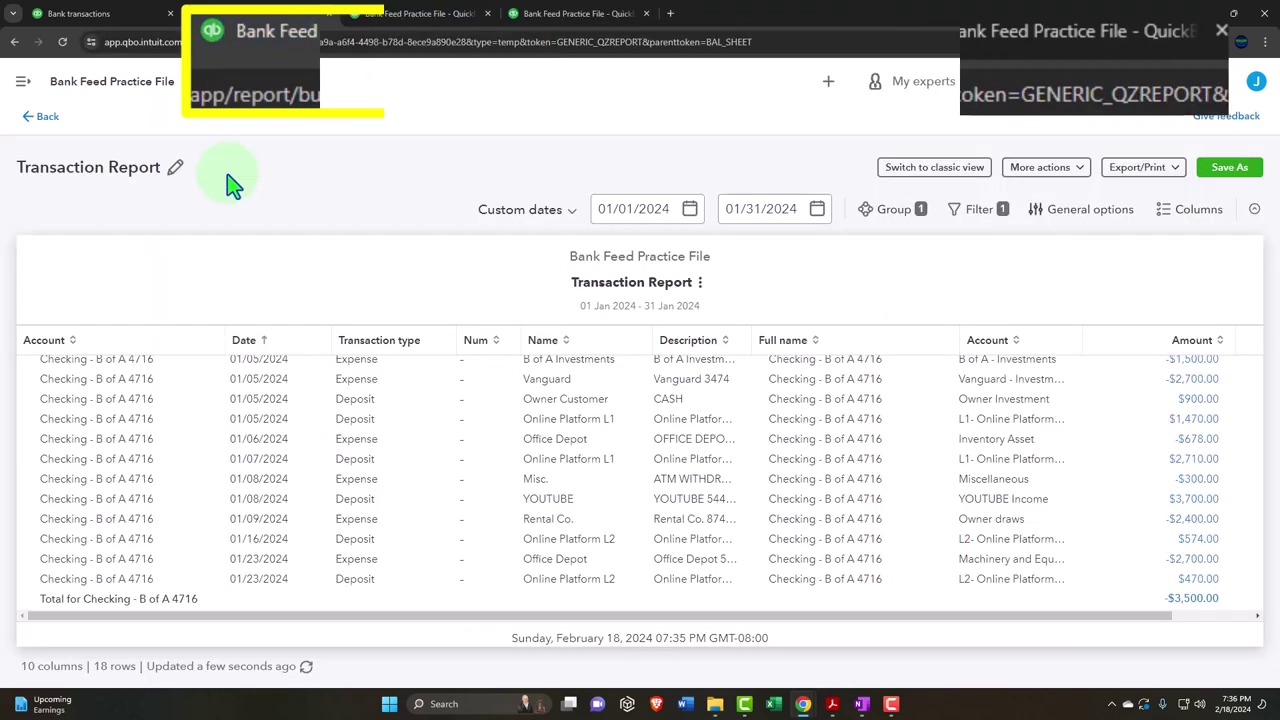
click(42, 117)
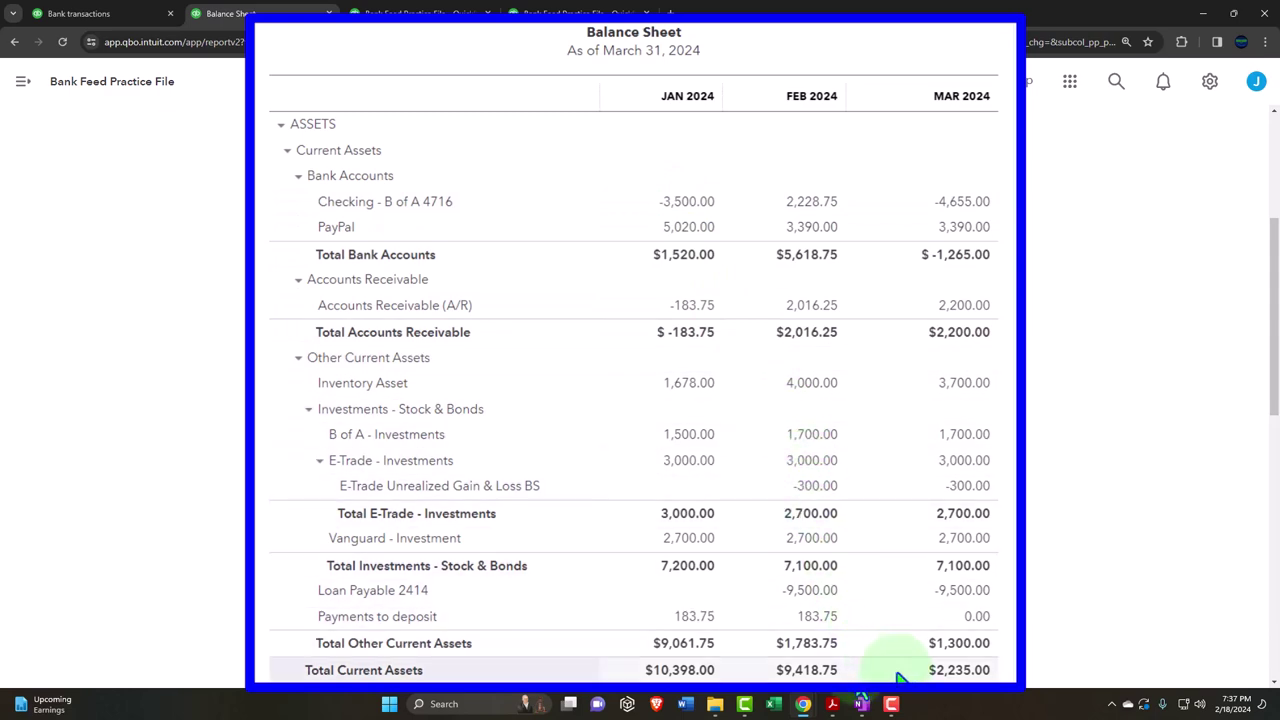
Switch to OneNote and show the QuickBooks Flow Chart page in normal view with the ribbon
click(860, 704)
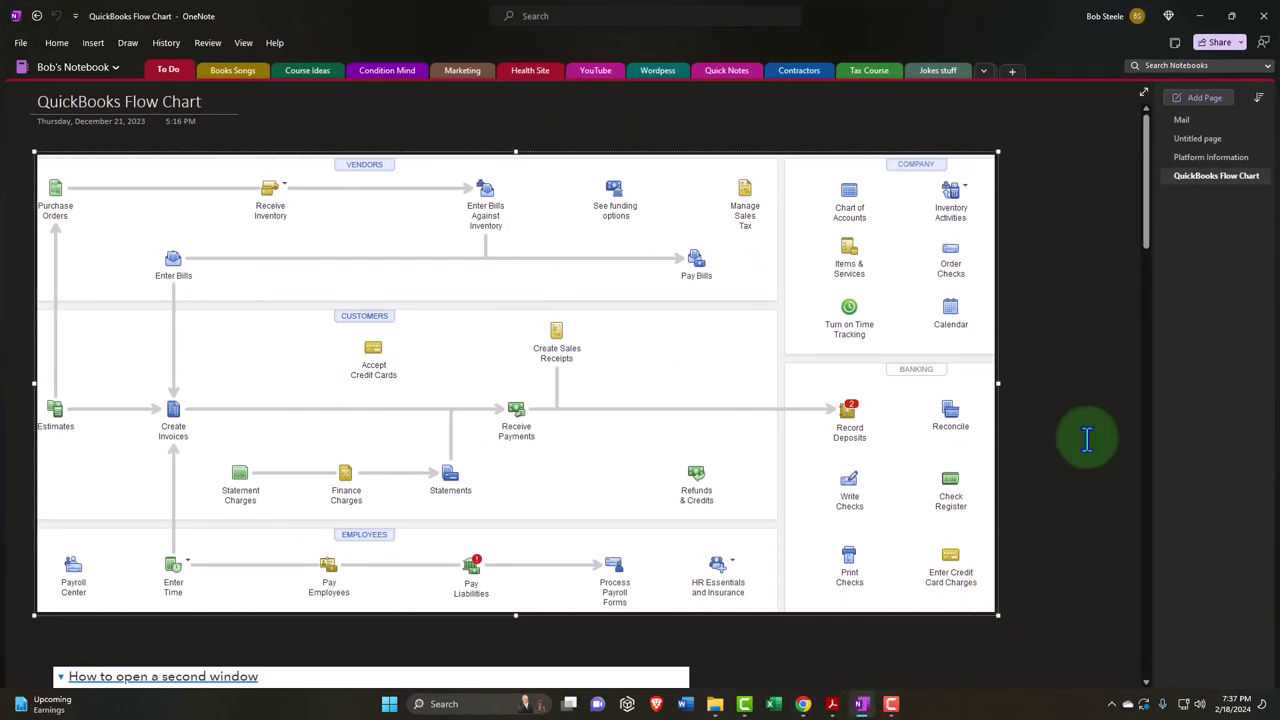
click(1144, 104)
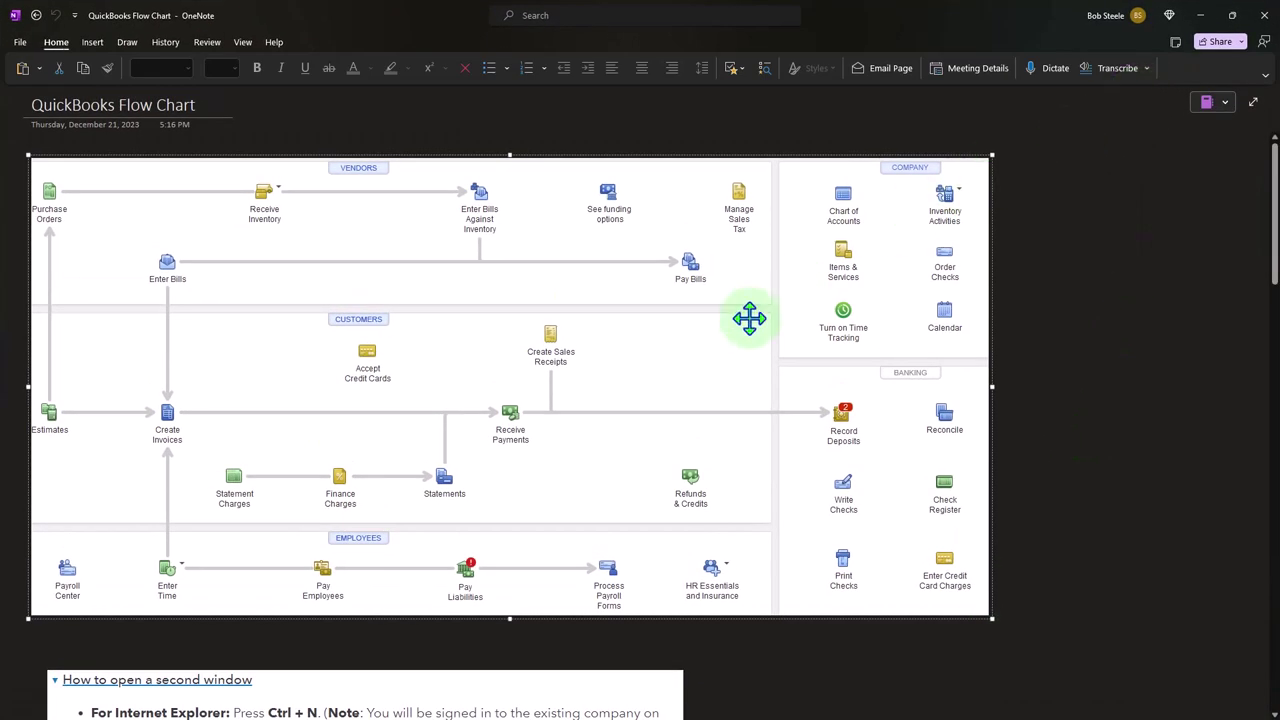
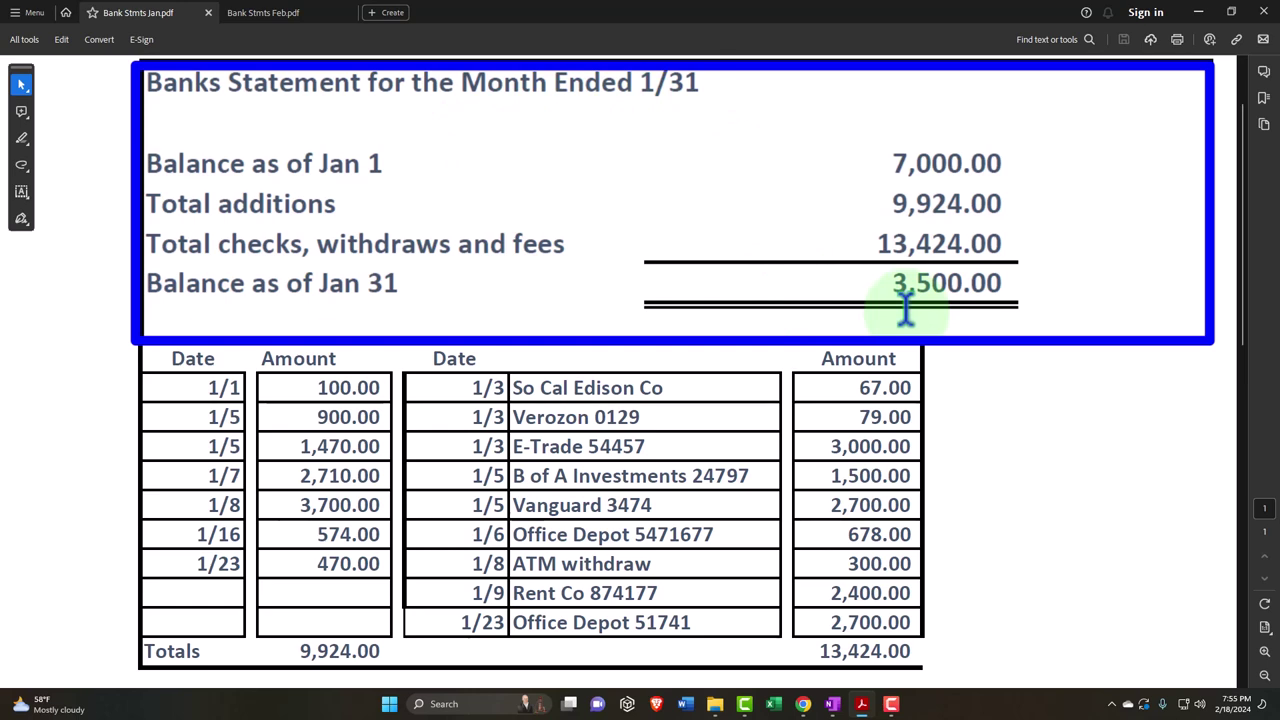
Compare the January bank statement's beginning and ending balances with the January checking balance on the Balance Sheet
click(1198, 13)
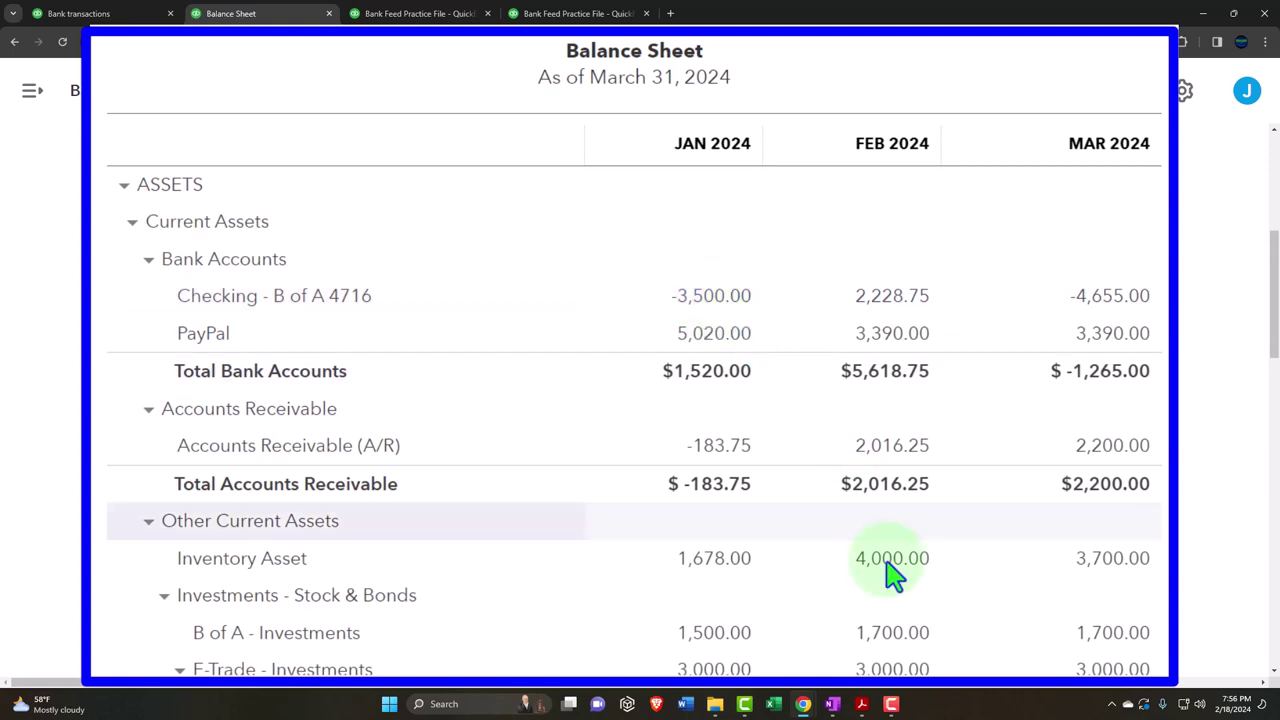
click(830, 660)
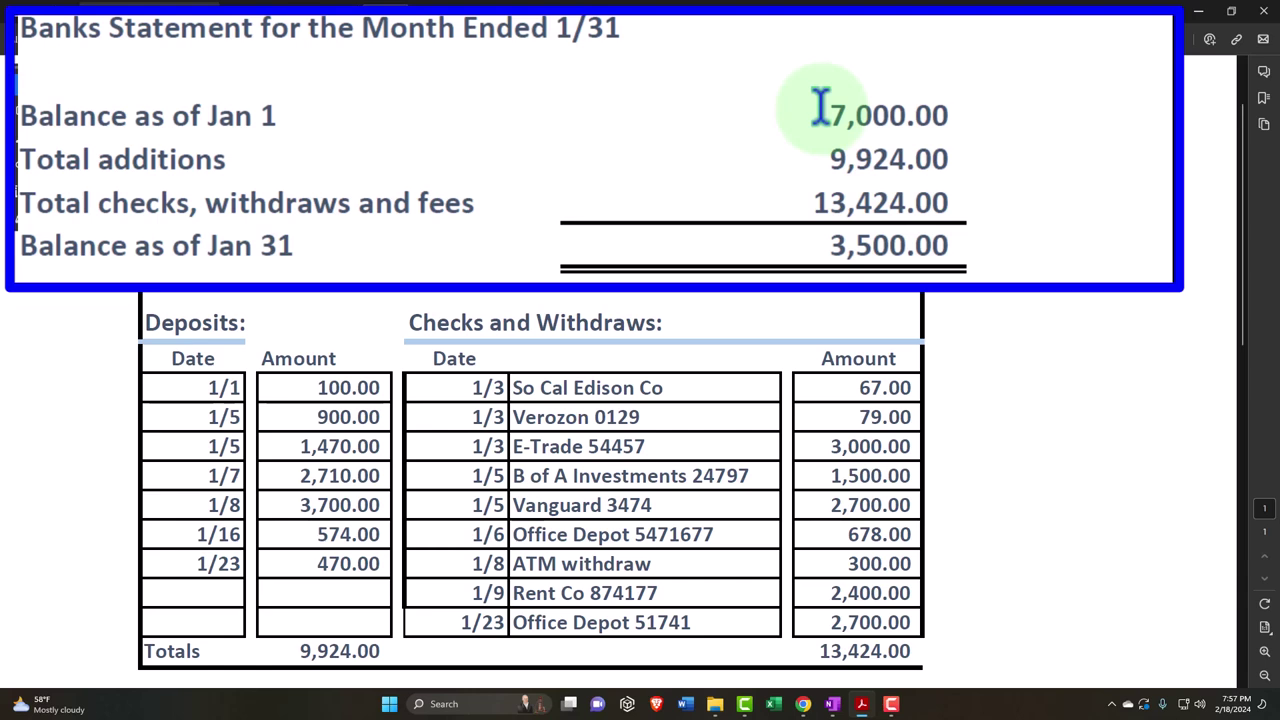
click(1202, 12)
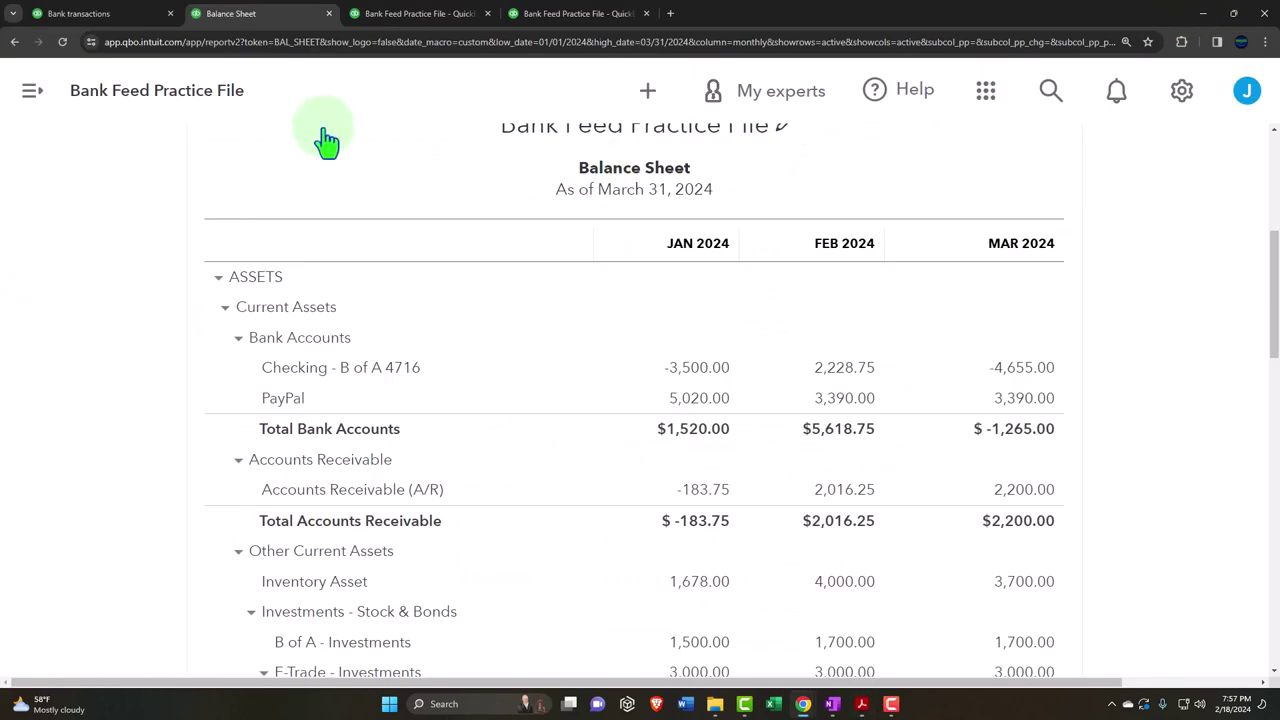
Open the Bank transactions page with the navigation menu collapsed and select the B of A checking account's feed
click(105, 14)
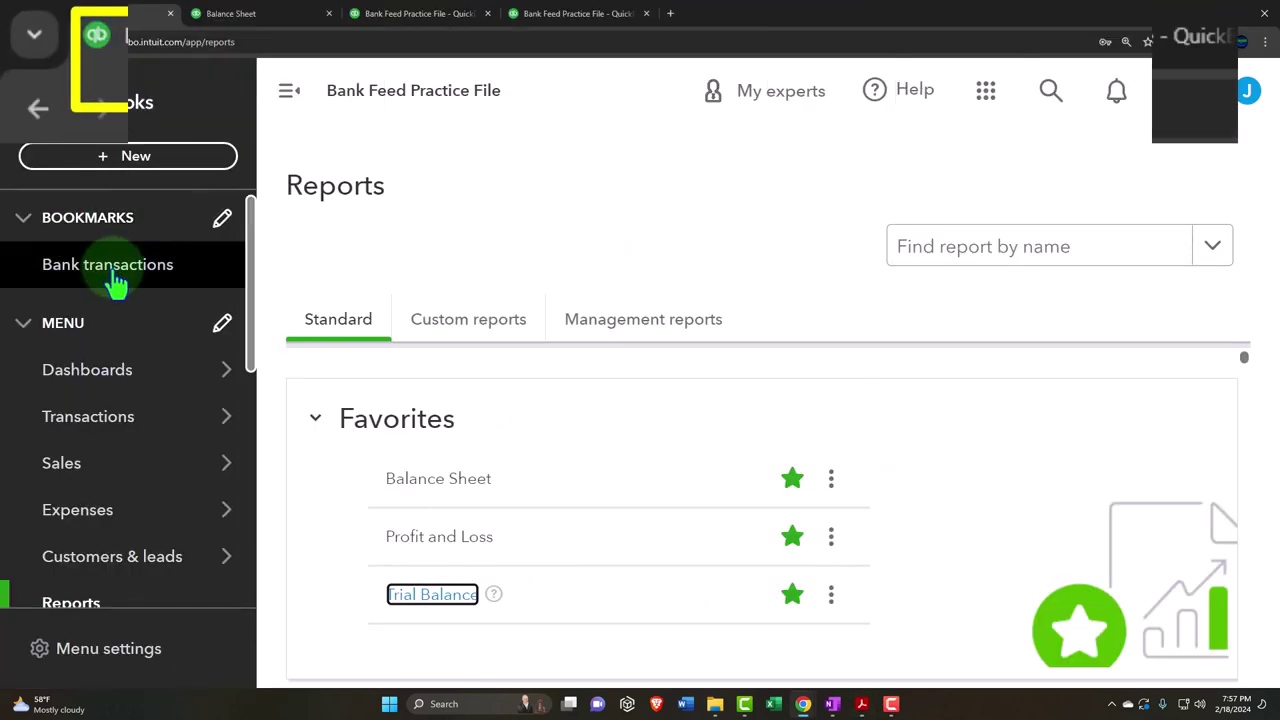
key(ctrl+minus)
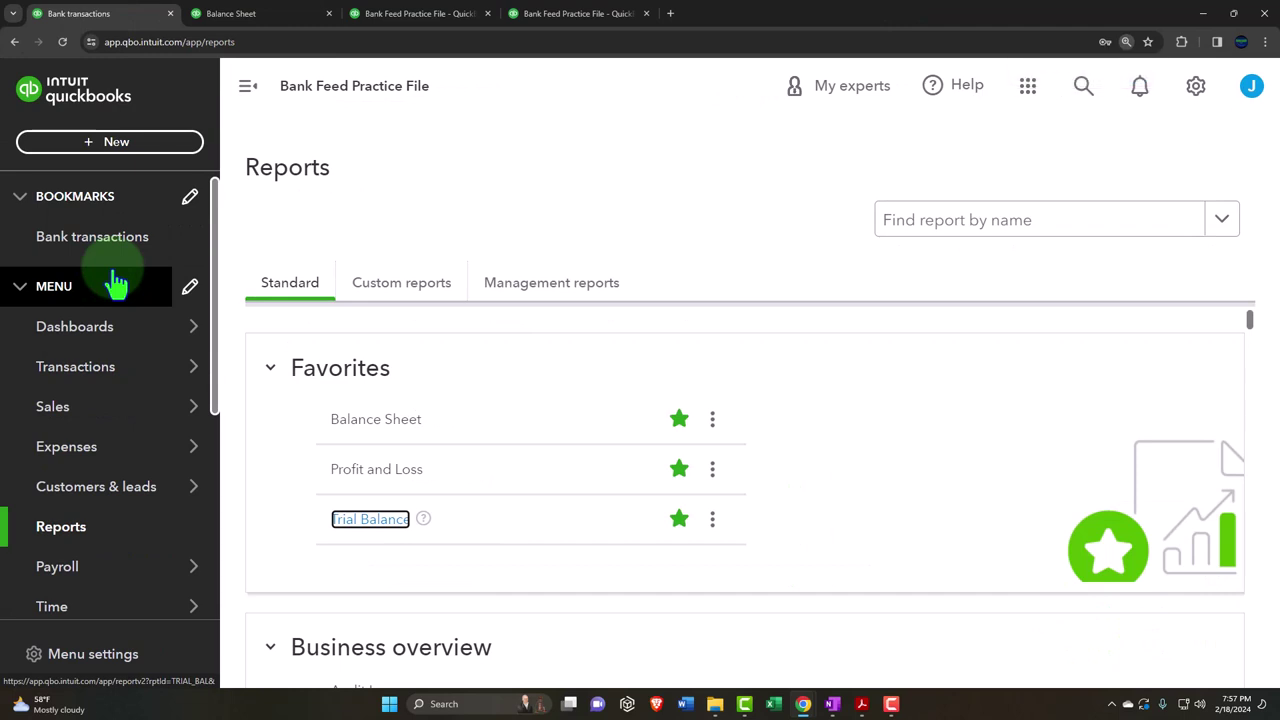
click(75, 366)
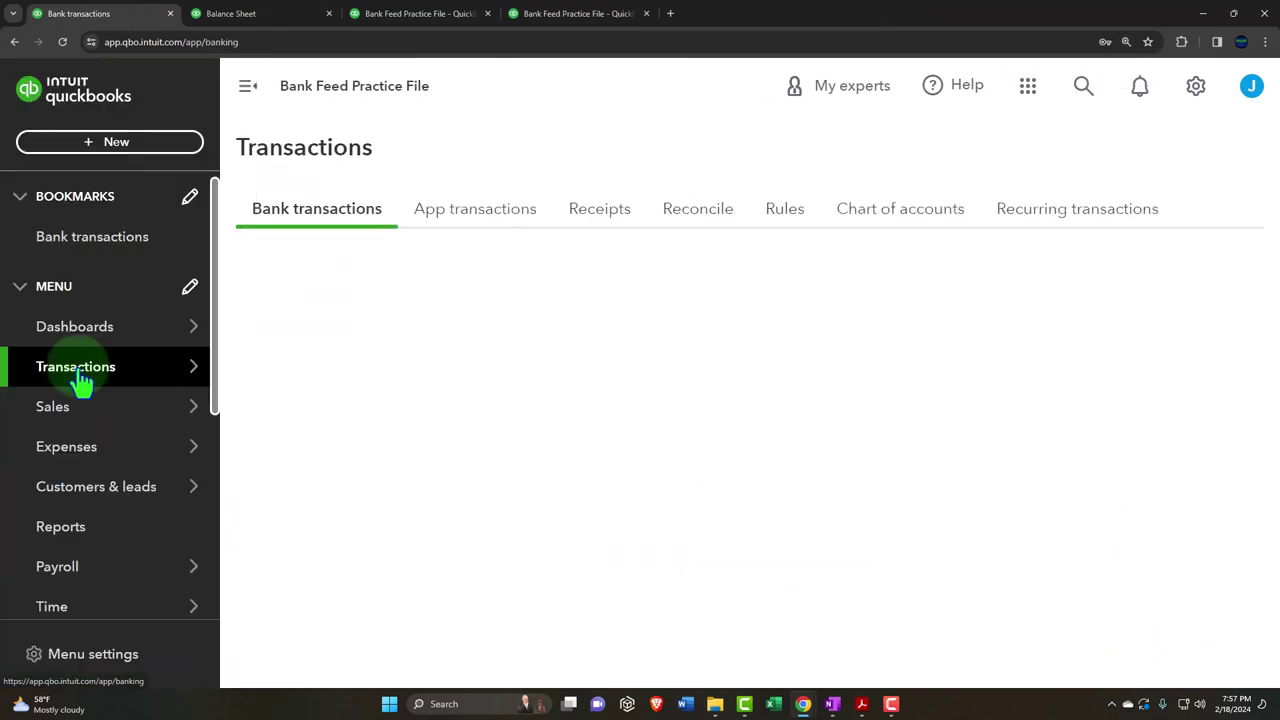
click(248, 86)
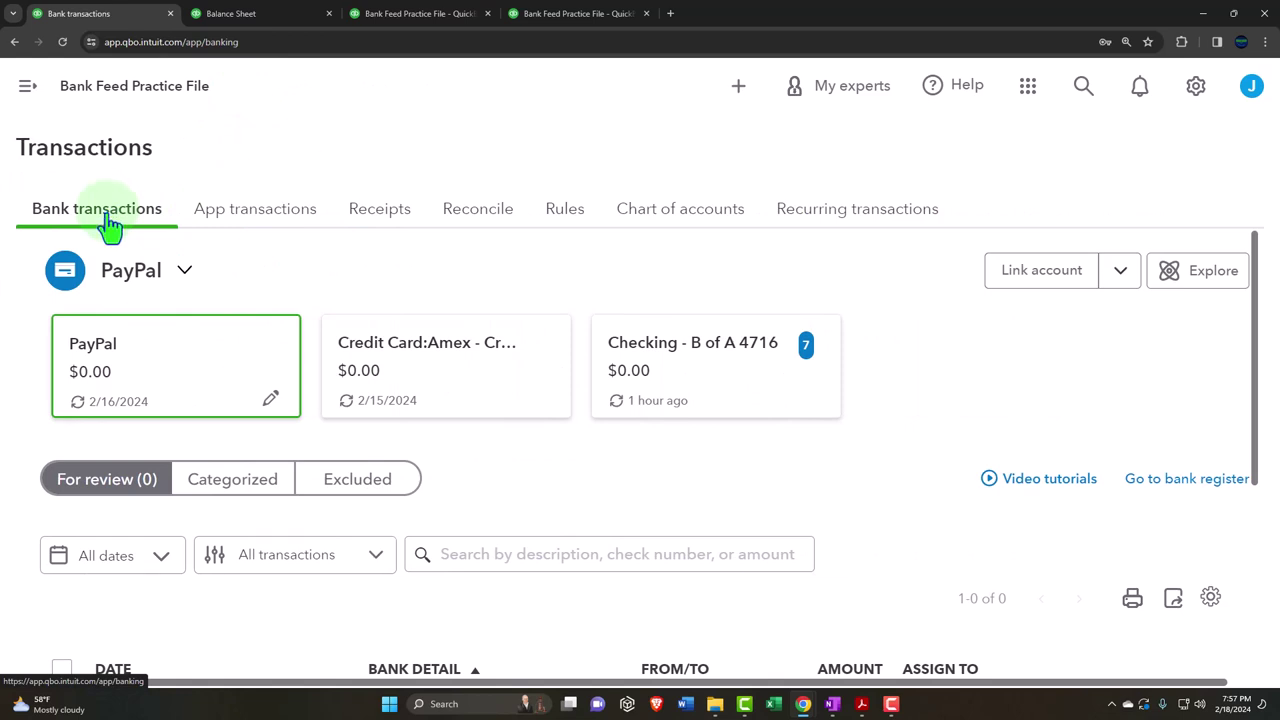
click(669, 371)
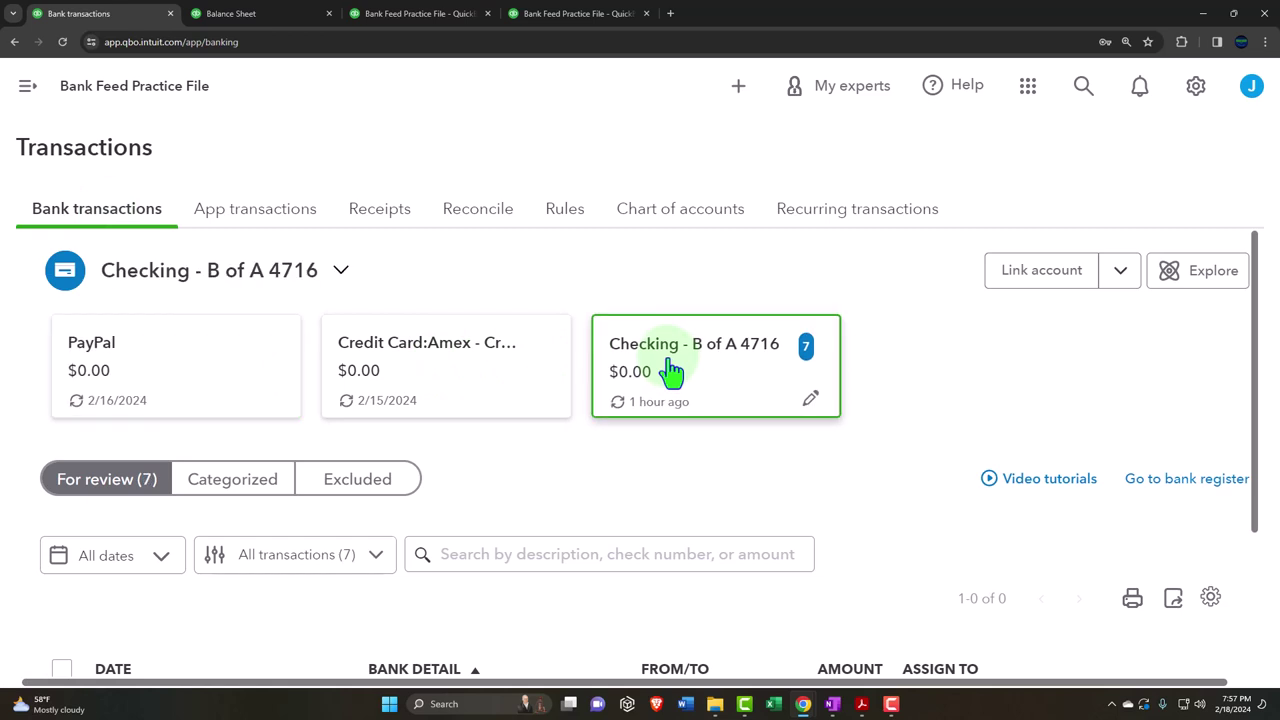
Select all checking transactions waiting for review and exclude them
scroll(672, 370, down, 1)
scroll(672, 370, down, 1)
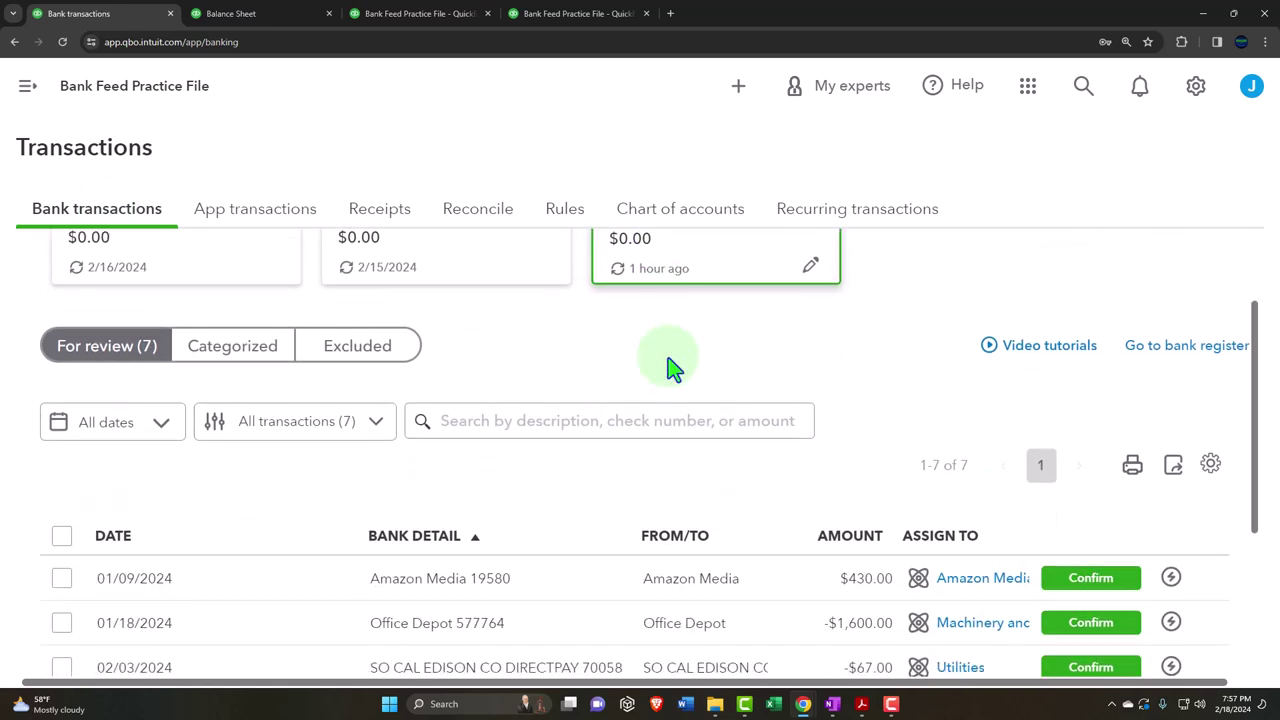
key(ctrl+minus)
key(ctrl+minus)
scroll(525, 440, down, 2)
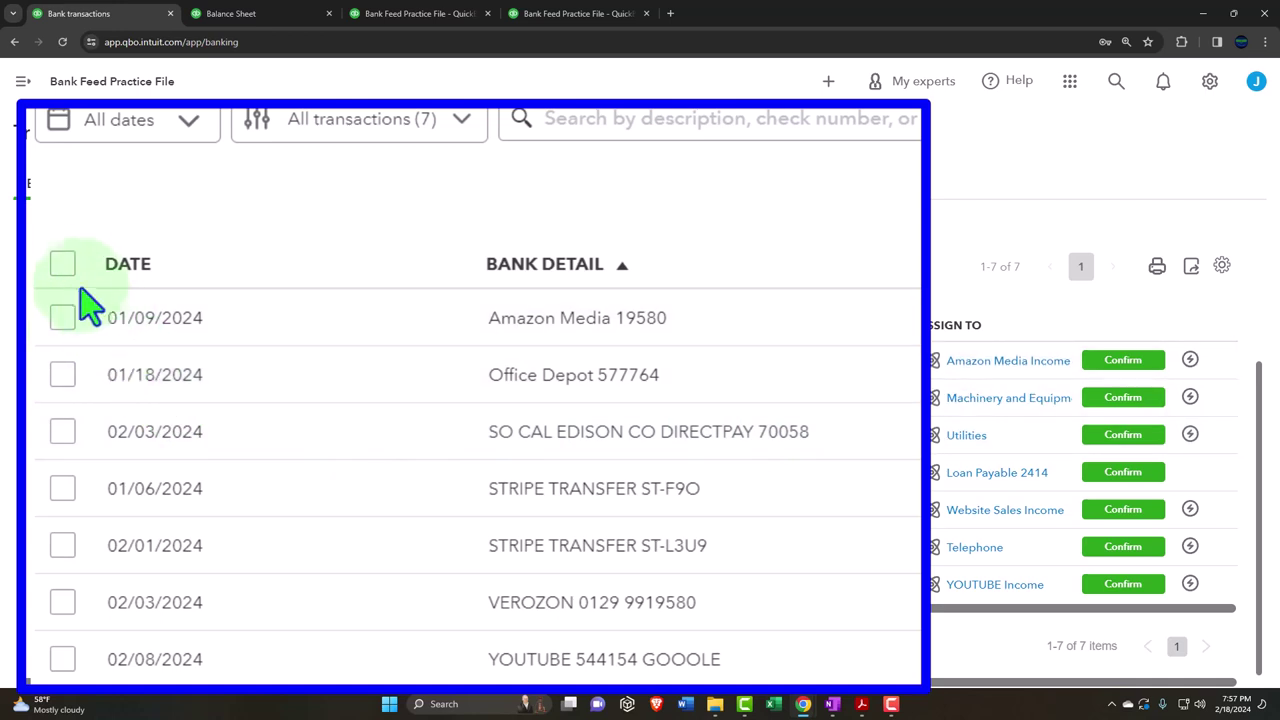
click(62, 264)
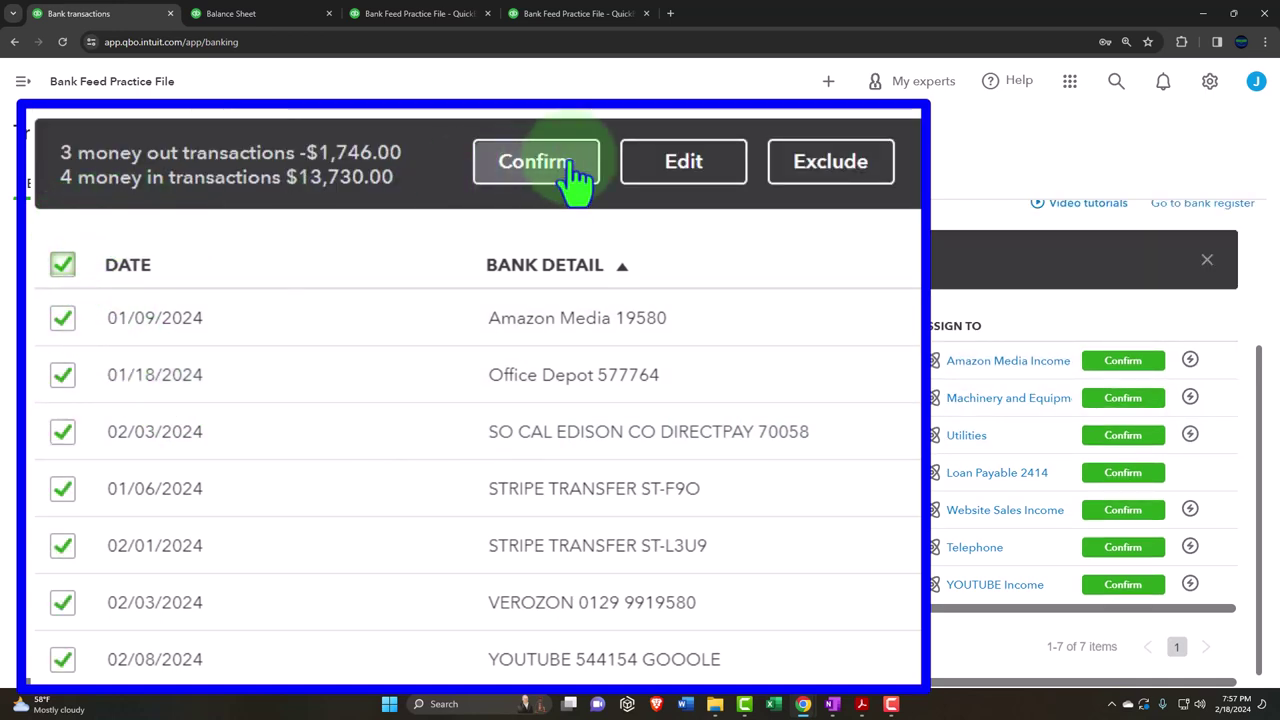
click(820, 170)
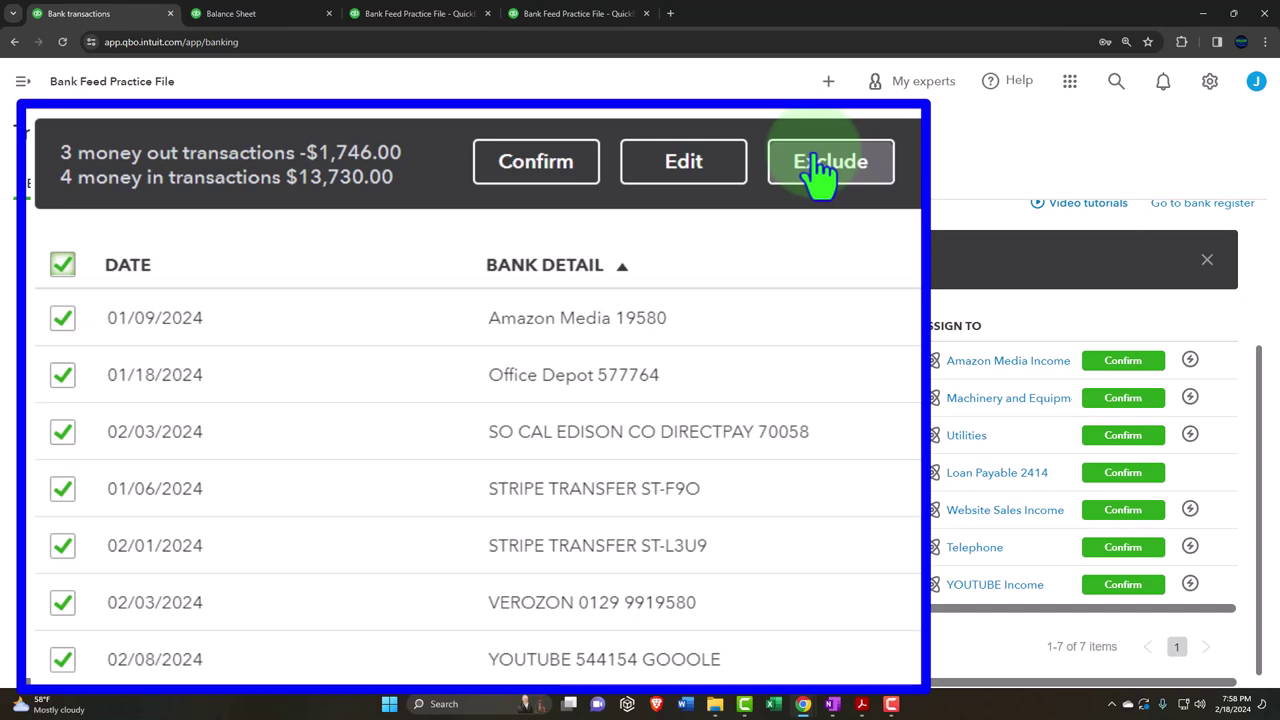
click(820, 165)
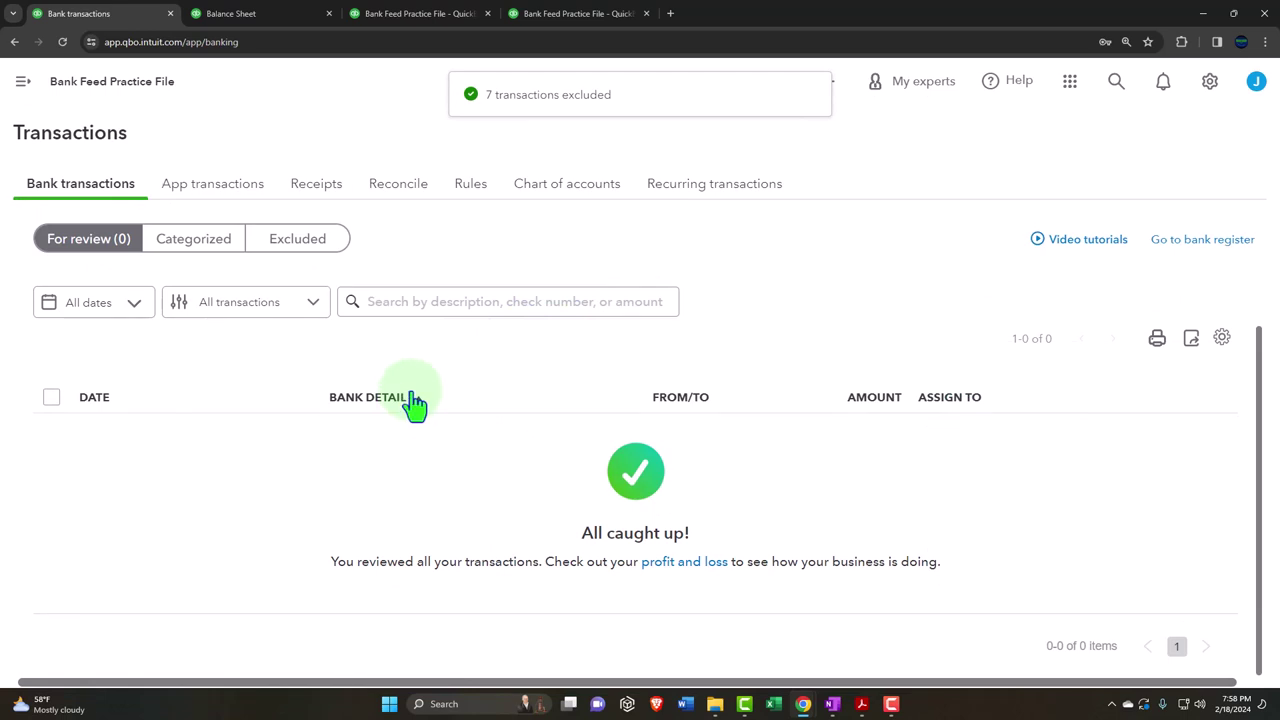
Examine the list of excluded transactions for the checking account
scroll(410, 405, up, 2)
click(297, 412)
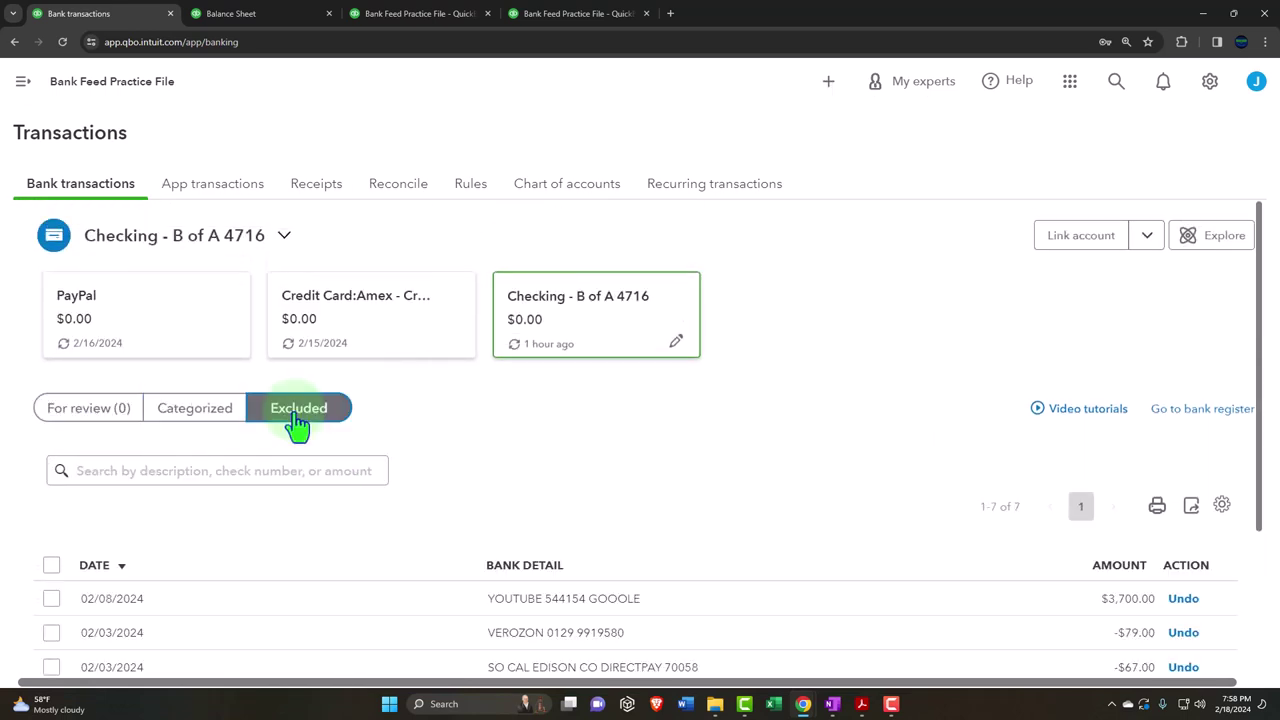
scroll(297, 440, down, 2)
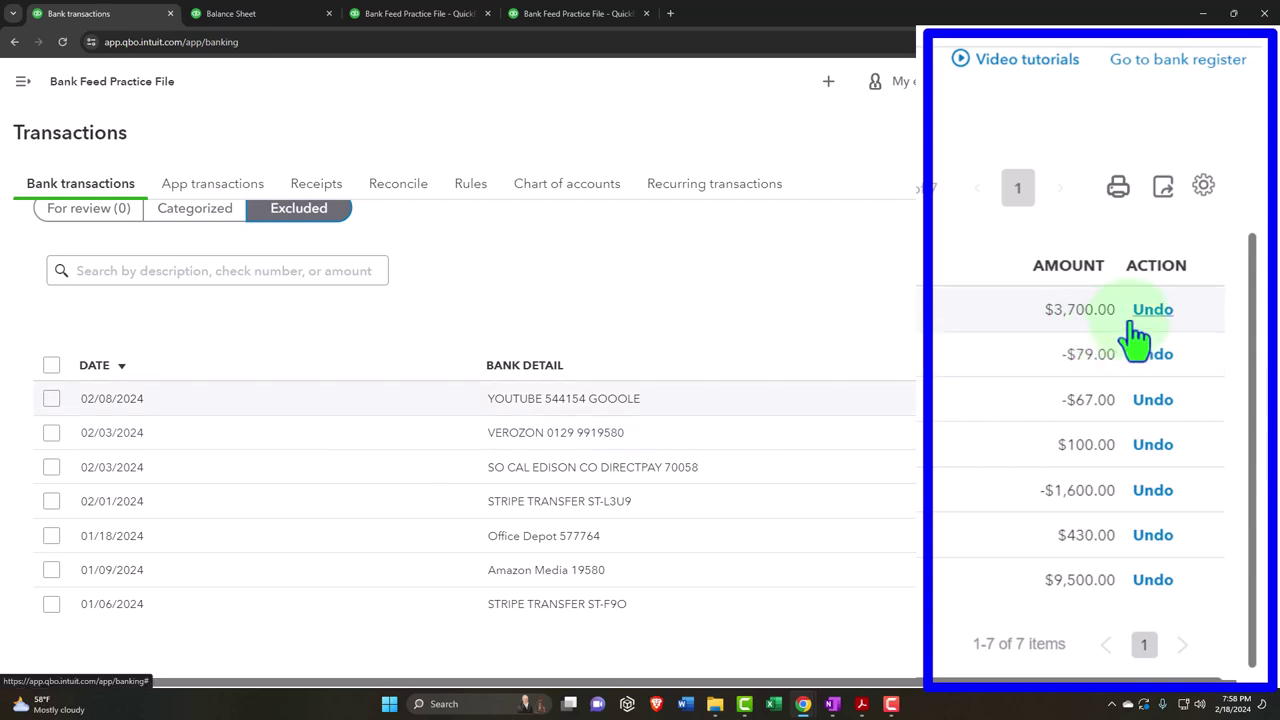
scroll(1135, 338, up, 2)
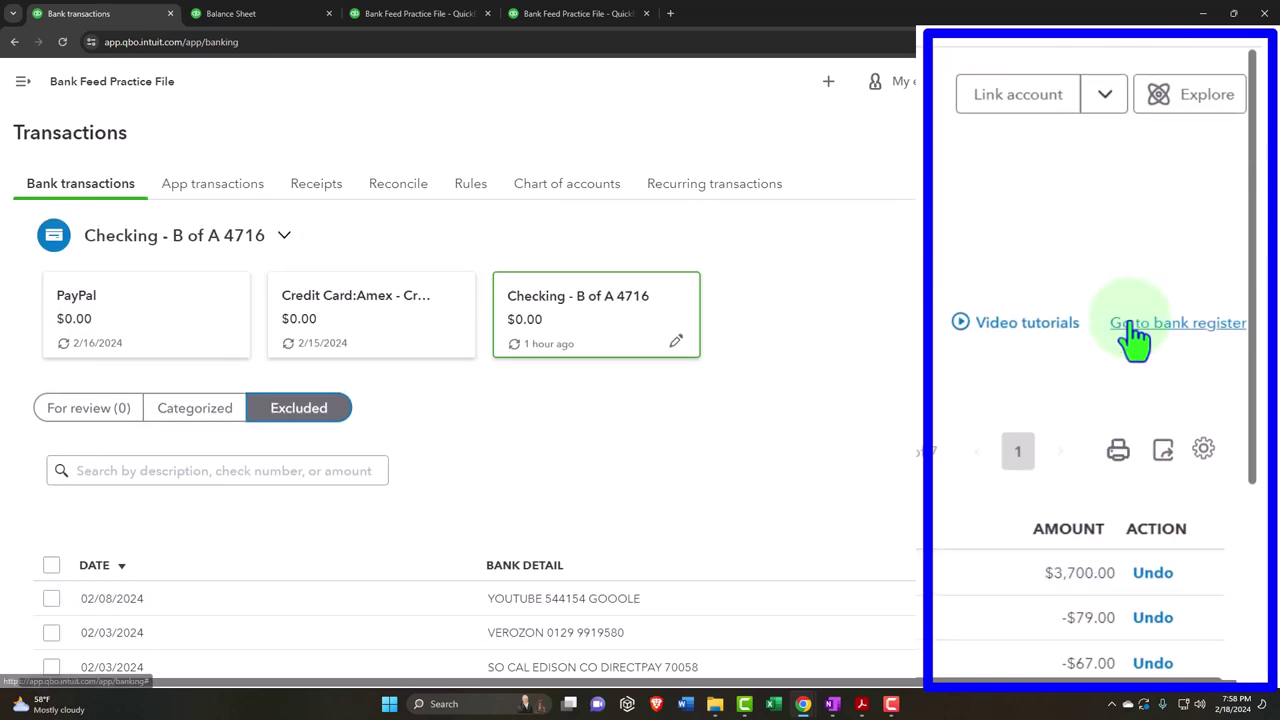
Open the Reconcile page and choose the B of A checking account as the account to reconcile
click(403, 192)
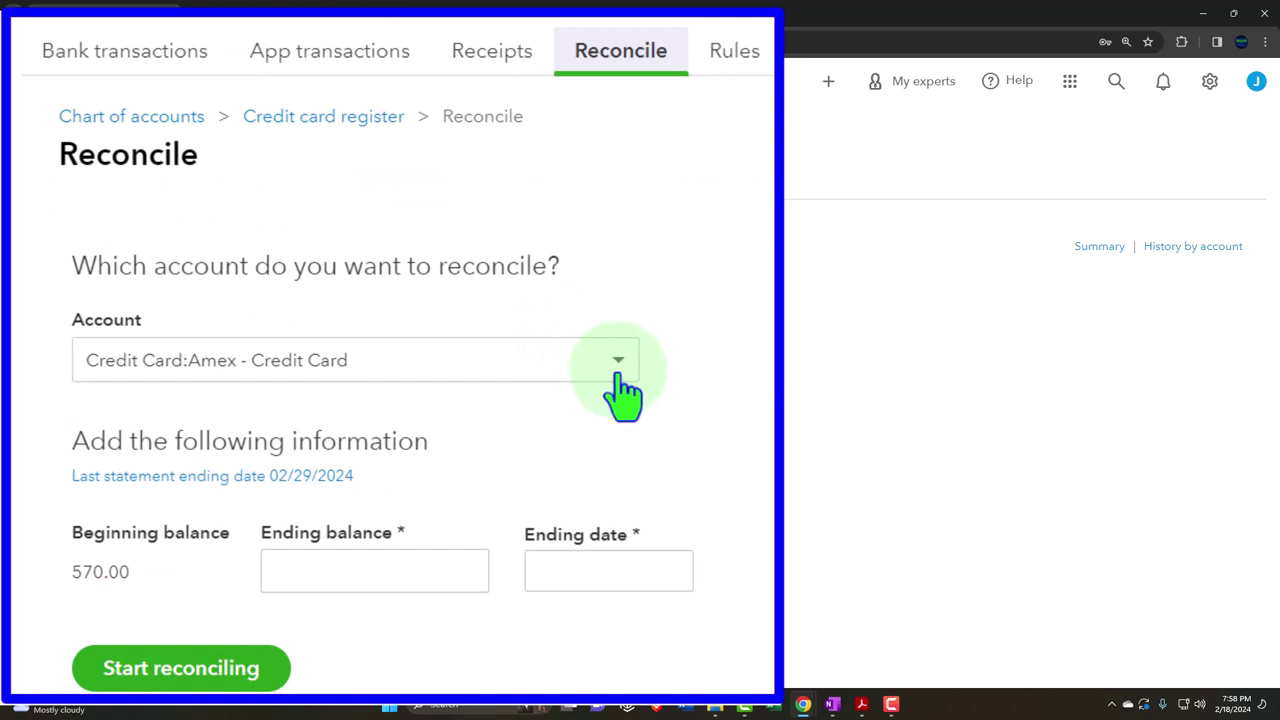
click(394, 382)
scroll(449, 503, up, 10)
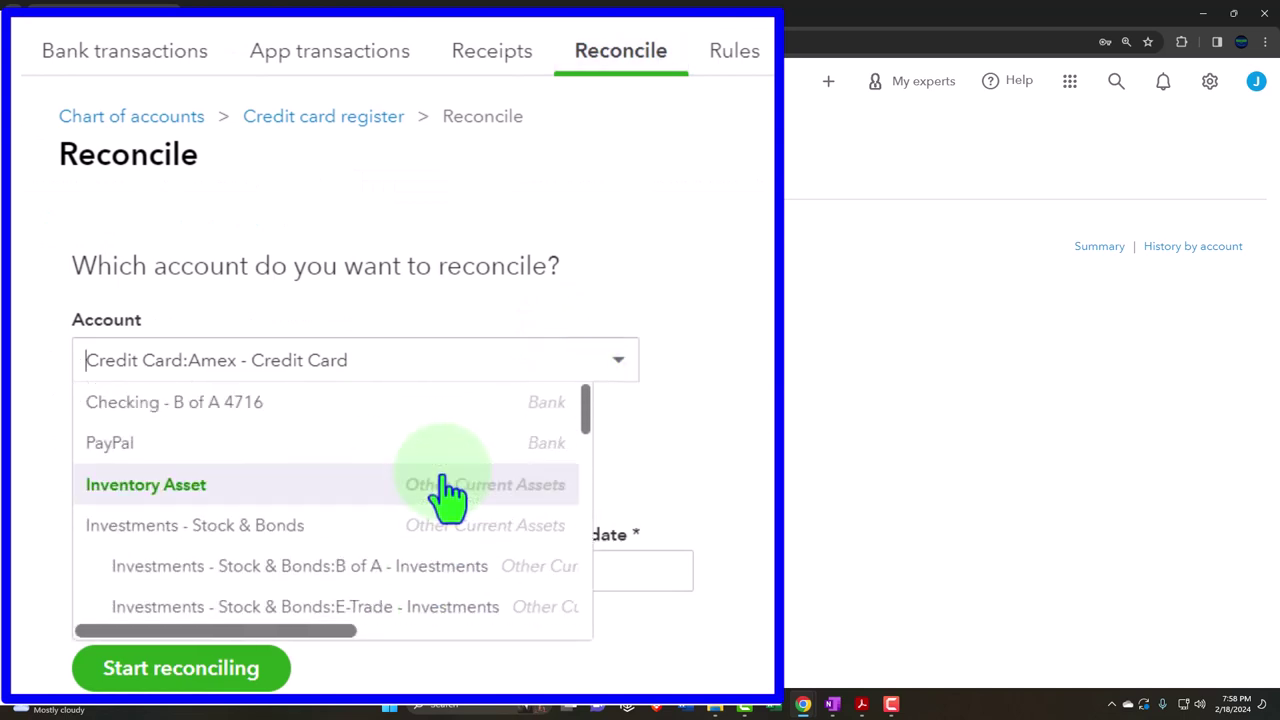
click(322, 408)
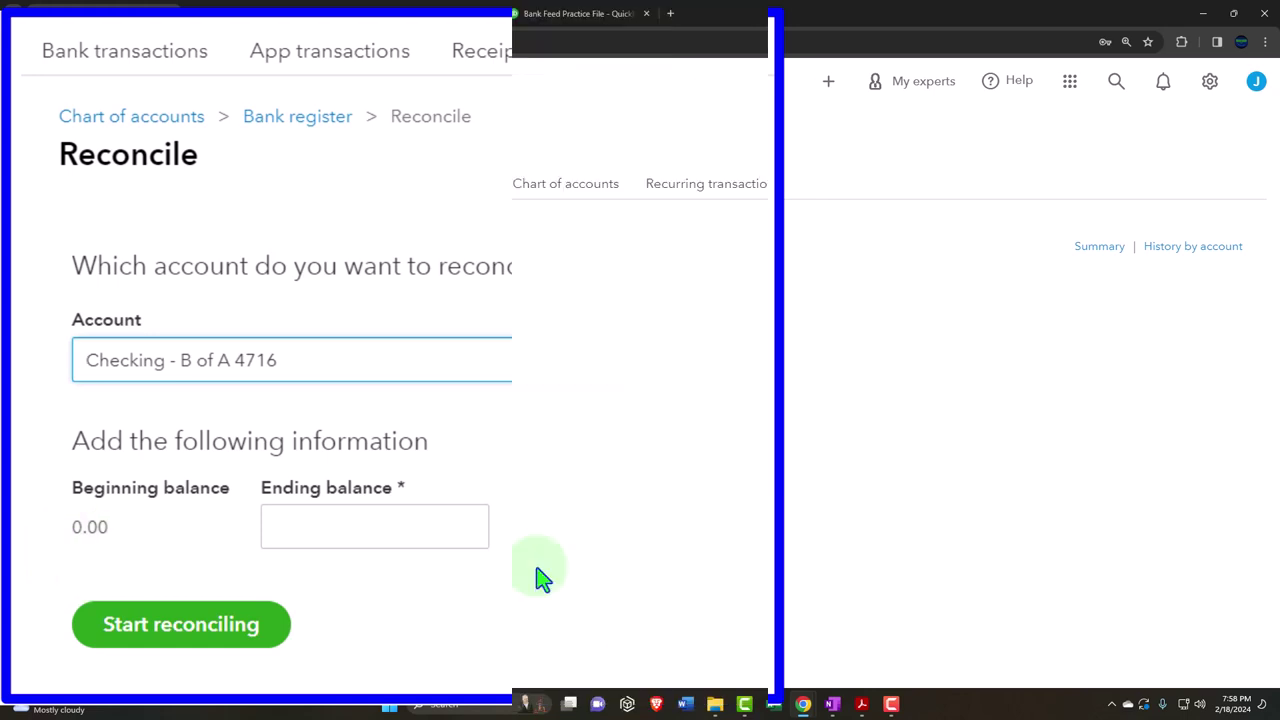
Check the balances on the January bank statement PDF against the beginning balance on the reconciliation form
click(858, 700)
click(789, 632)
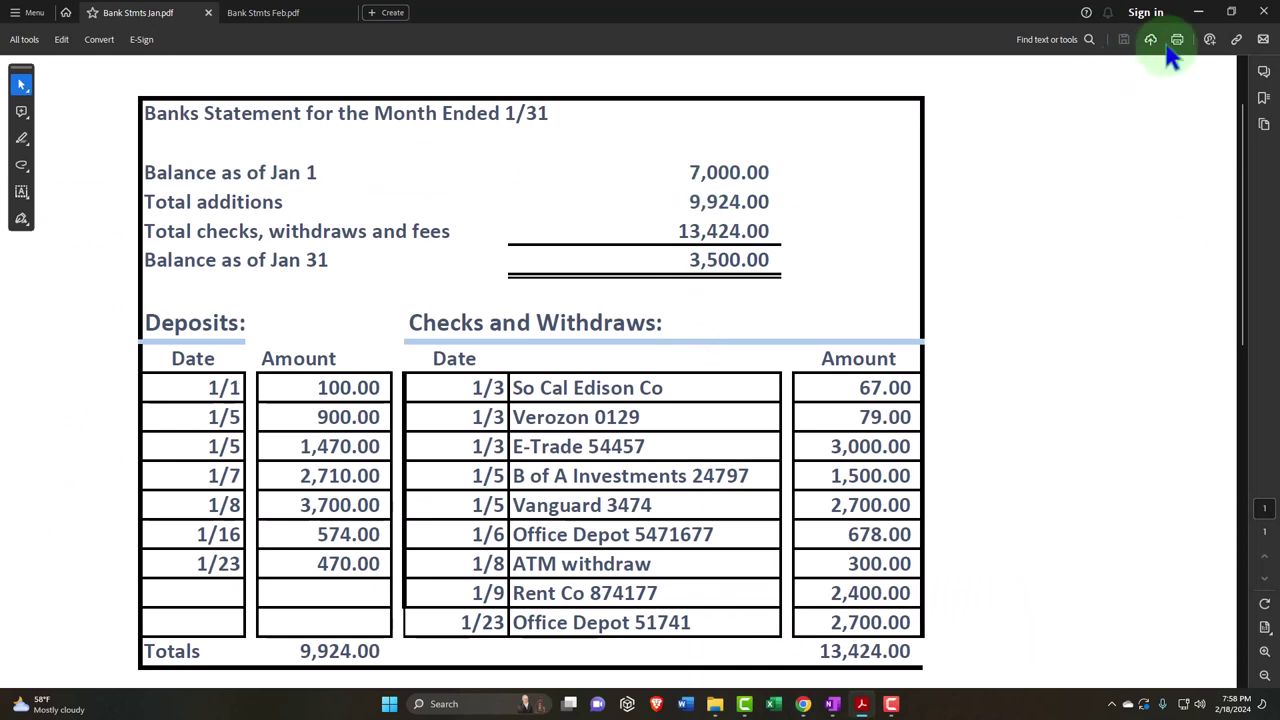
click(1198, 12)
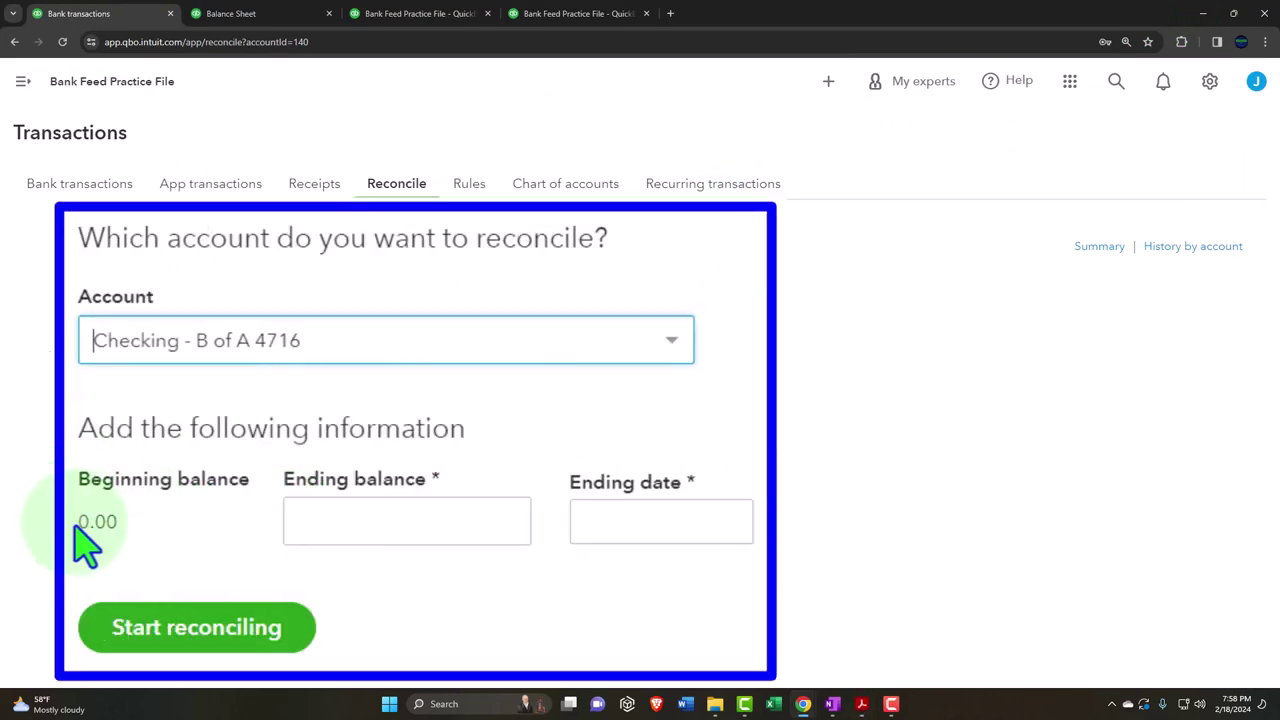
Set the reconciliation's ending balance to 3500, taken from the January 31 balance on the bank statement
click(306, 517)
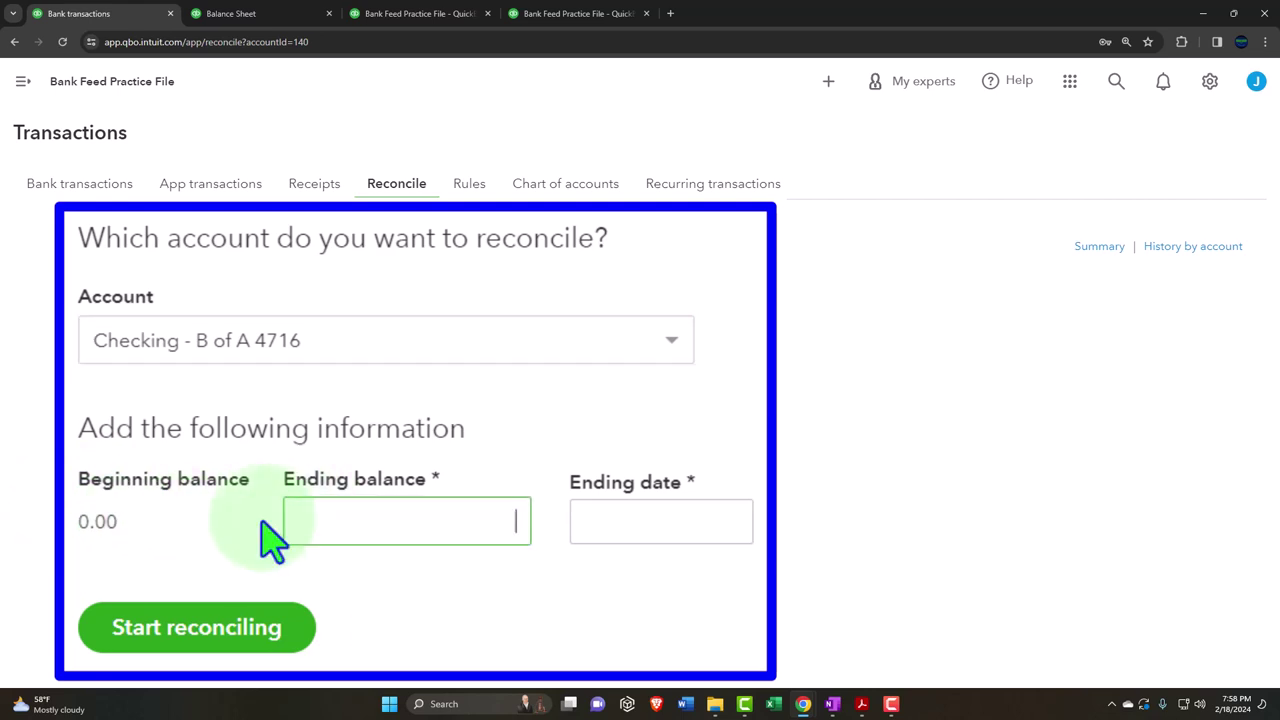
mouse_move(862, 704)
click(812, 666)
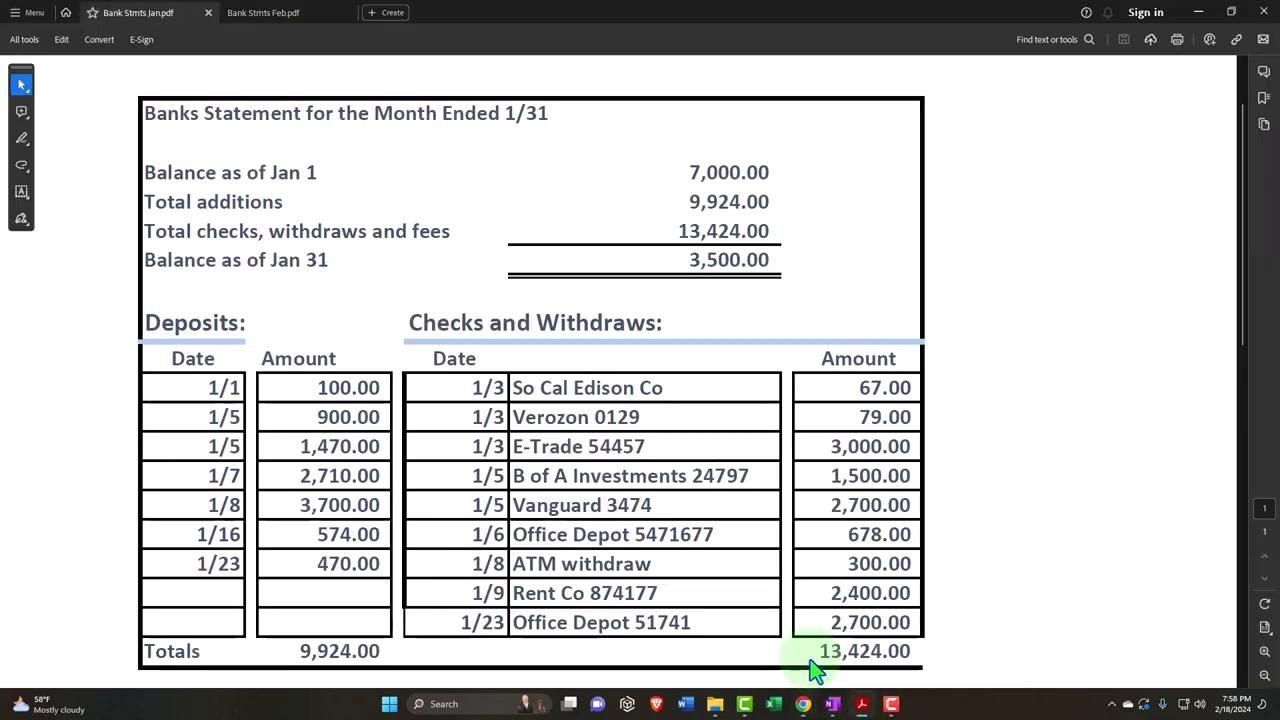
click(1199, 13)
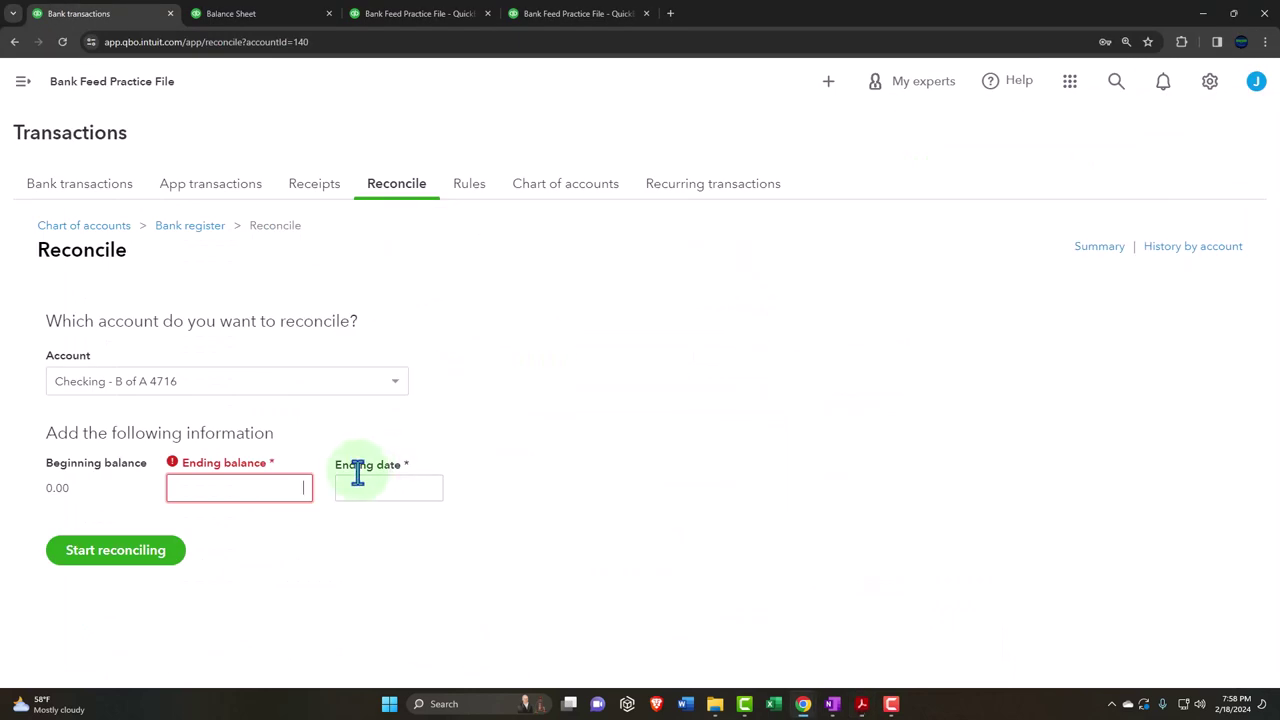
text(3500)
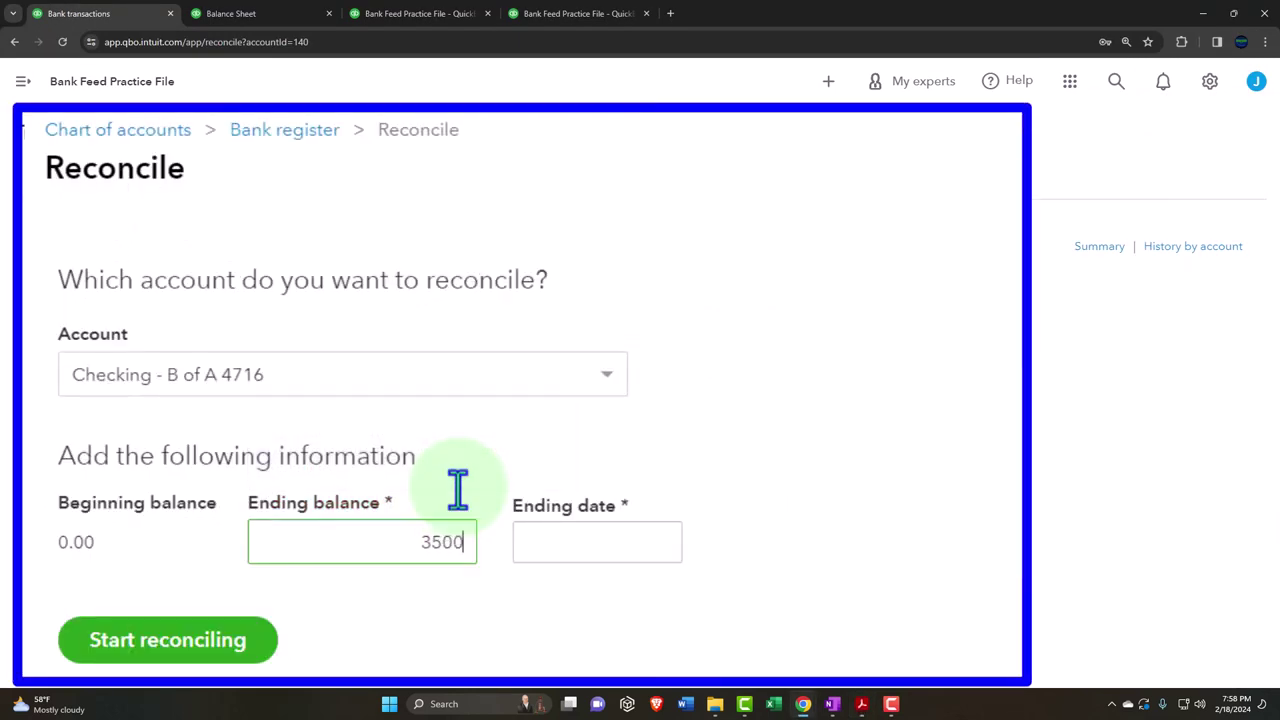
Set the reconciliation's ending date to 01/31/2024, start reconciling the checking account and dismiss the display tip
click(620, 531)
click(657, 540)
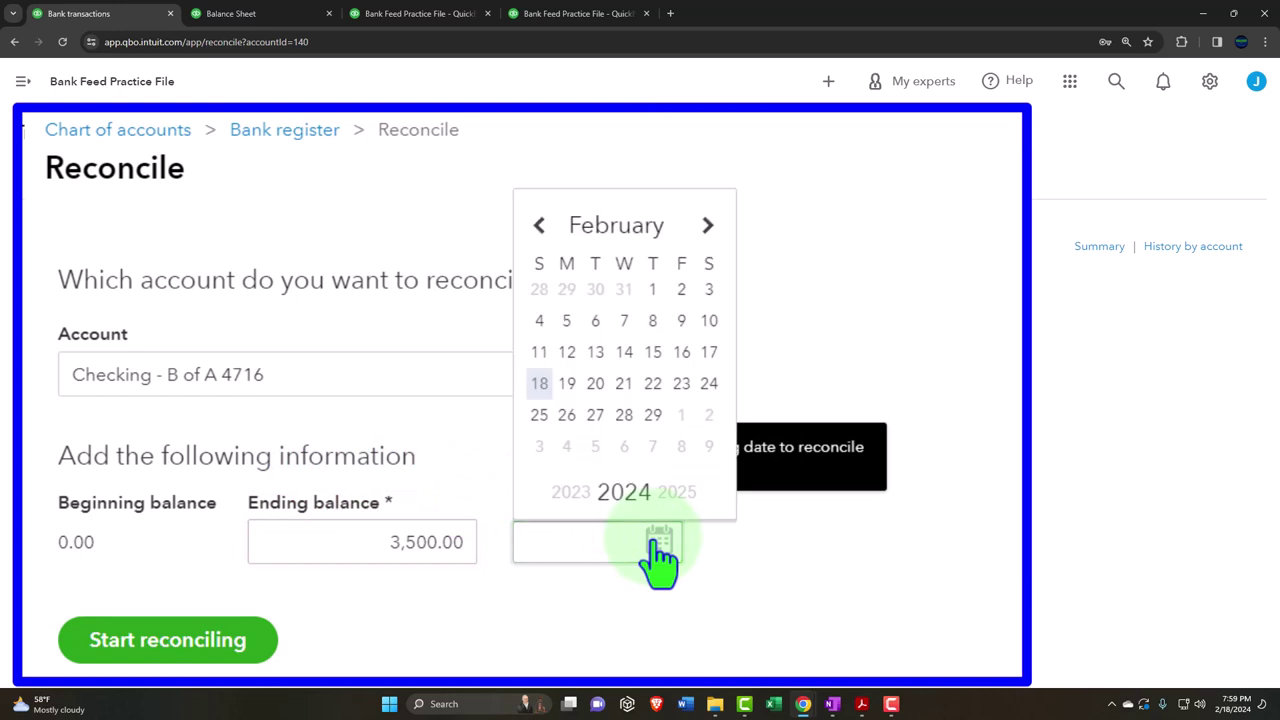
click(539, 225)
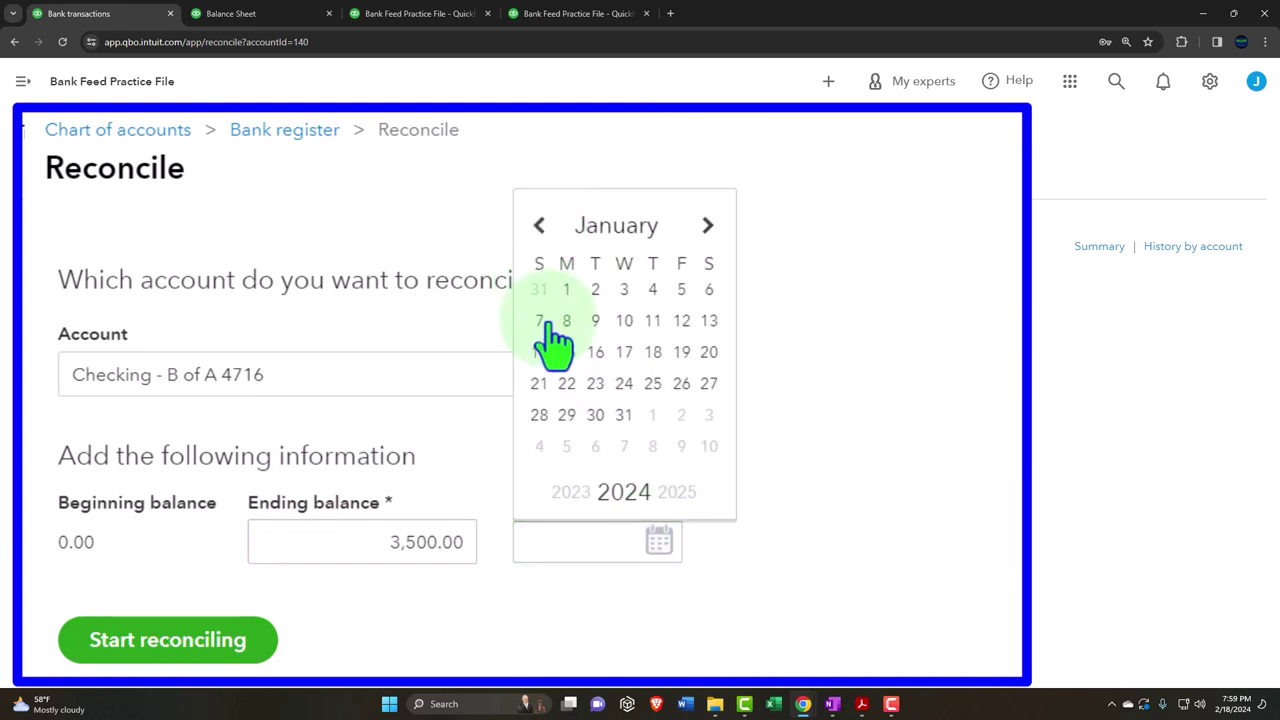
click(624, 416)
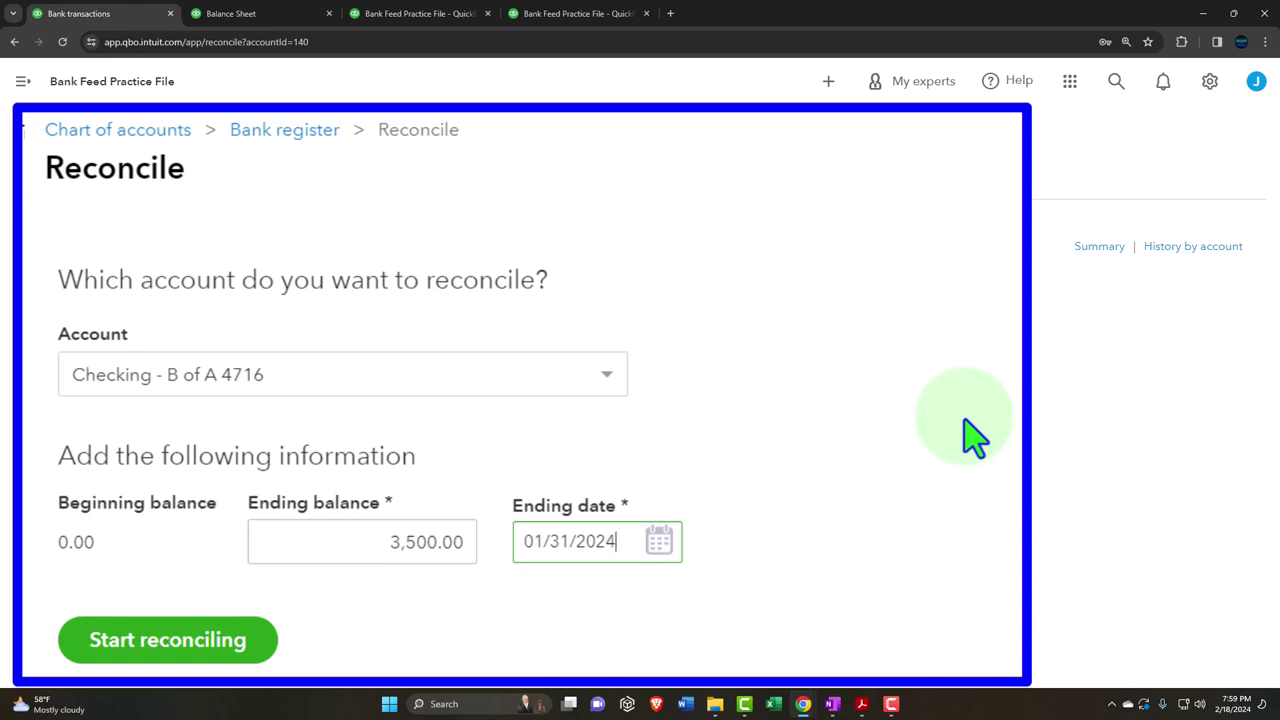
click(240, 648)
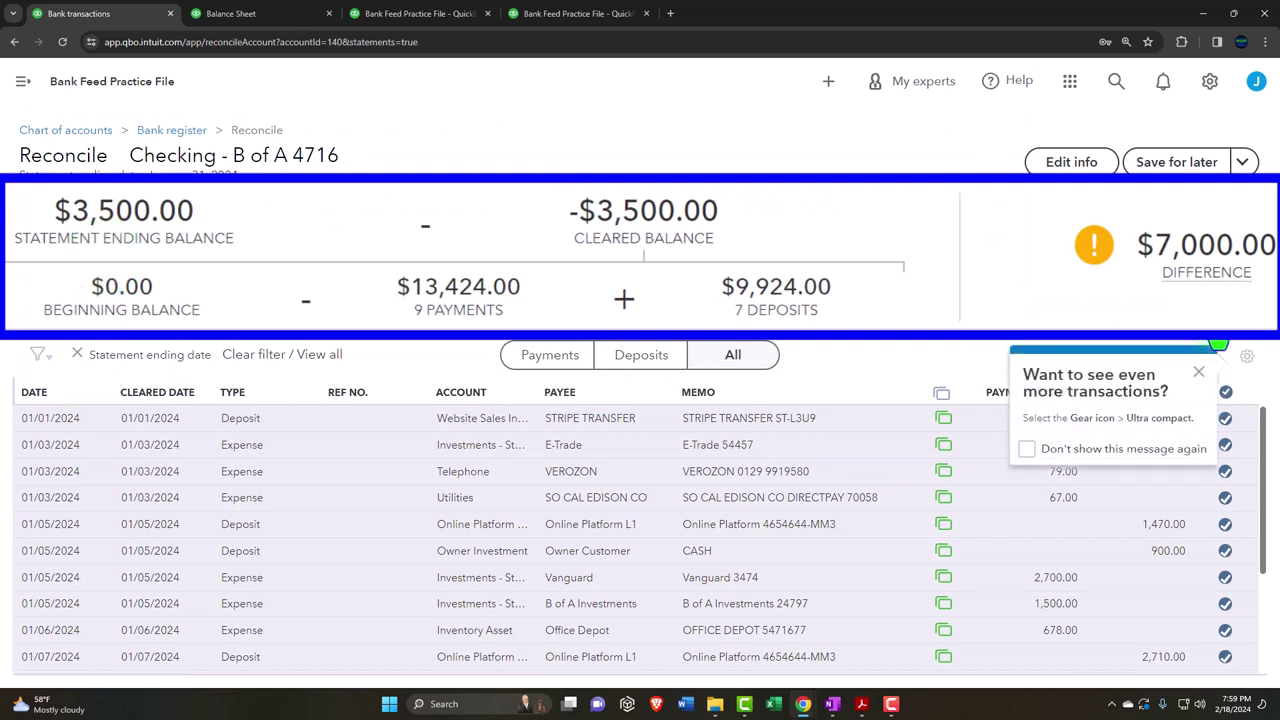
click(1198, 372)
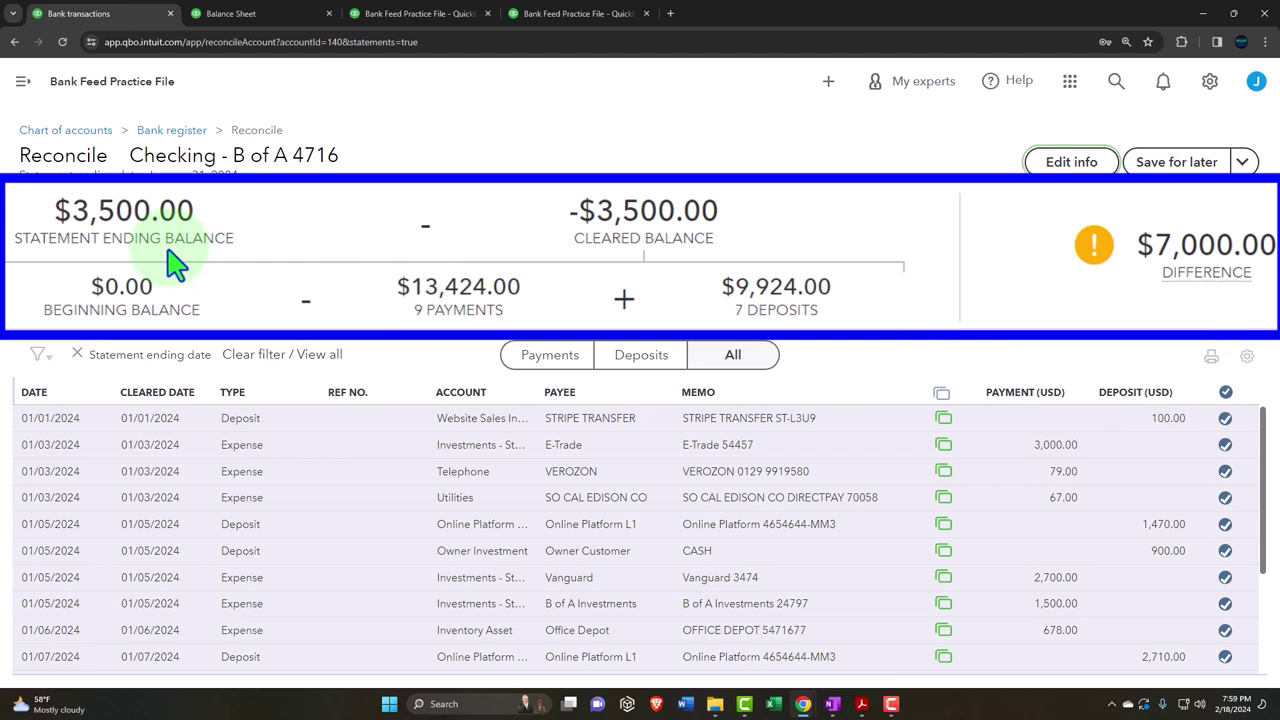
Check the ending balance and ending date in the reconciliation's statement information, then close it without editing
click(1080, 163)
click(1040, 170)
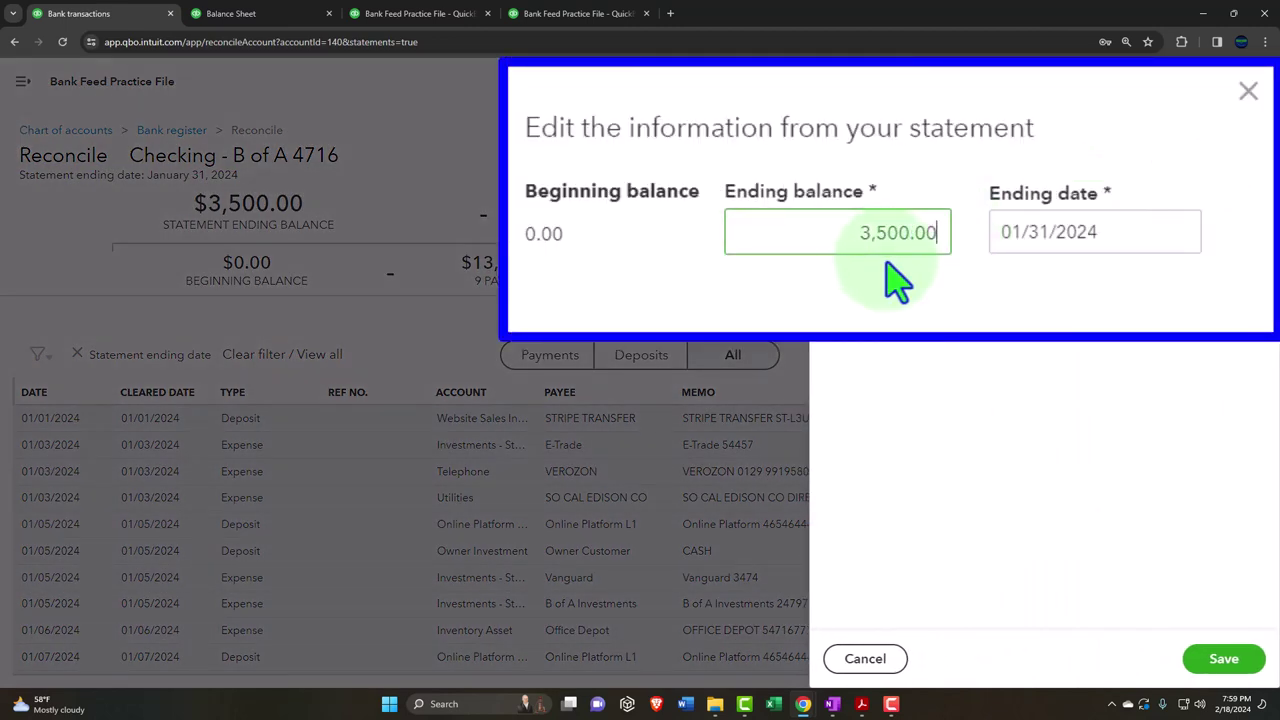
click(1248, 91)
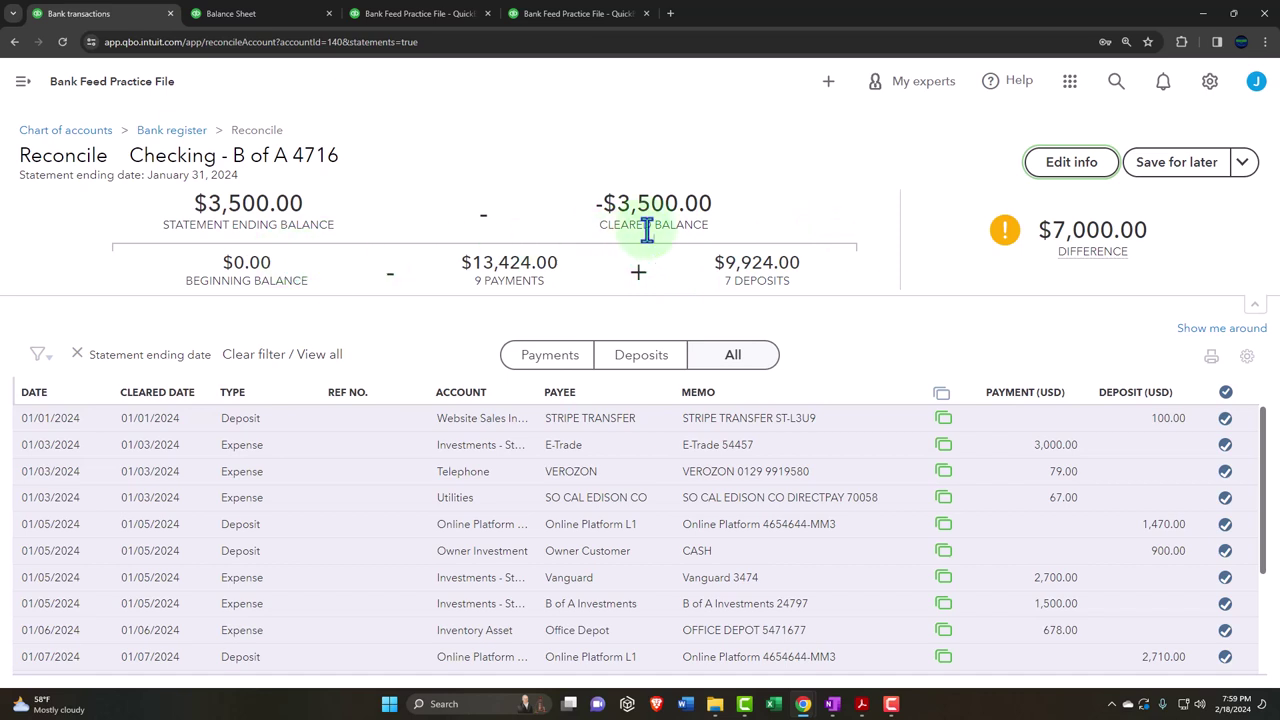
Compare the January bank statement PDF's balances and totals with the reconciliation's difference, payments, deposits and transaction list
mouse_move(1072, 253)
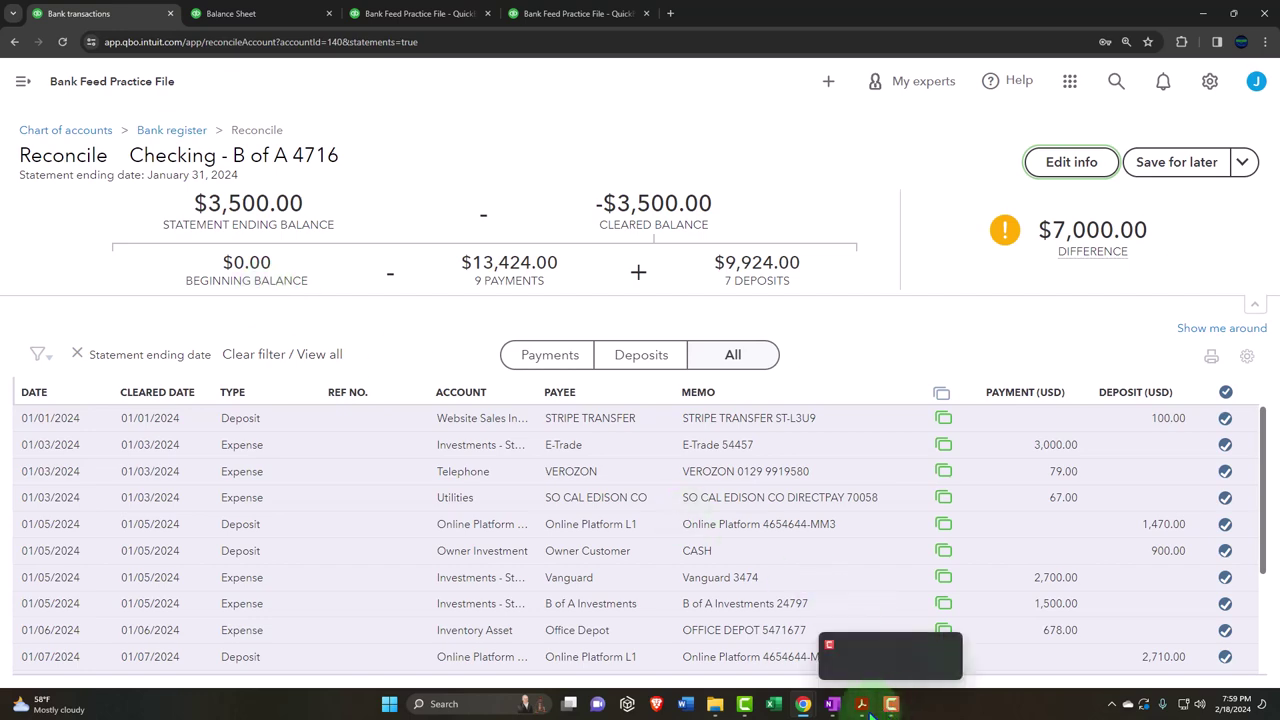
mouse_move(862, 704)
click(791, 617)
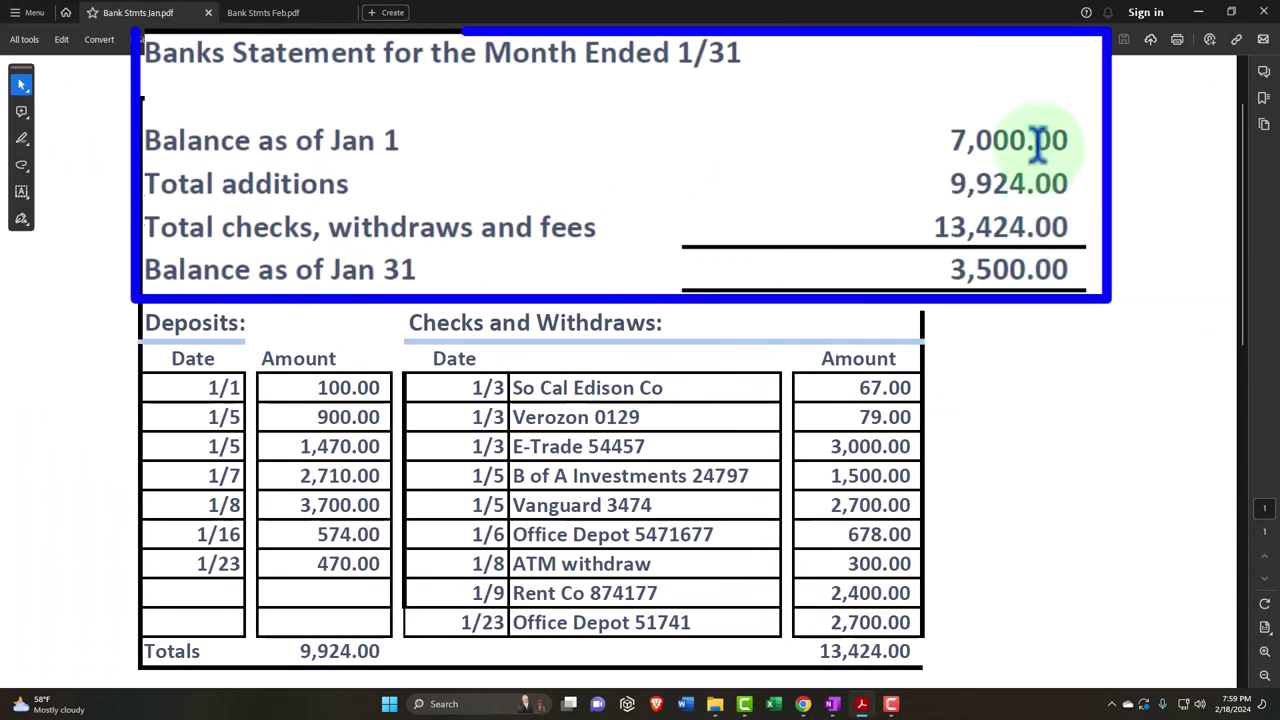
click(1198, 12)
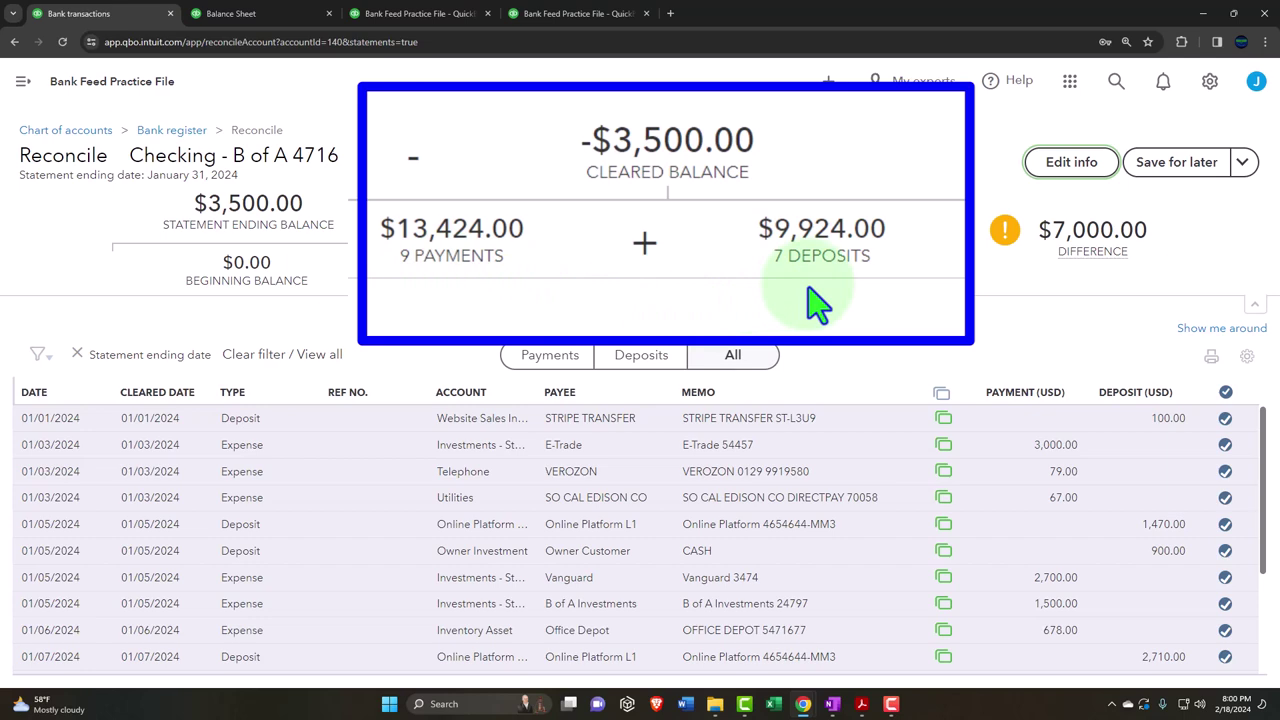
click(861, 704)
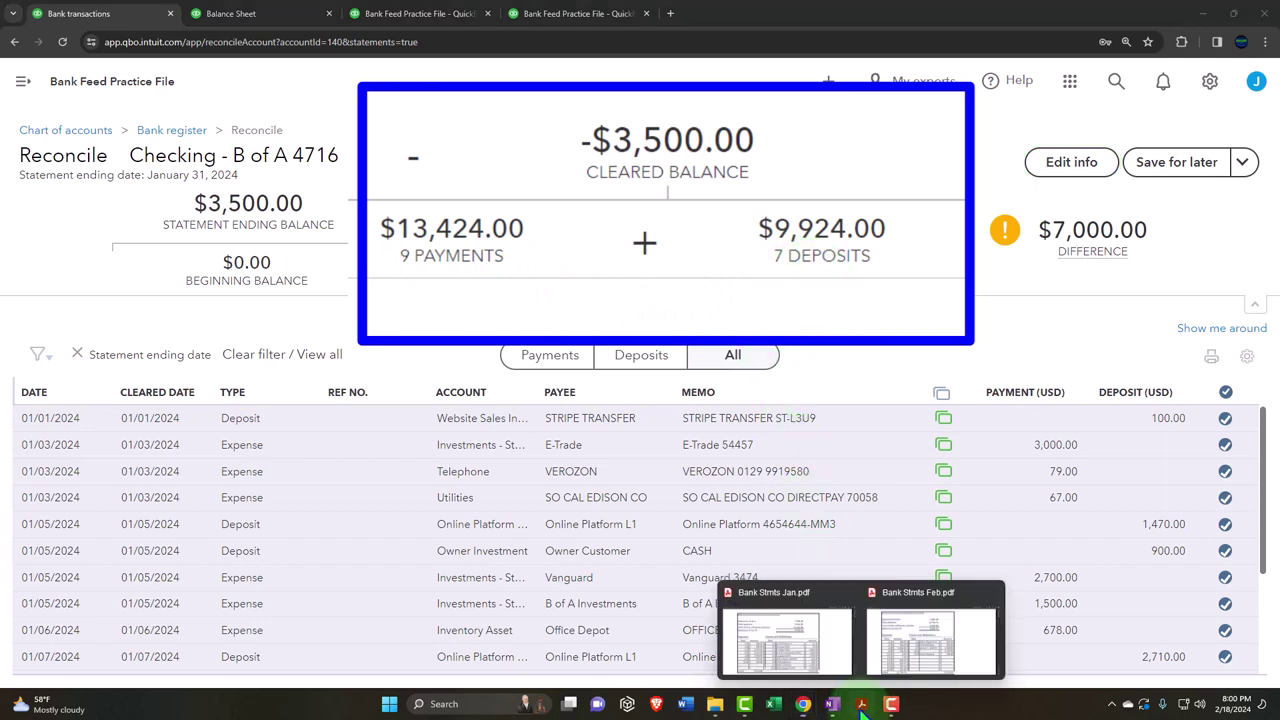
click(805, 636)
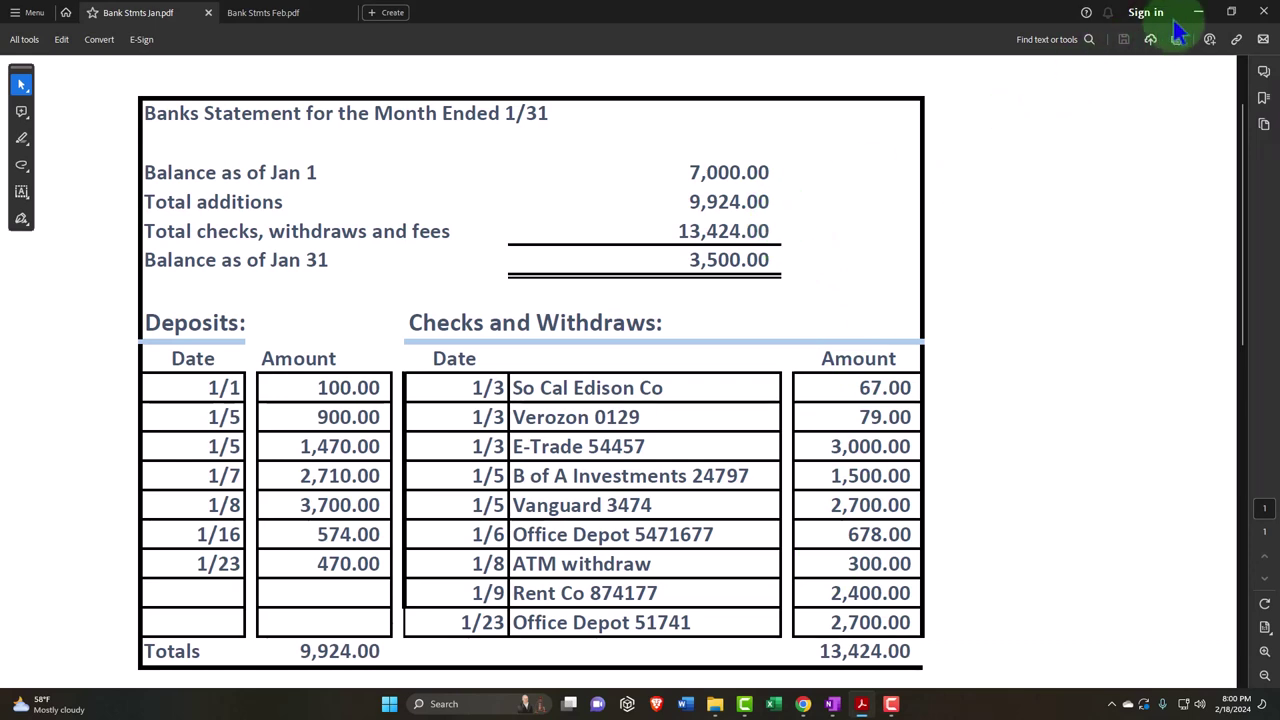
click(1231, 12)
click(1192, 20)
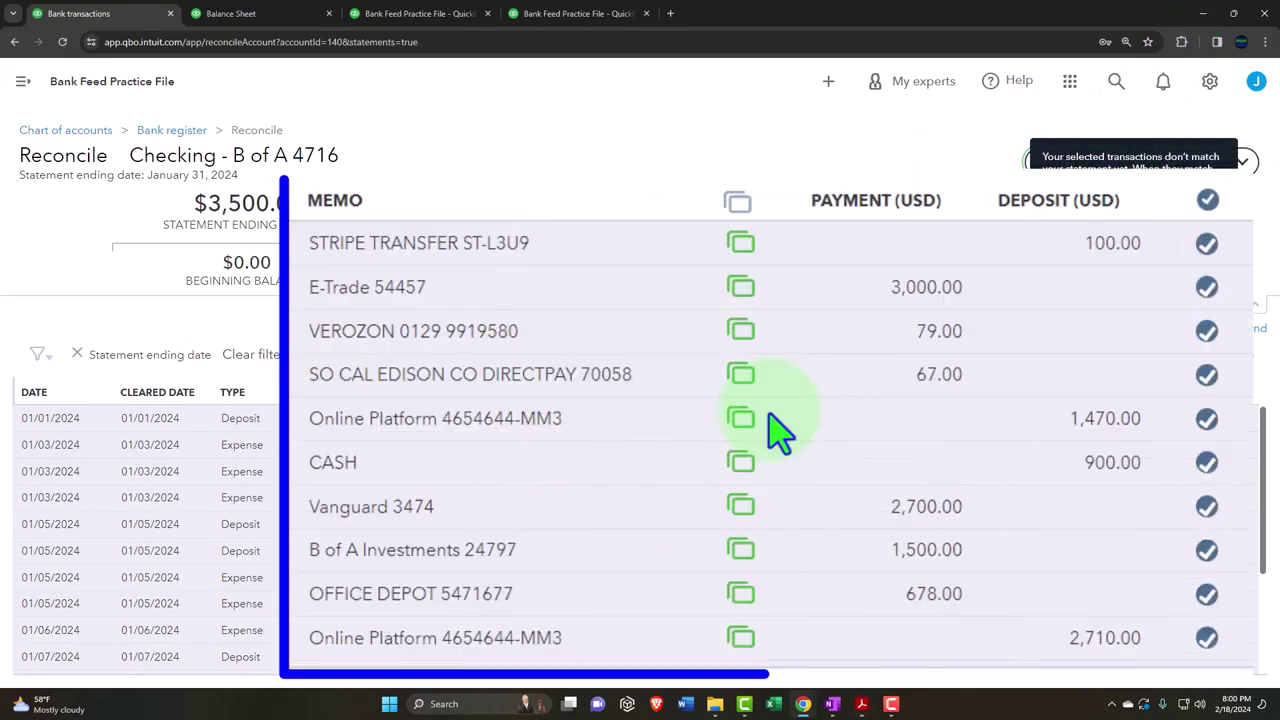
scroll(960, 445, down, 1)
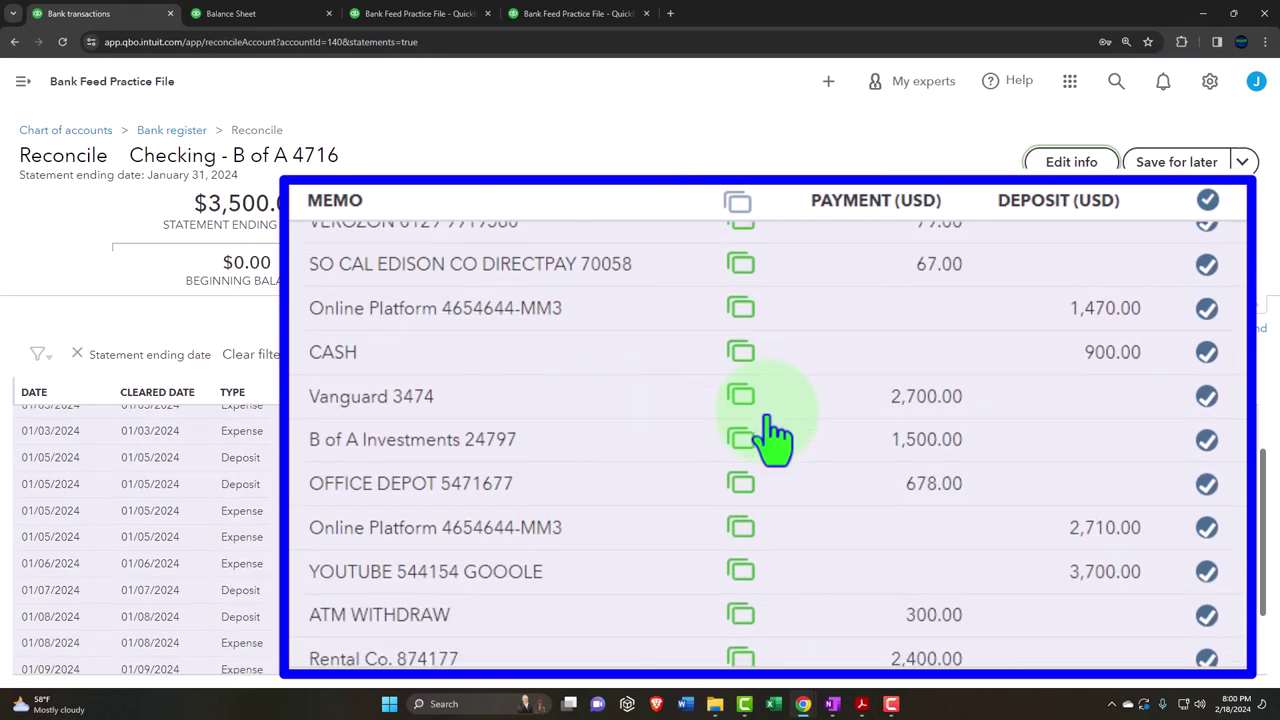
scroll(751, 354, down, 1)
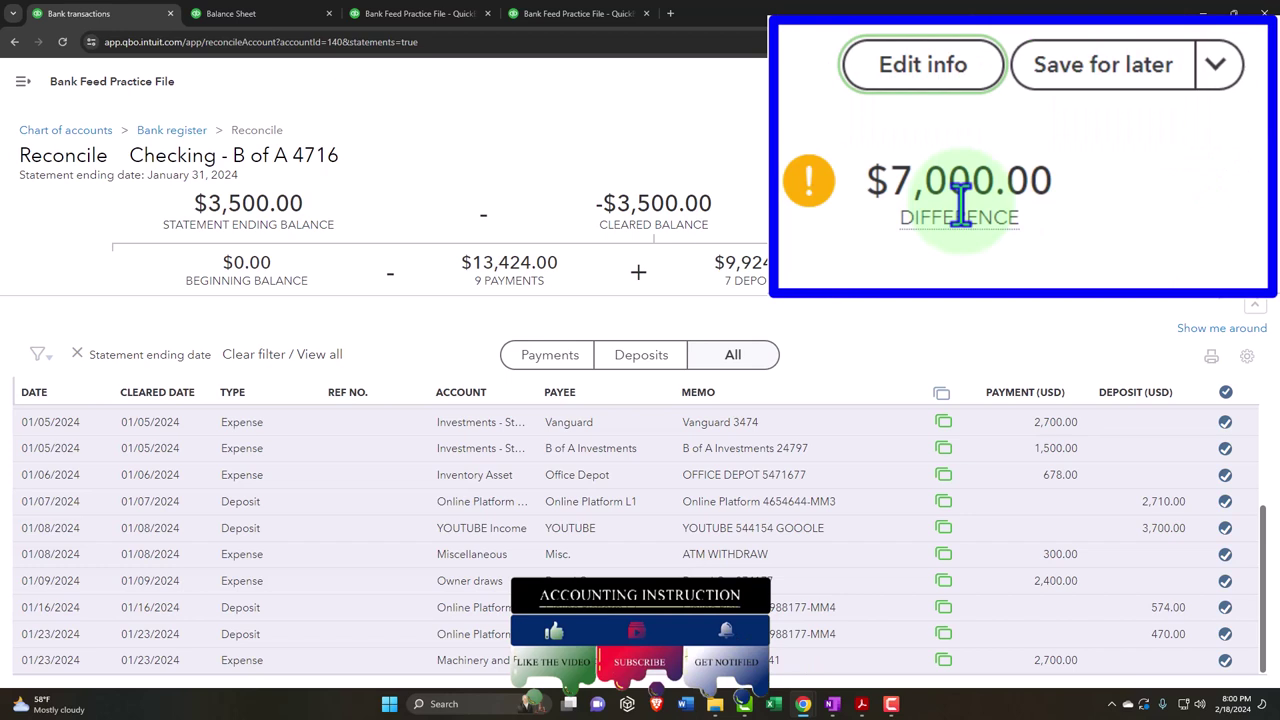
mouse_move(925, 205)
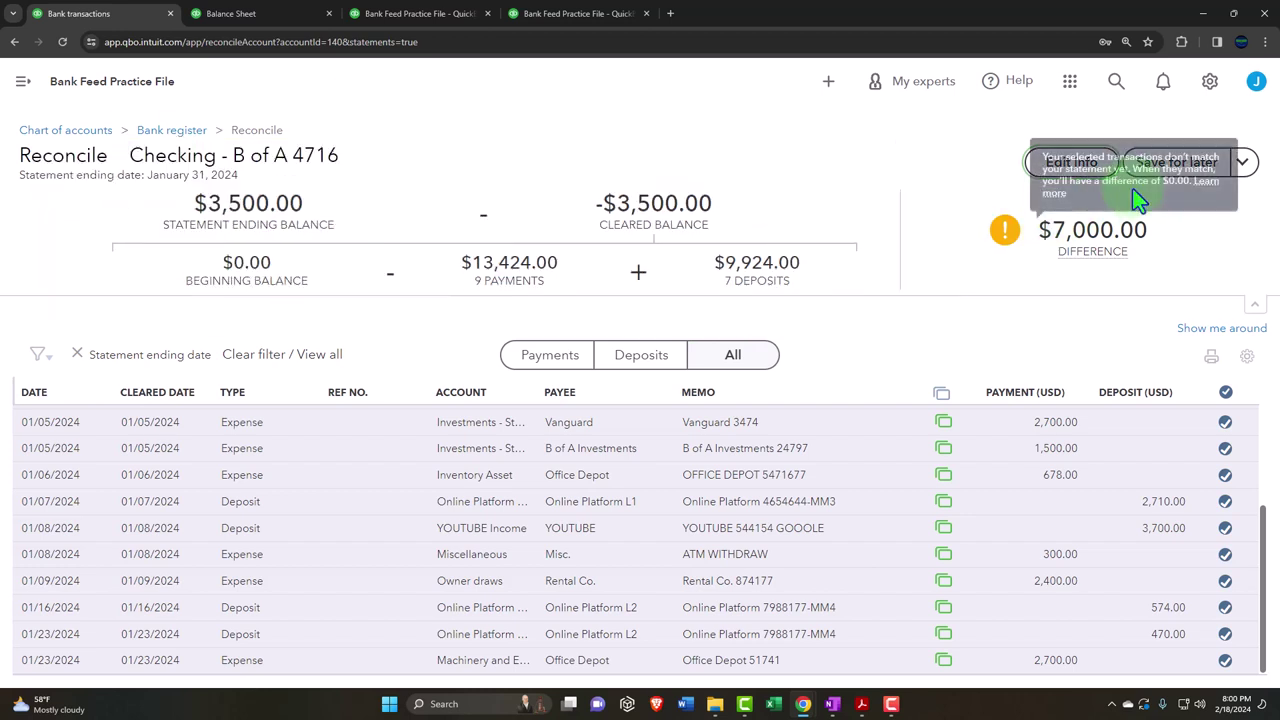
Save the January checking account reconciliation for later
click(1243, 164)
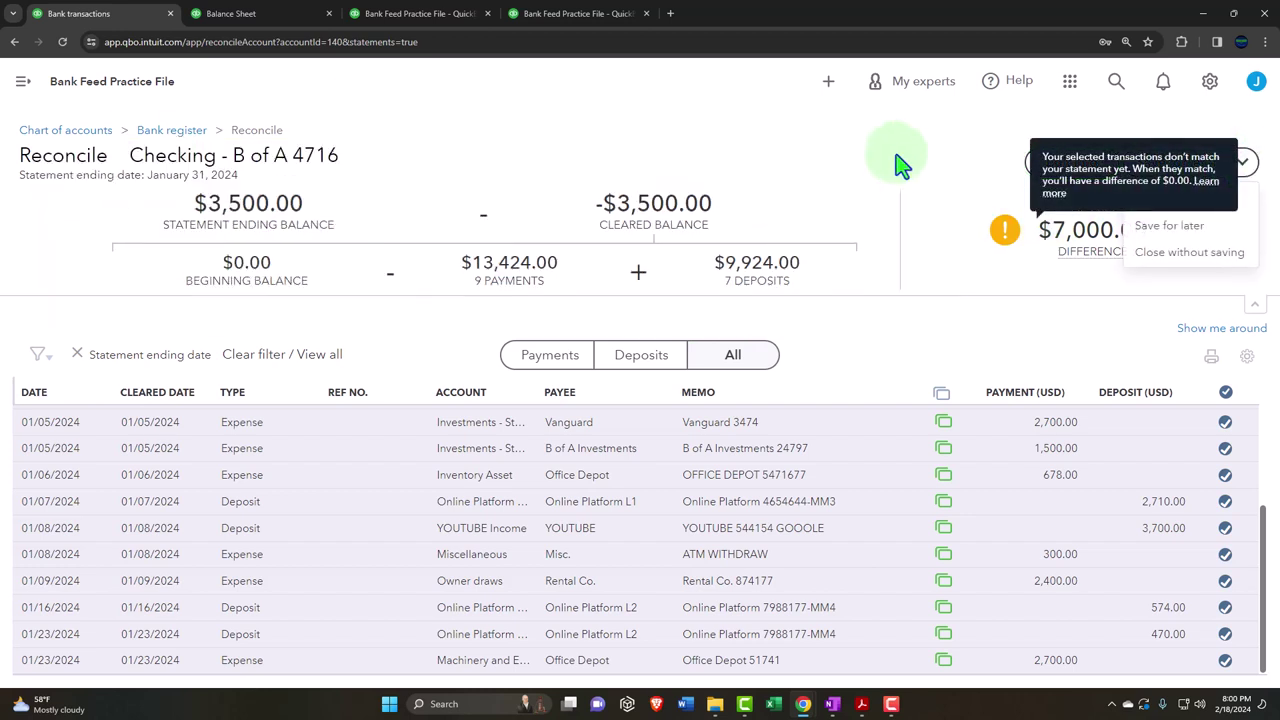
click(900, 160)
click(1160, 170)
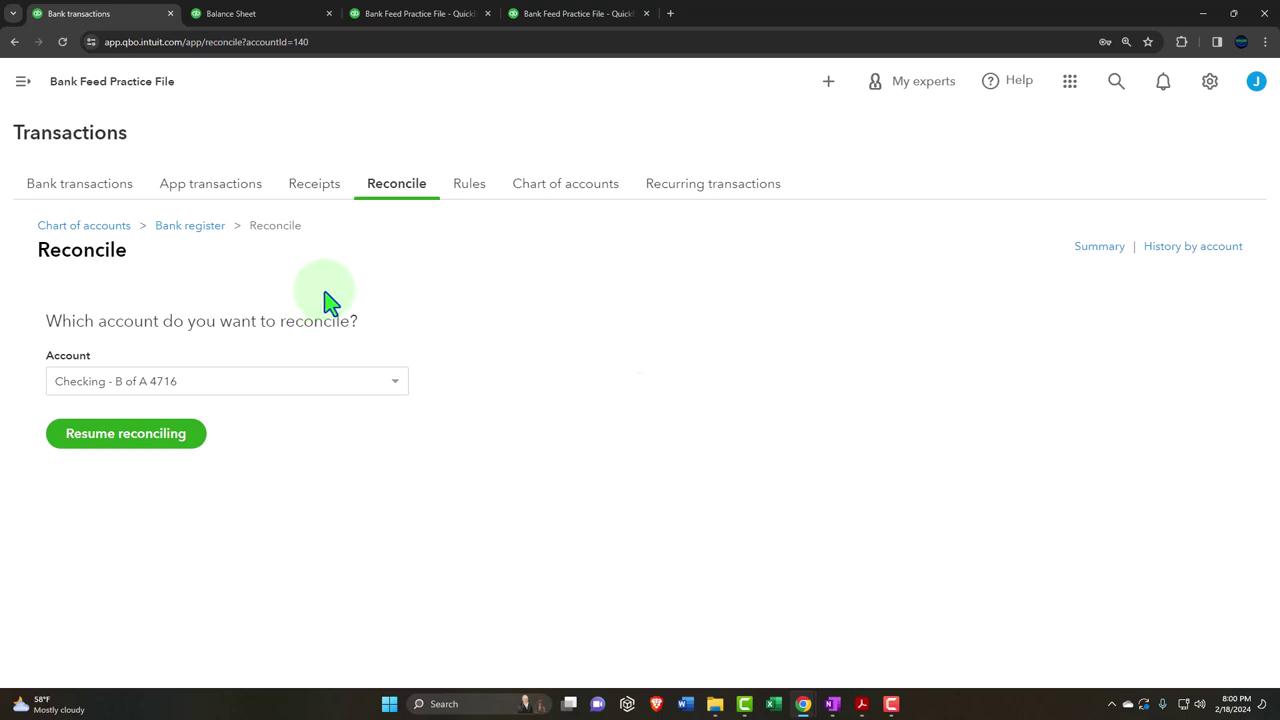
Open the B of A checking account's register from the chart of accounts and add a new journal entry
click(562, 199)
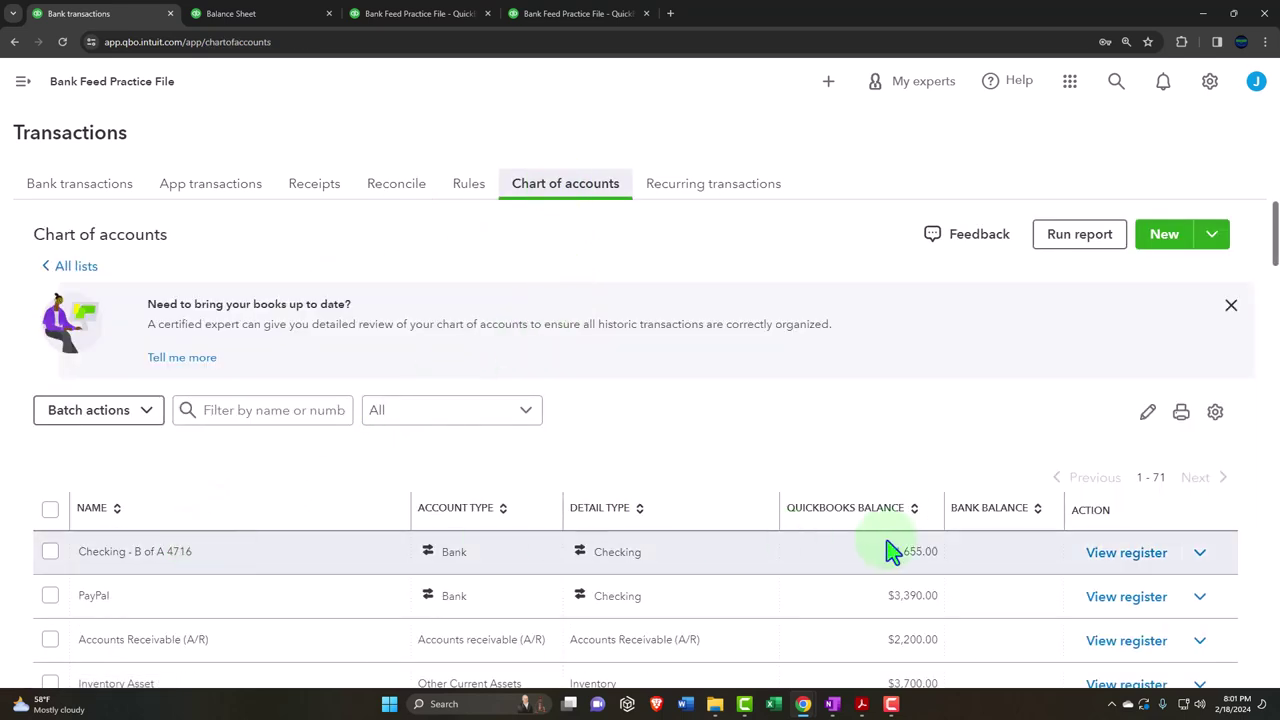
click(1126, 556)
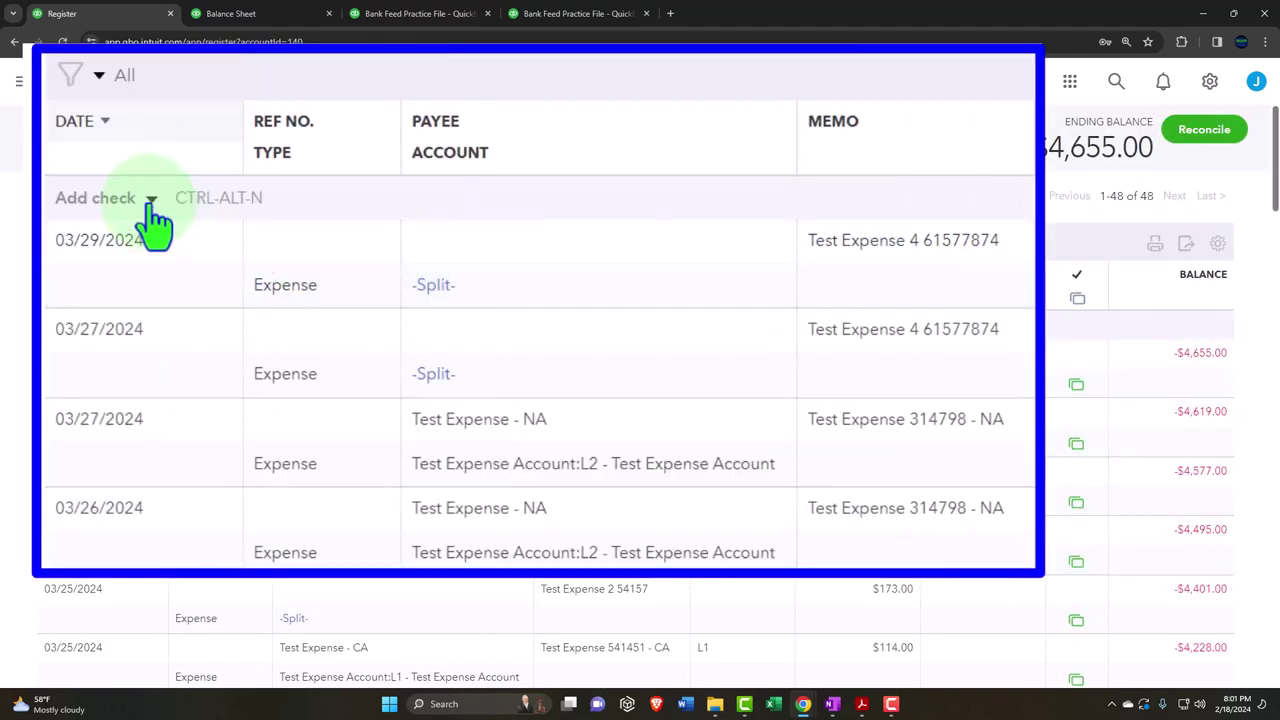
click(151, 201)
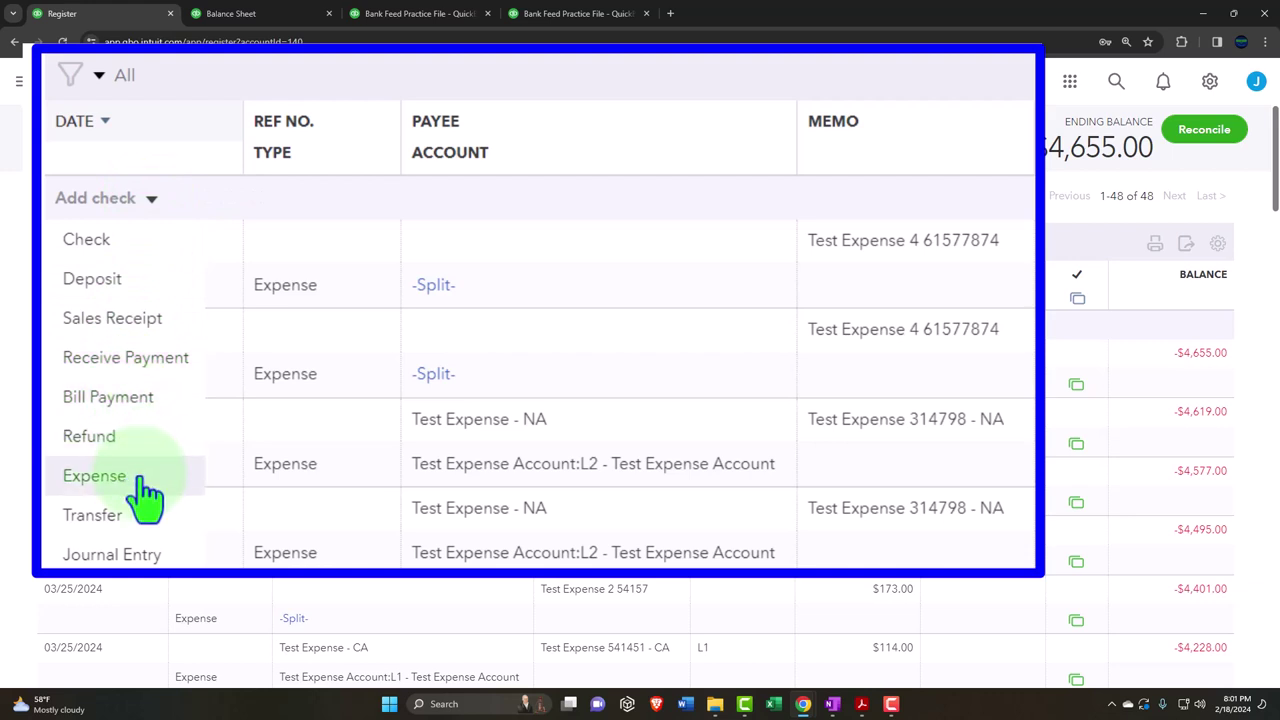
click(140, 552)
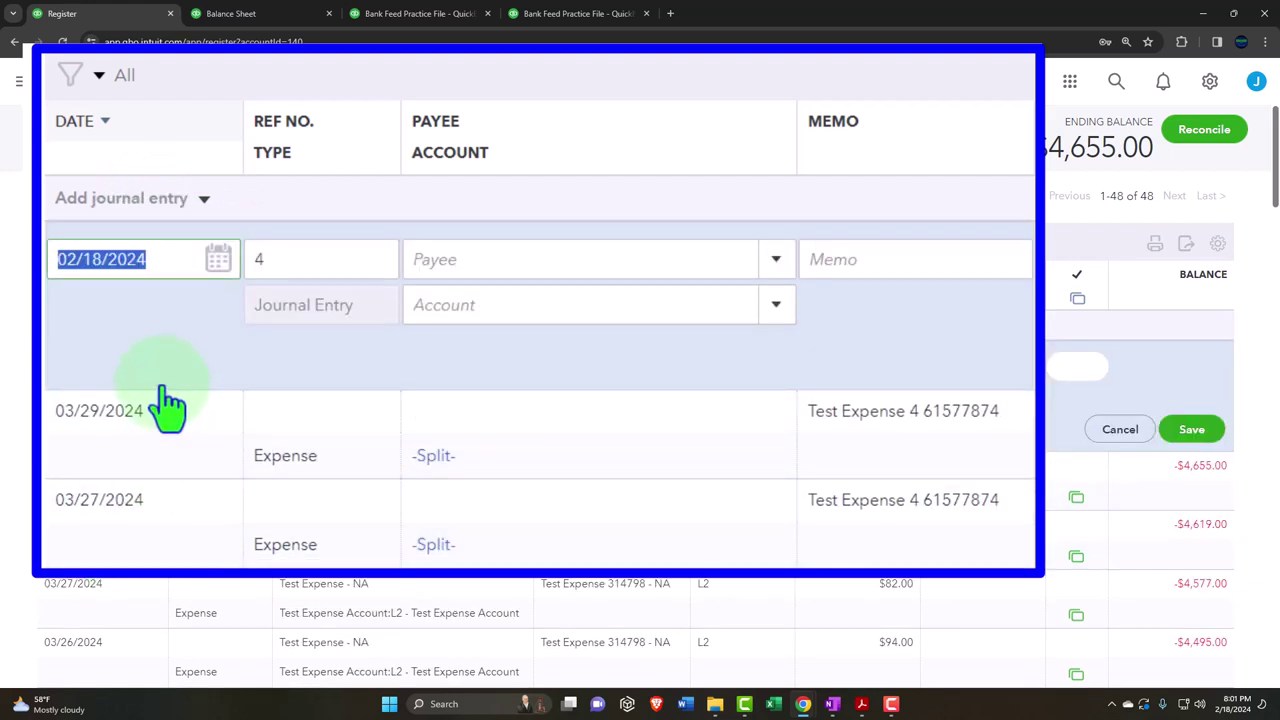
Date the new journal entry 12/31/2023
text(013124)
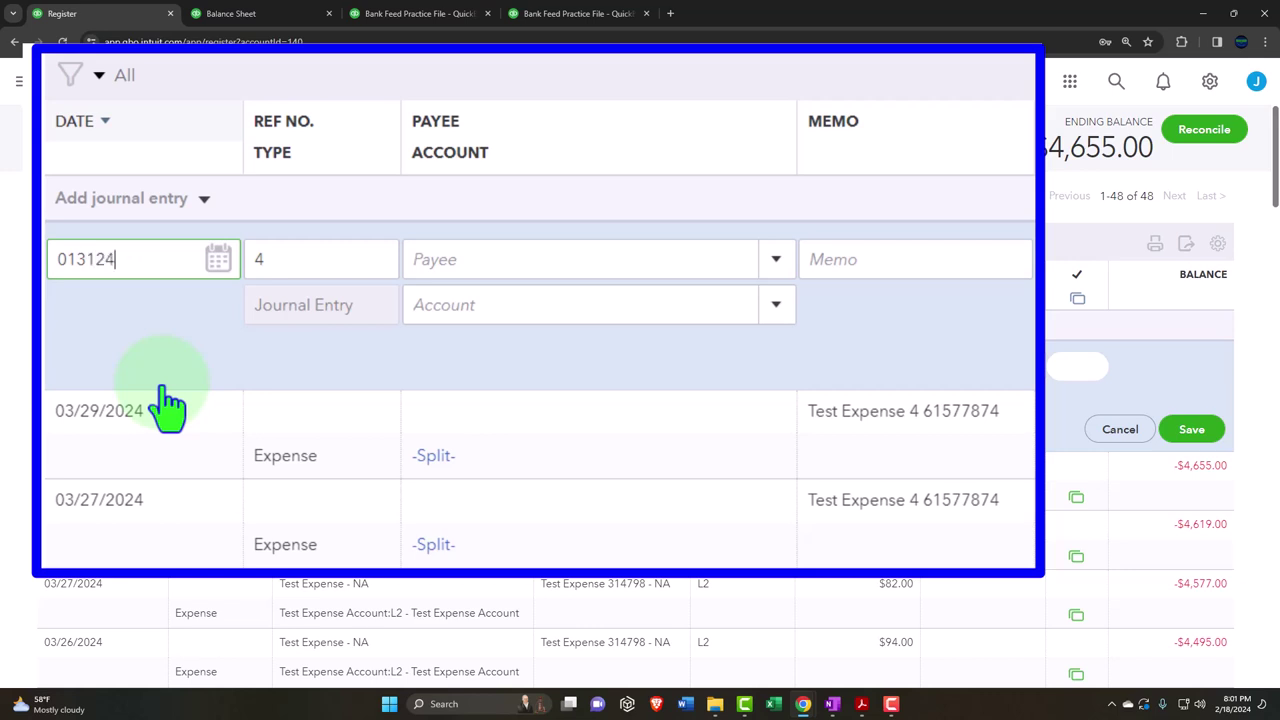
key(BackSpace)
key(BackSpace)
key(BackSpace)
key(BackSpace)
key(BackSpace)
key(BackSpace)
text(12/31/2023)
key(Tab)
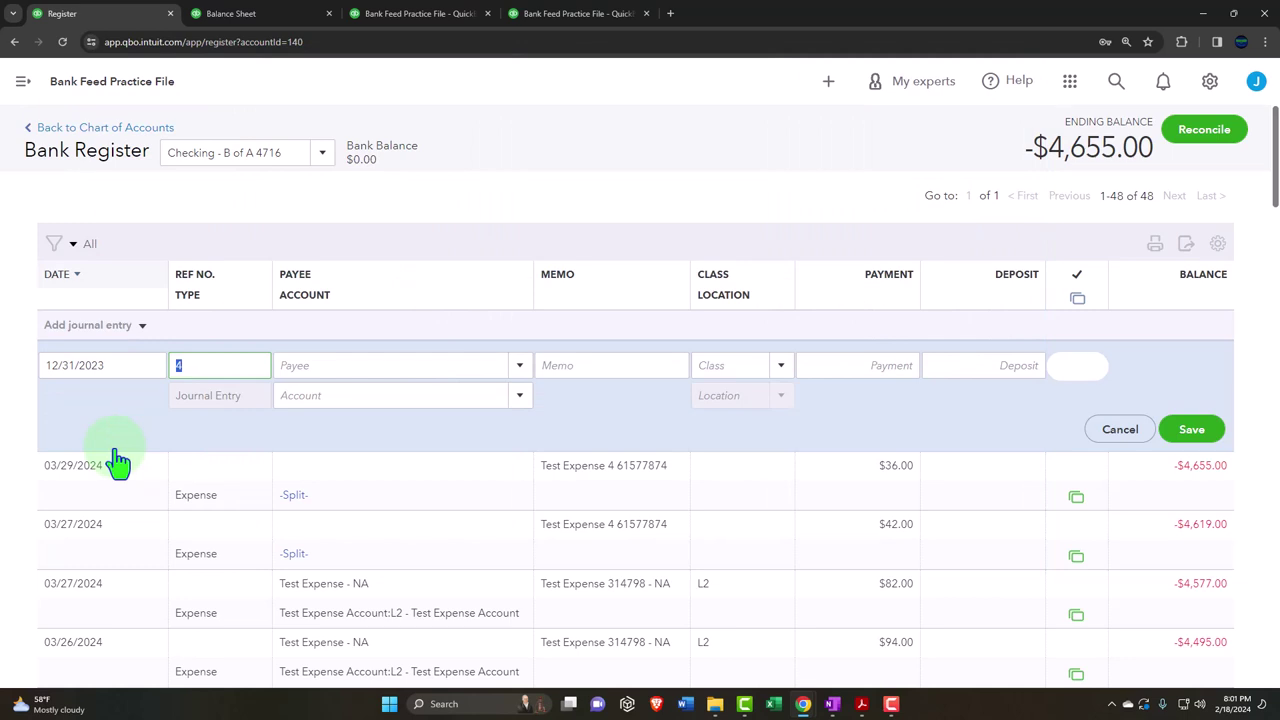
Give the journal entry the memo "Beg bal" and a deposit amount of 7000
key(Tab)
key(Tab)
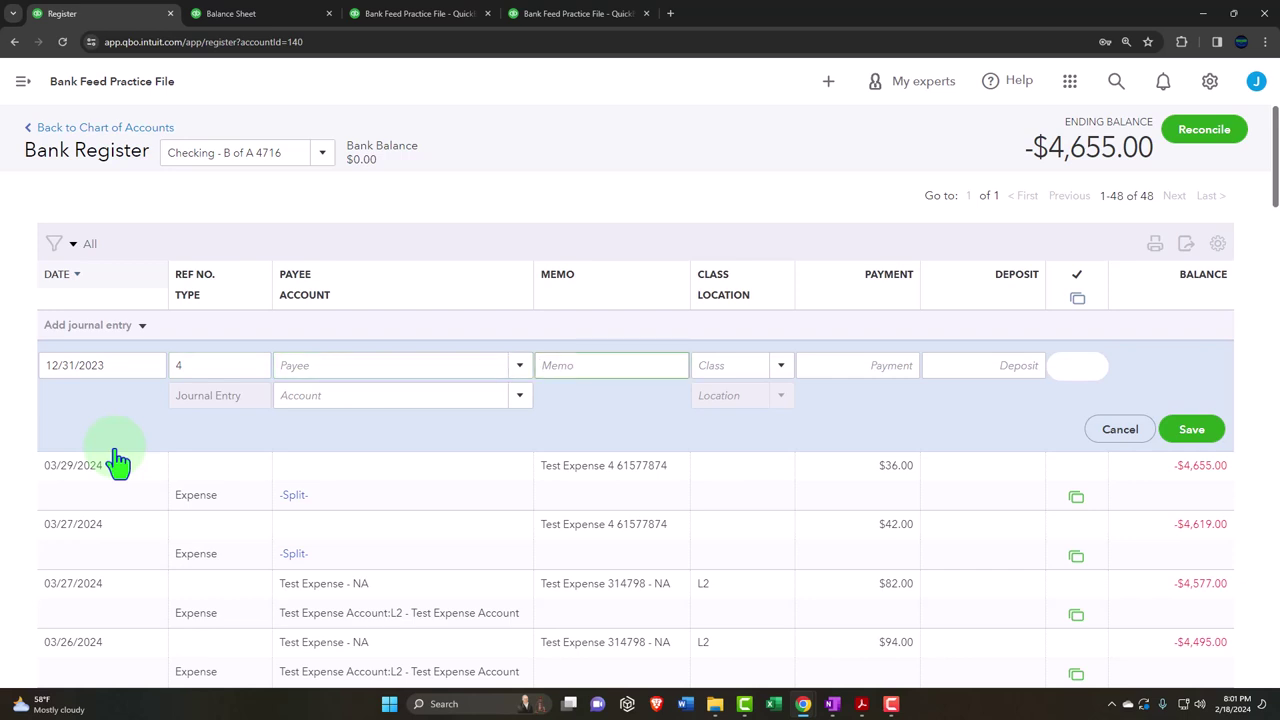
text(Beg b)
key(Tab)
key(Tab)
key(Tab)
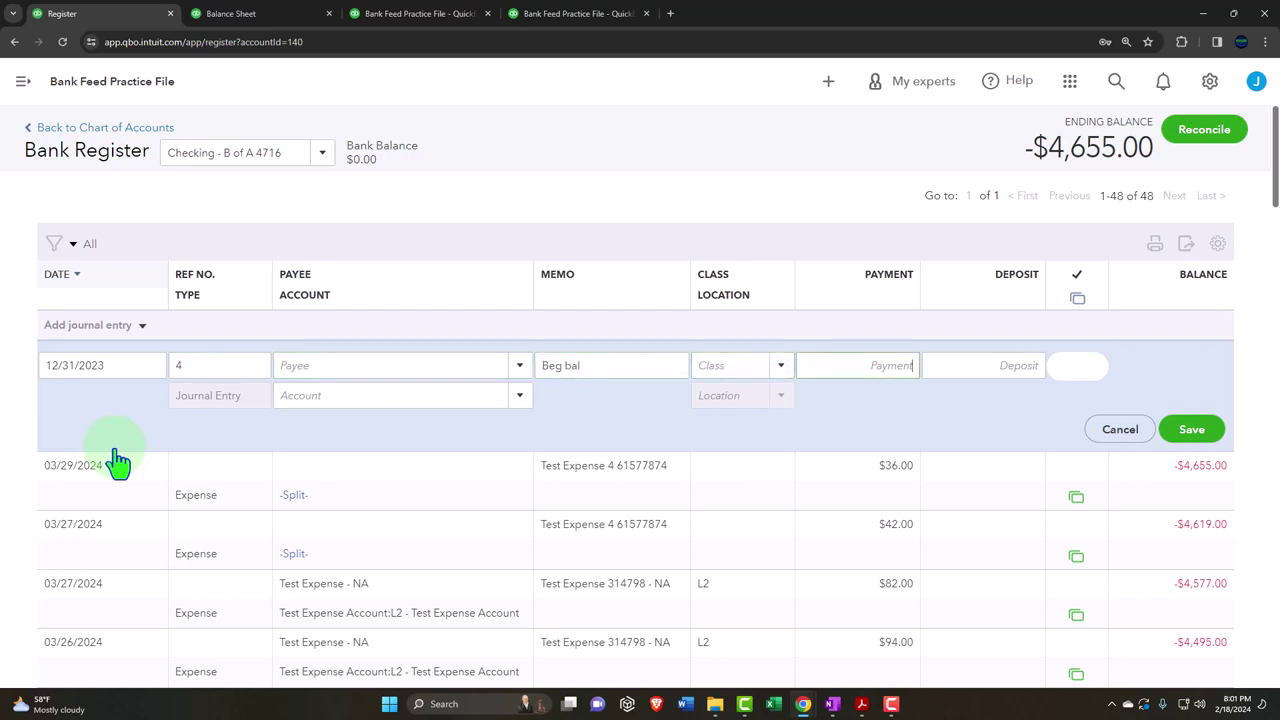
text(7000)
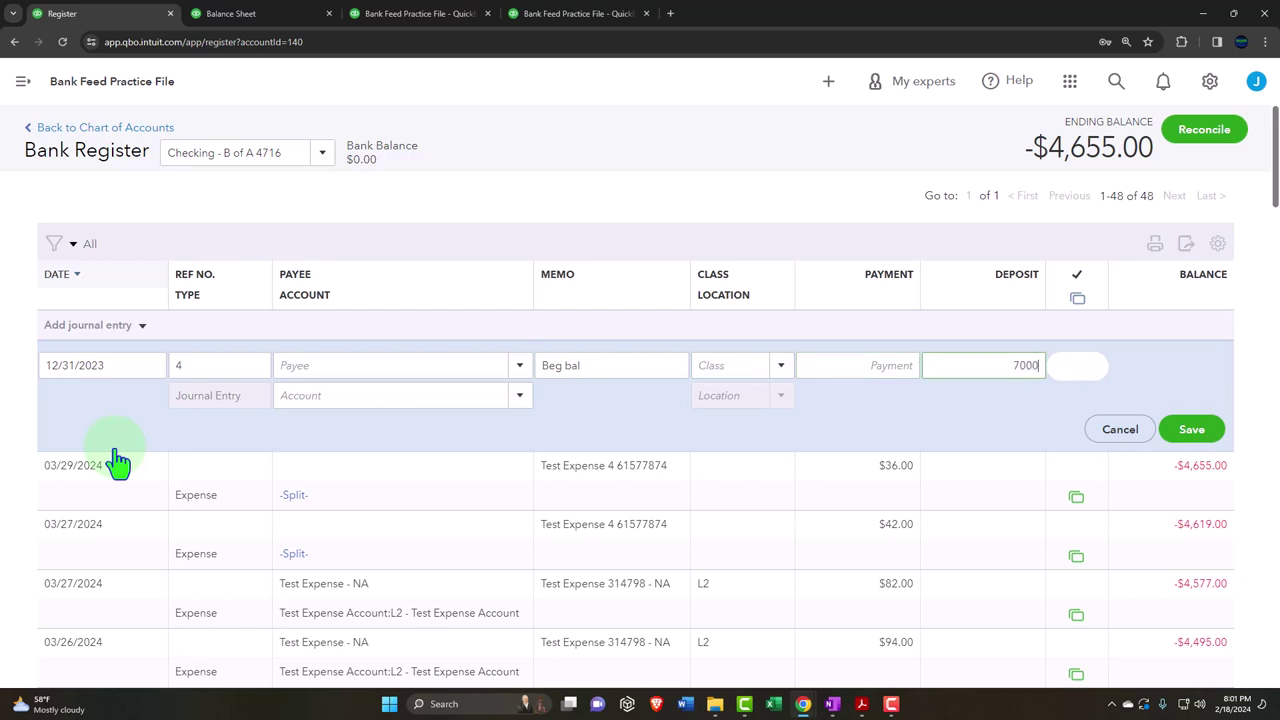
key(Tab)
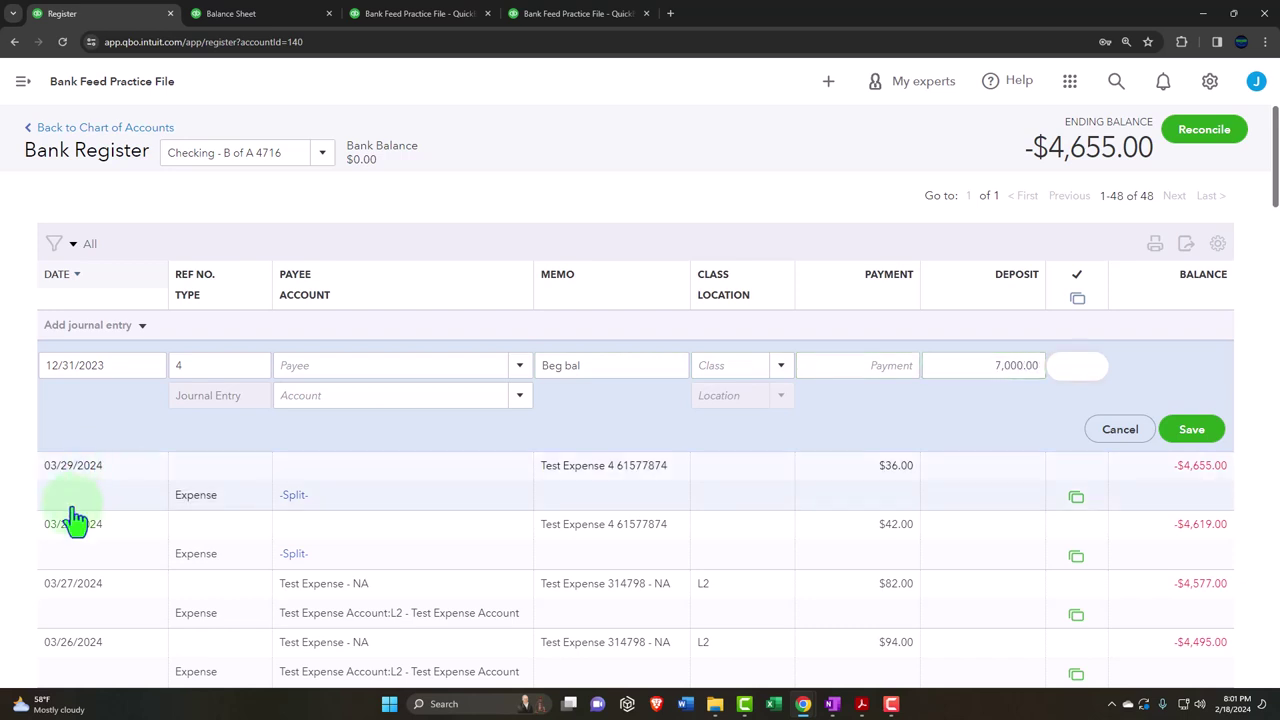
Assign the Sales of Product Income account to the journal entry and save it
click(522, 402)
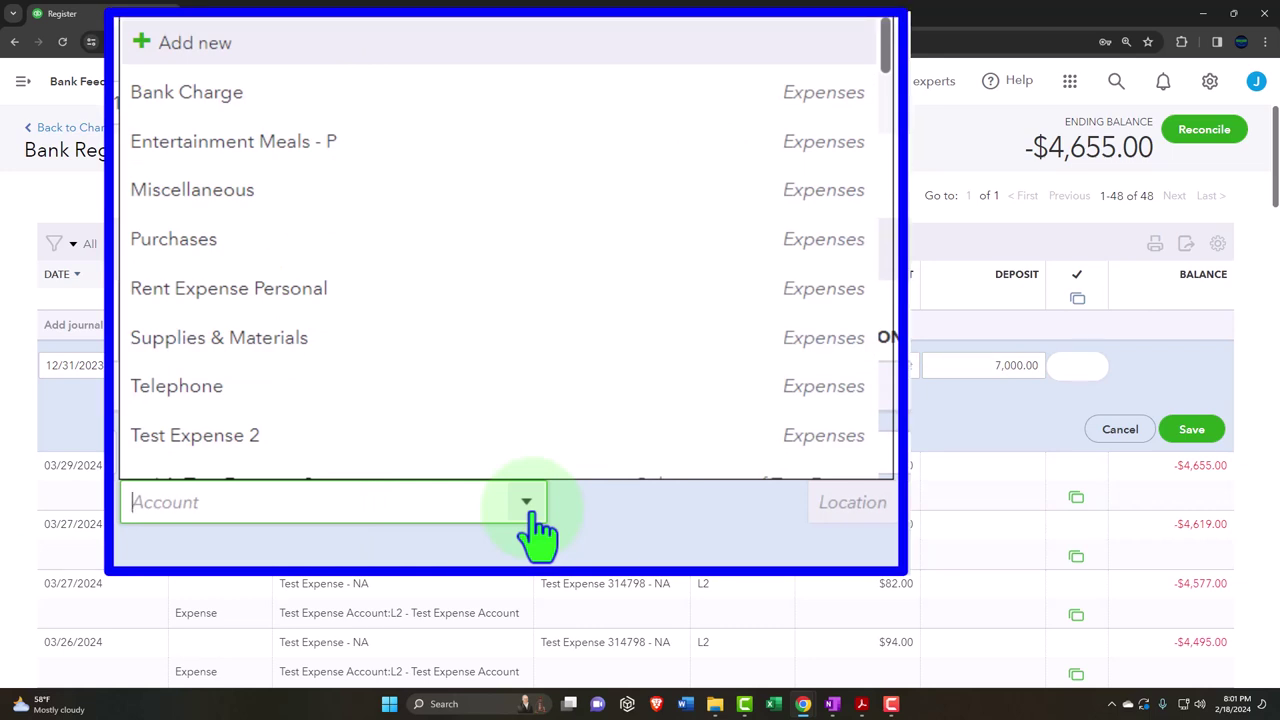
text(own)
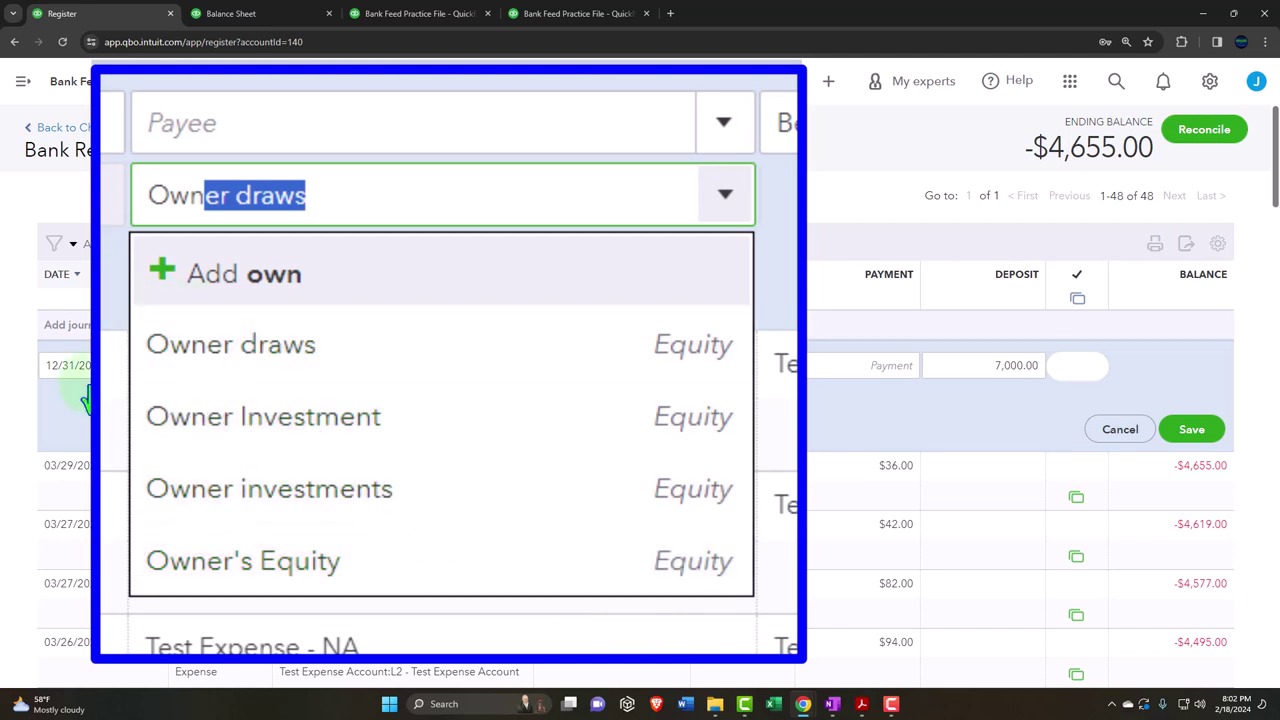
click(403, 206)
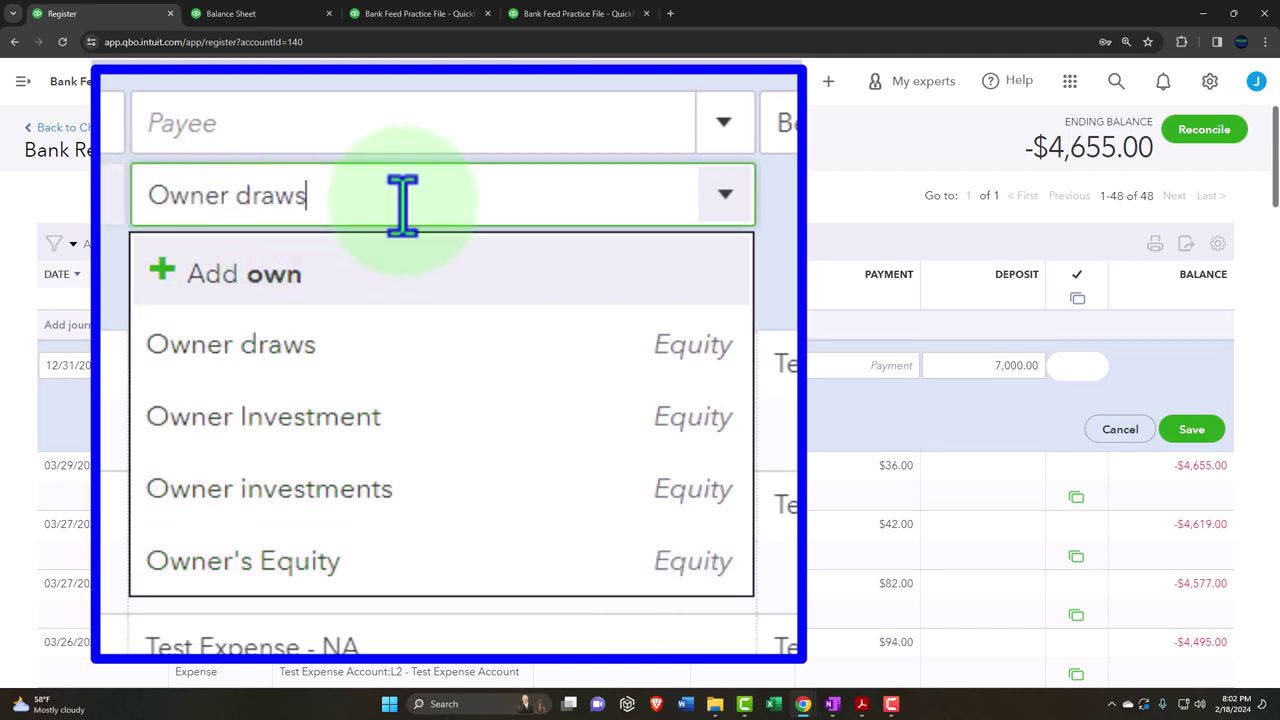
key(ctrl+a)
text(sal)
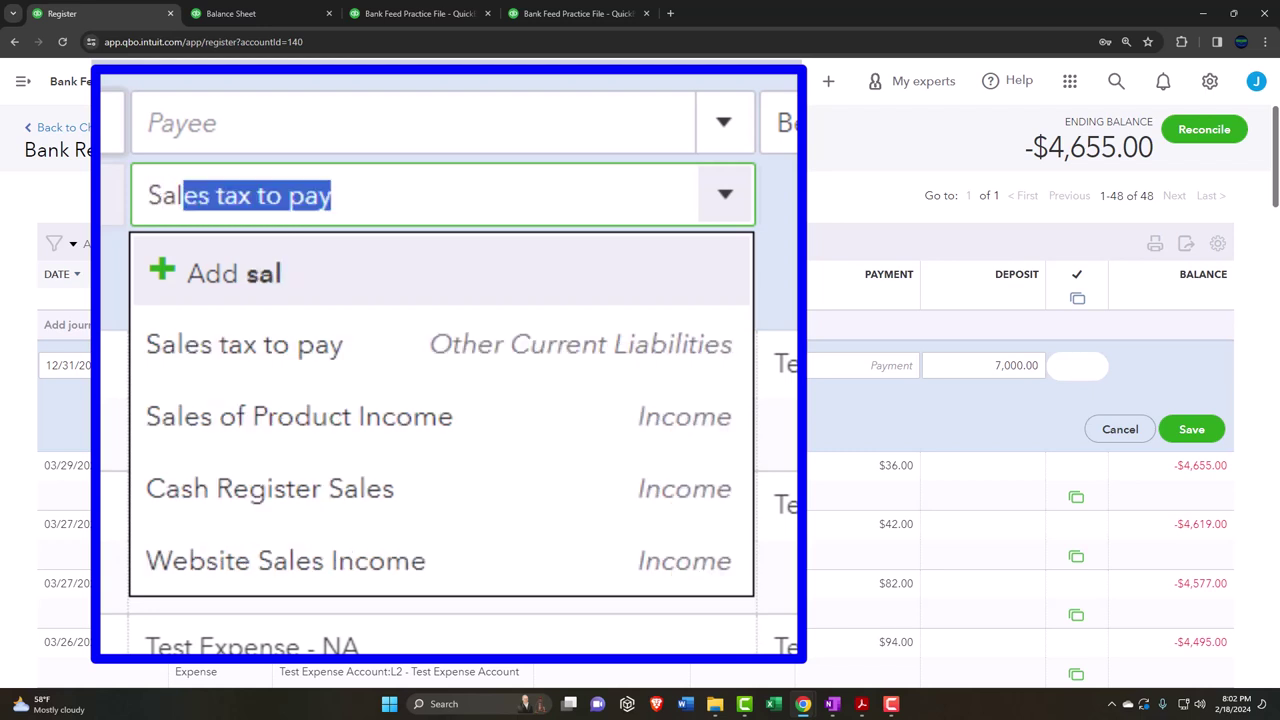
key(Down)
key(Down)
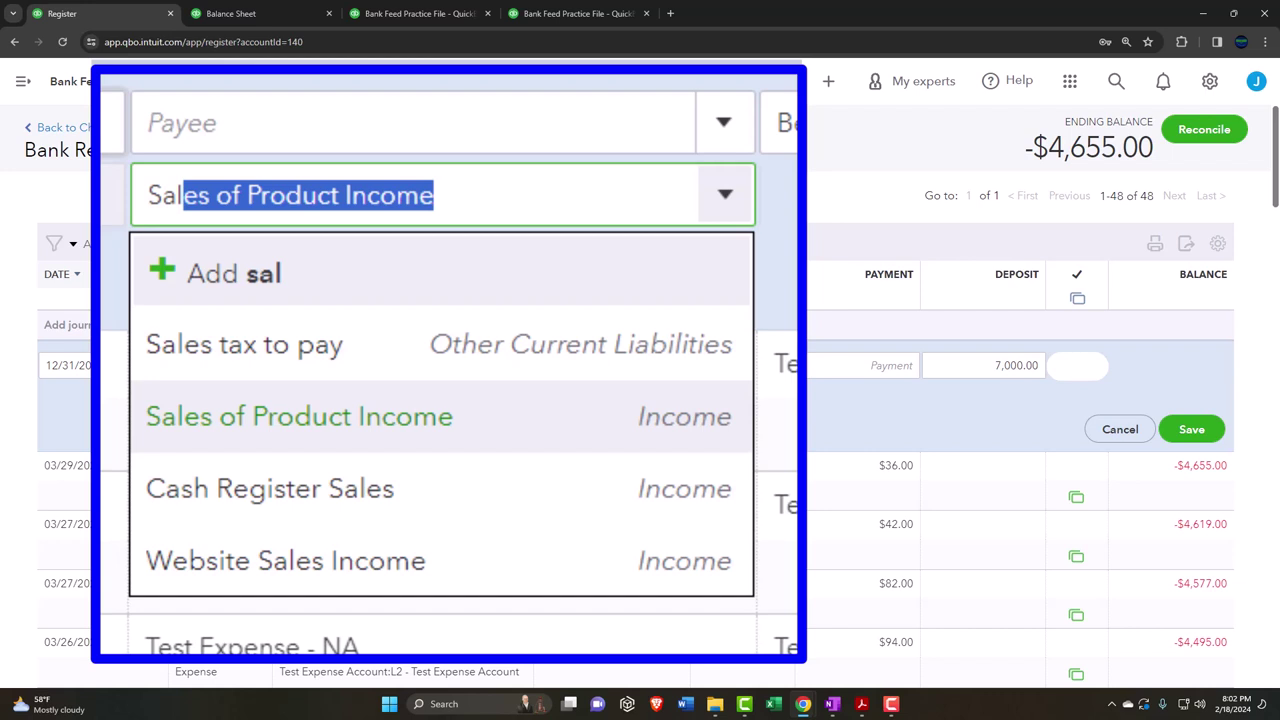
key(Return)
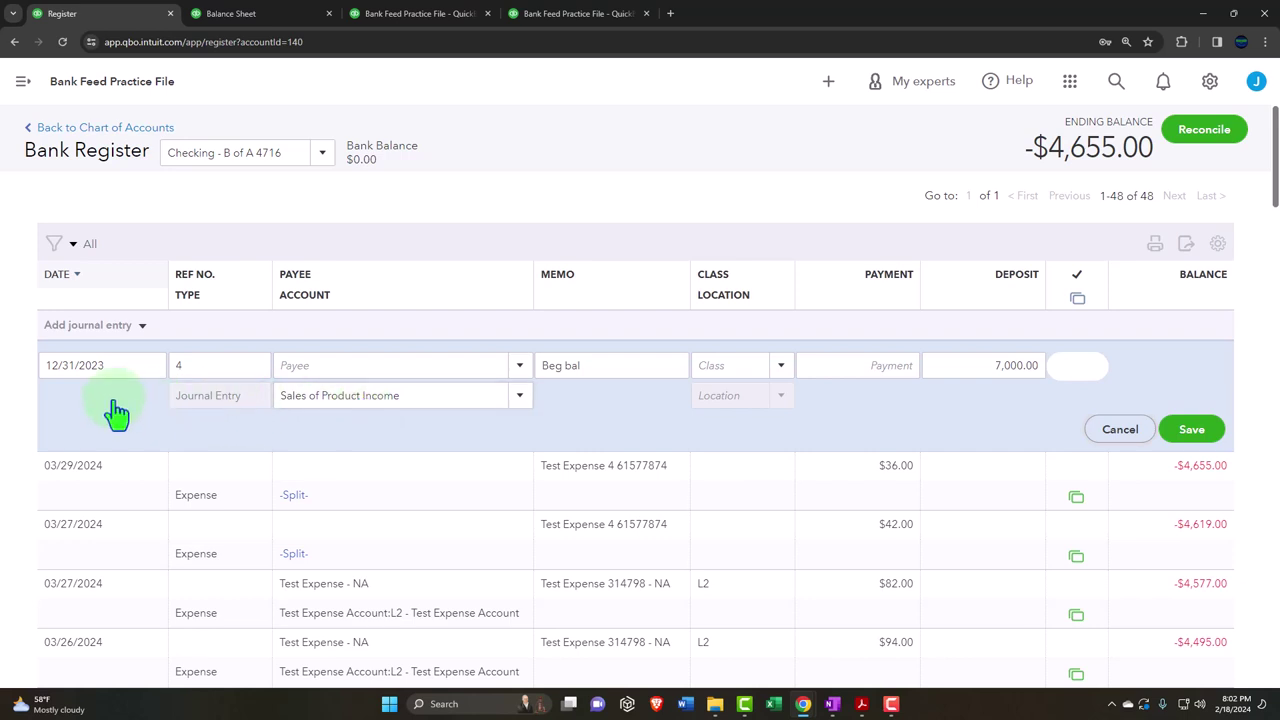
click(1190, 436)
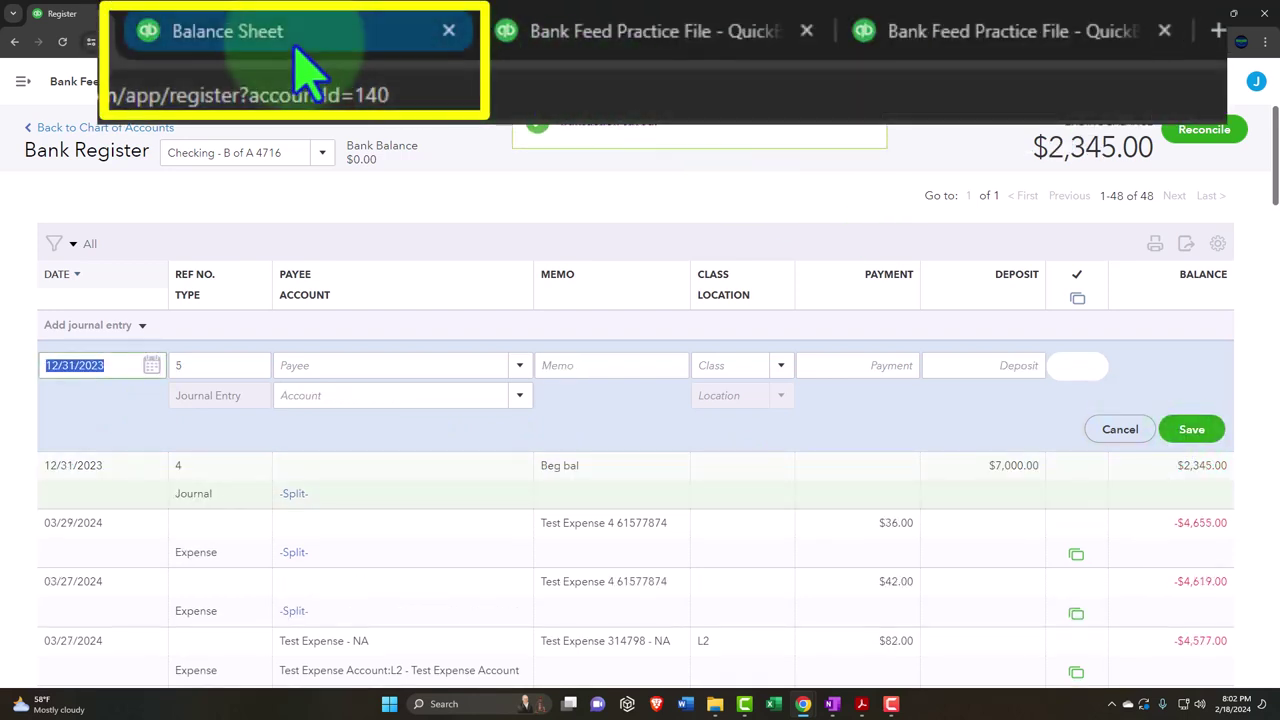
Check the B of A checking account's monthly balances on the first-quarter 2024 balance sheet
click(245, 14)
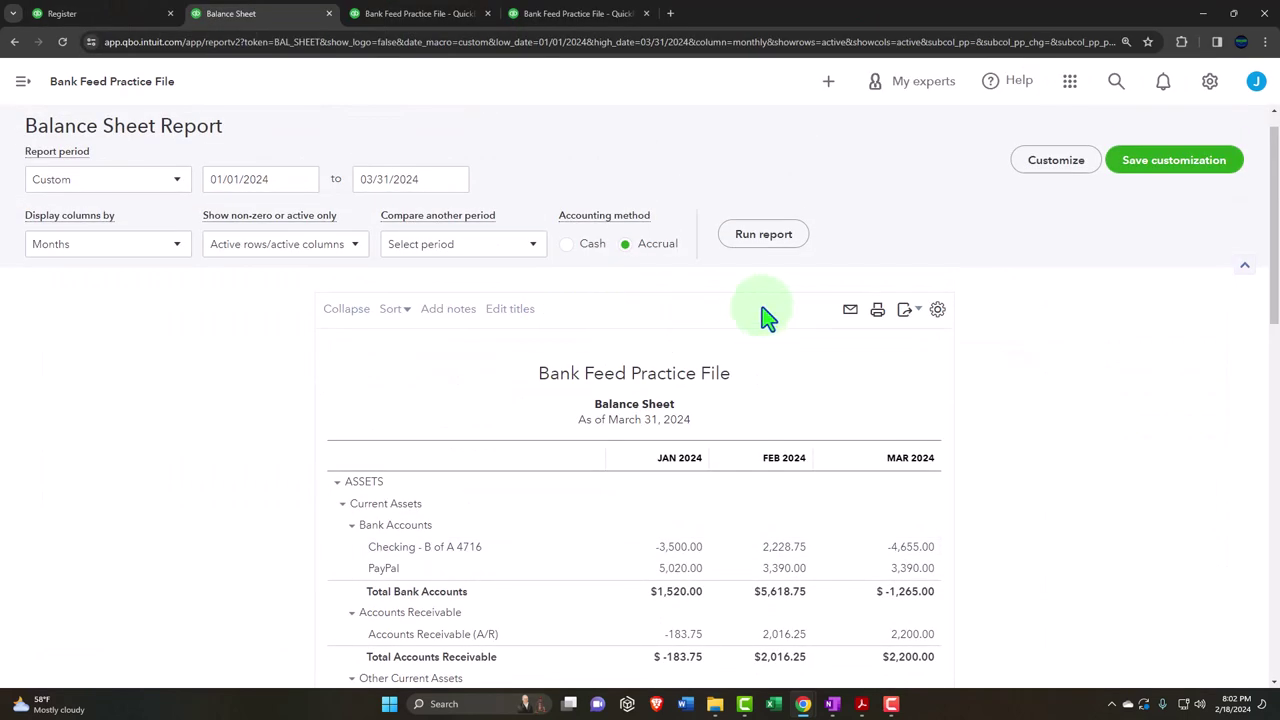
scroll(765, 300, down, 2)
key(ctrl+plus)
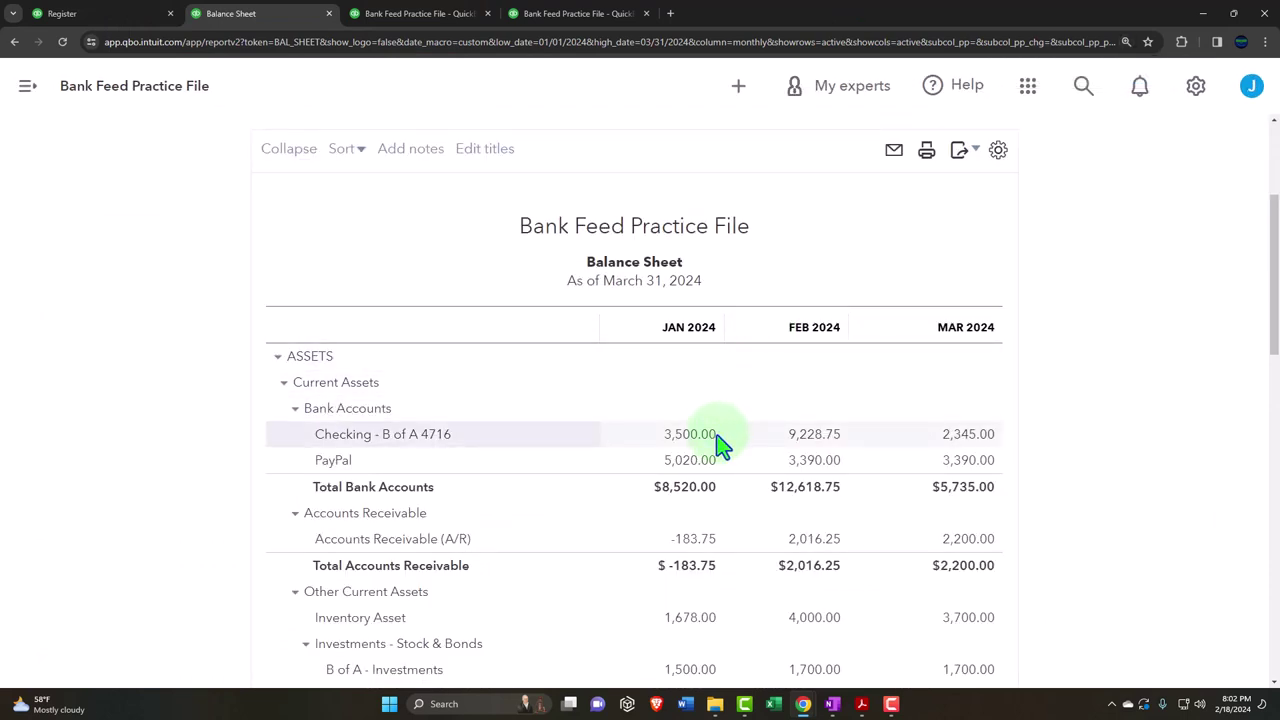
scroll(720, 445, up, 3)
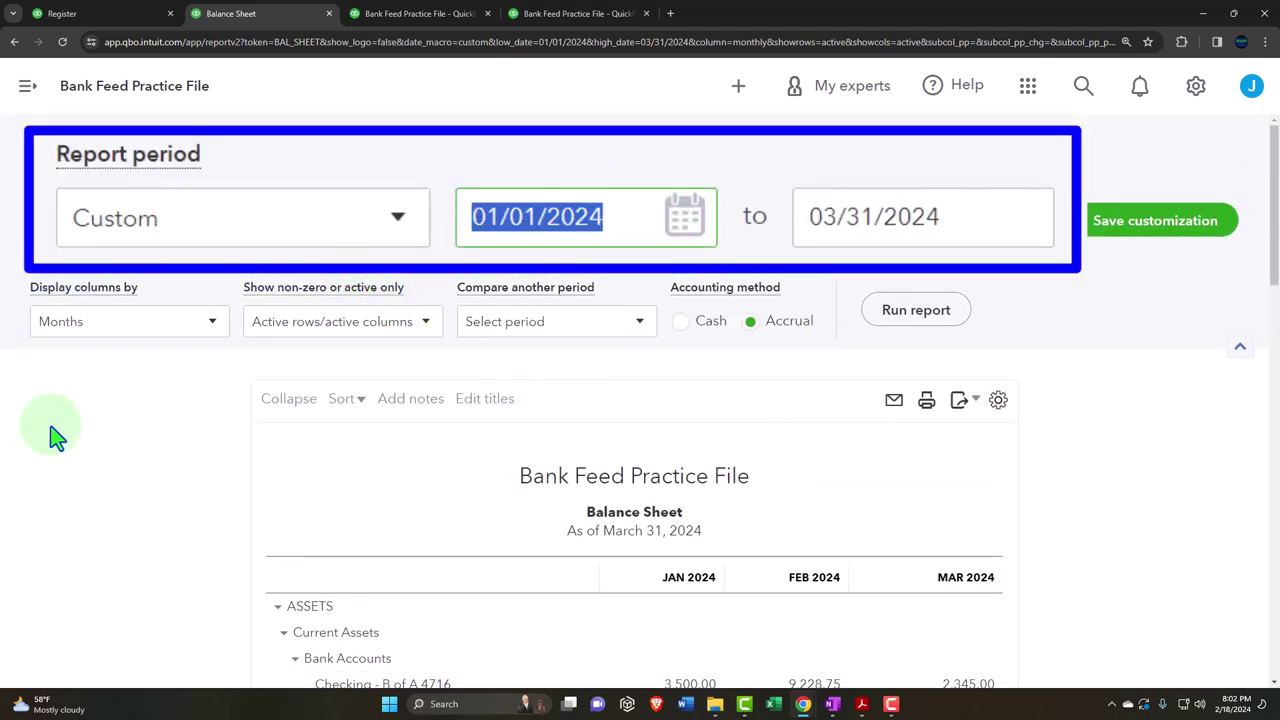
Run the balance sheet for the period 12/31/2023 to 12/31/2023
text(12)
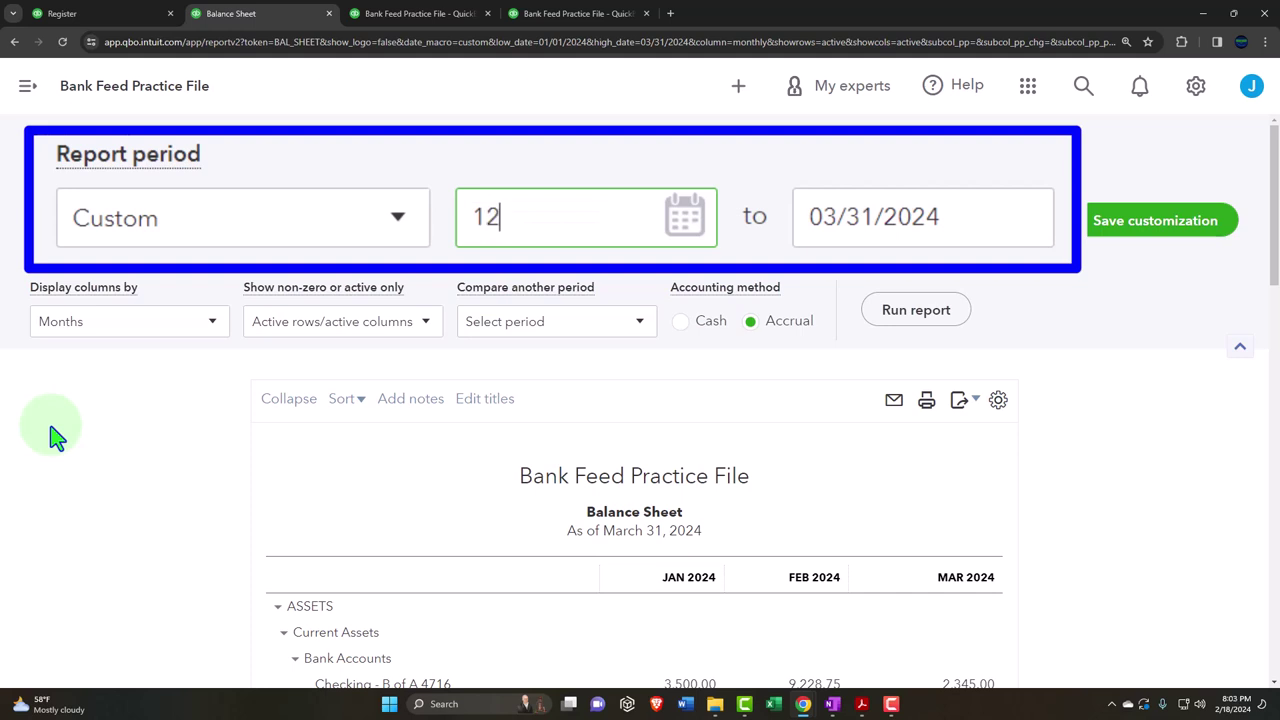
text(3123)
key(Tab)
text(12)
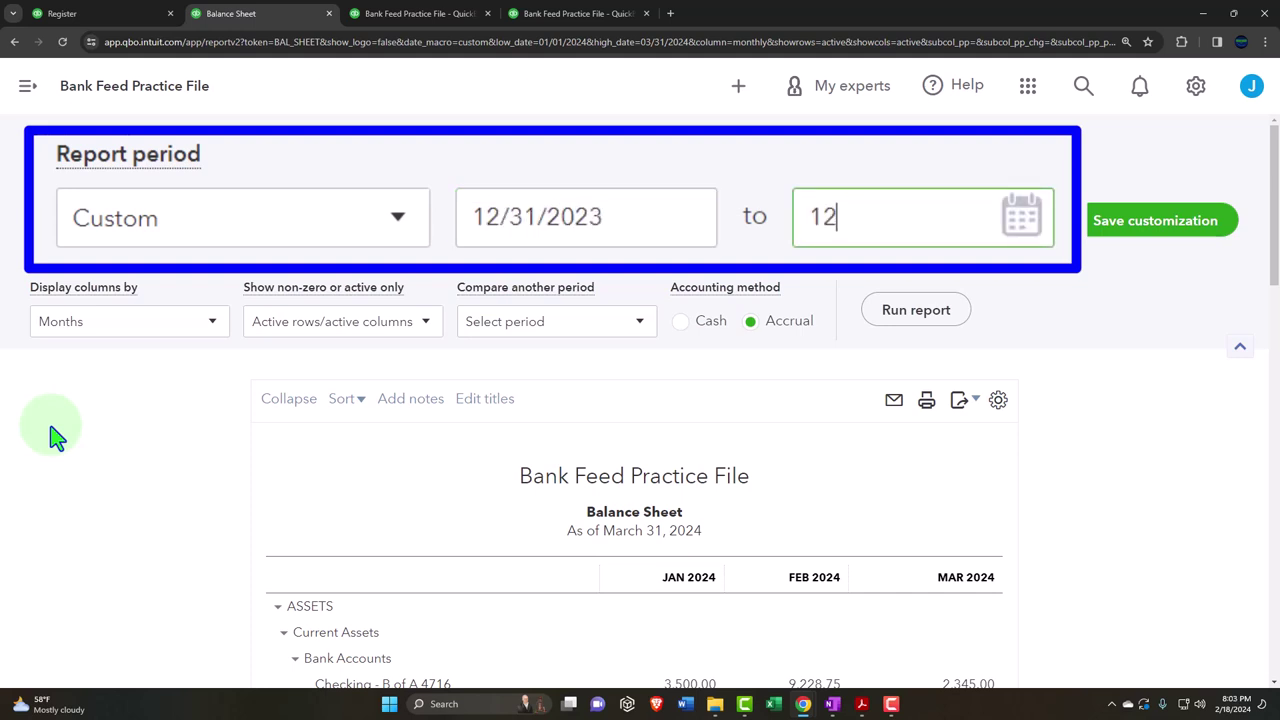
text(3123)
key(Tab)
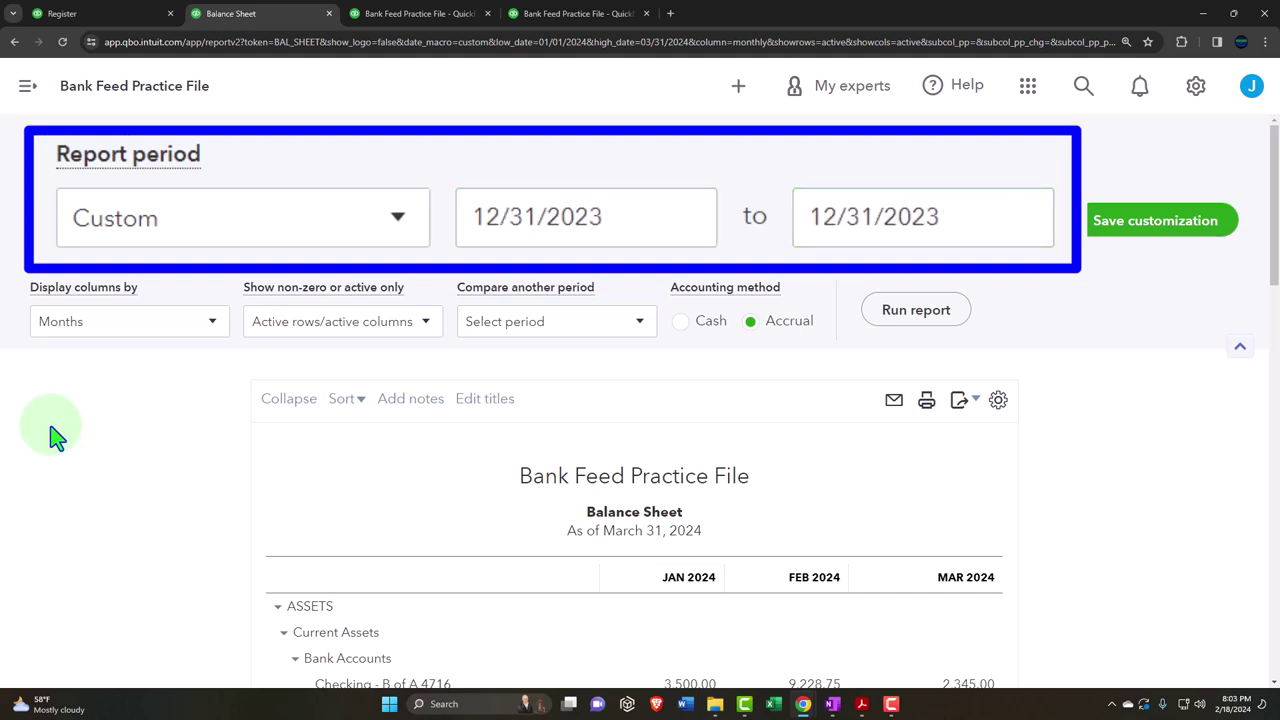
click(907, 320)
scroll(907, 322, down, 2)
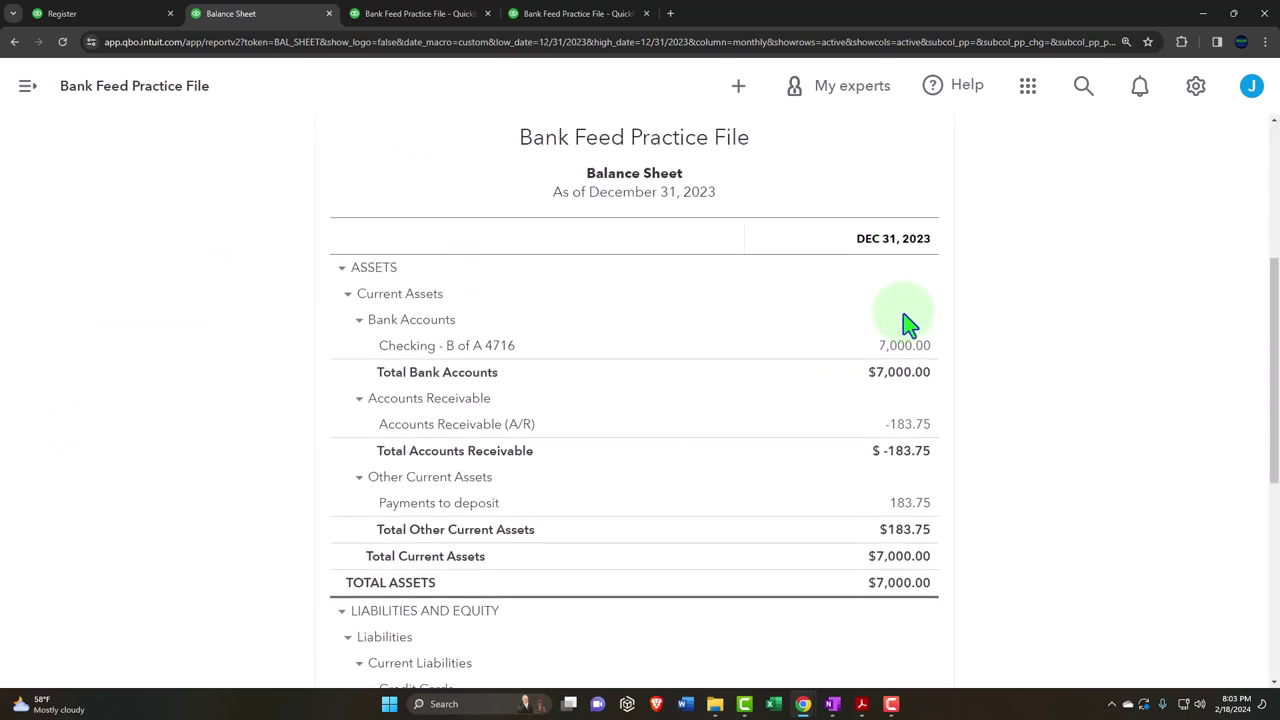
Open the transaction detail behind the B of A checking balance and return to the balance sheet
click(900, 303)
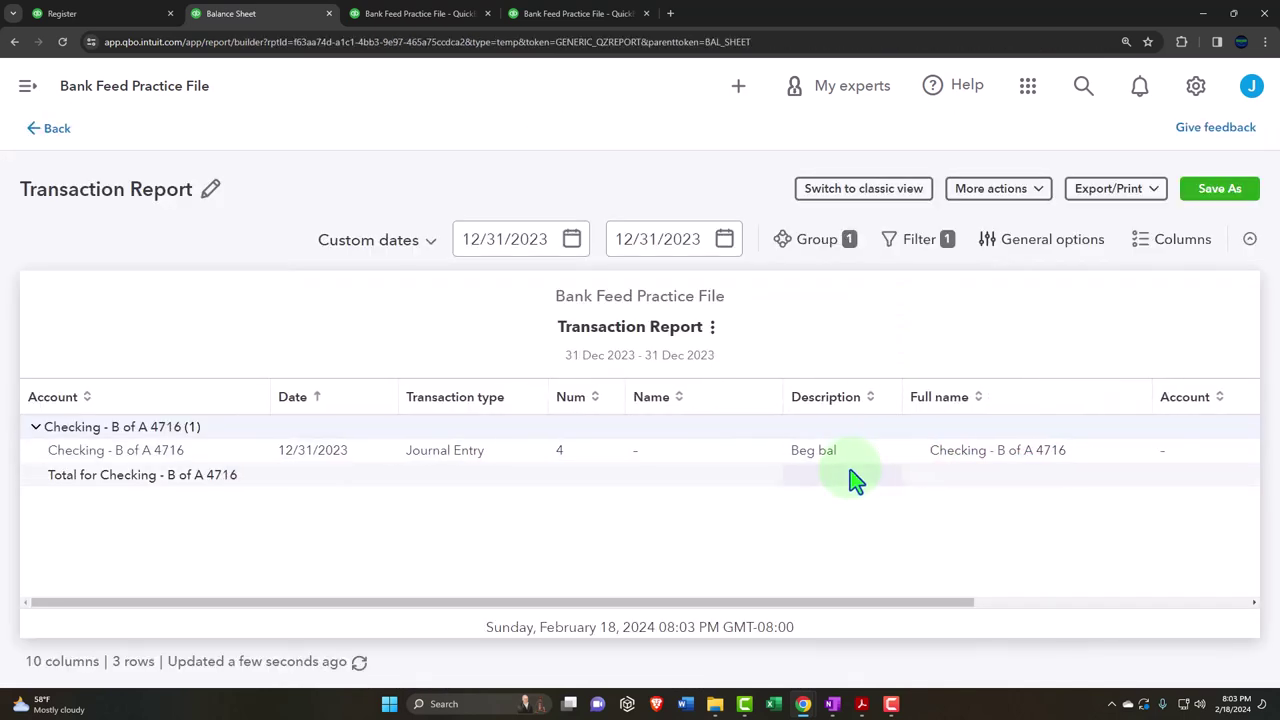
key(ctrl+minus)
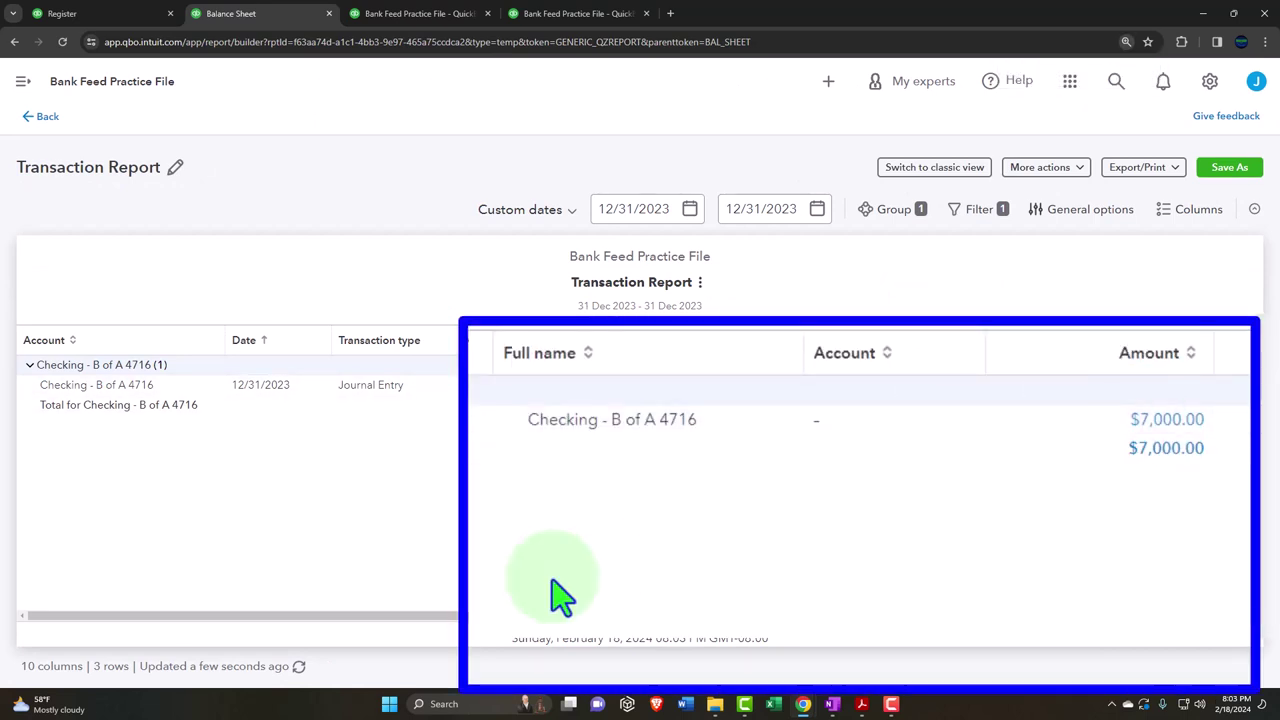
click(40, 118)
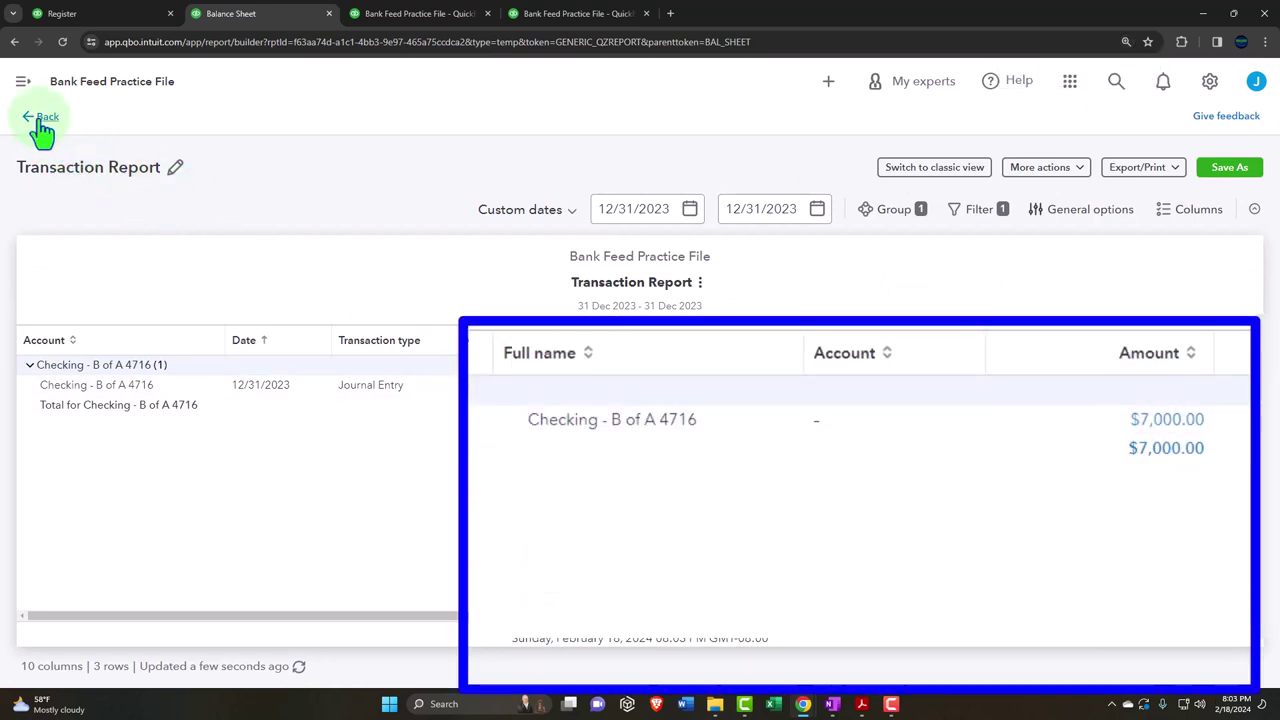
Examine the liabilities and equity section of the 12/31/2023 balance sheet, including net income
scroll(210, 340, down, 5)
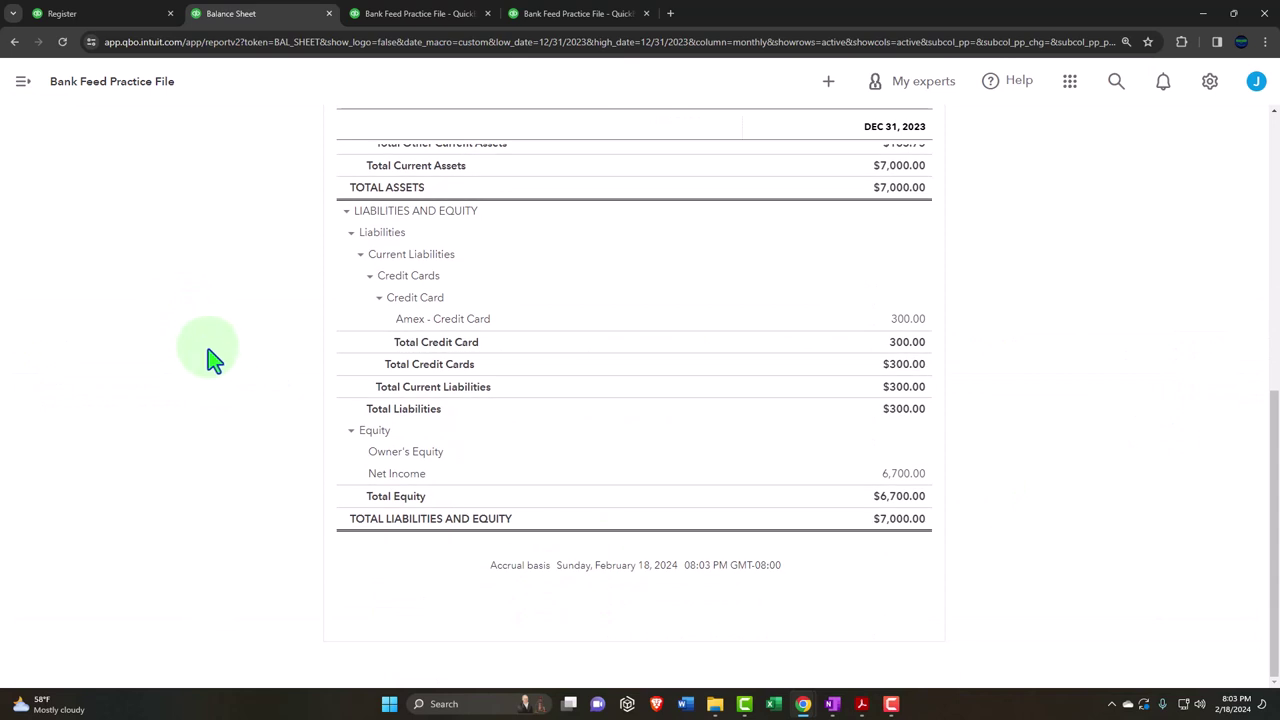
key(ctrl+plus)
key(ctrl+plus)
key(ctrl+plus)
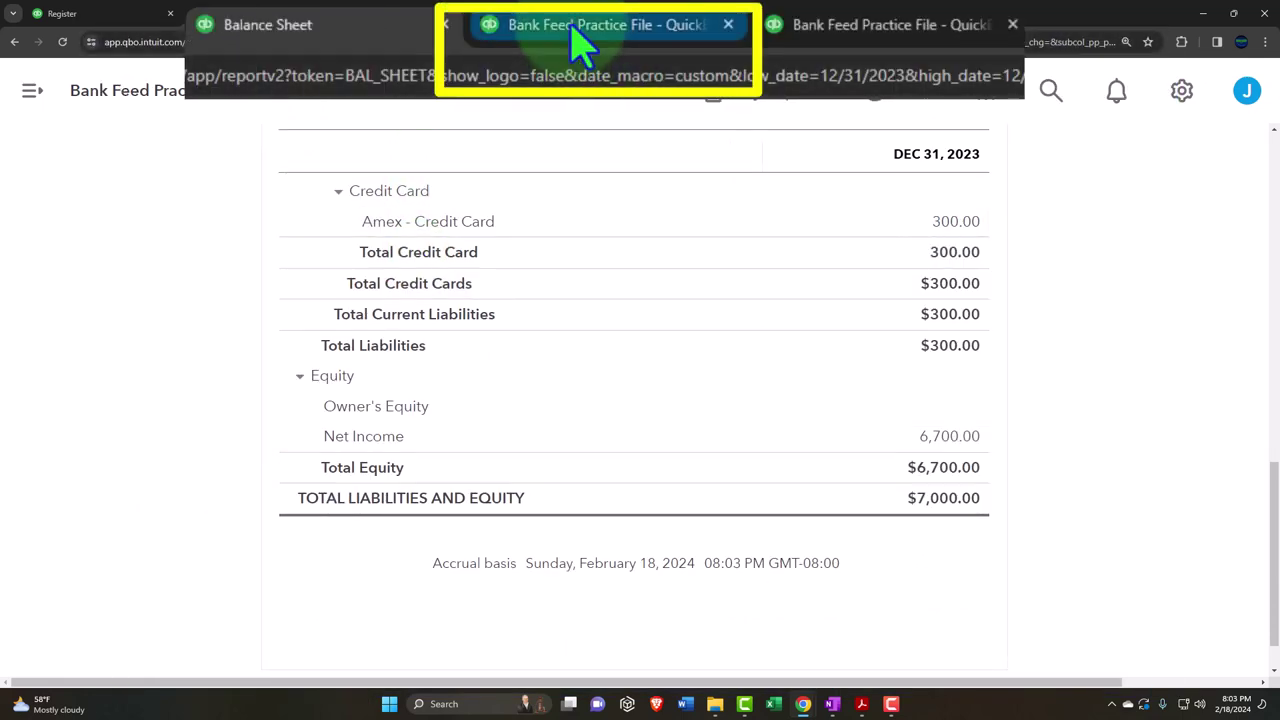
Run the Profit and Loss report for 01/01/2023 to 12/31/2023 and review its net income
click(402, 13)
scroll(360, 350, up, 3)
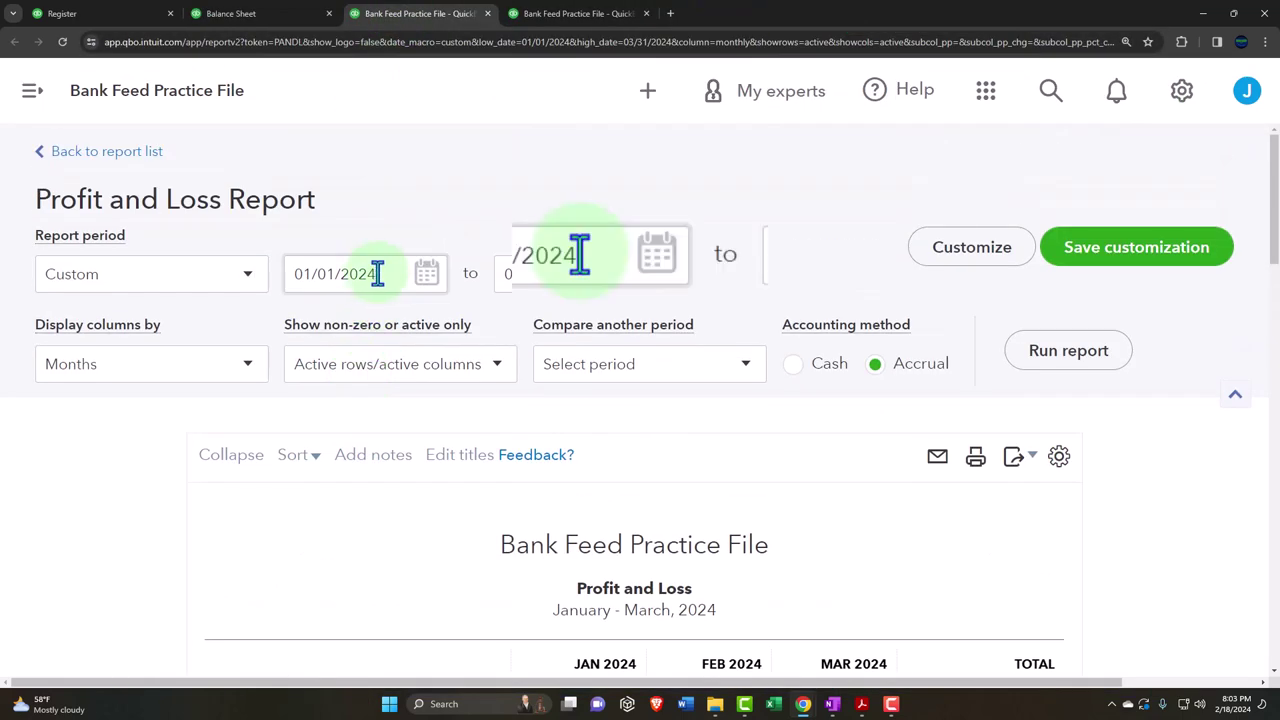
drag(377, 274, 163, 400)
text(01012023)
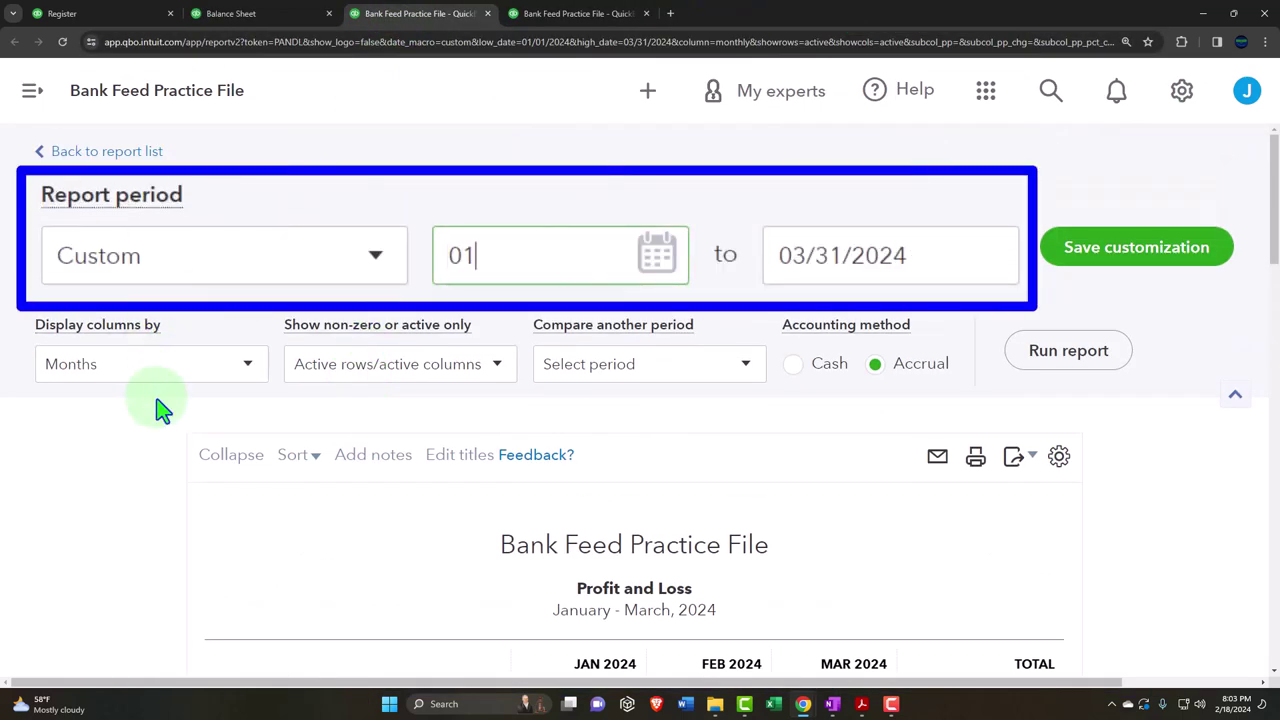
key(Tab)
text(12312023)
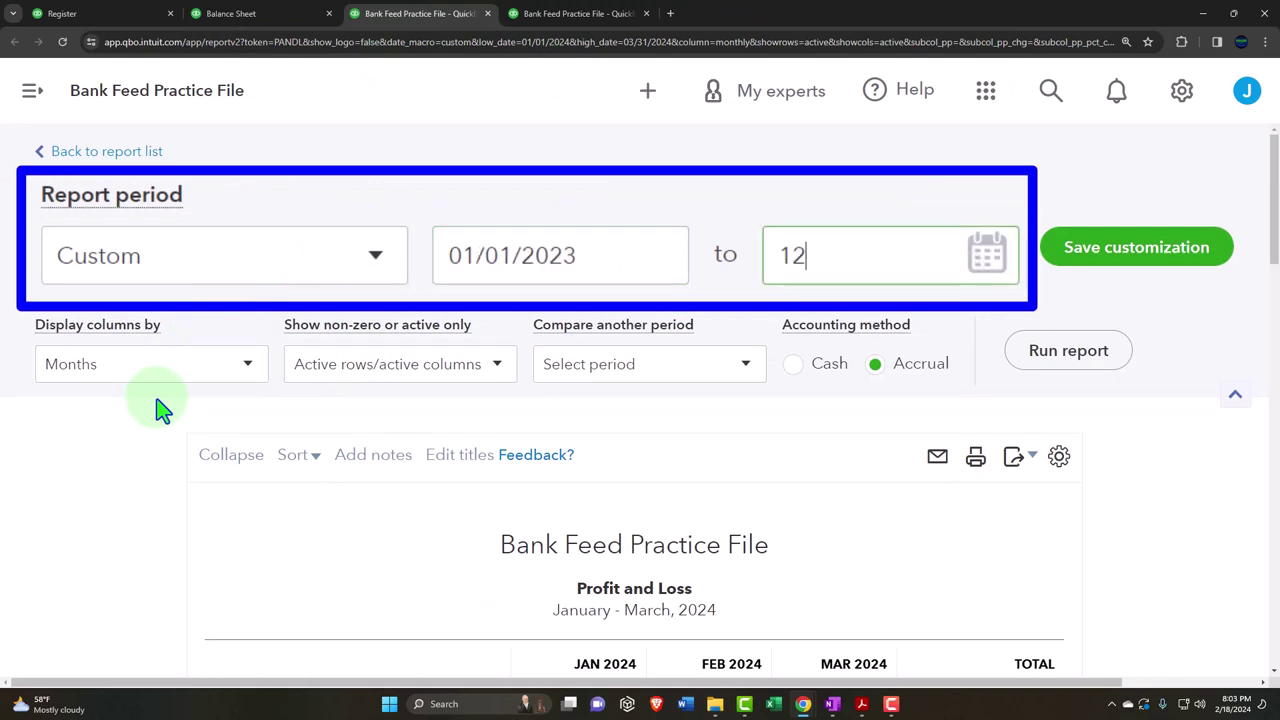
key(Tab)
click(1080, 350)
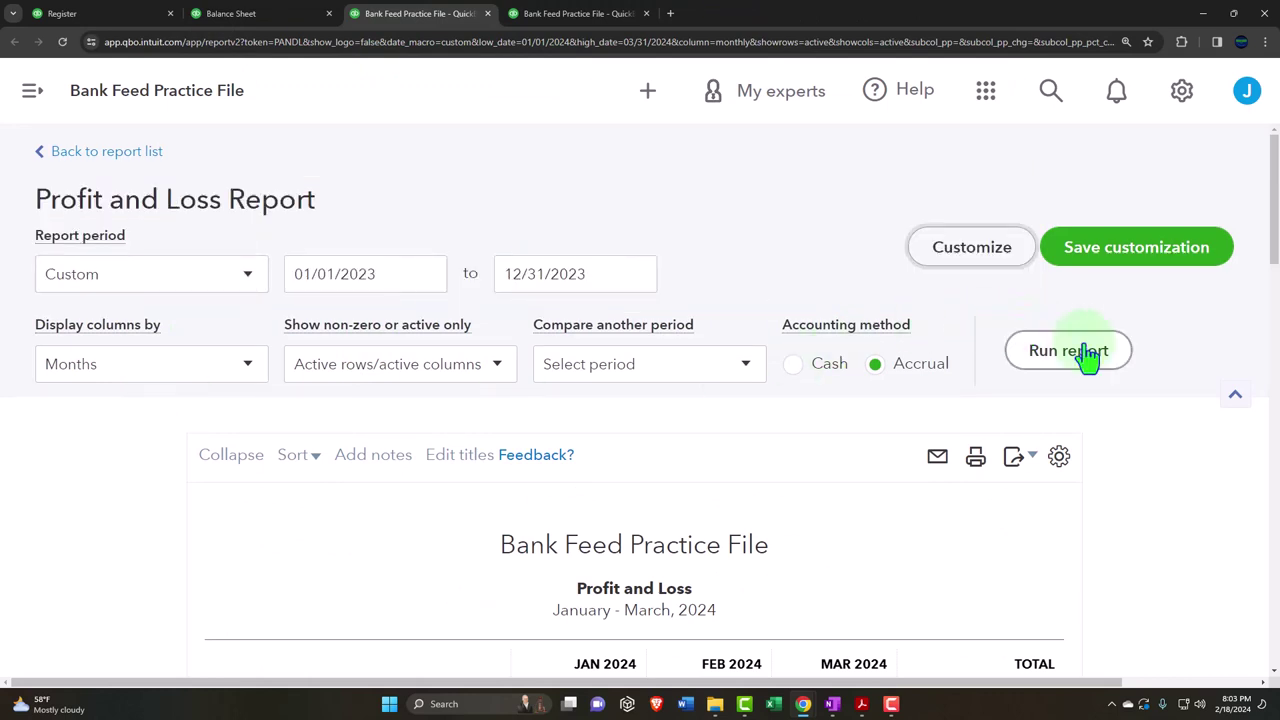
key(ctrl+minus)
key(ctrl+minus)
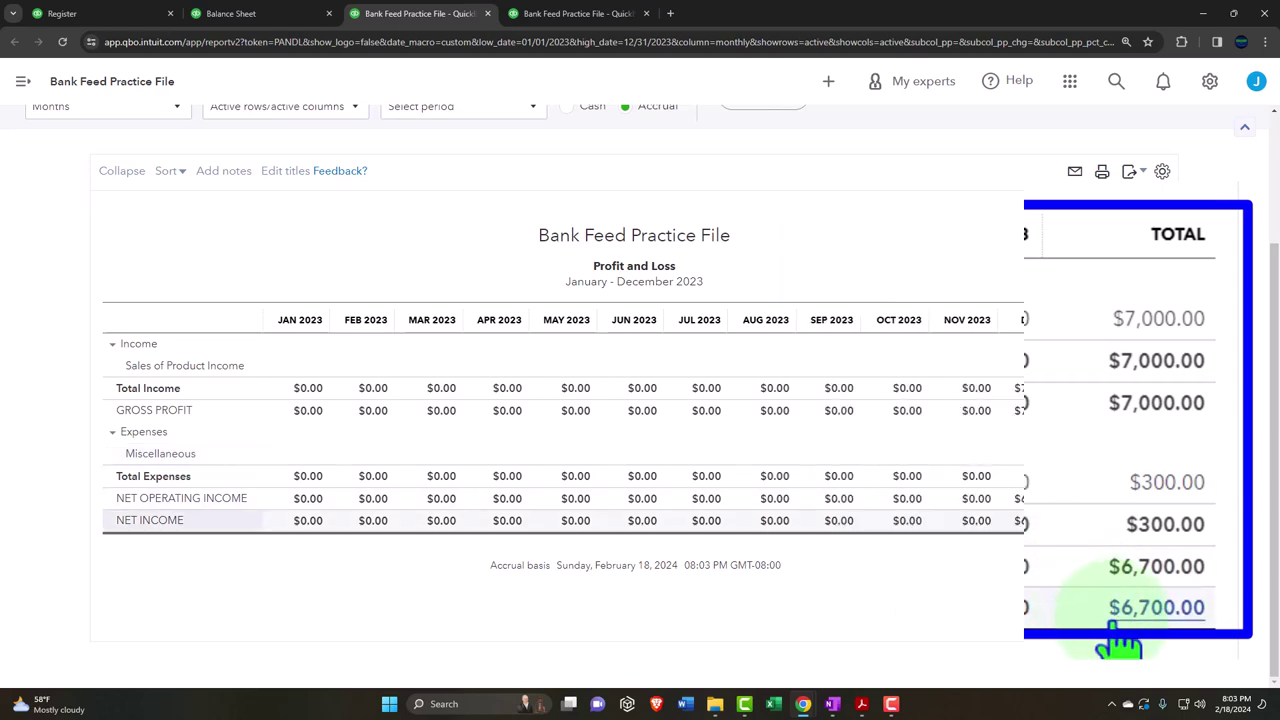
Return to the balance sheet report and run it for 01/01/2024 to 03/31/2024
click(262, 13)
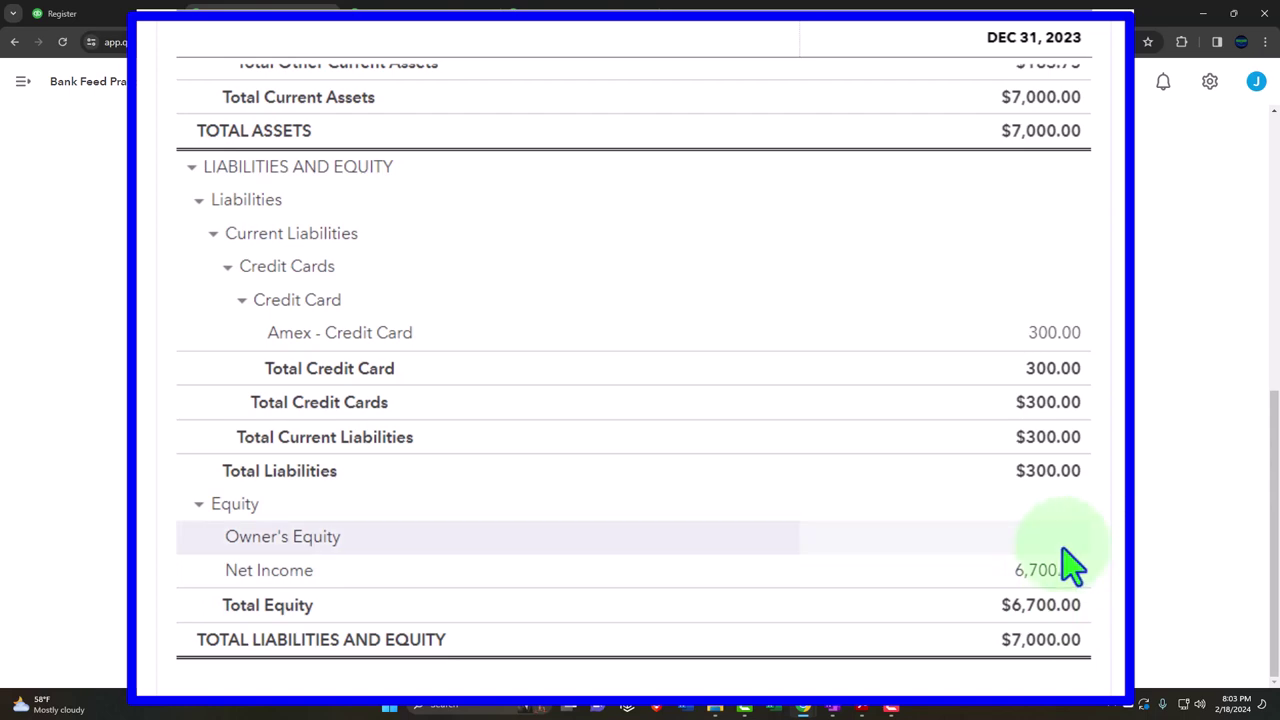
scroll(650, 600, up, 10)
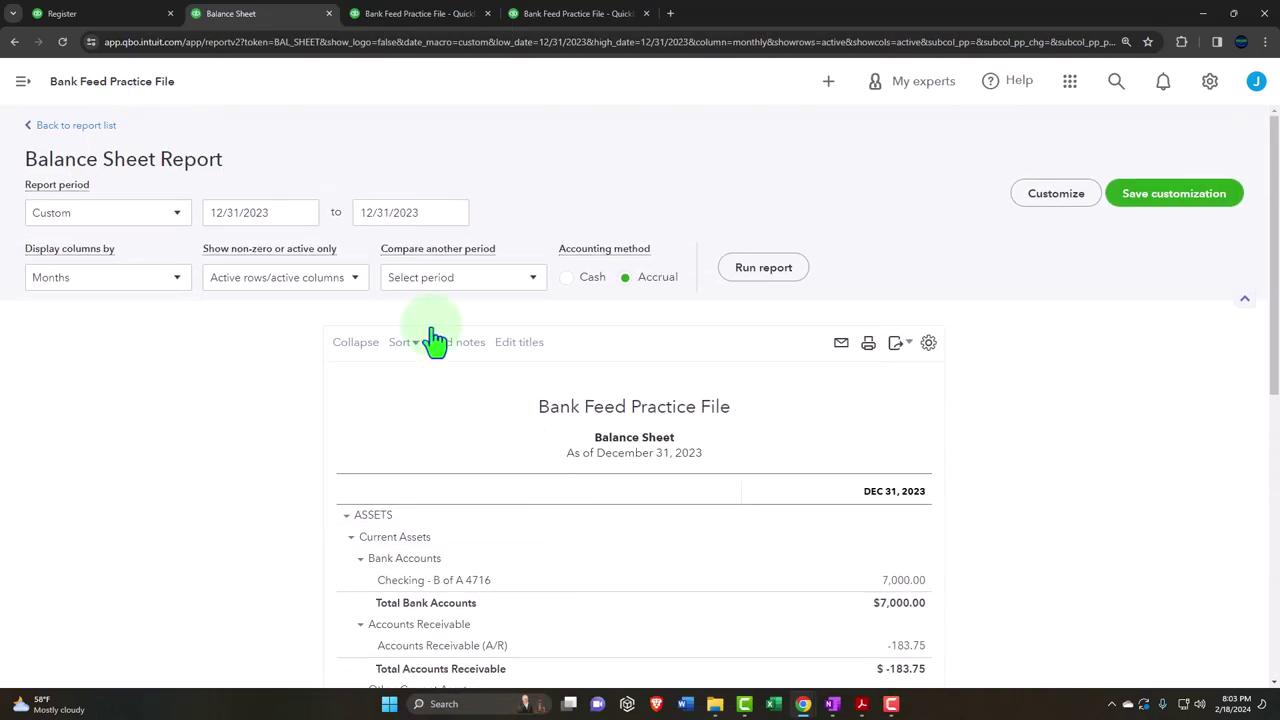
click(548, 175)
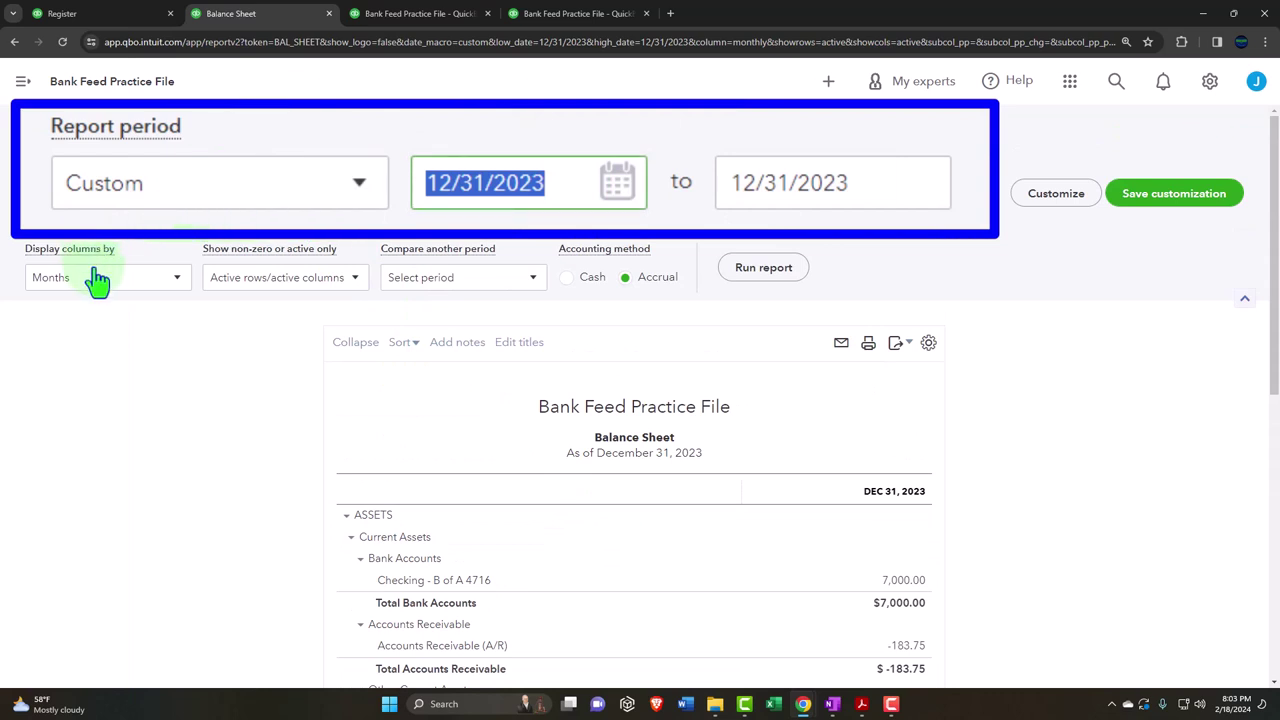
text(01/01/2024)
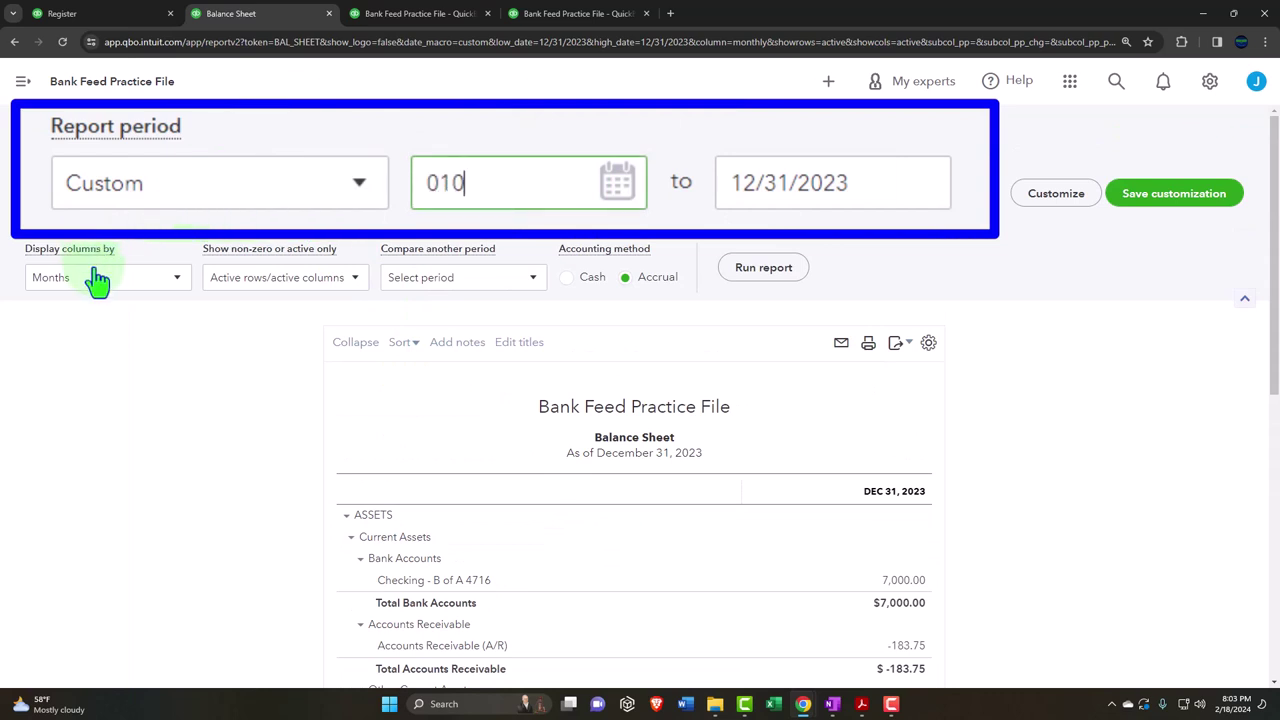
key(Tab)
text(03312024)
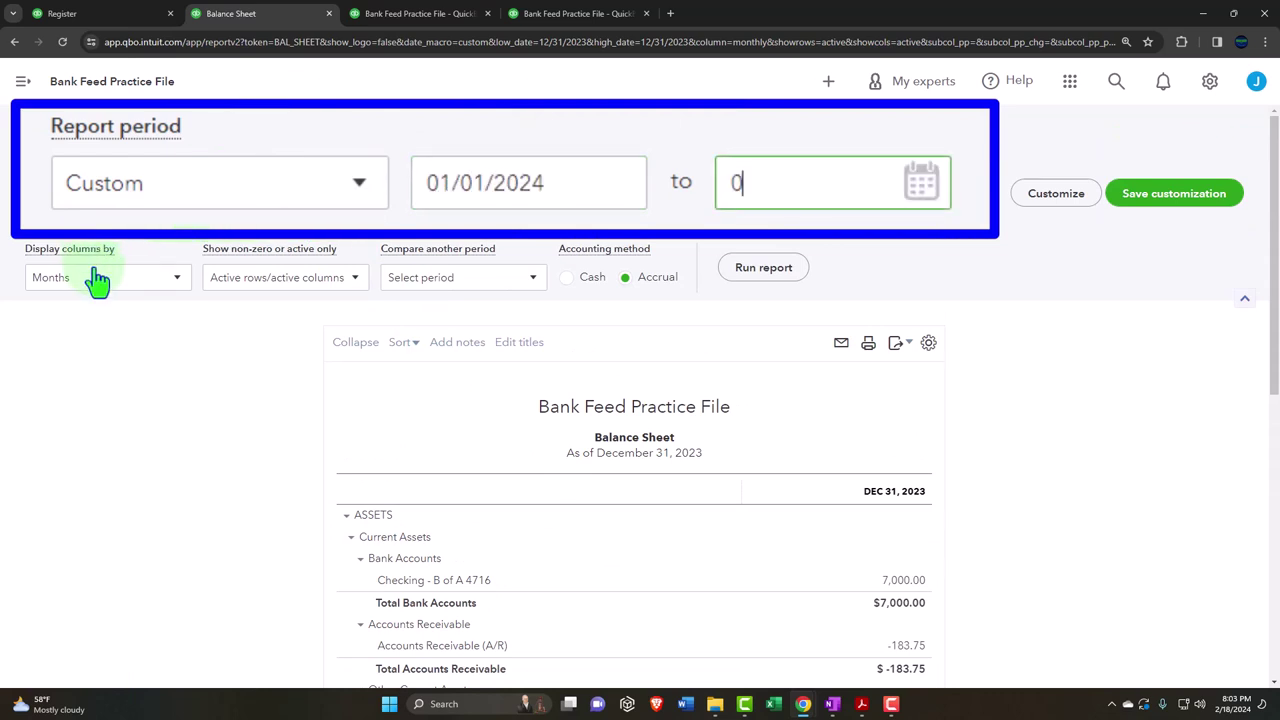
key(Tab)
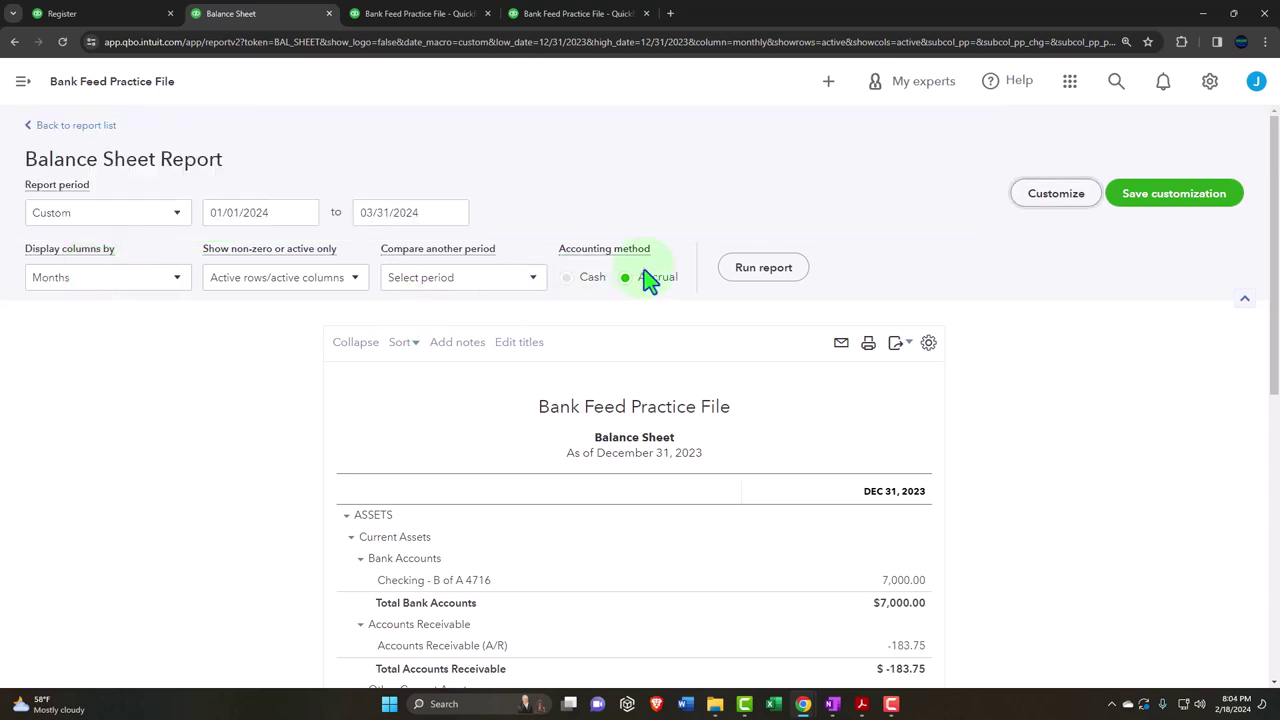
click(763, 267)
Examine Owner's Equity and Net Income in the equity section of the first-quarter 2024 balance sheet
scroll(763, 343, down, 5)
scroll(763, 357, down, 6)
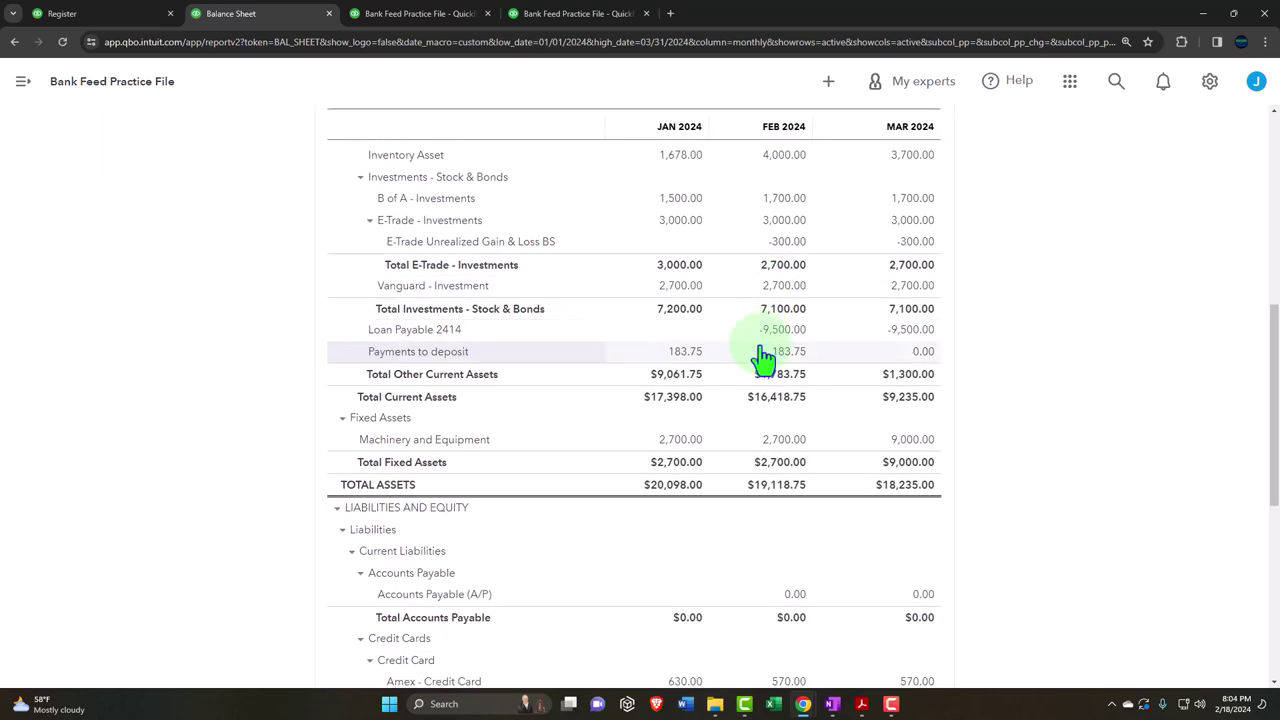
scroll(858, 490, down, 1)
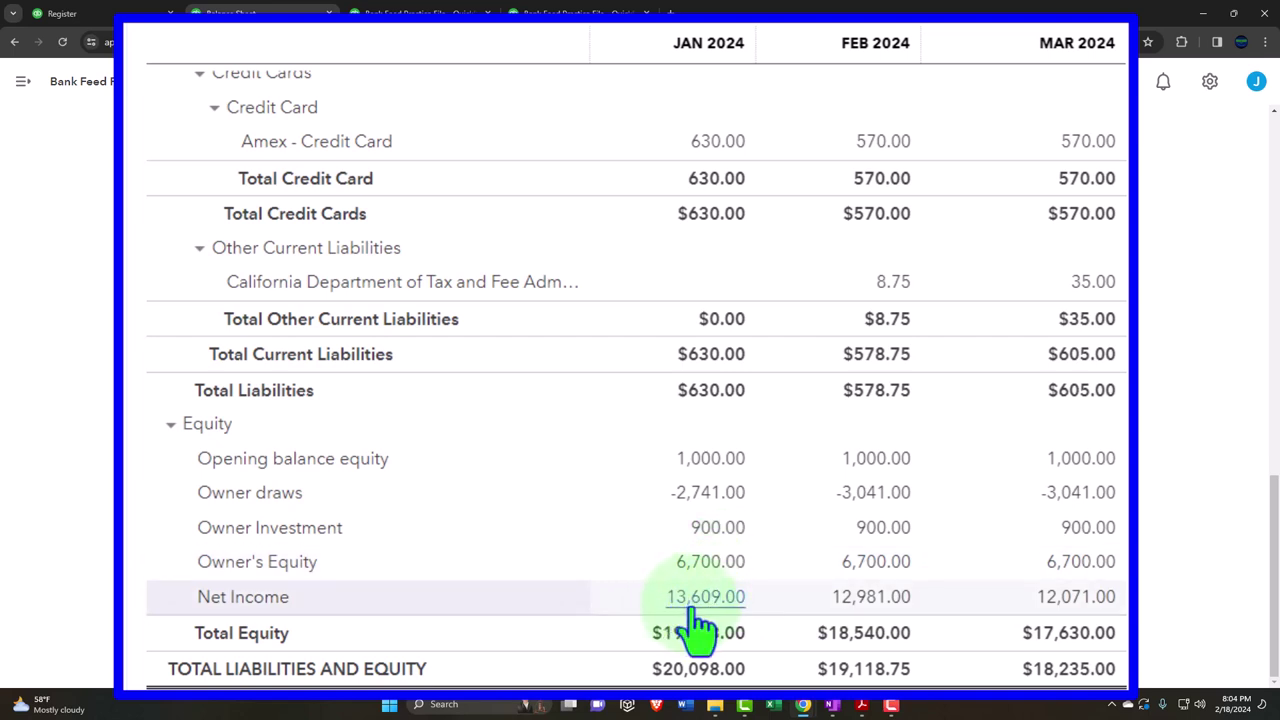
Return to the B of A checking register and leave it for the bank transactions page
click(105, 14)
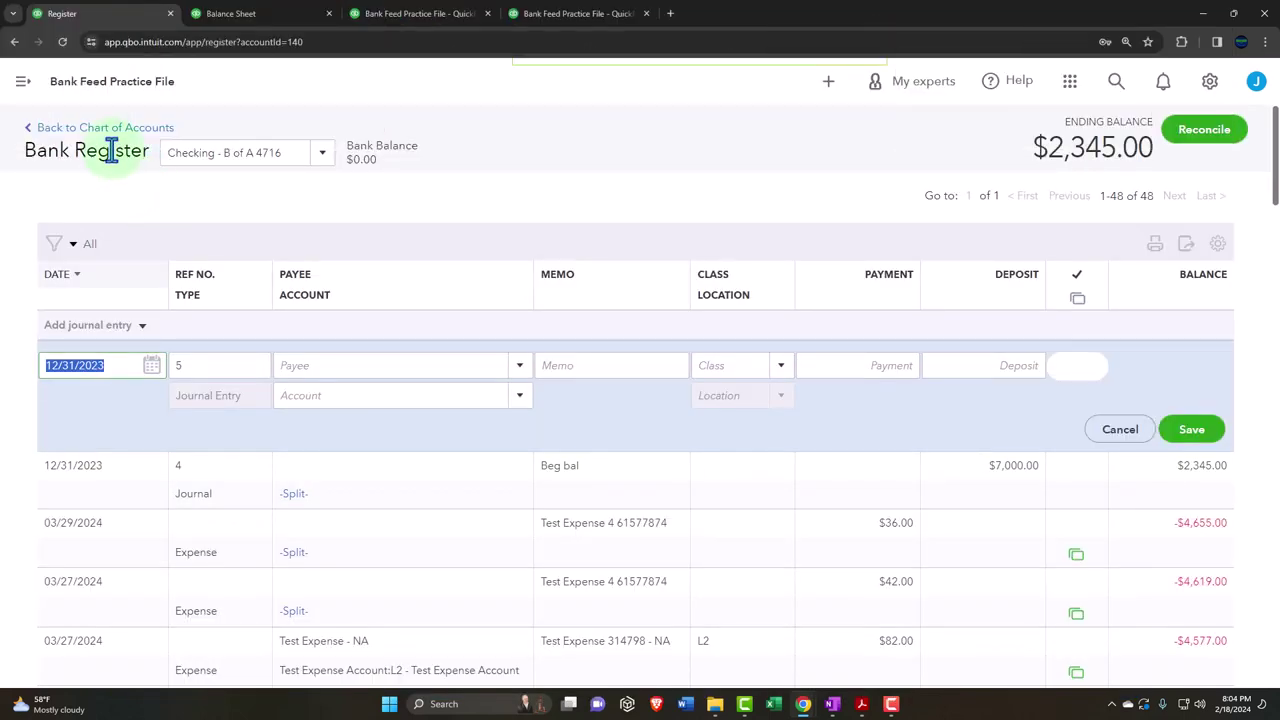
click(15, 82)
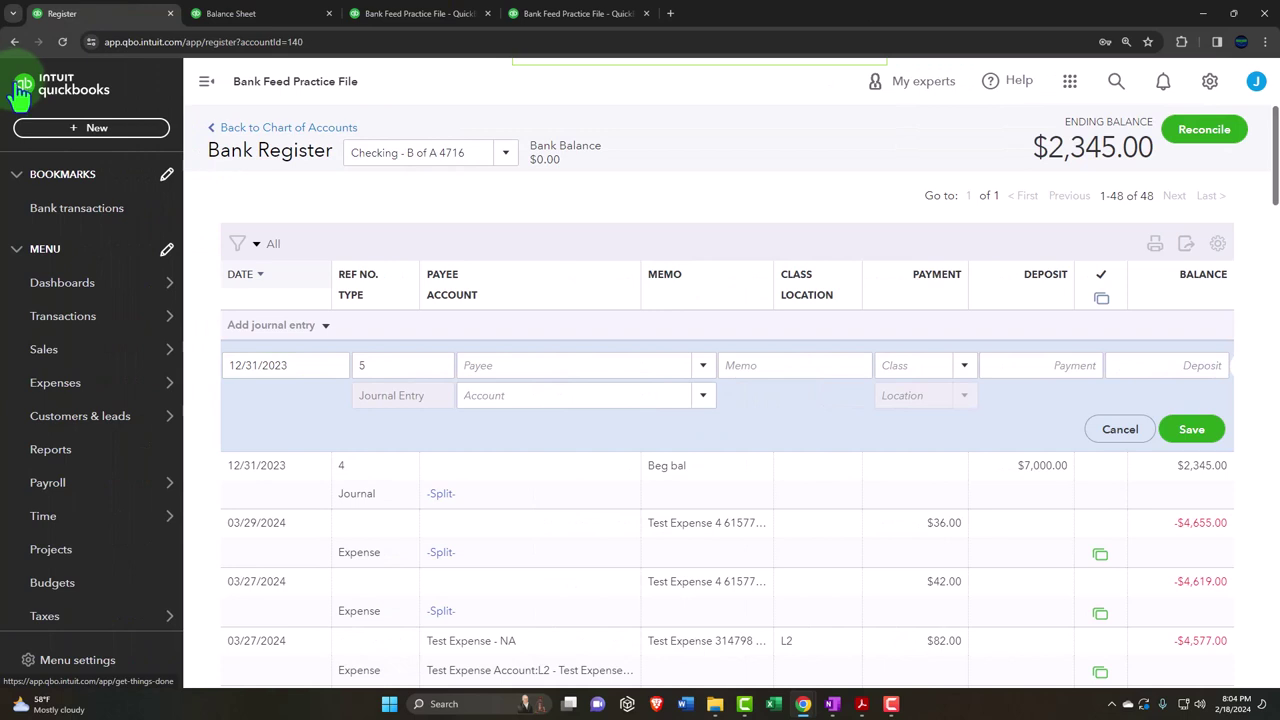
mouse_move(55, 360)
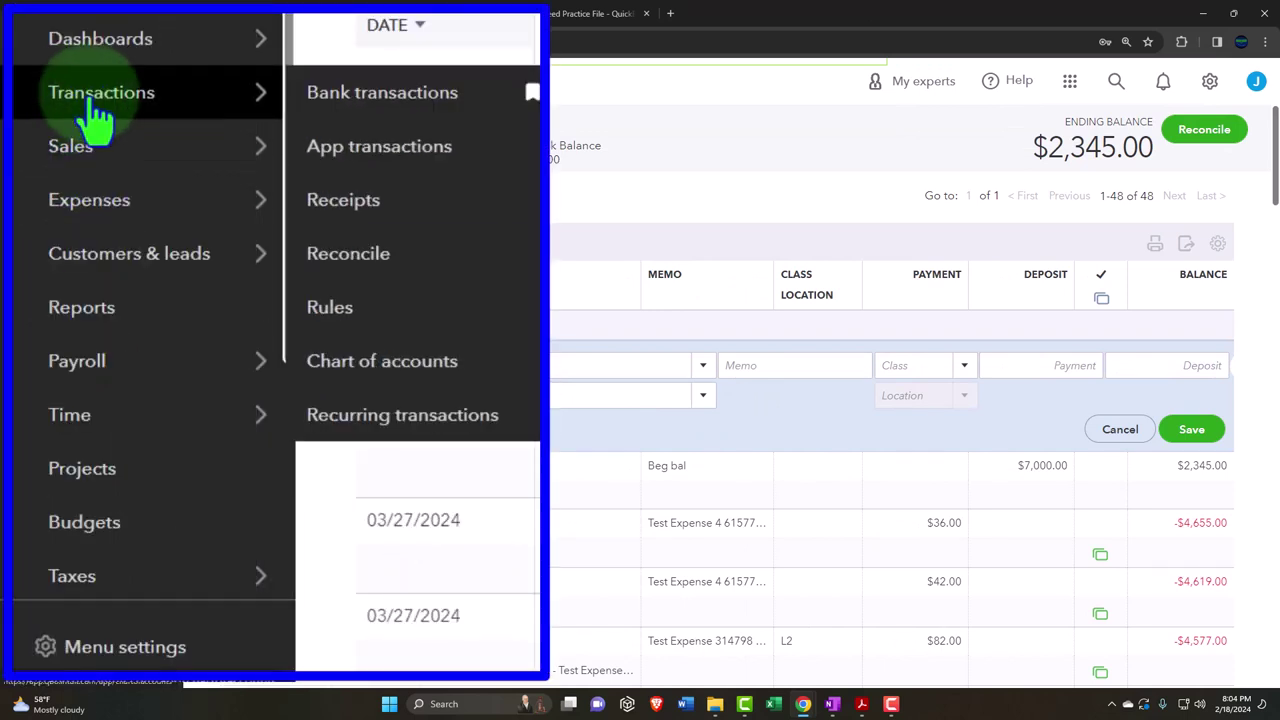
click(95, 112)
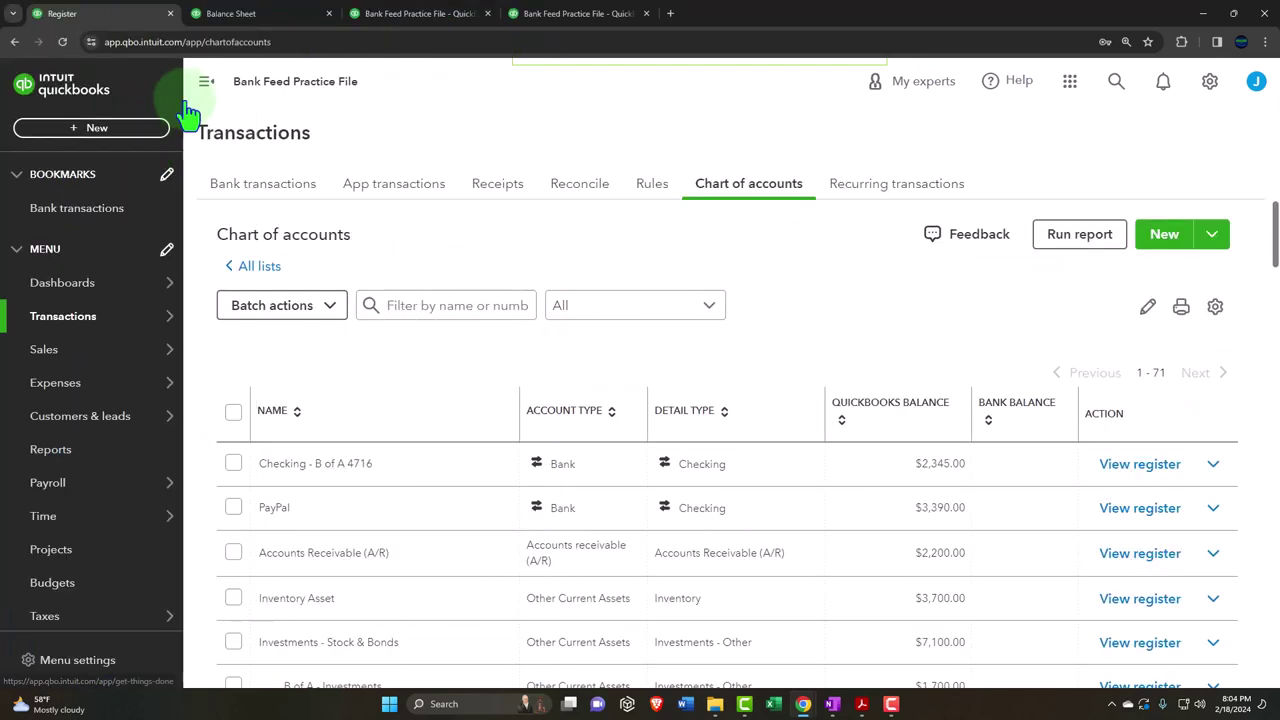
click(199, 88)
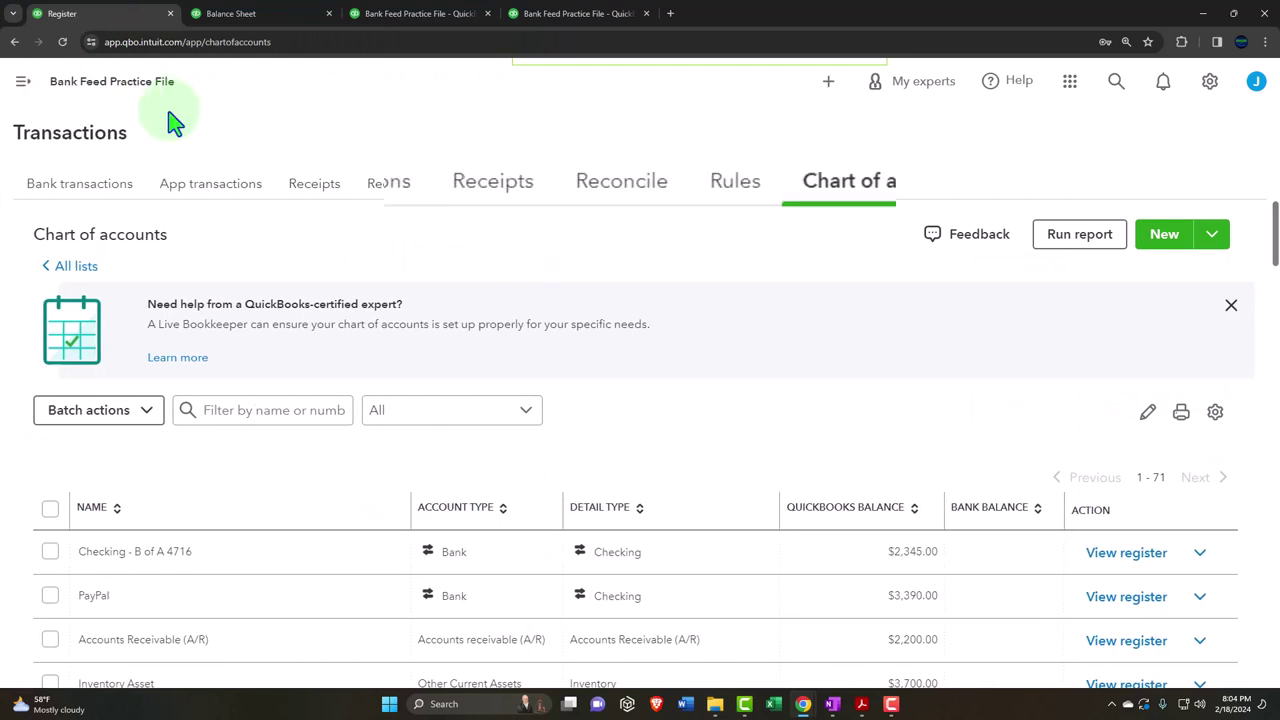
click(160, 184)
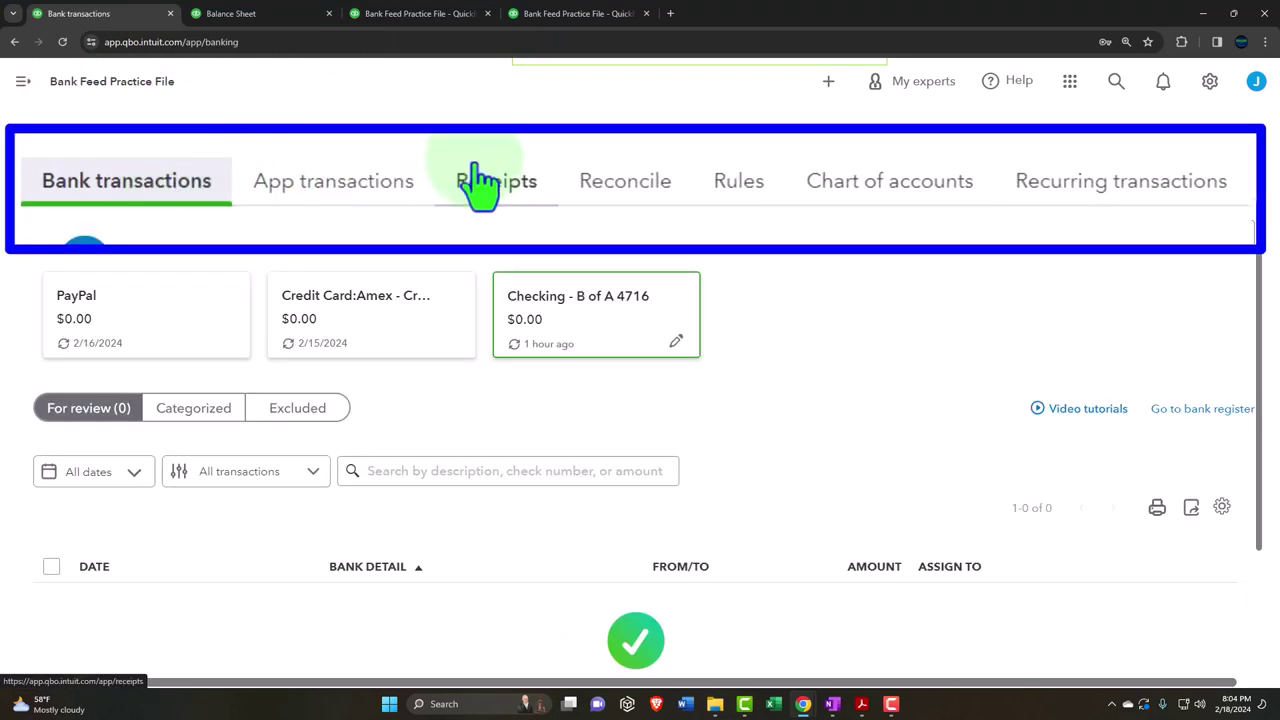
Resume reconciling the B of A checking account and dismiss both display tips
click(650, 210)
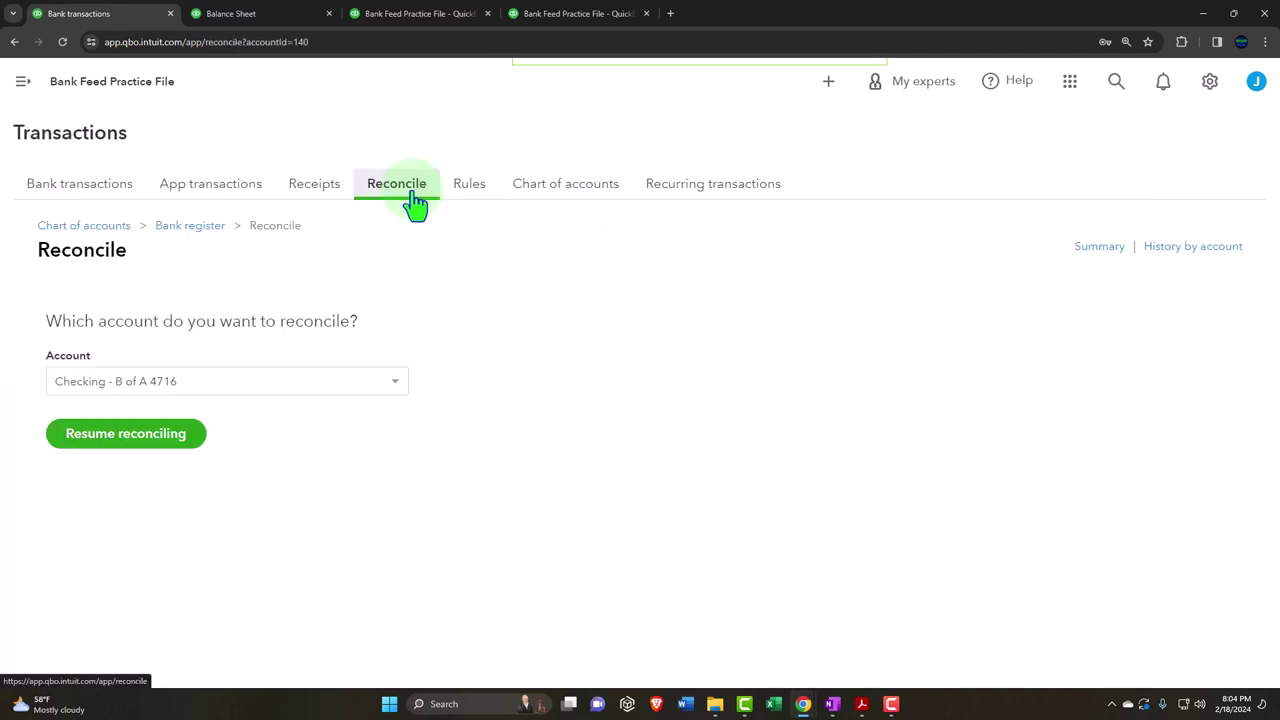
click(80, 452)
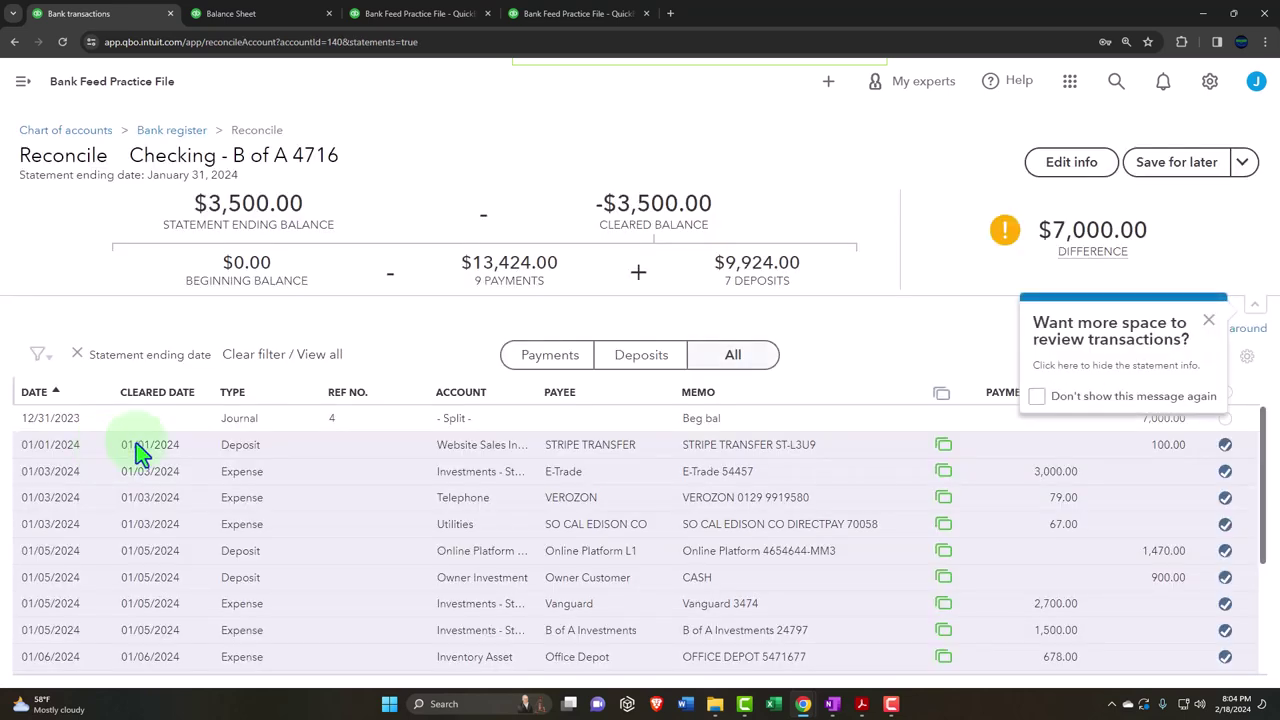
click(1207, 320)
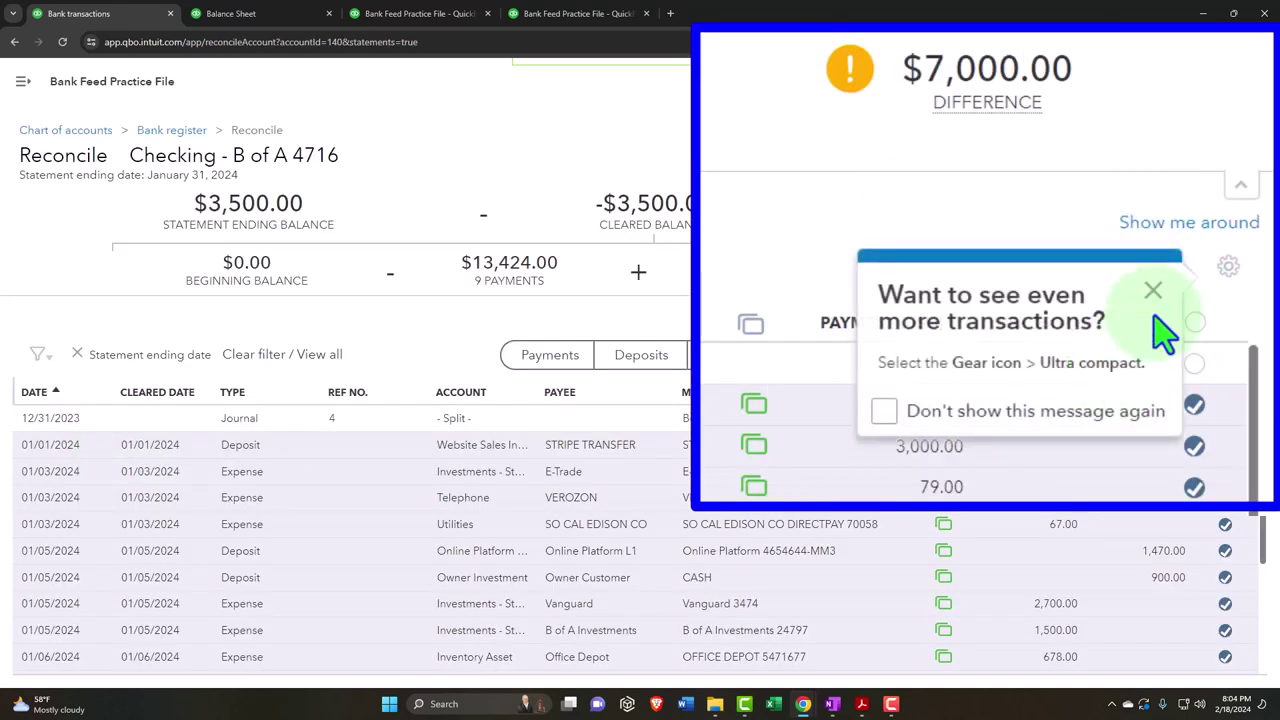
click(1153, 291)
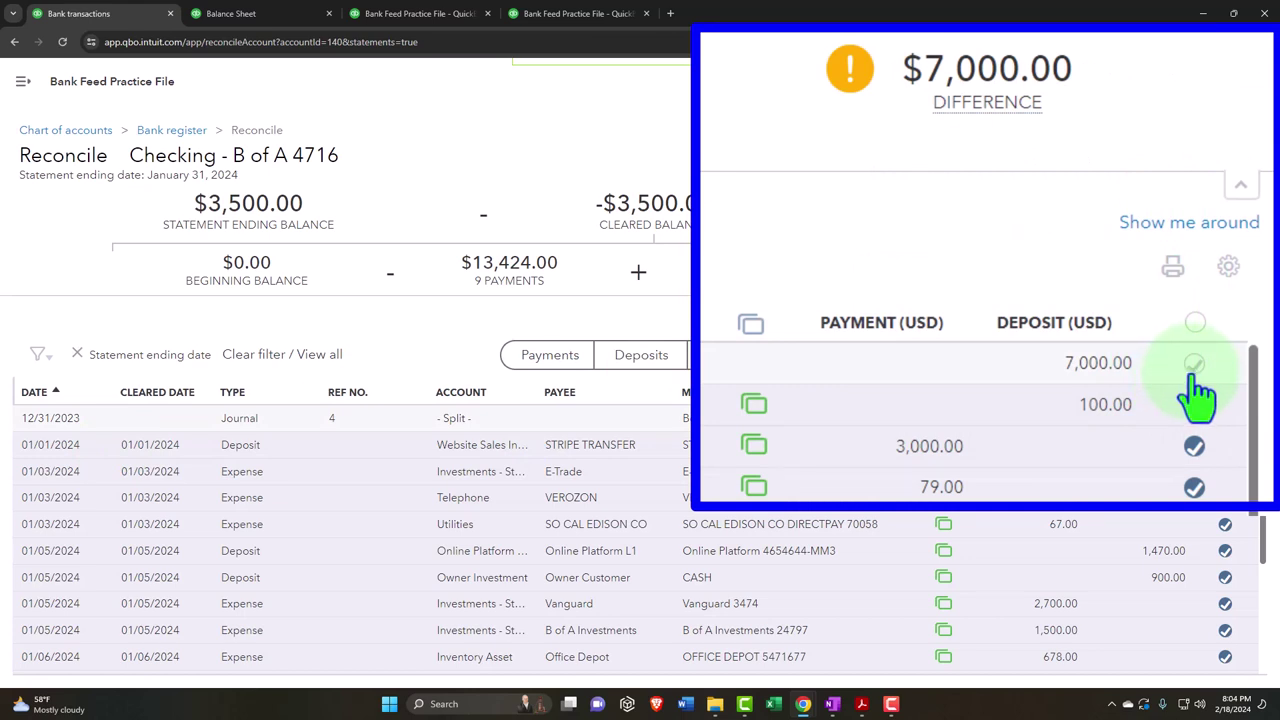
Check the January bank statement PDF and mark the 12/31/2023 beginning balance journal of 7,000.00 as cleared in the reconciliation
mouse_move(862, 697)
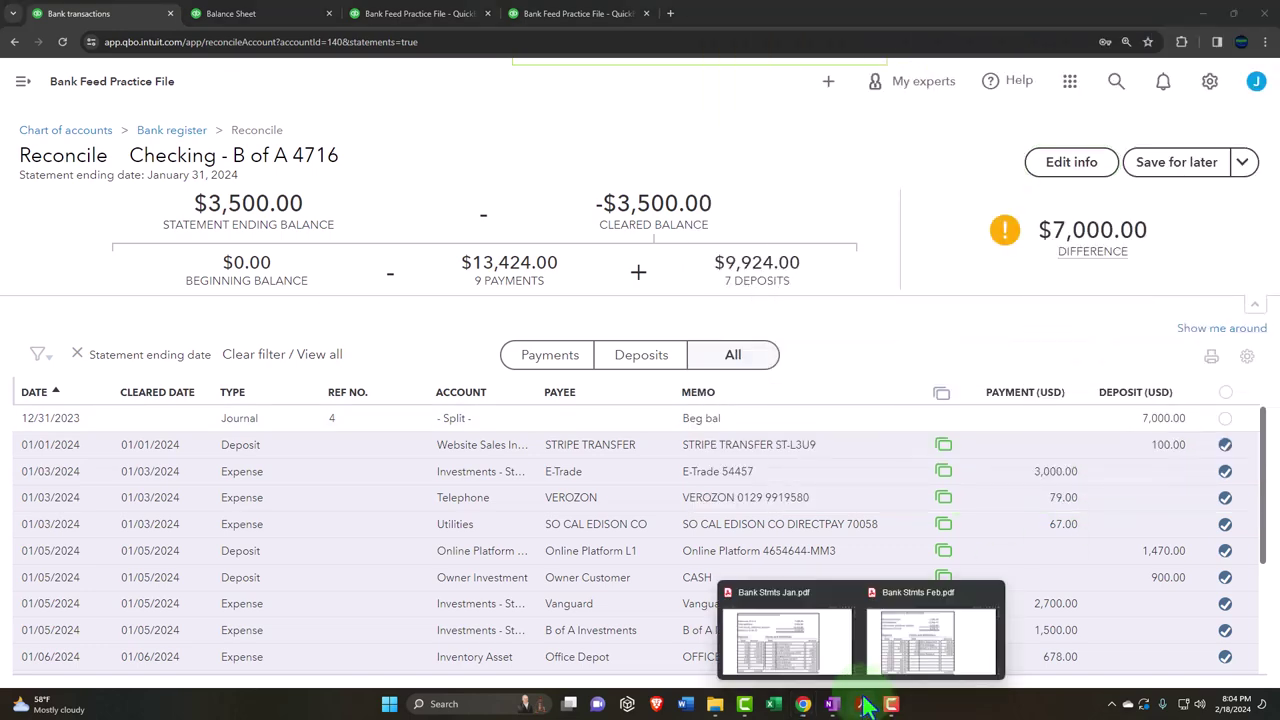
click(808, 635)
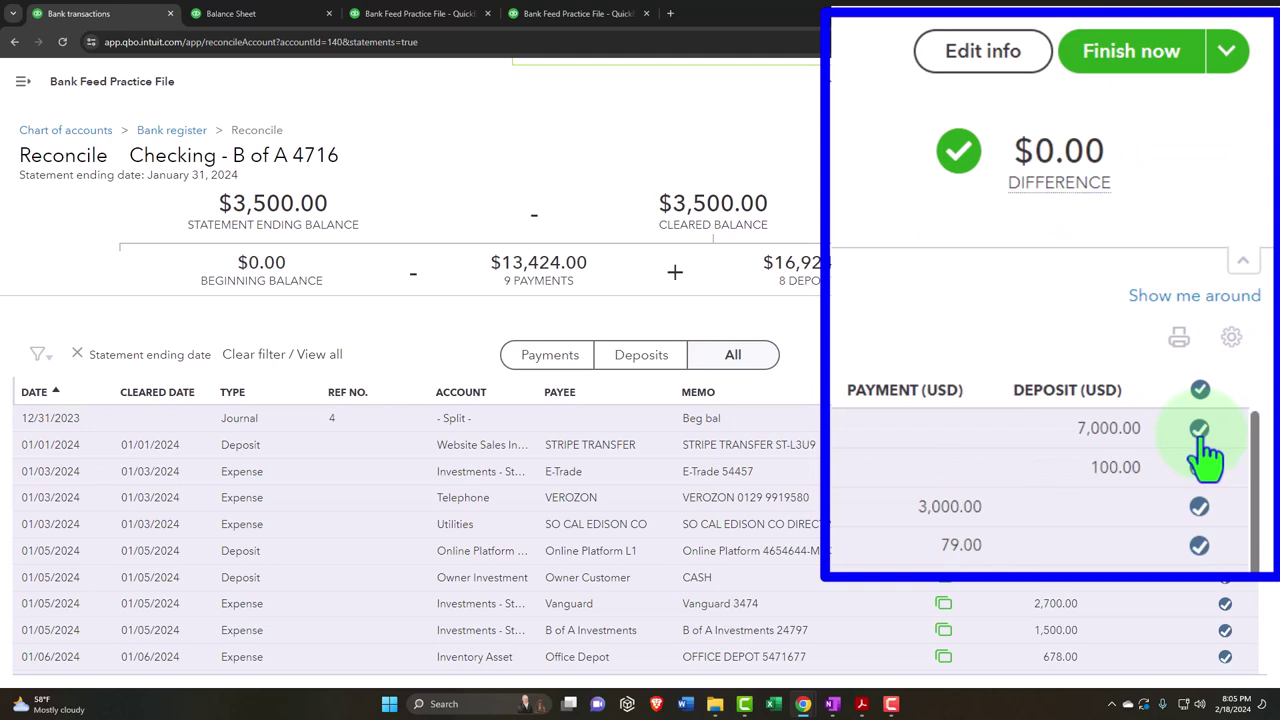
scroll(1205, 458, down, 2)
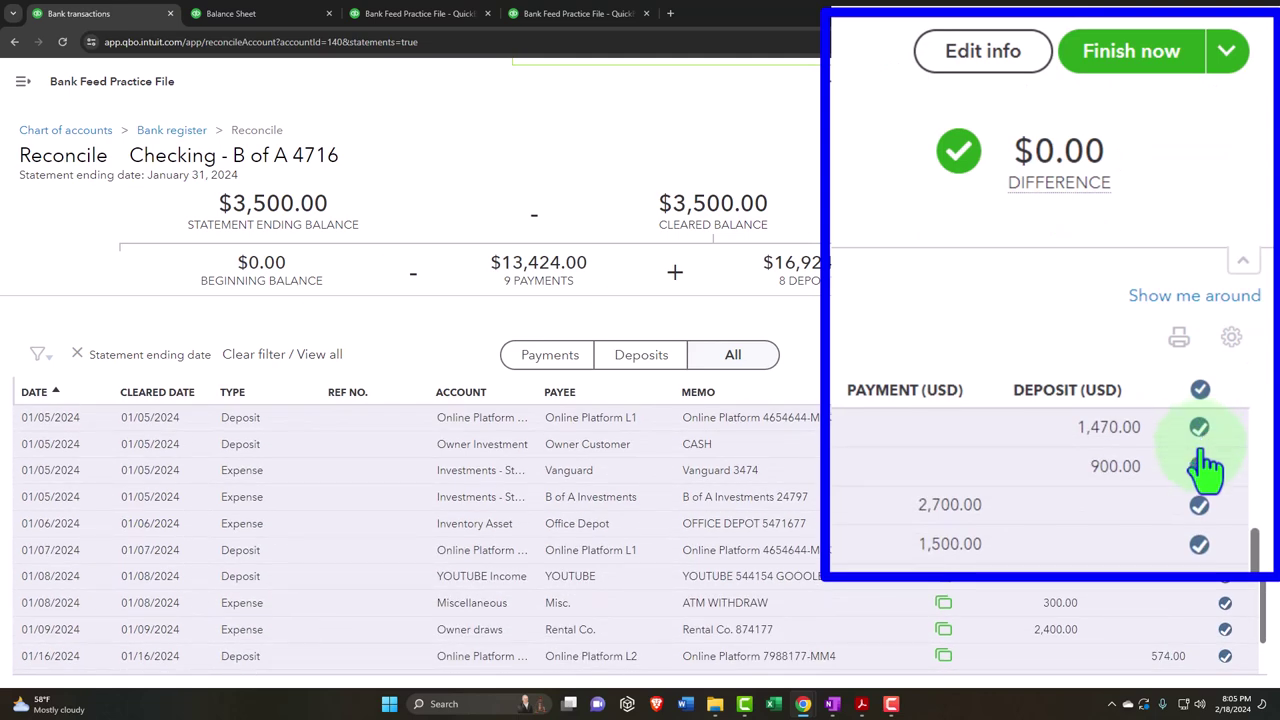
scroll(1205, 468, up, 2)
mouse_move(1020, 186)
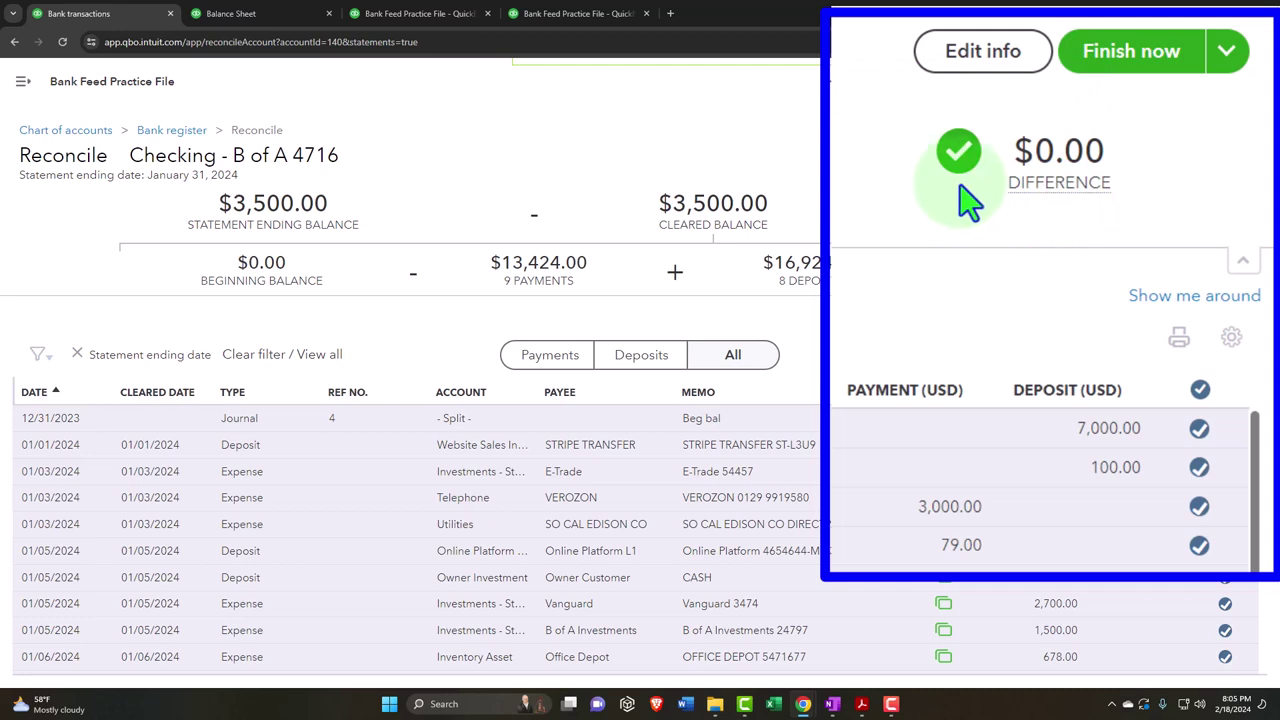
Deselect all cleared transactions, select the 7,000.00 beginning balance journal, and filter the list to deposits
click(1202, 392)
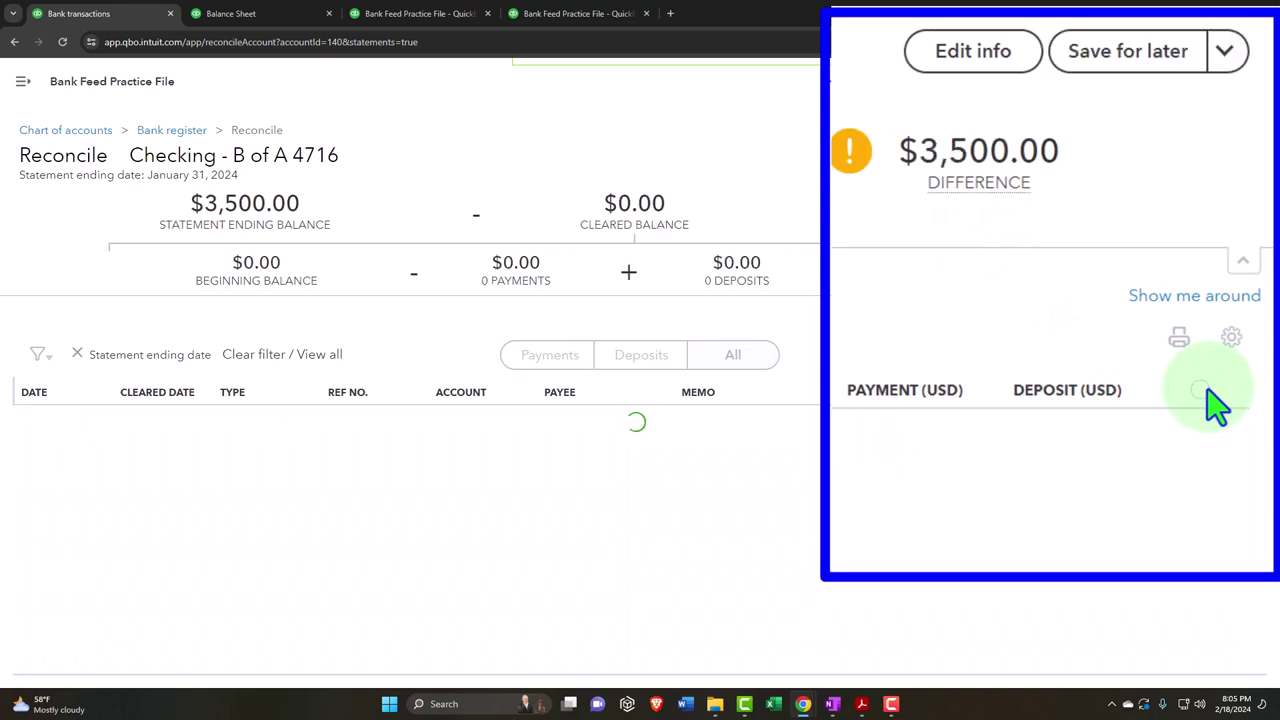
click(1199, 428)
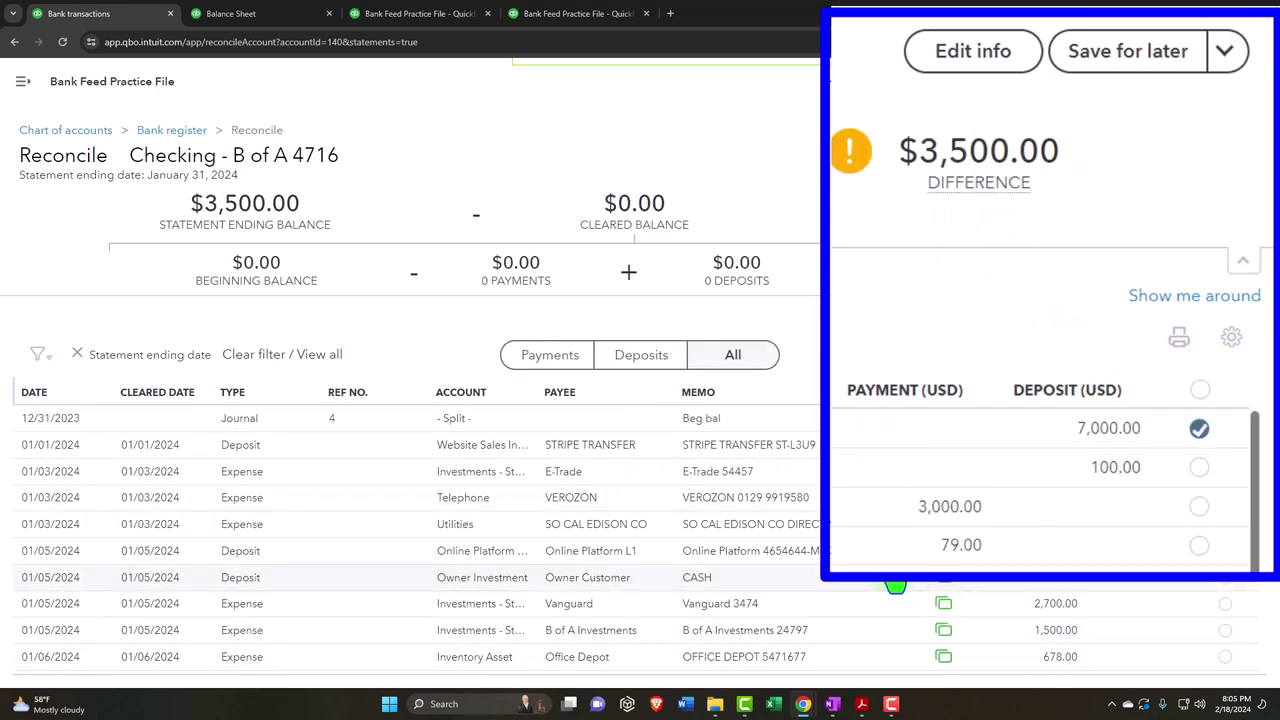
click(636, 360)
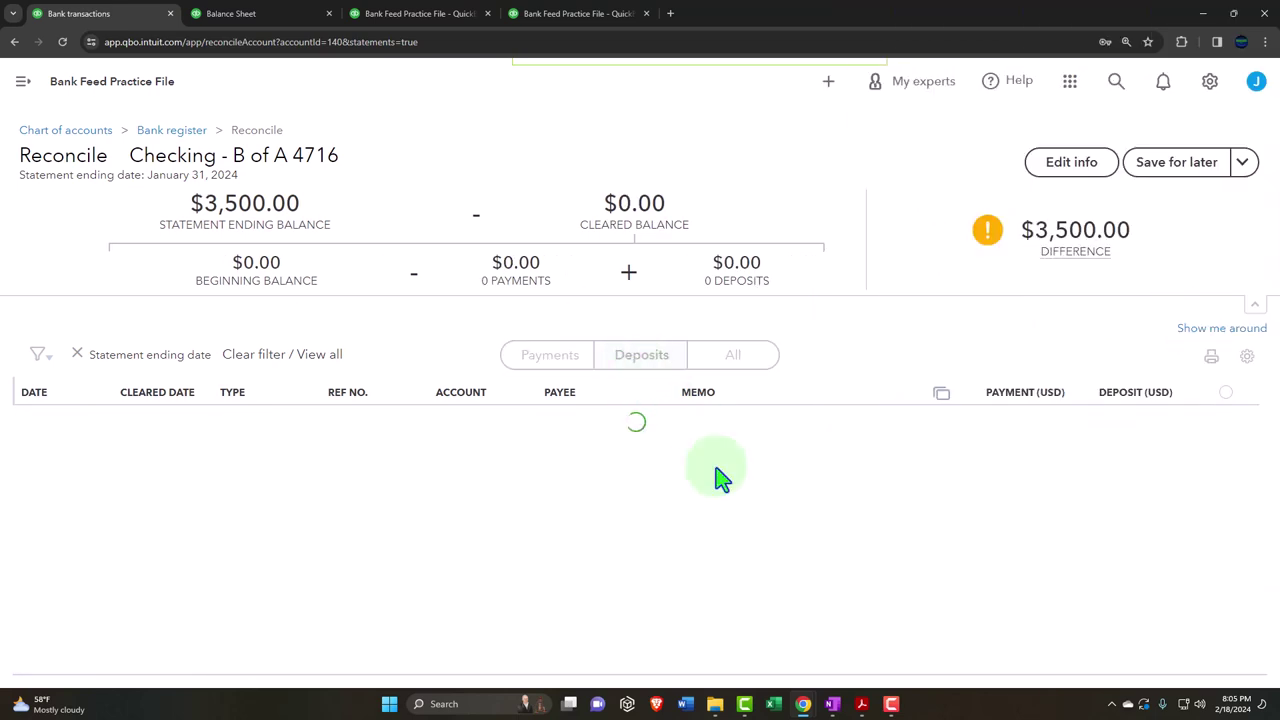
Using the January bank statement, clear the 7,000.00 journal and the 100.00, 1,470.00 and 900.00 deposits
mouse_move(861, 704)
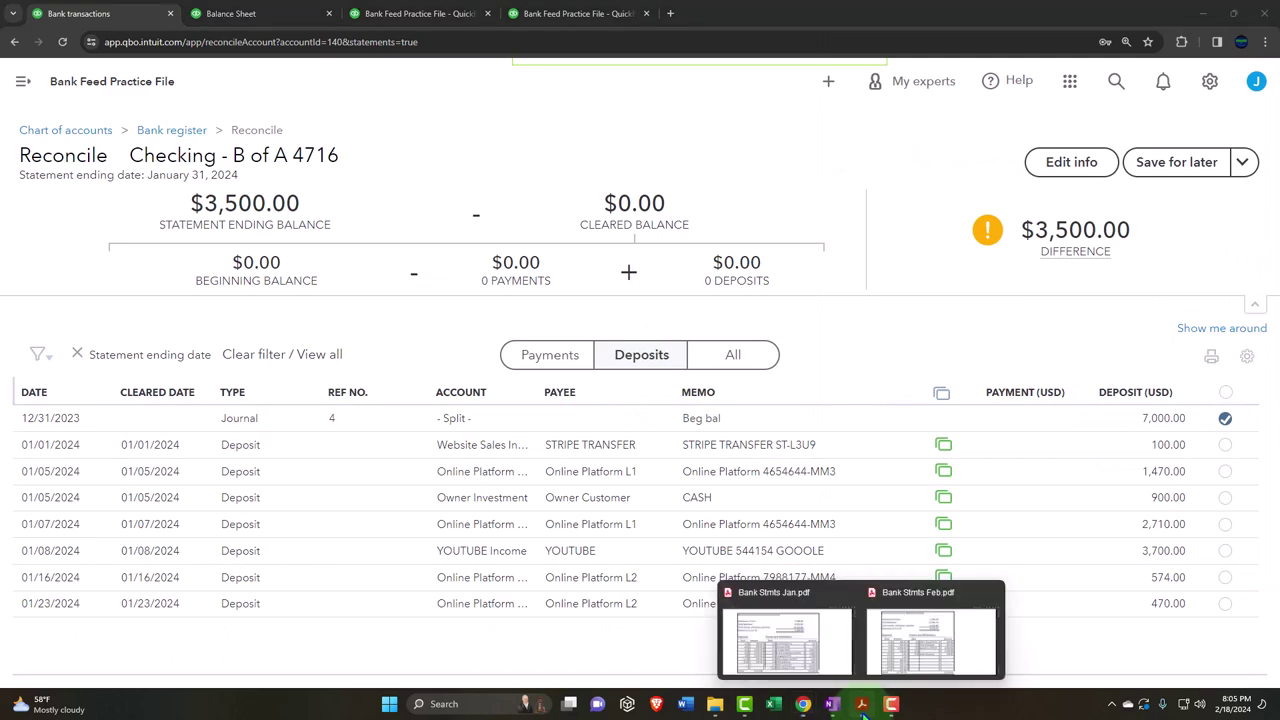
click(799, 632)
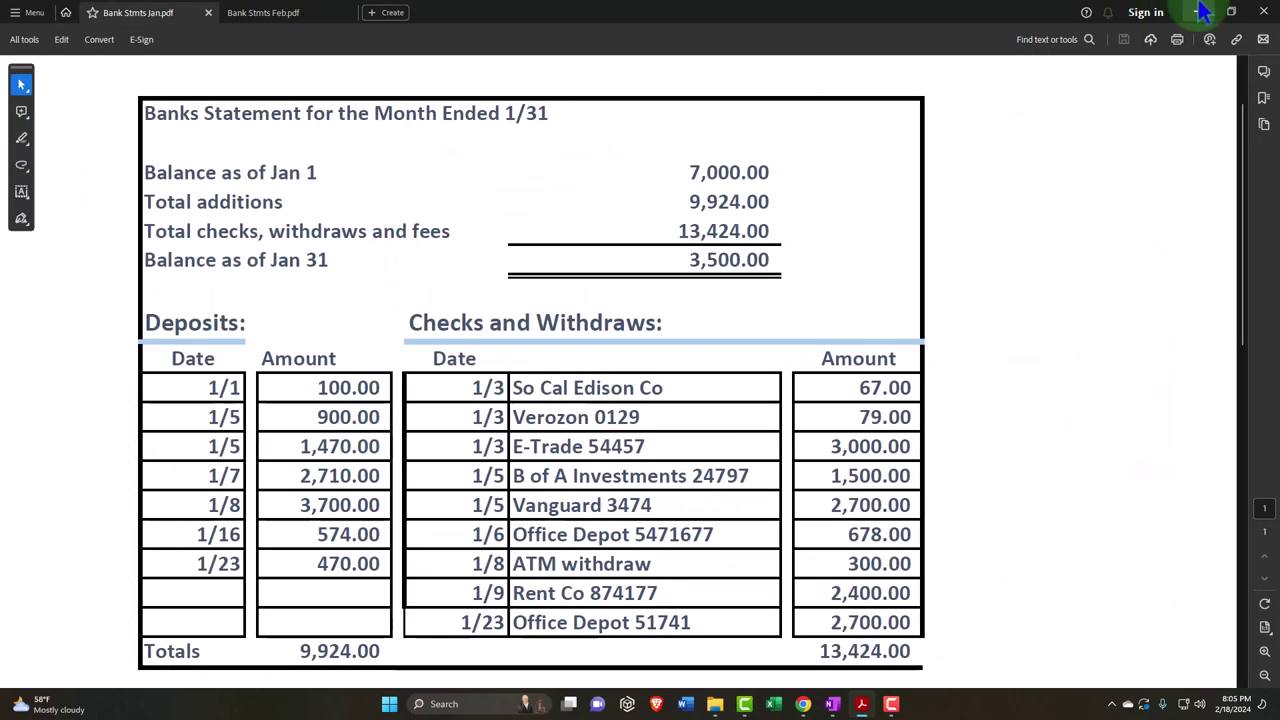
click(1198, 12)
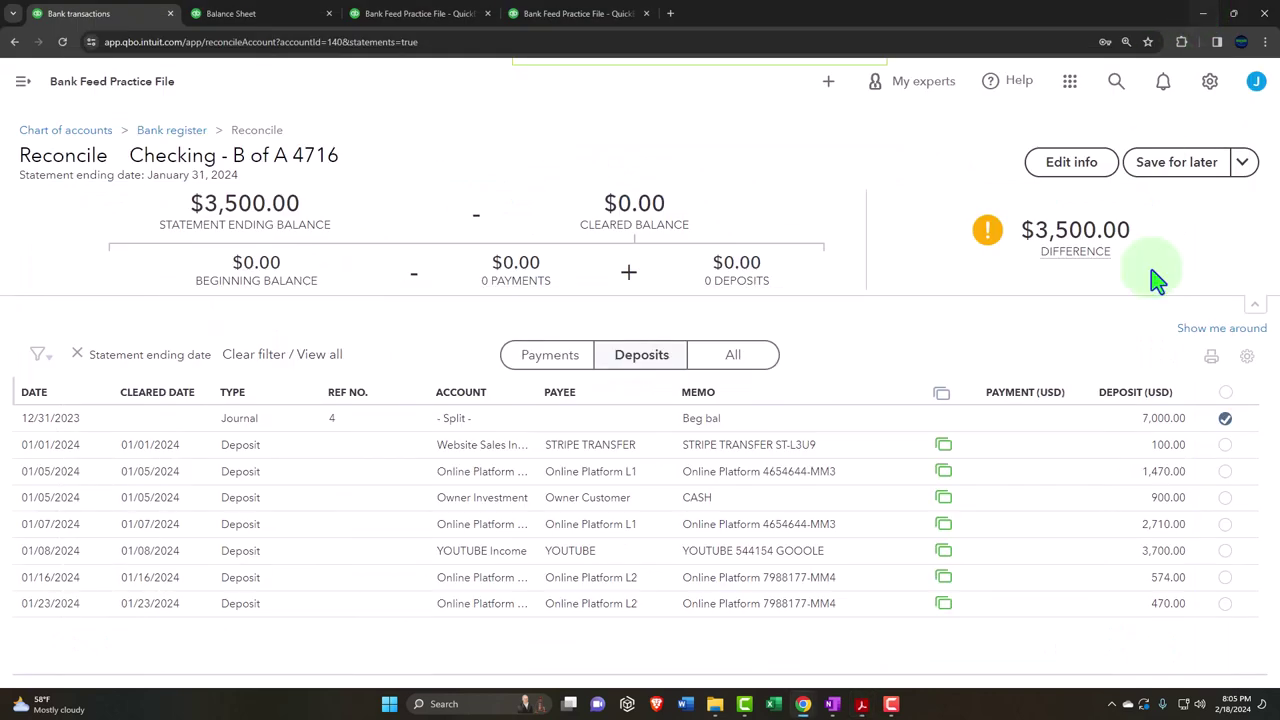
click(1224, 420)
click(1204, 377)
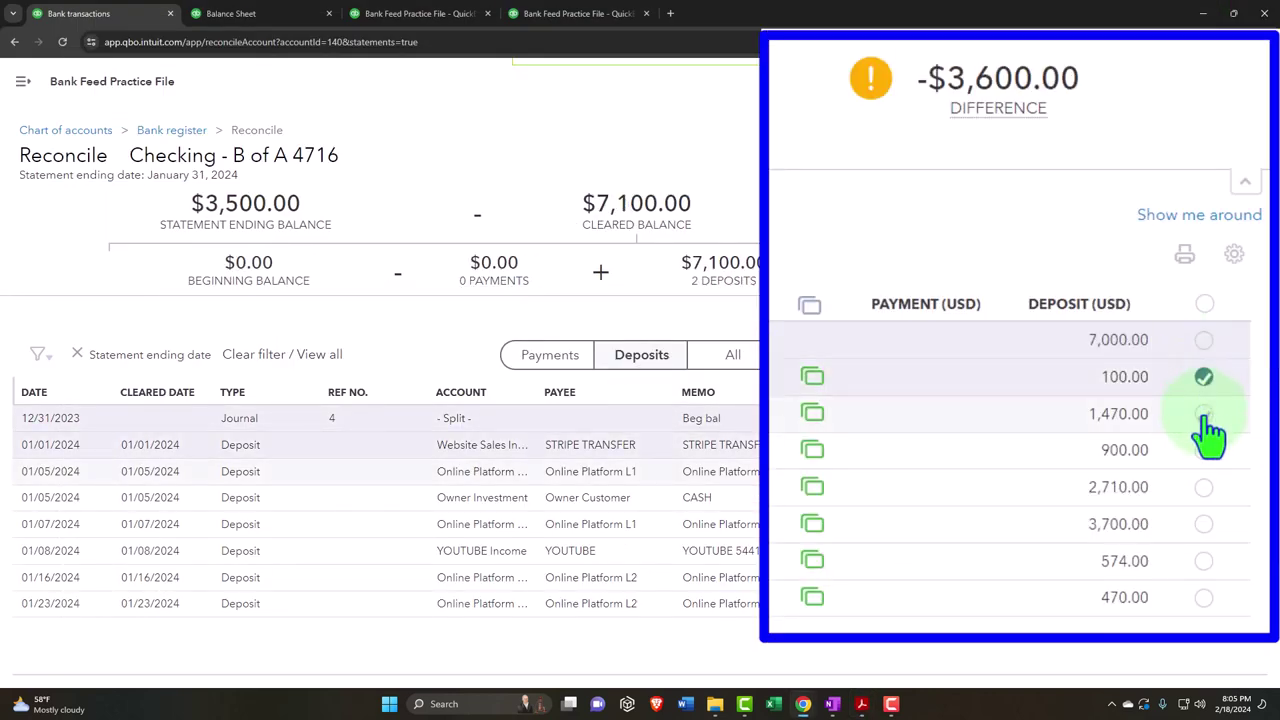
click(1204, 414)
click(1206, 452)
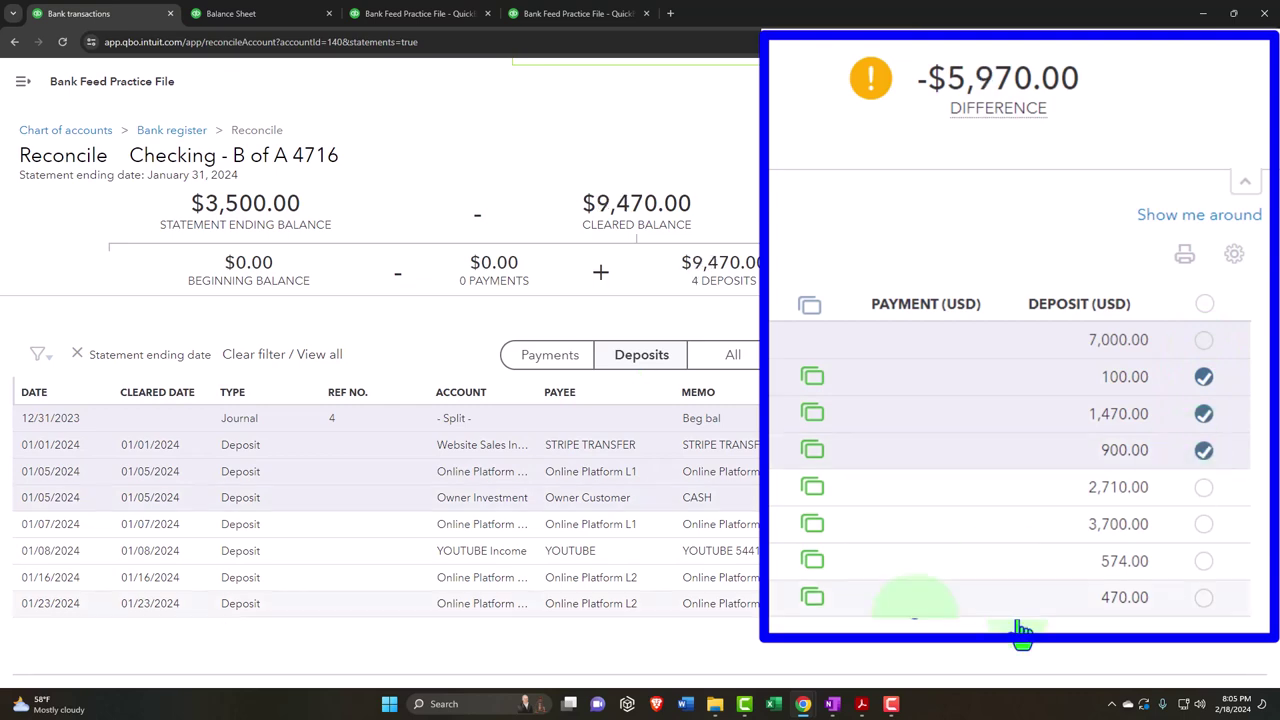
Recheck the January bank statement and clear the remaining 2,710.00, 3,700.00, 574.00 and 470.00 deposits
mouse_move(862, 706)
click(786, 635)
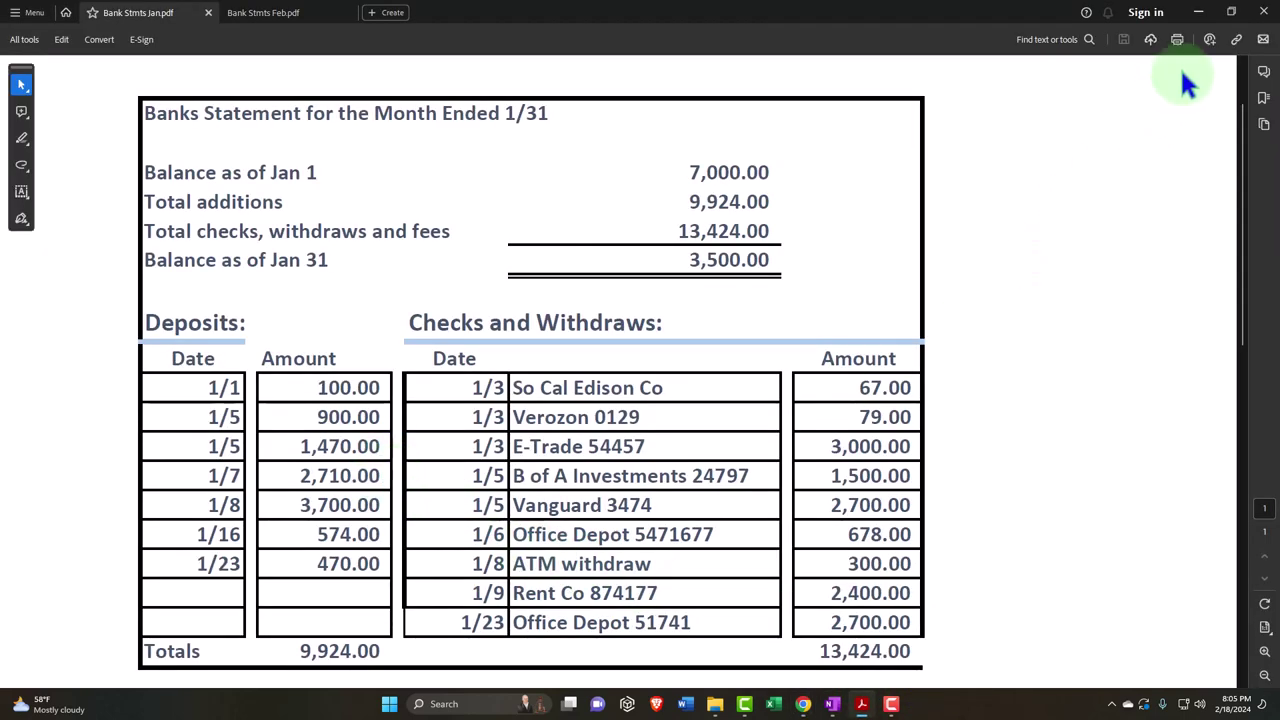
click(1196, 12)
click(1225, 526)
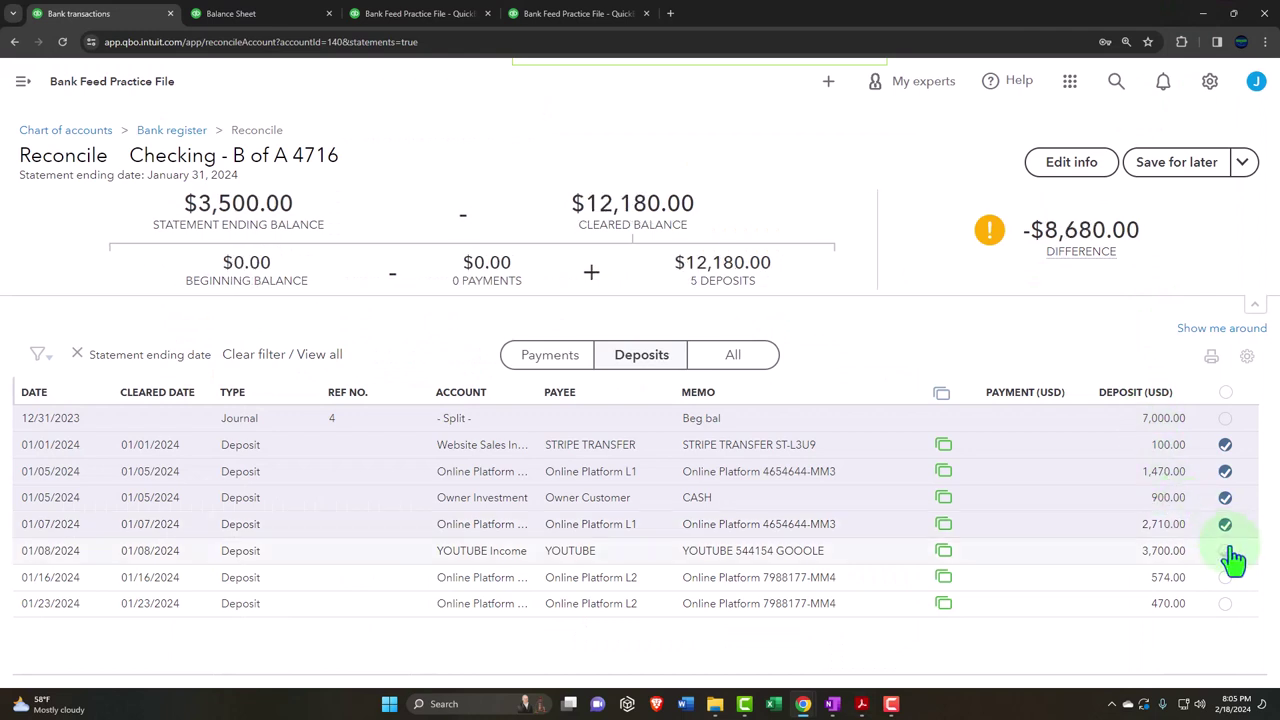
click(1226, 551)
click(1226, 578)
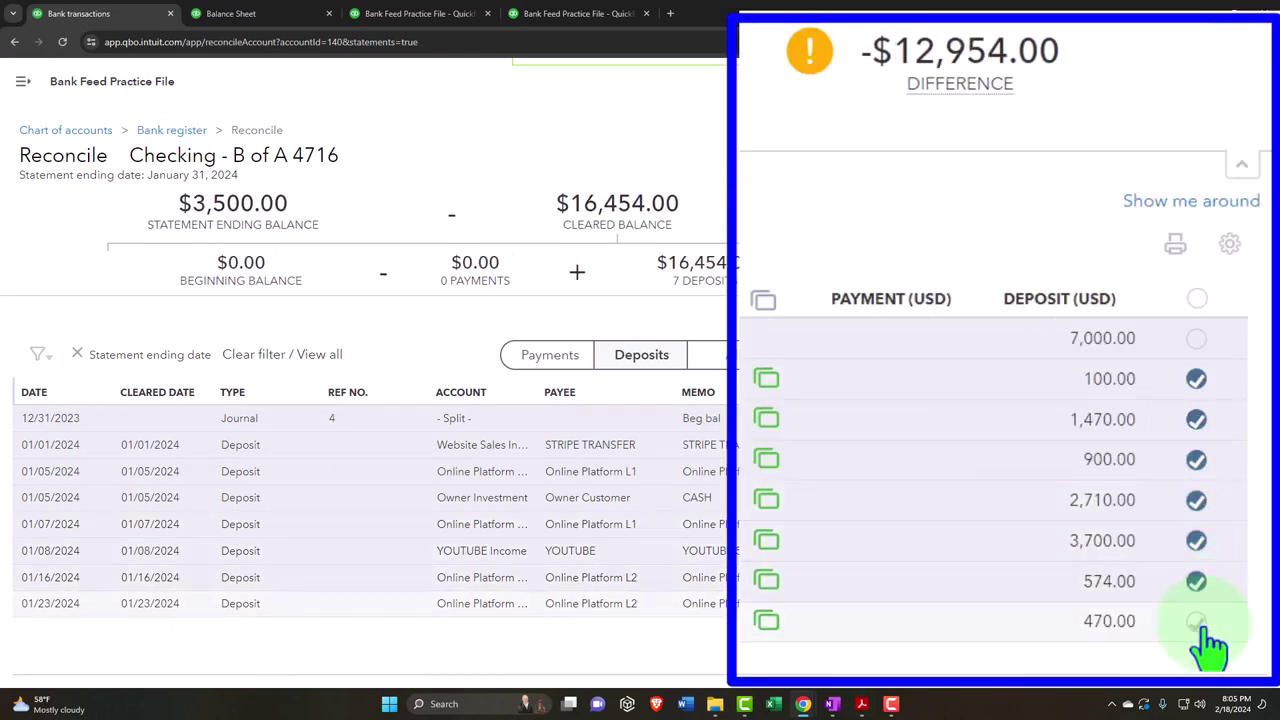
click(1200, 622)
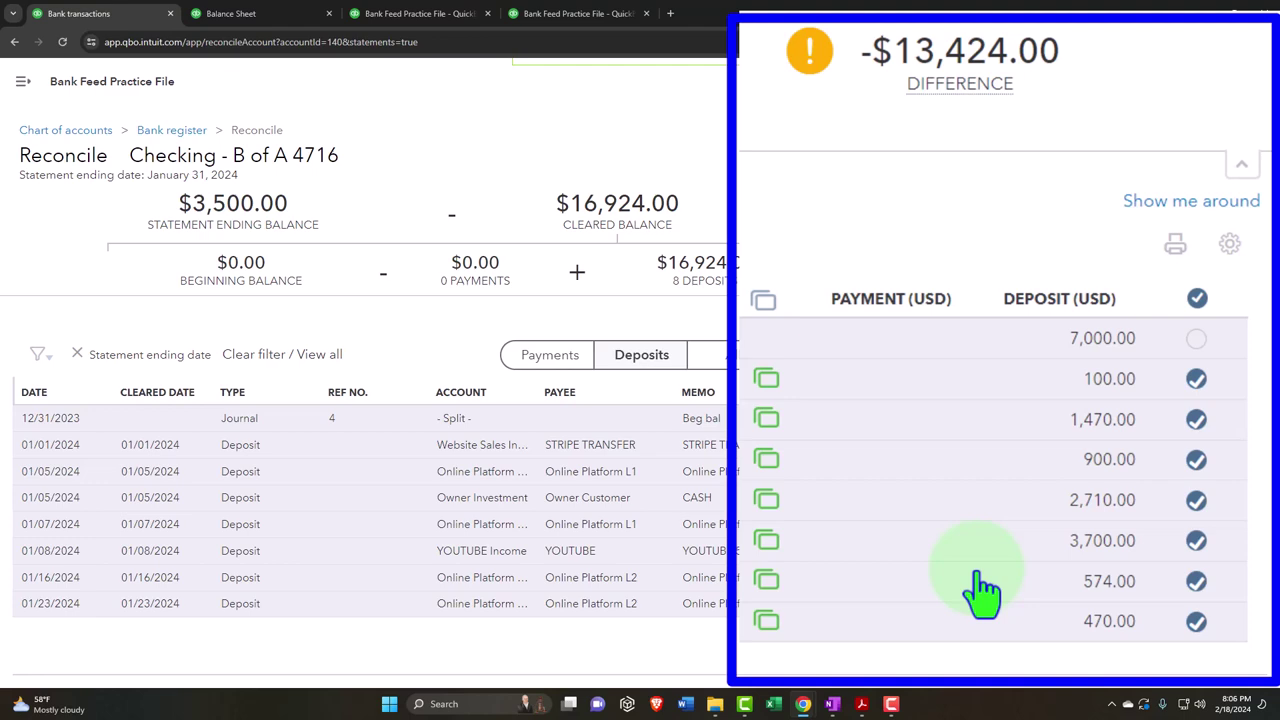
Look at the QuickBooks Flow Chart page in OneNote and return to the reconciliation
click(831, 704)
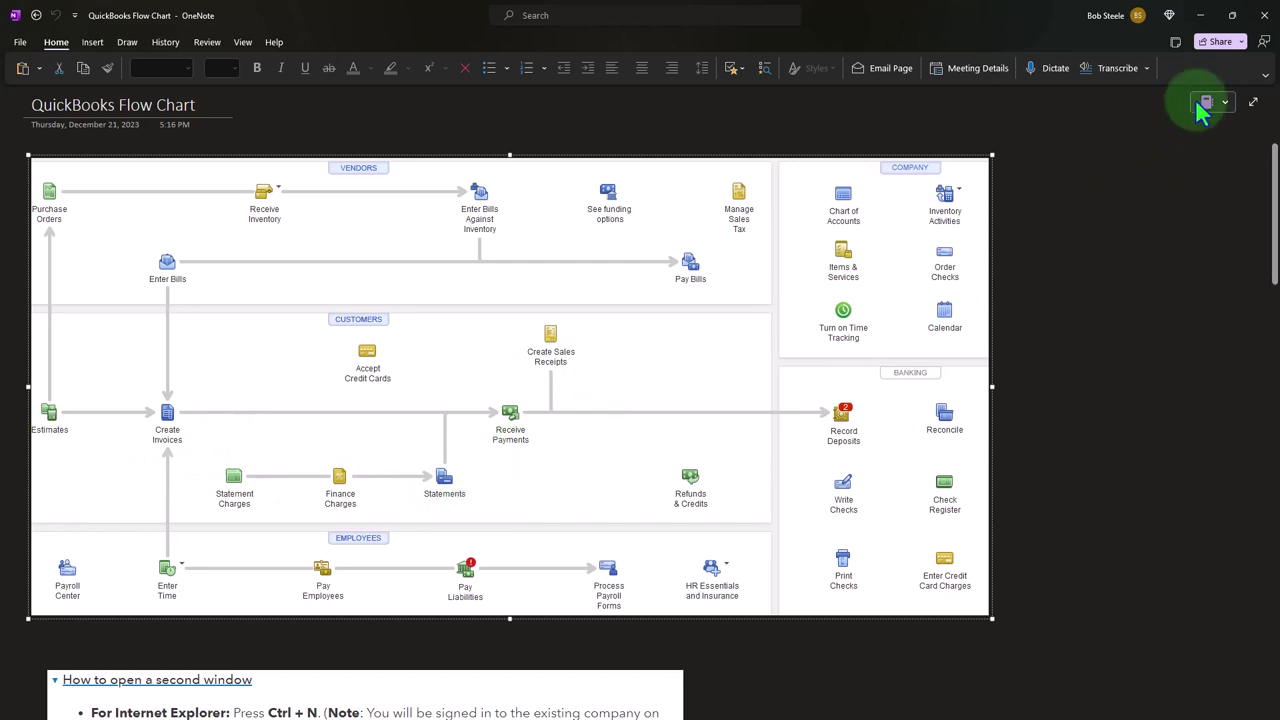
click(1201, 16)
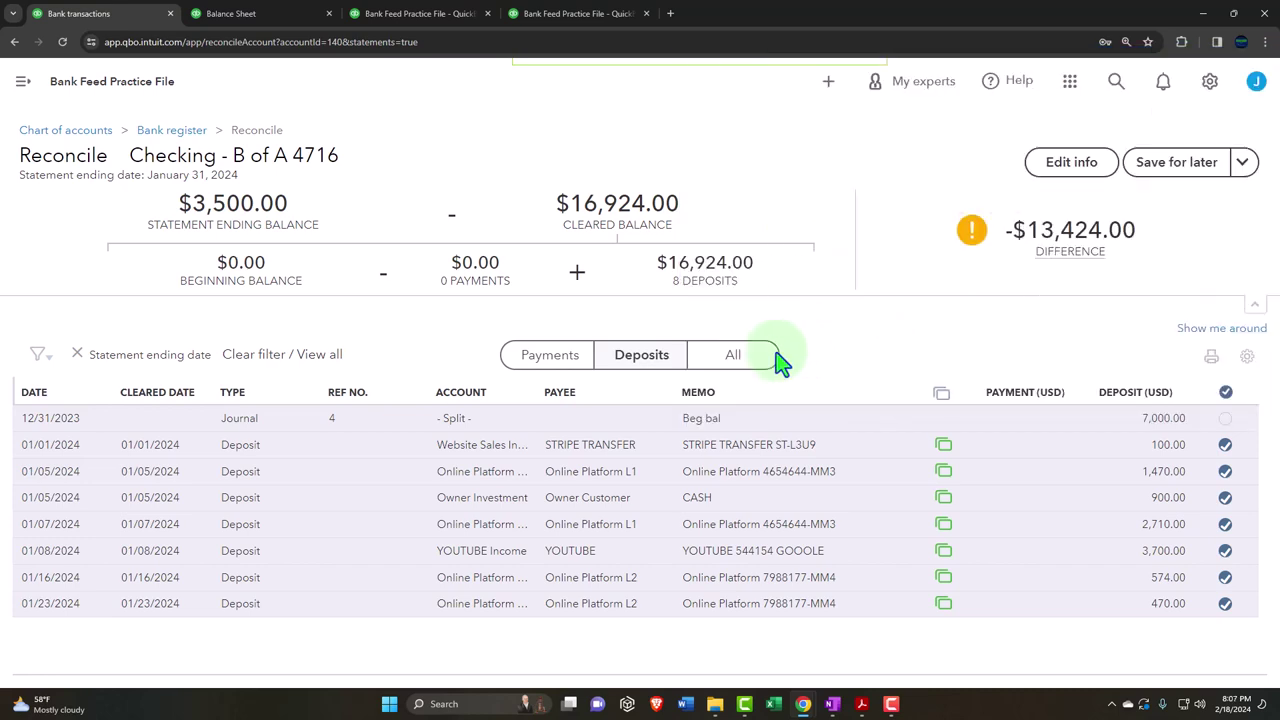
Filter to payments, mark all nine as cleared, and return the list to all transactions
click(566, 358)
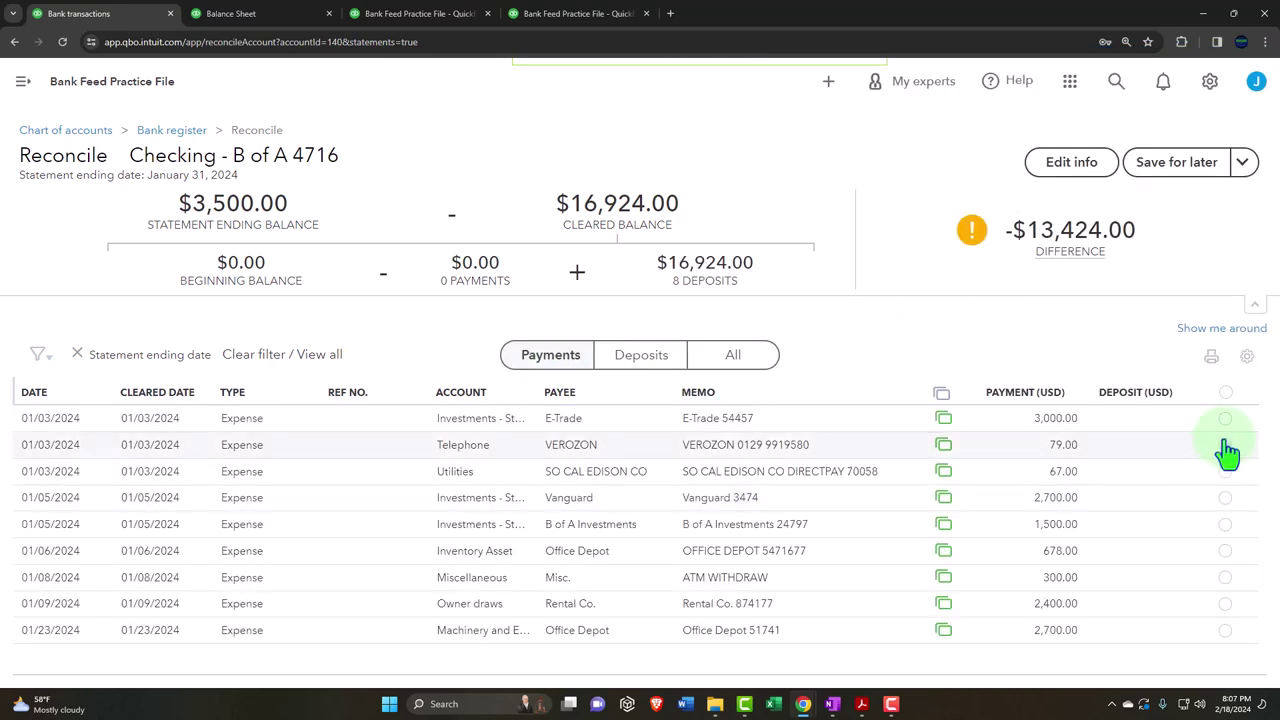
click(1224, 393)
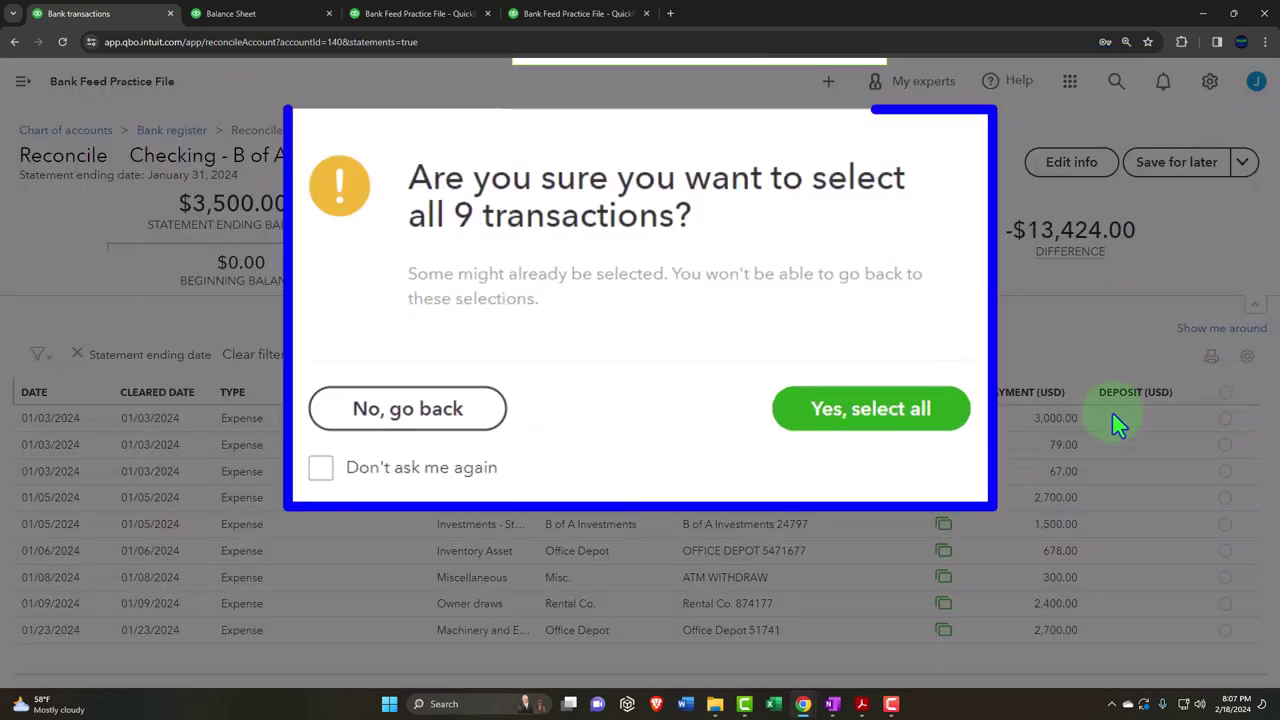
click(810, 448)
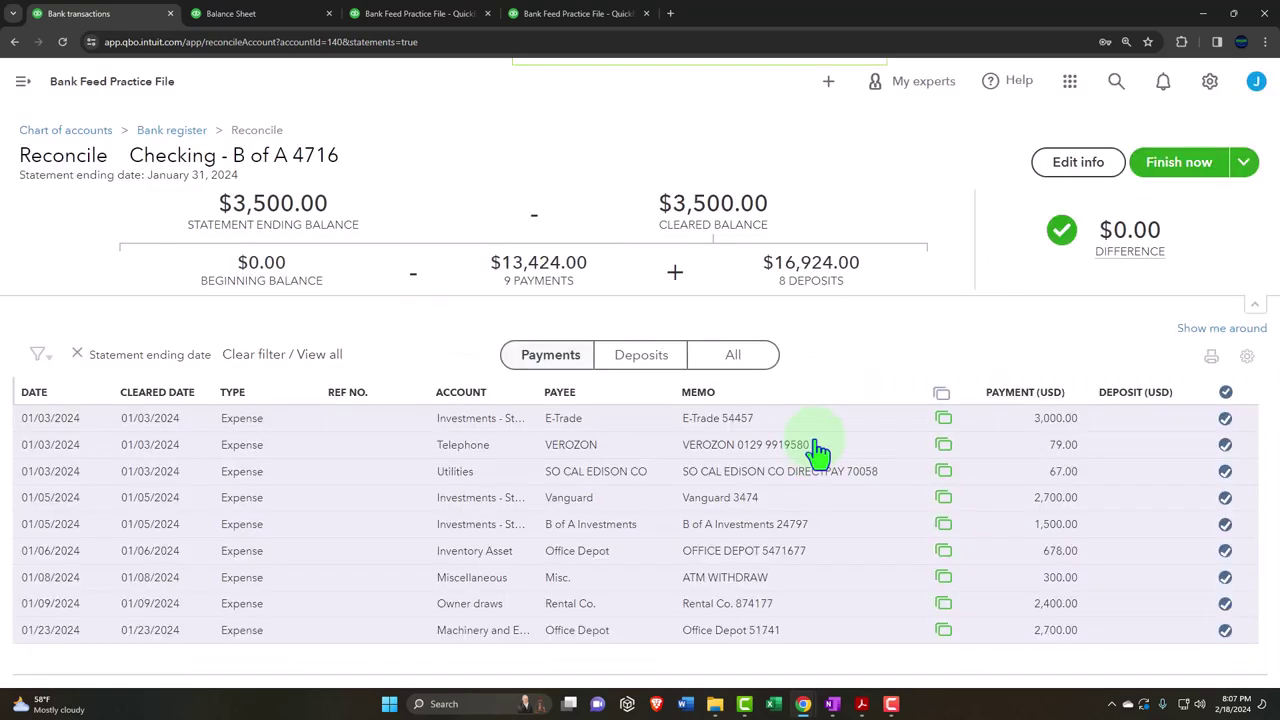
click(760, 360)
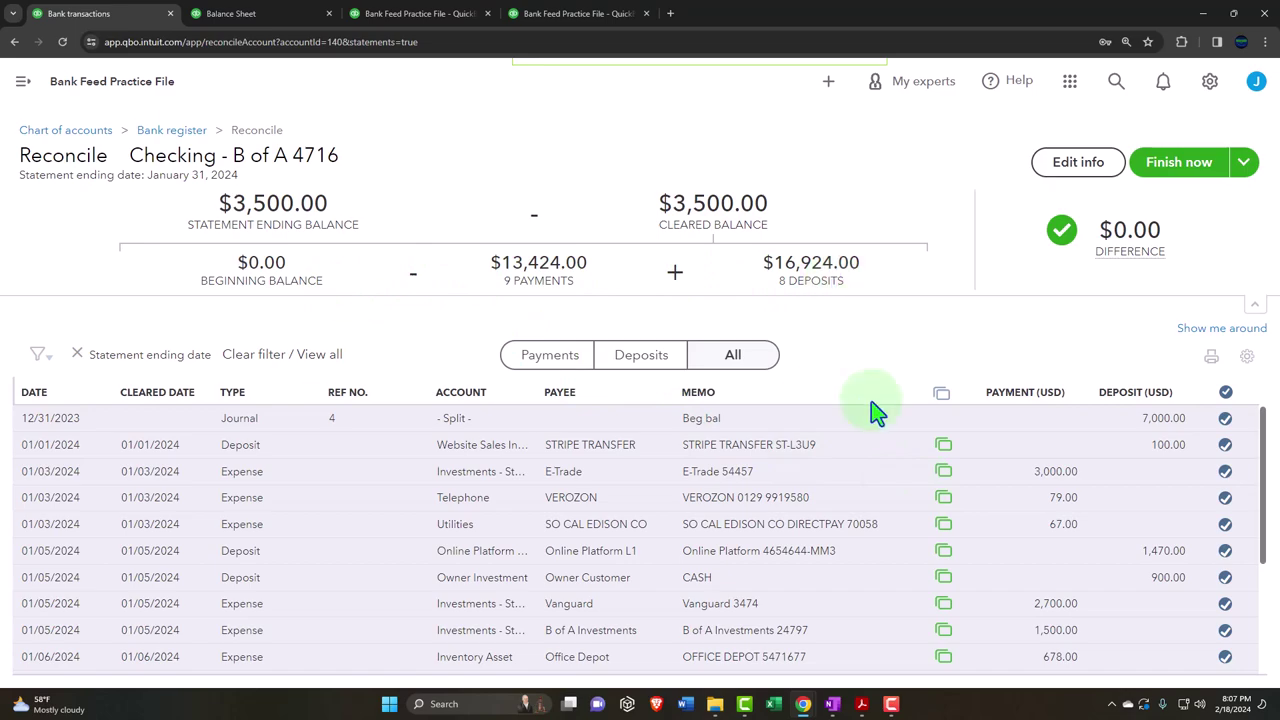
Compare the reconciliation totals with the January bank statement and the checking balance on the balance sheet
mouse_move(862, 700)
click(803, 637)
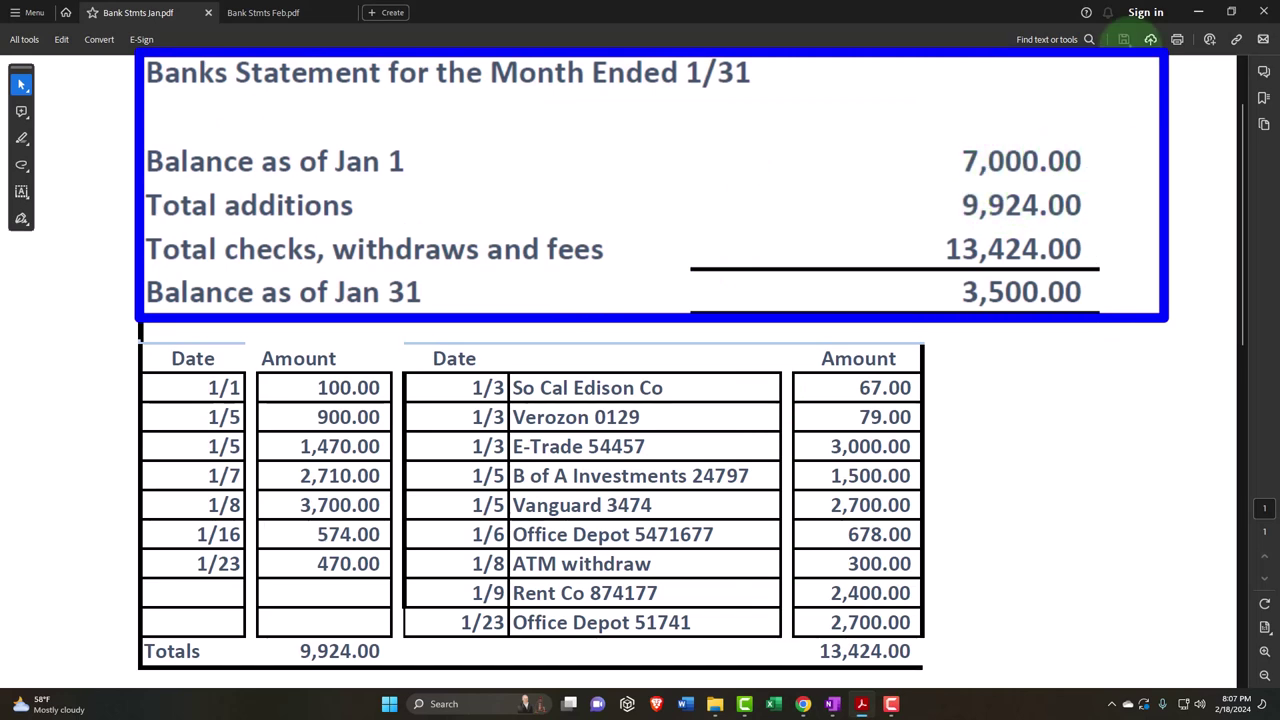
click(1197, 12)
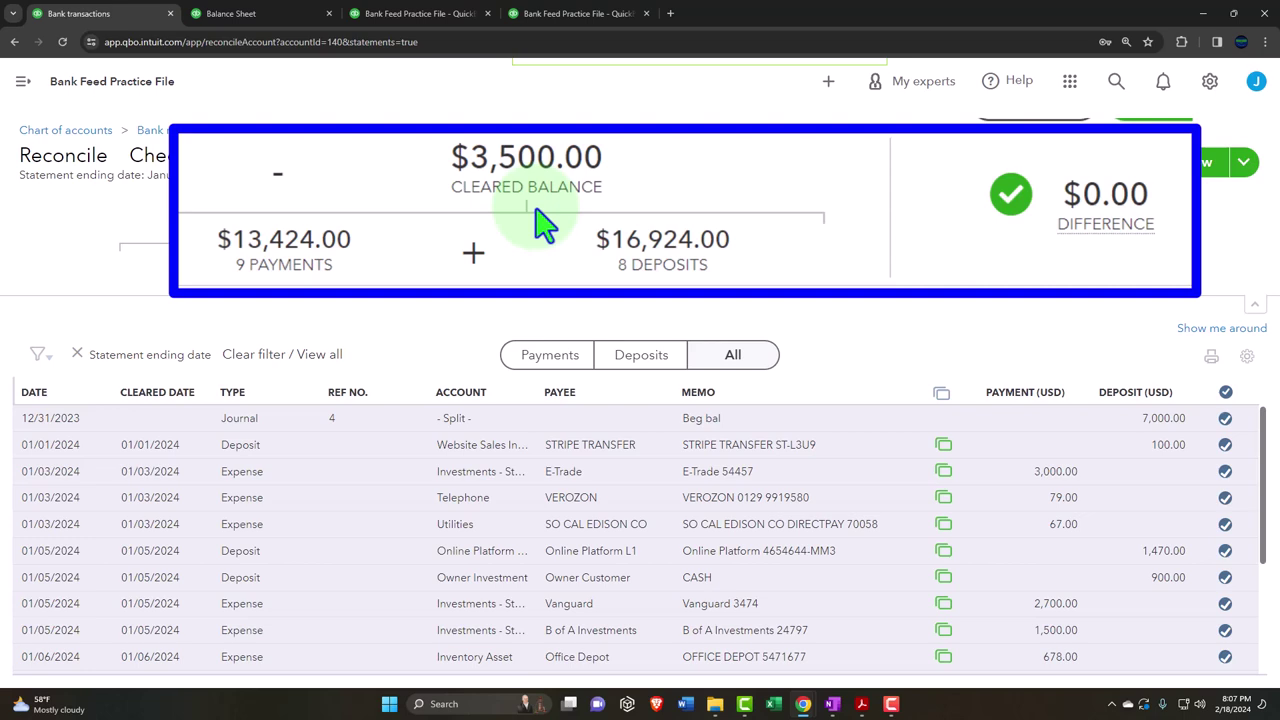
click(231, 13)
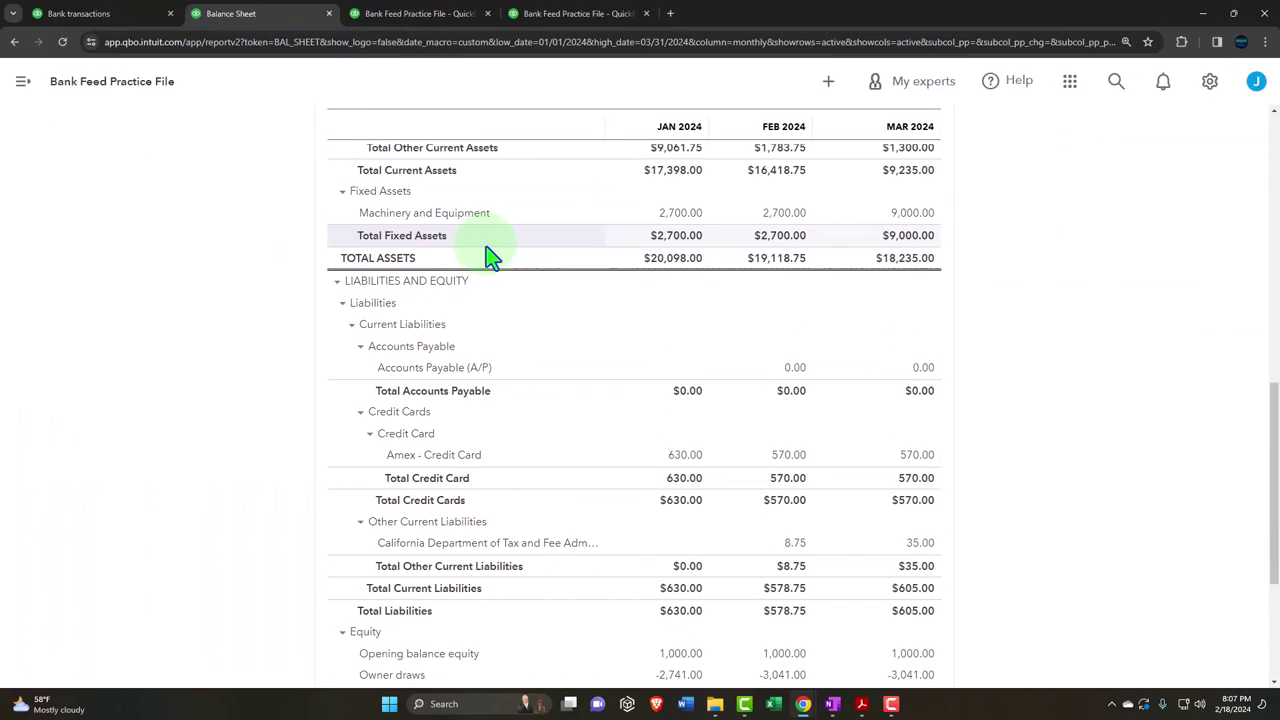
scroll(486, 246, up, 5)
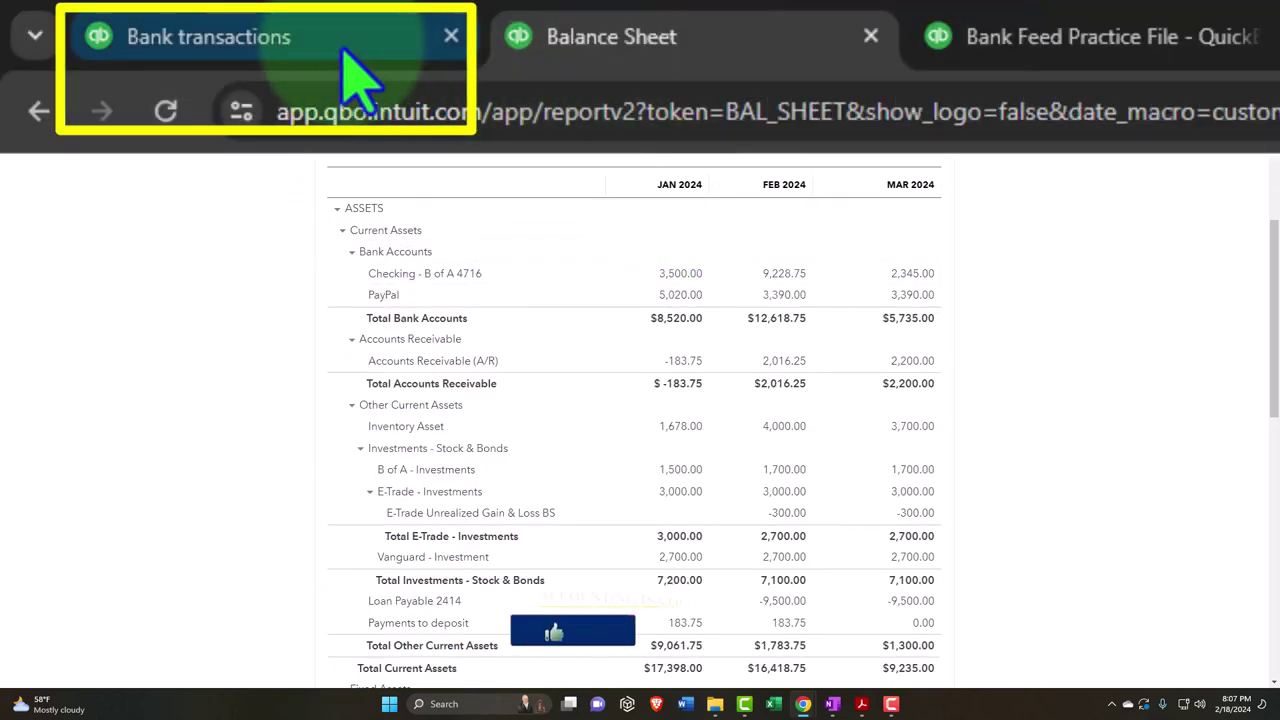
click(125, 16)
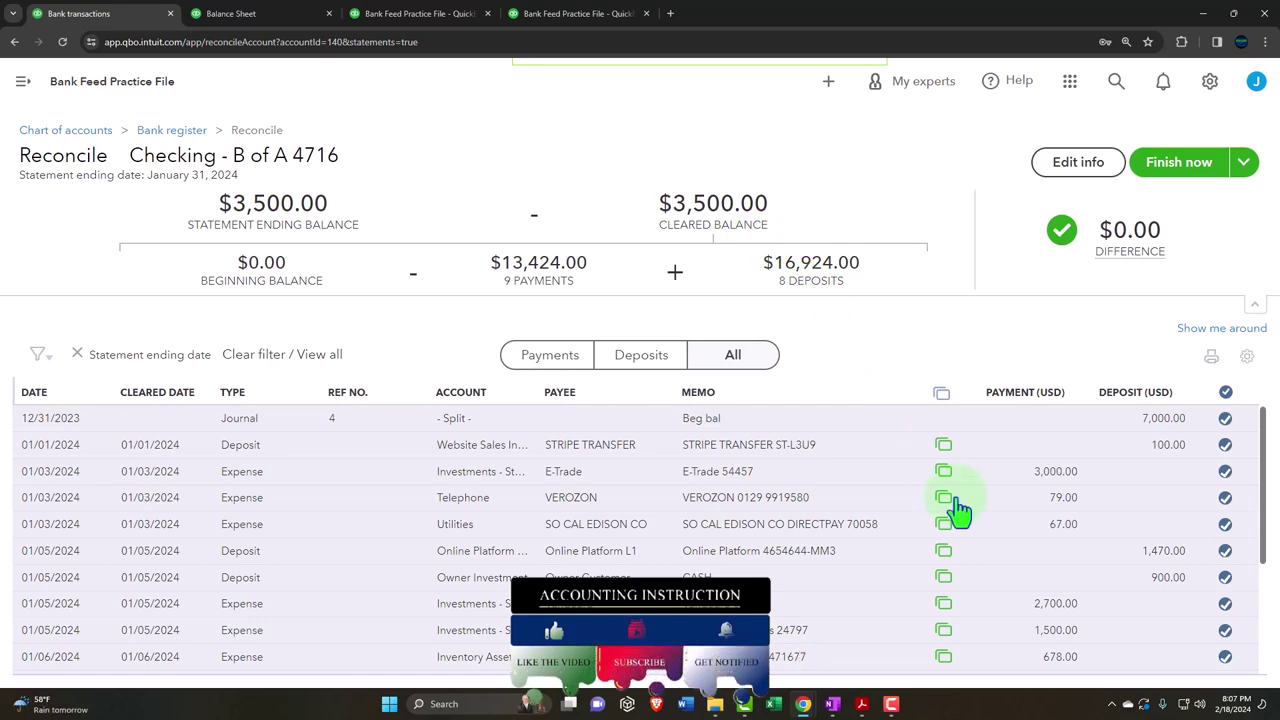
Deselect the 2,700.00 Vanguard payment, try to finish the reconciliation, and go back without adding an adjustment
scroll(951, 515, down, 3)
scroll(835, 510, down, 1)
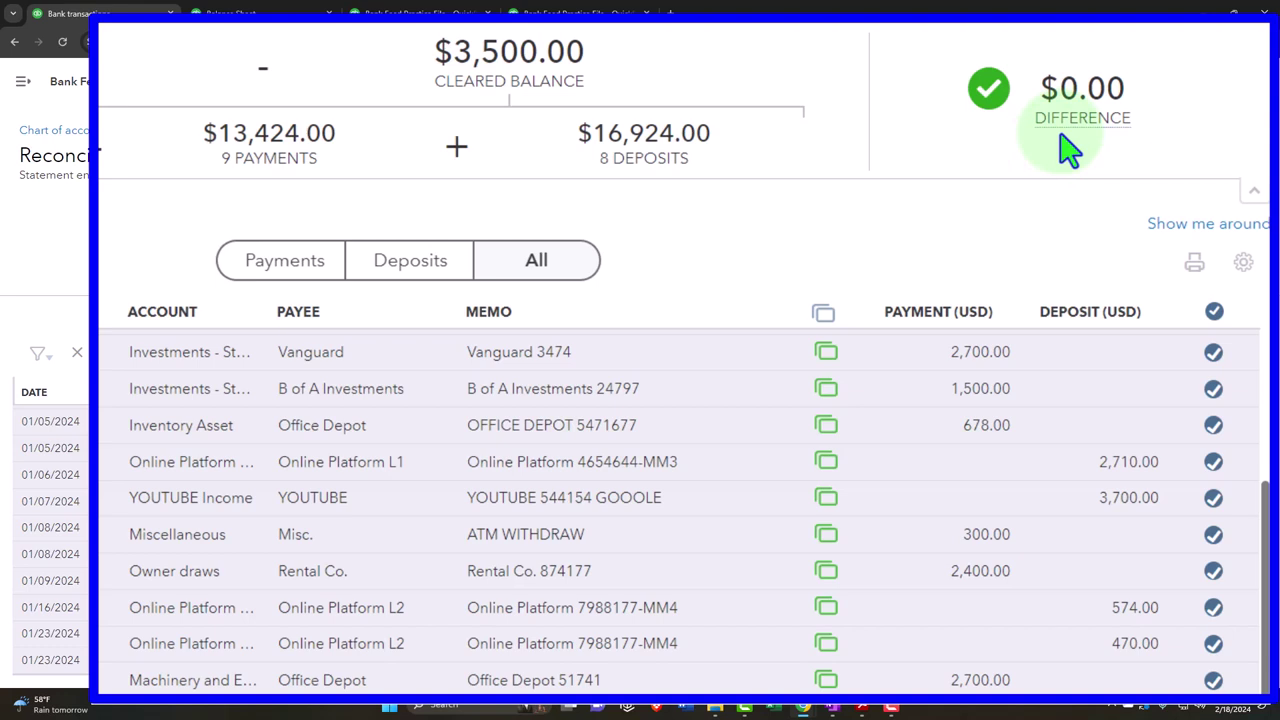
click(1213, 354)
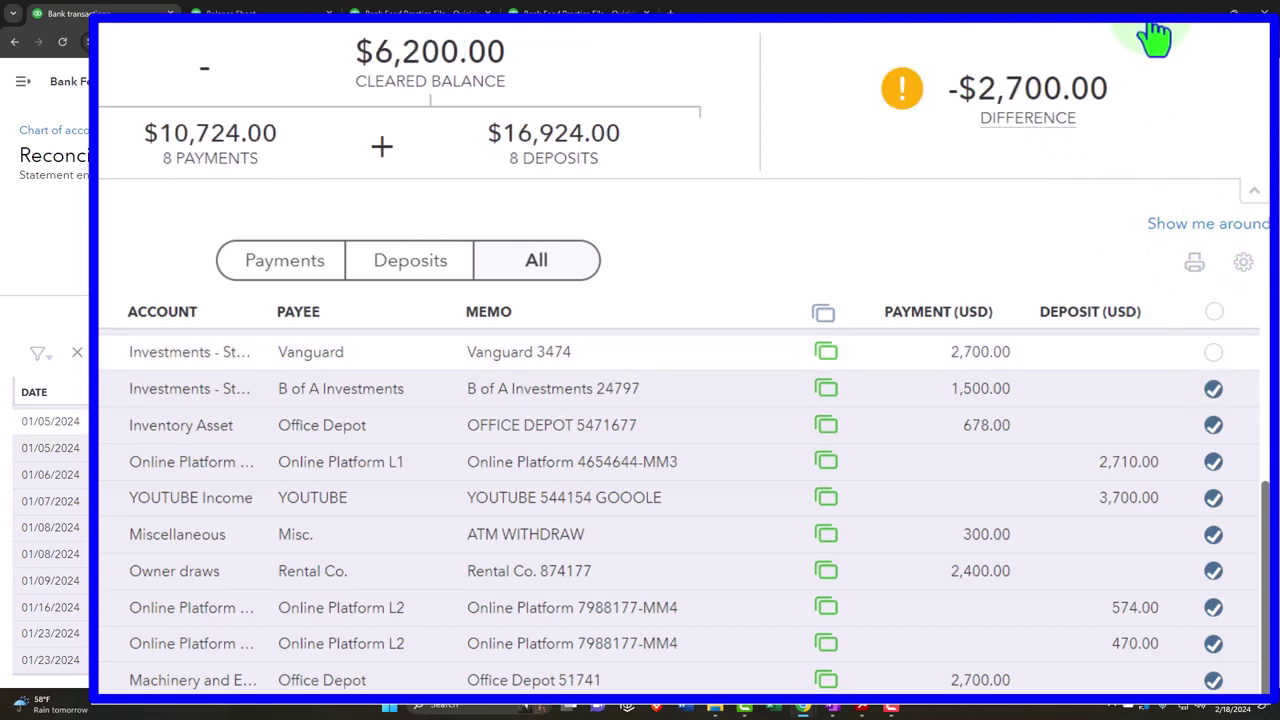
click(1242, 162)
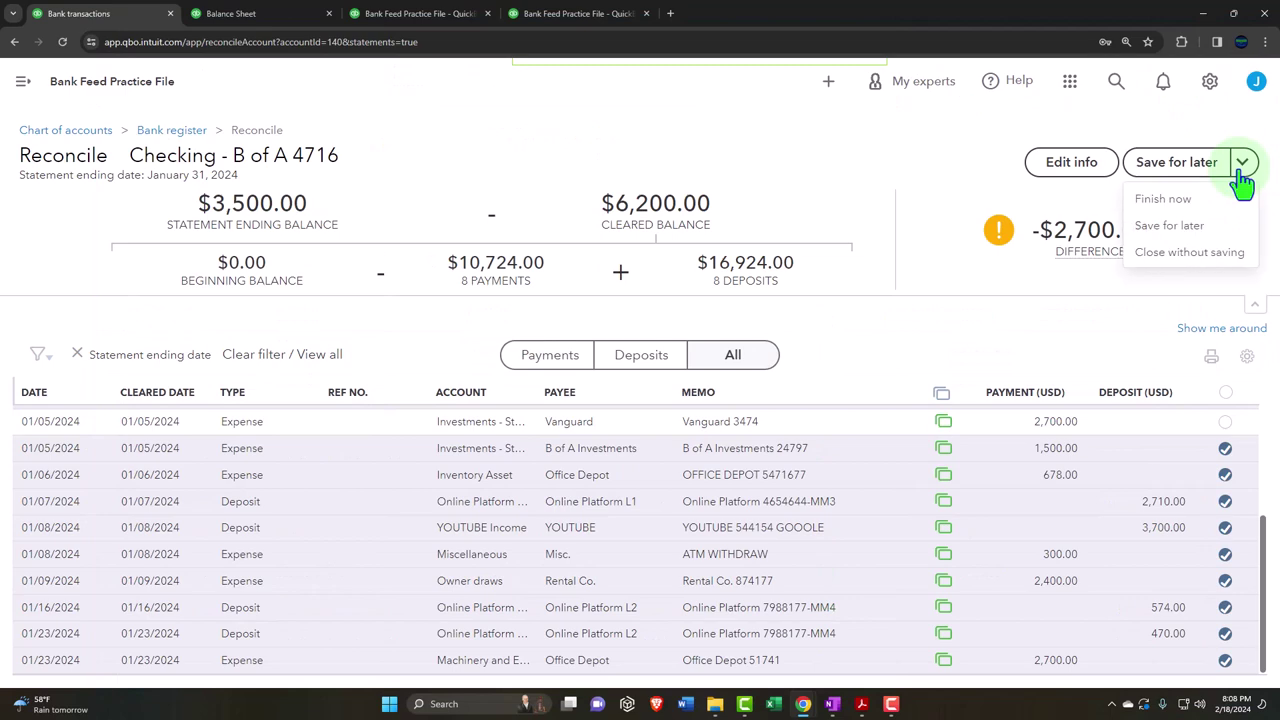
click(1172, 199)
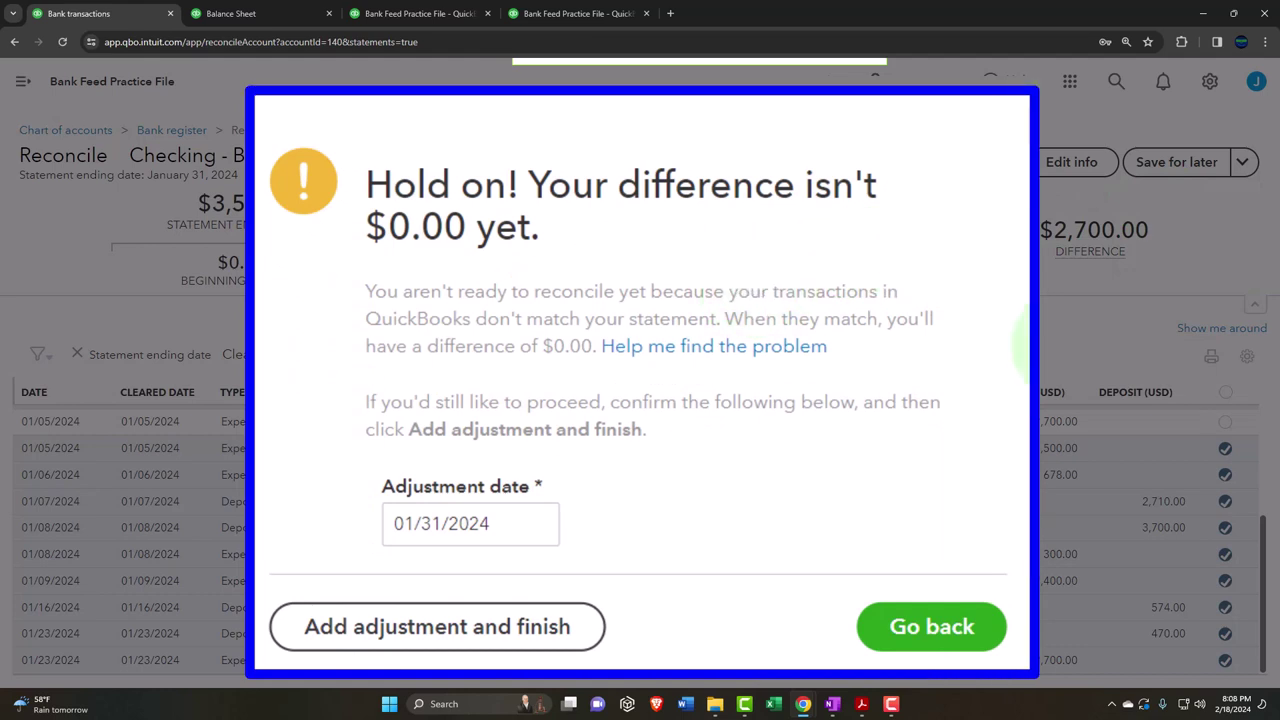
click(940, 630)
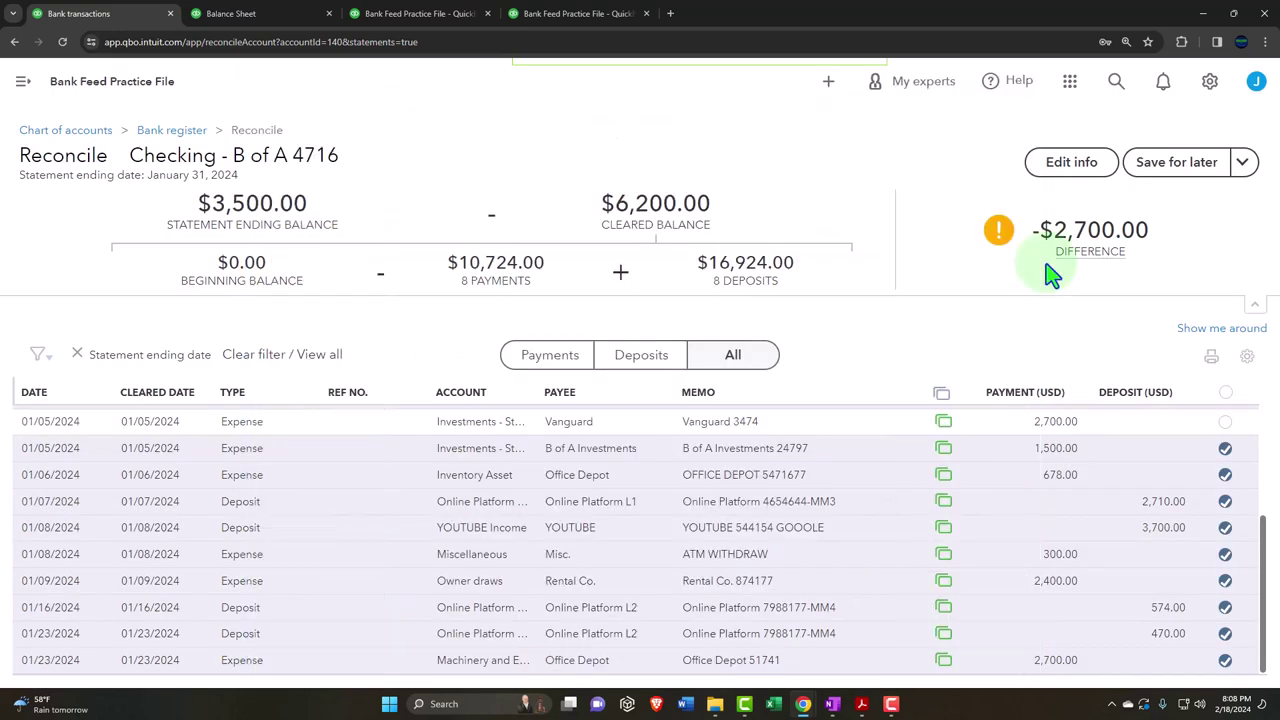
mouse_move(1063, 254)
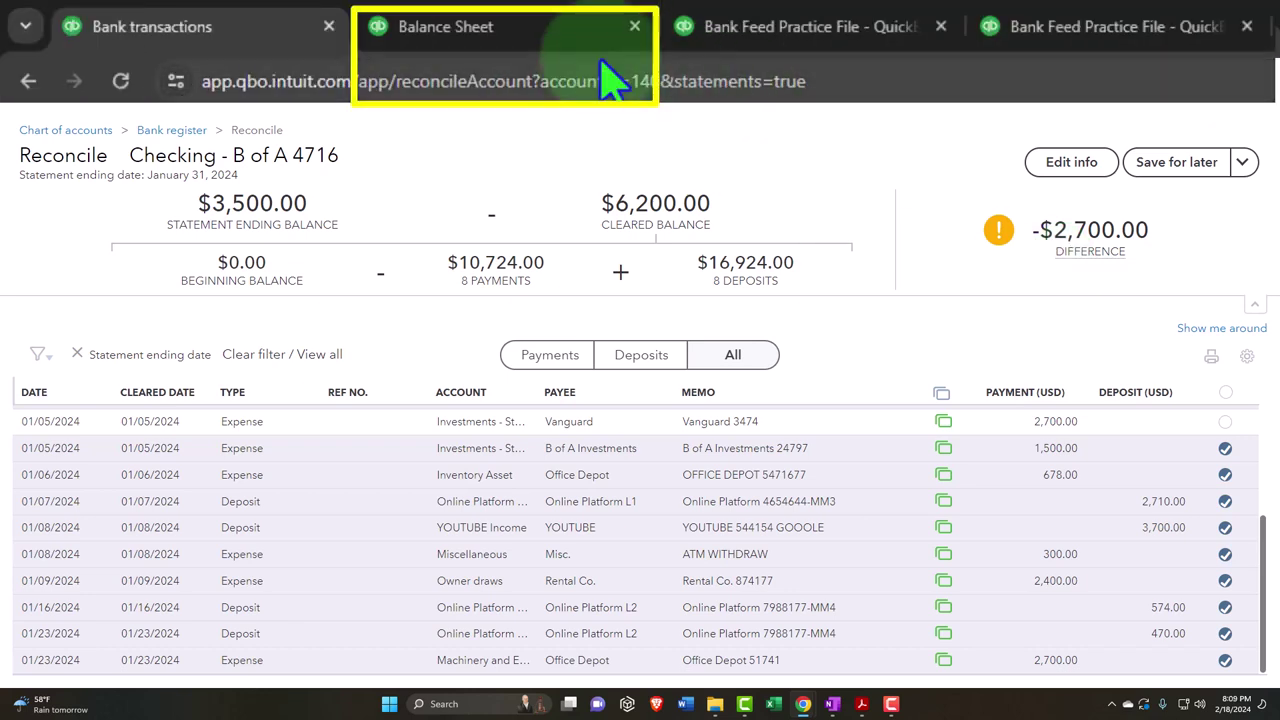
On the balance sheet report, open the transaction detail behind the January B of A checking balance
click(521, 40)
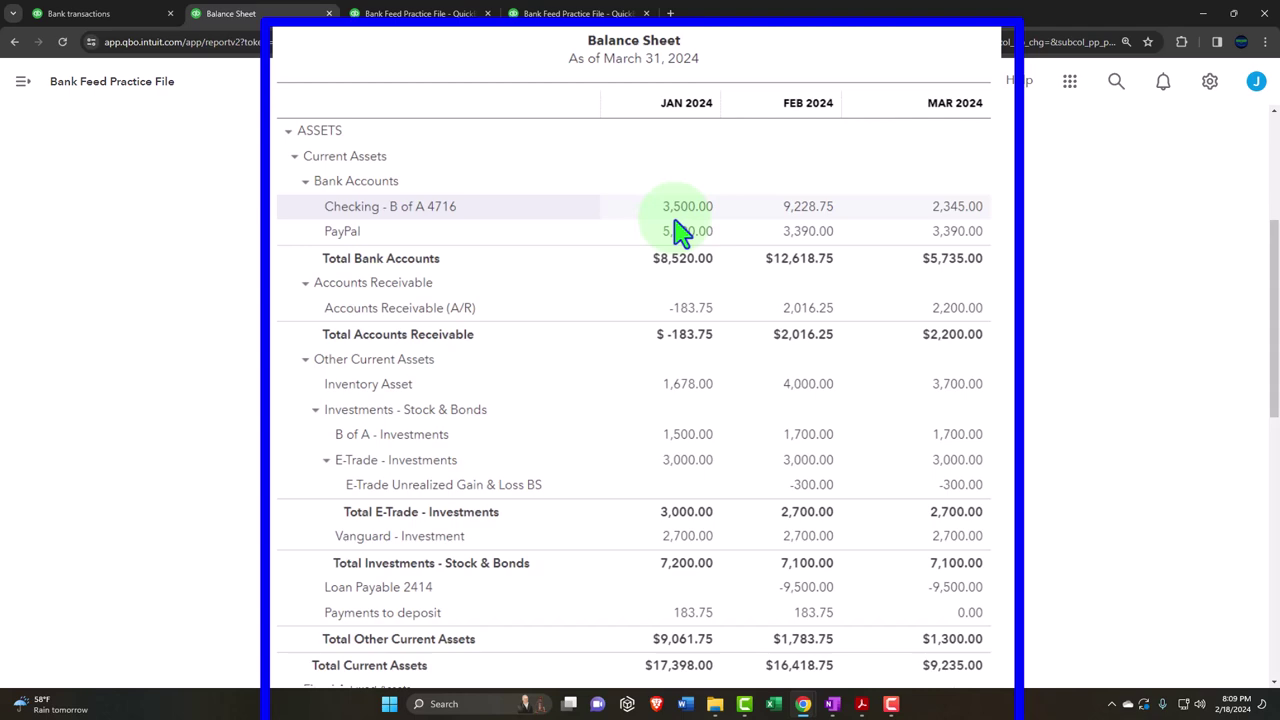
click(676, 219)
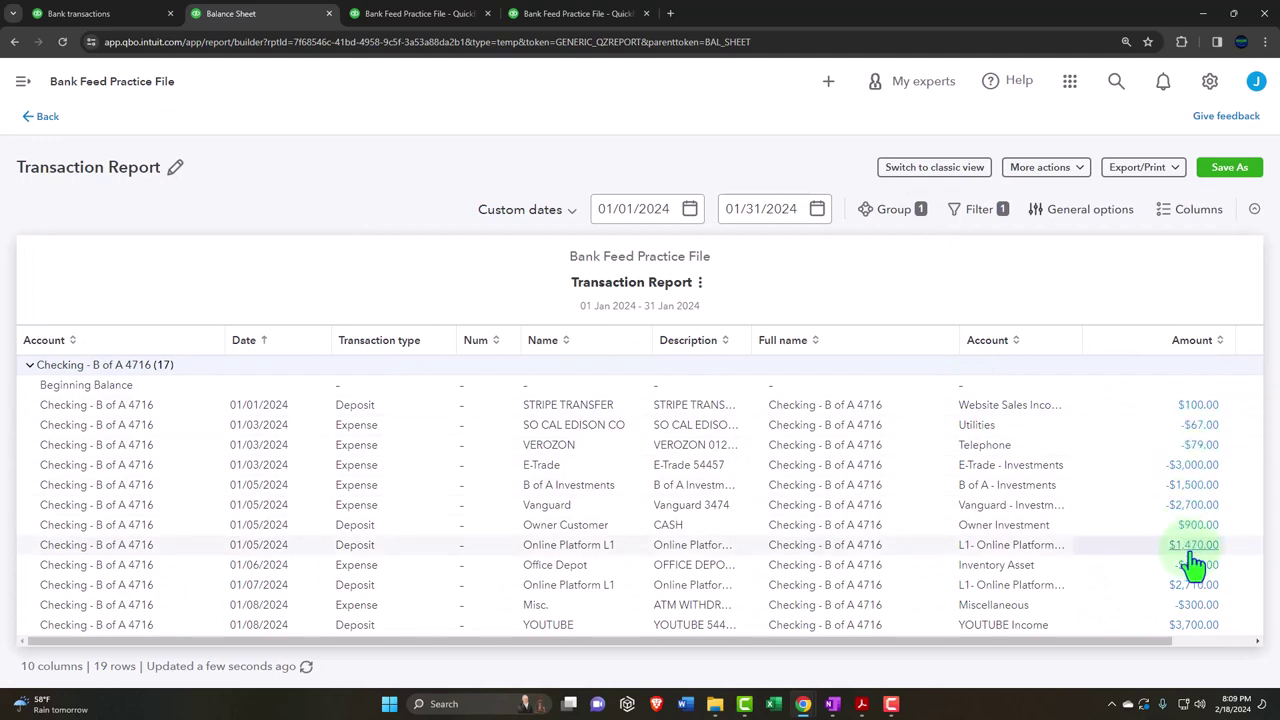
Leave the transaction detail for the balance sheet and check the 2023 profit and loss report
click(40, 118)
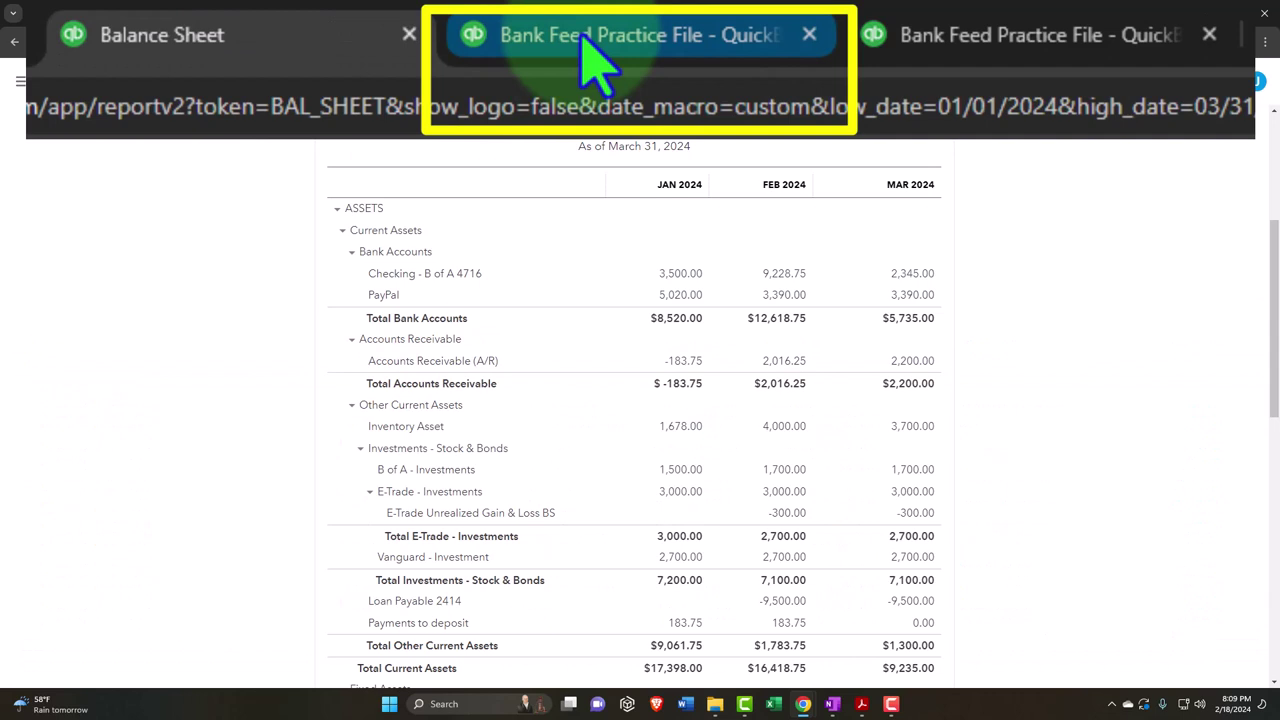
click(408, 16)
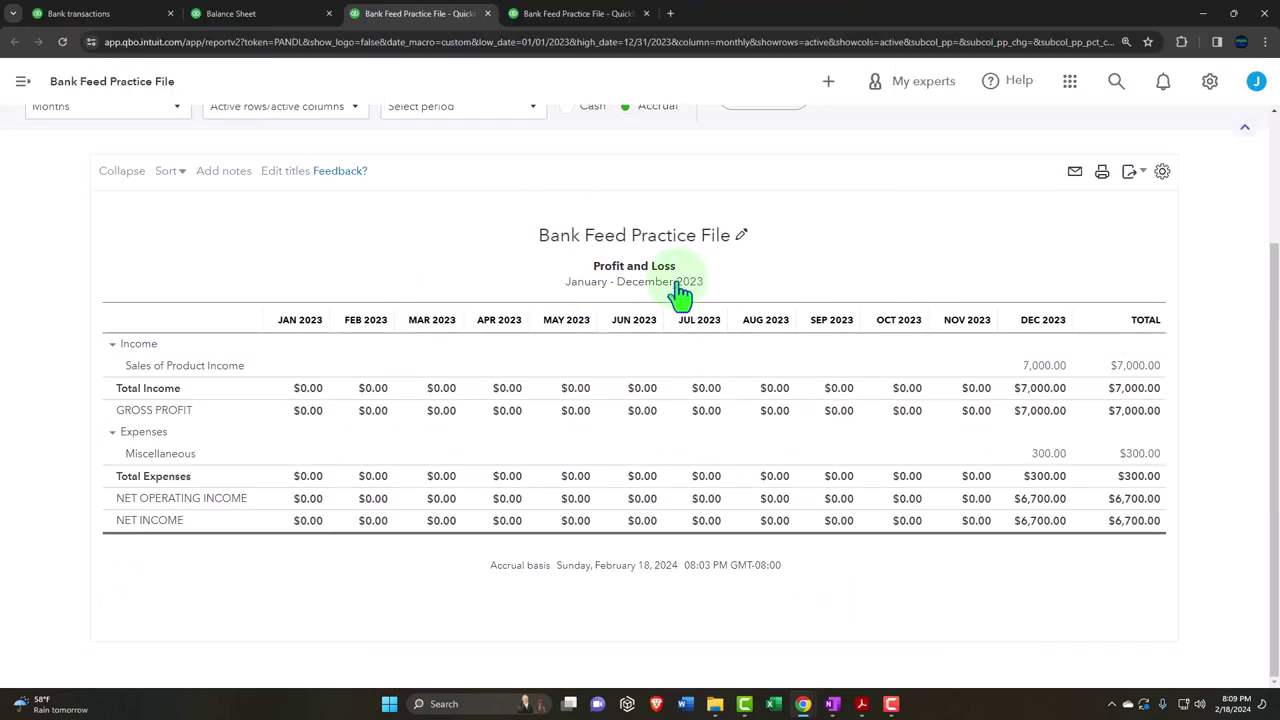
click(240, 15)
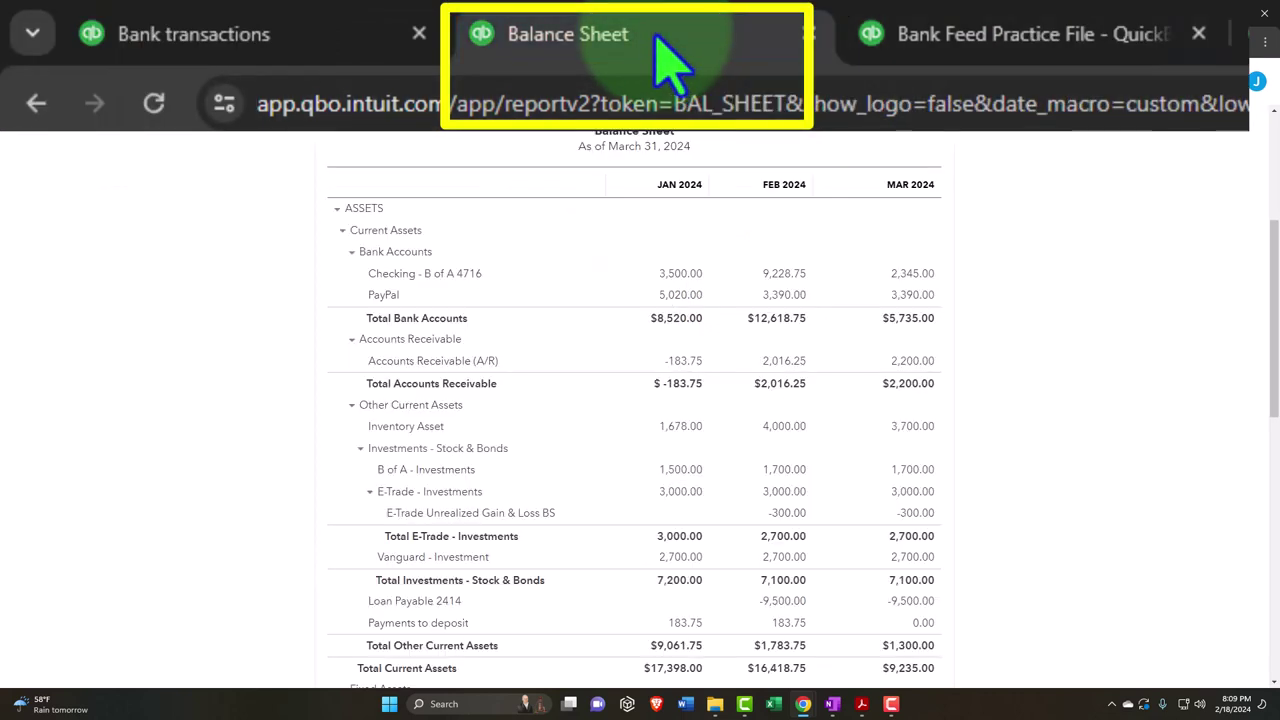
Mark the 2,700.00 Vanguard payment as cleared in the B of A checking reconciliation and finish the reconciliation
click(122, 14)
mouse_move(1057, 232)
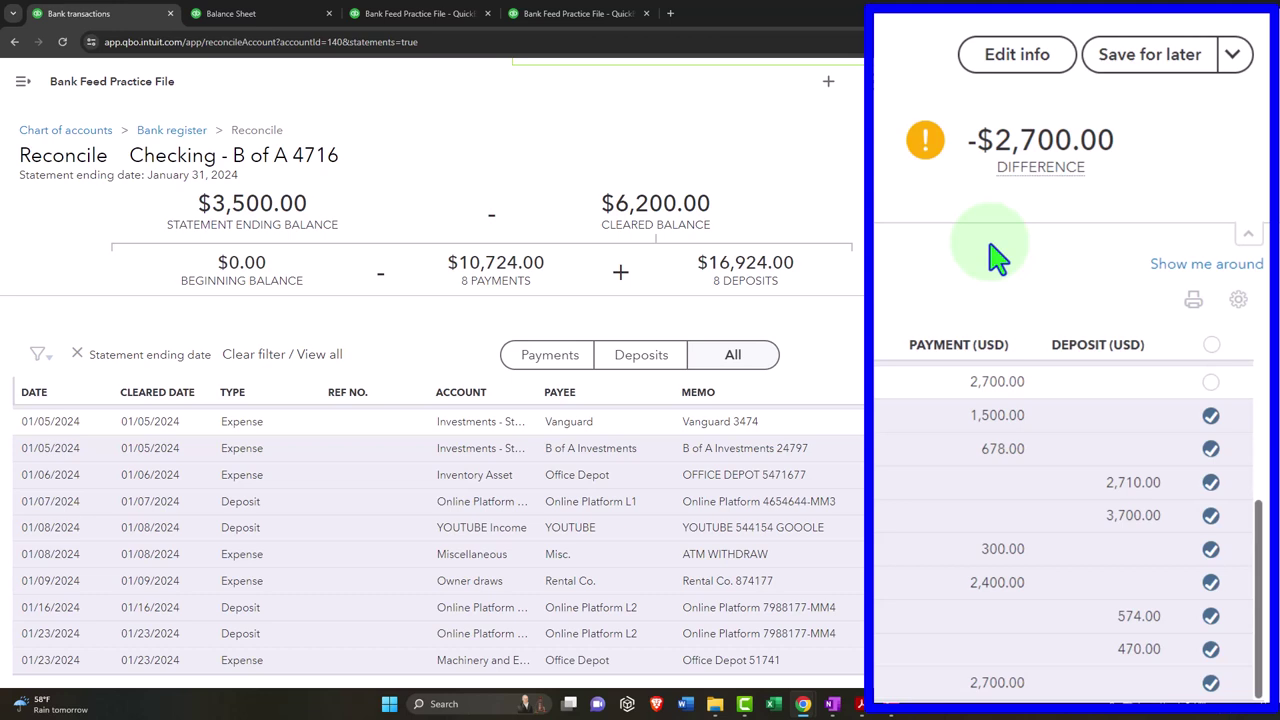
click(1211, 388)
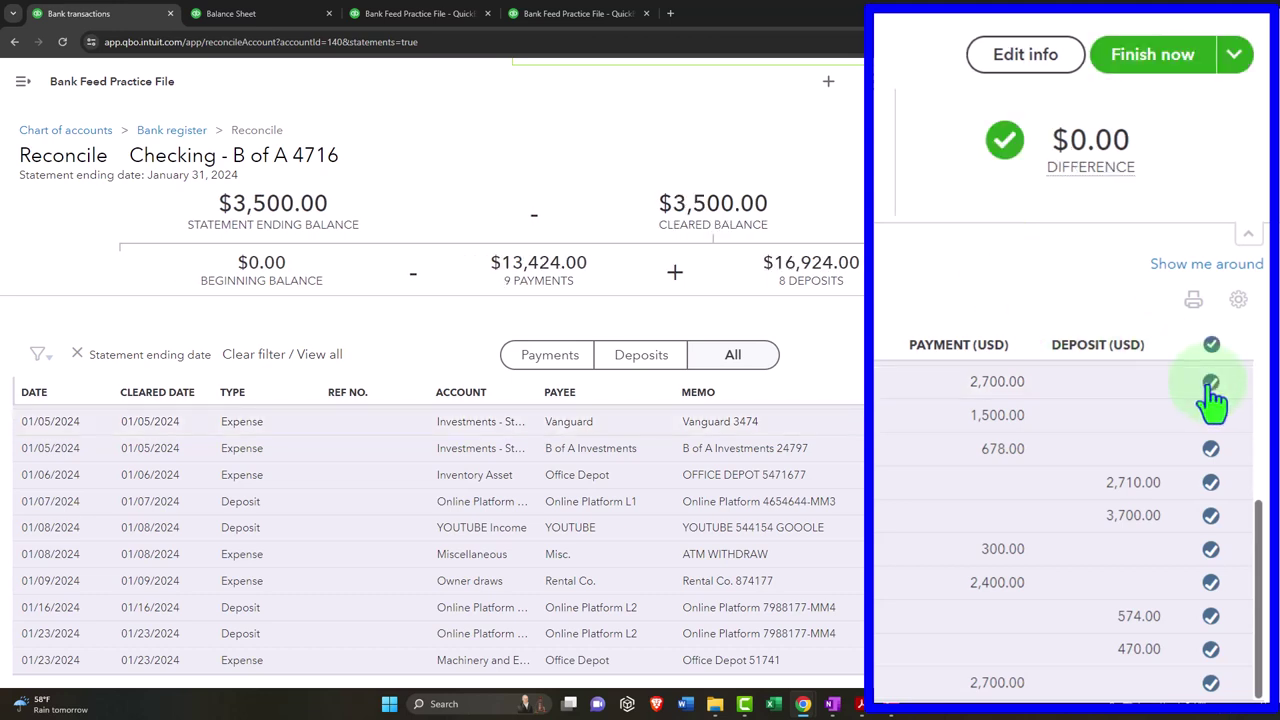
click(1145, 70)
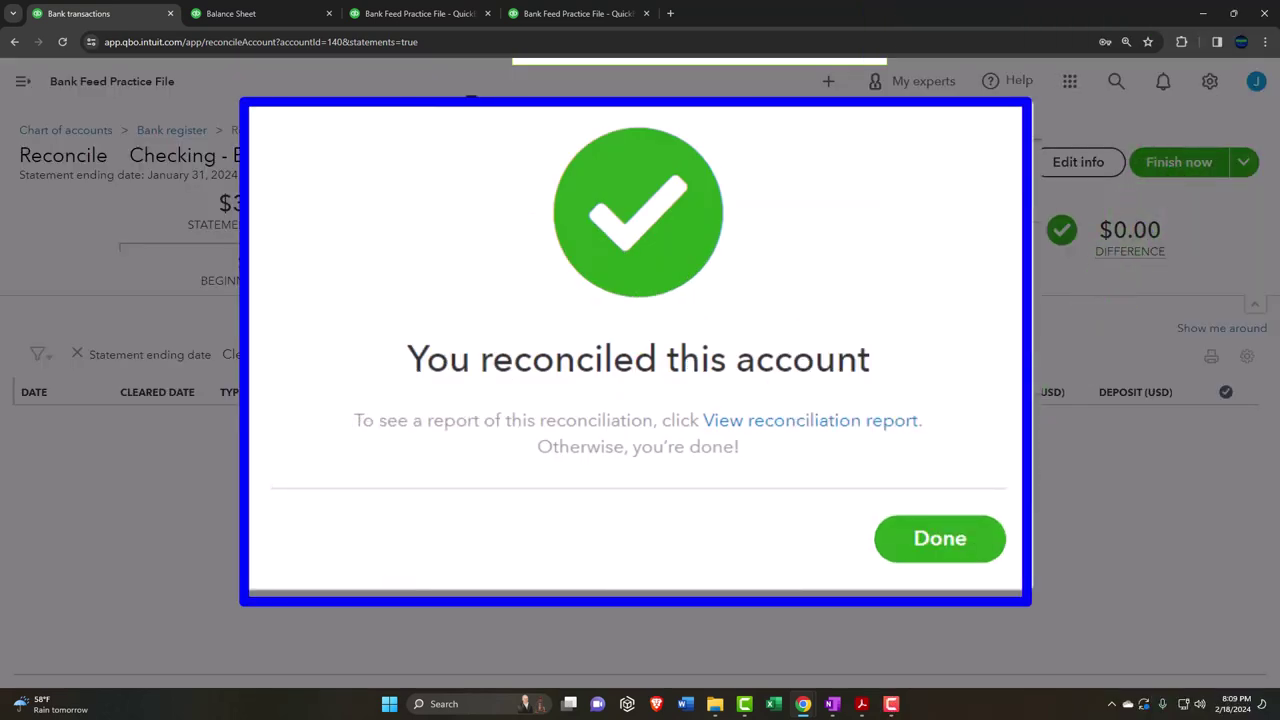
click(948, 545)
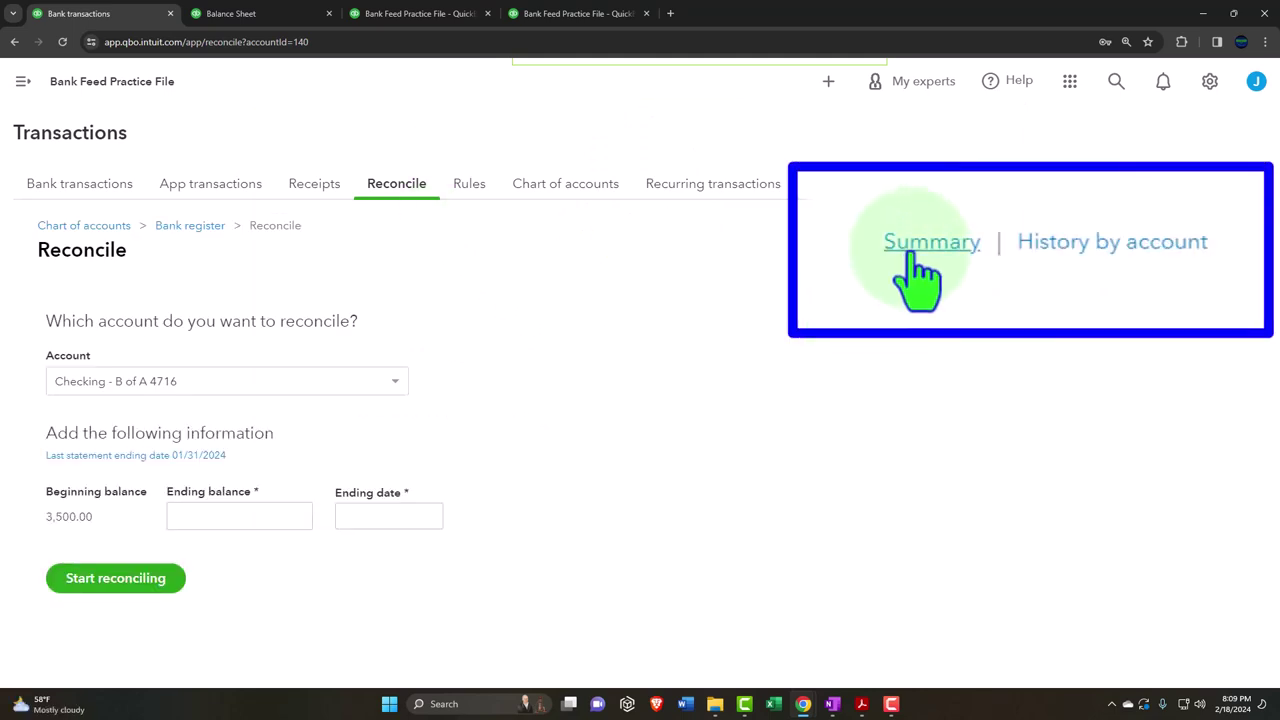
View the reconciliation summary and the reconciliation history for Checking - B of A 4716
click(1092, 248)
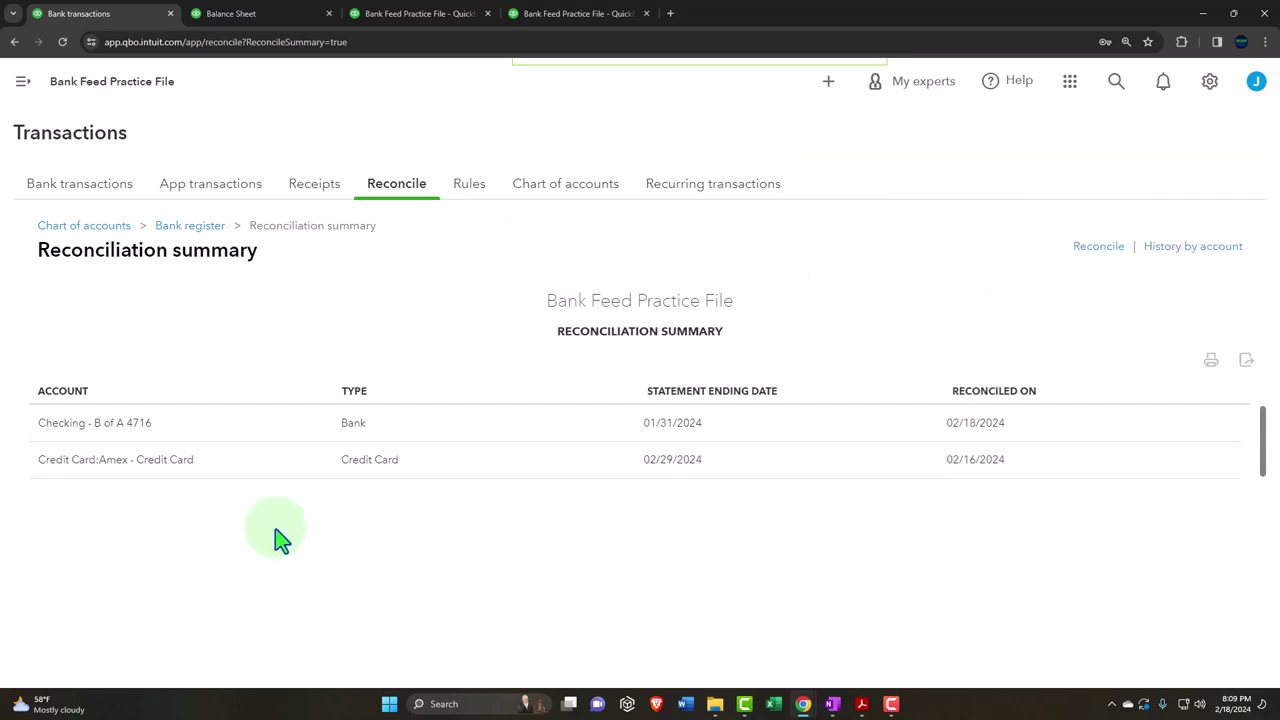
click(1195, 252)
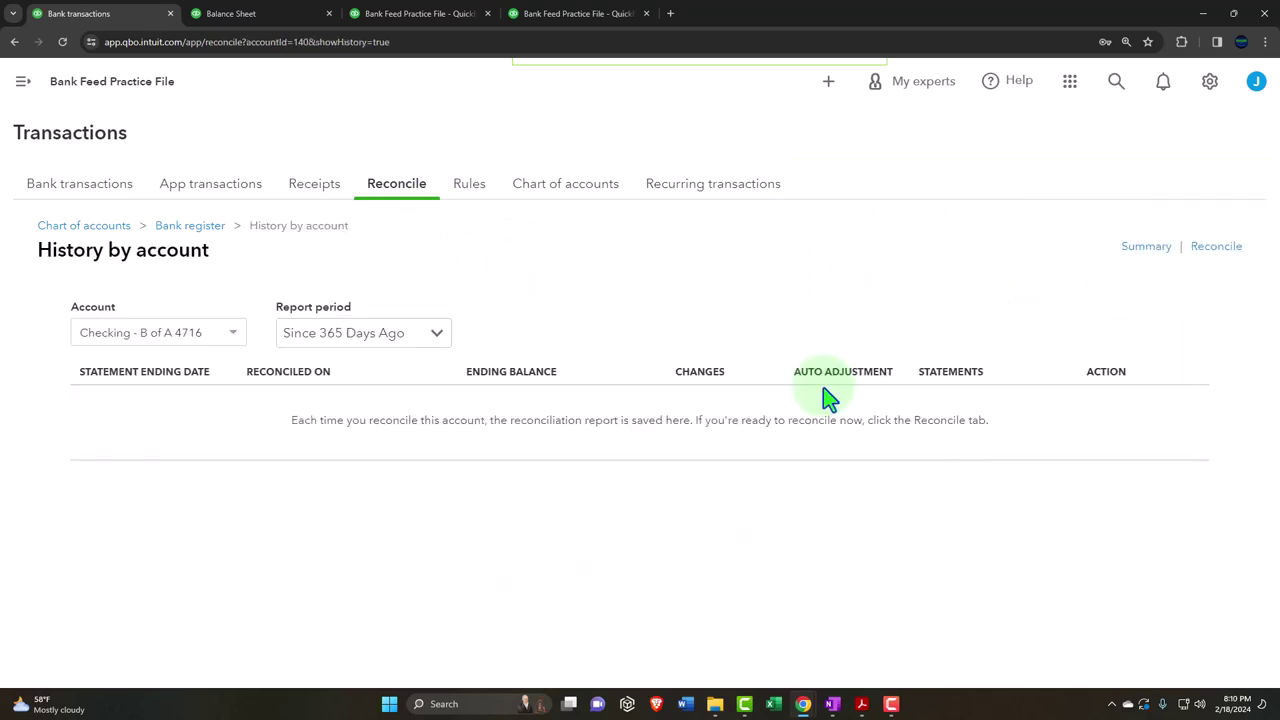
click(236, 334)
click(418, 300)
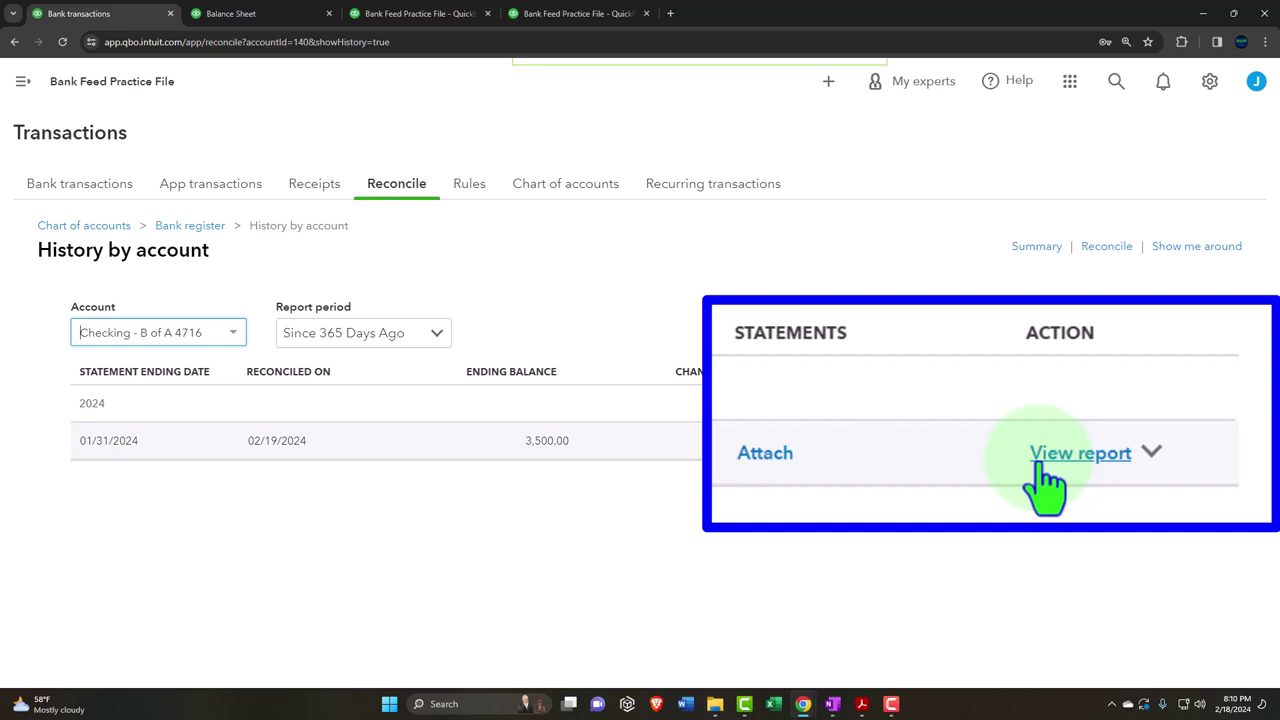
Search the reports for "rec" and open Reconciliation Reports, returning to the checking account's reconciliation history
click(830, 86)
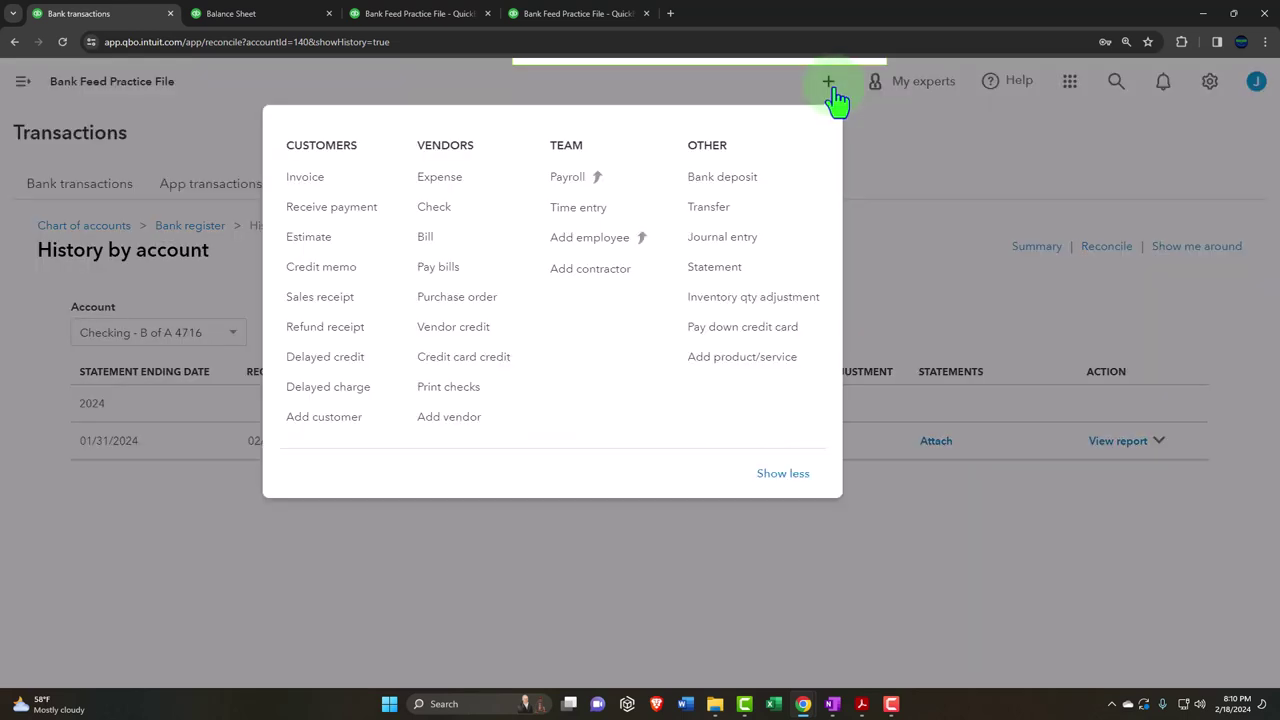
click(832, 90)
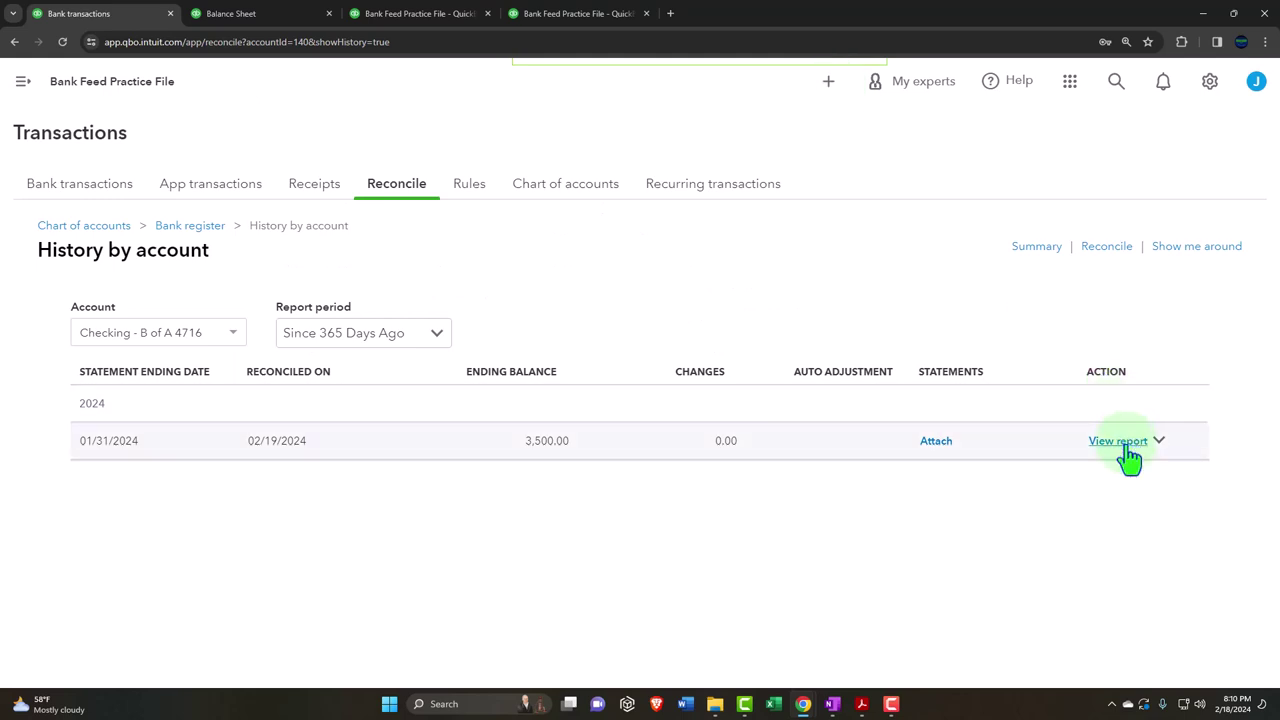
click(22, 82)
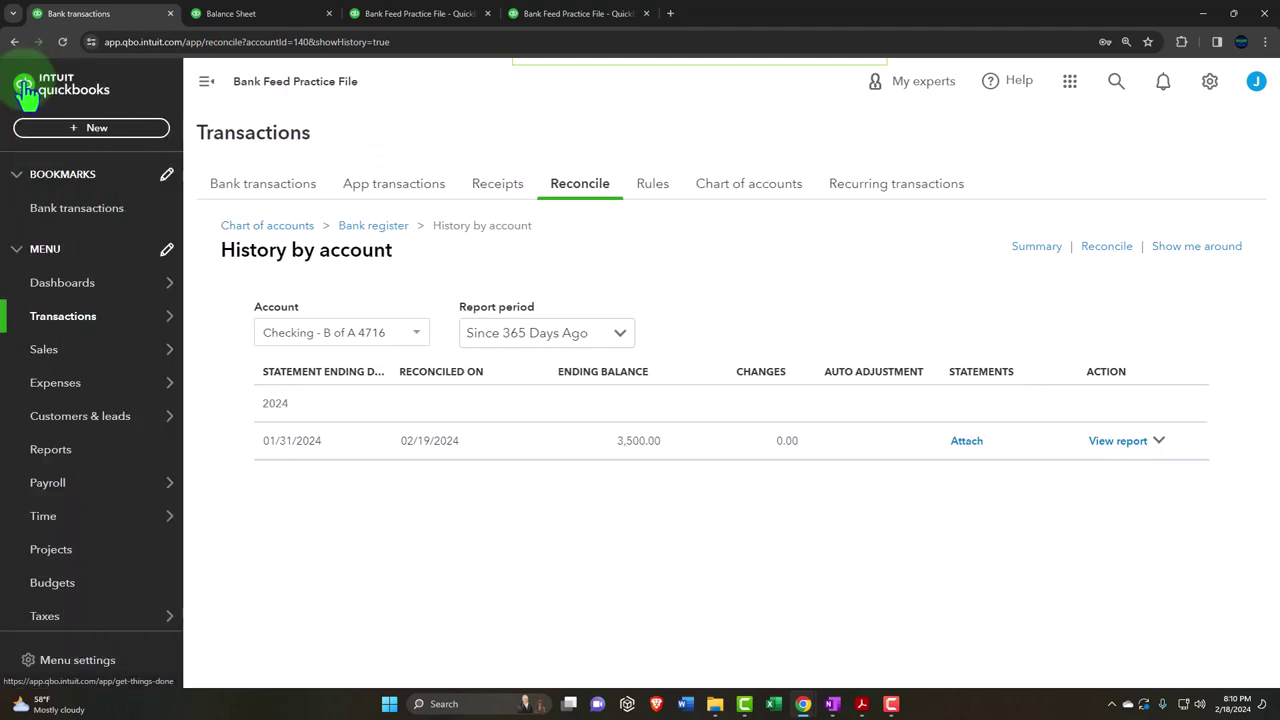
mouse_move(57, 355)
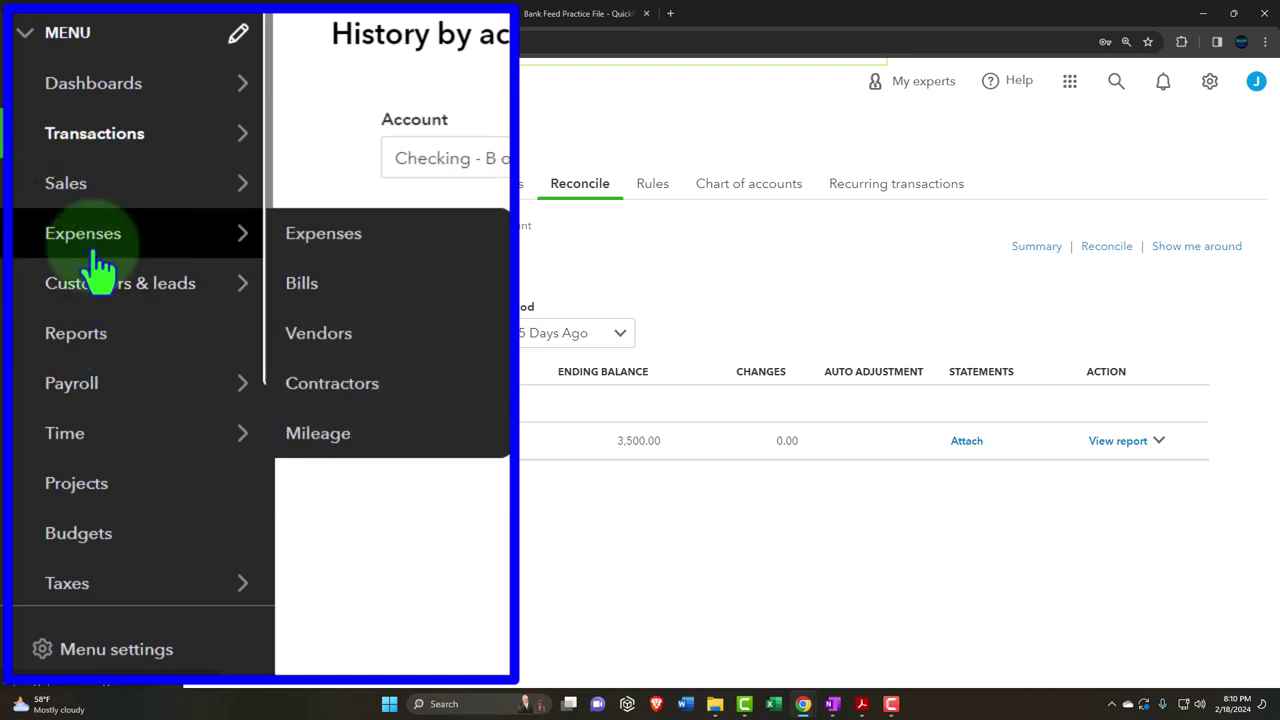
click(57, 467)
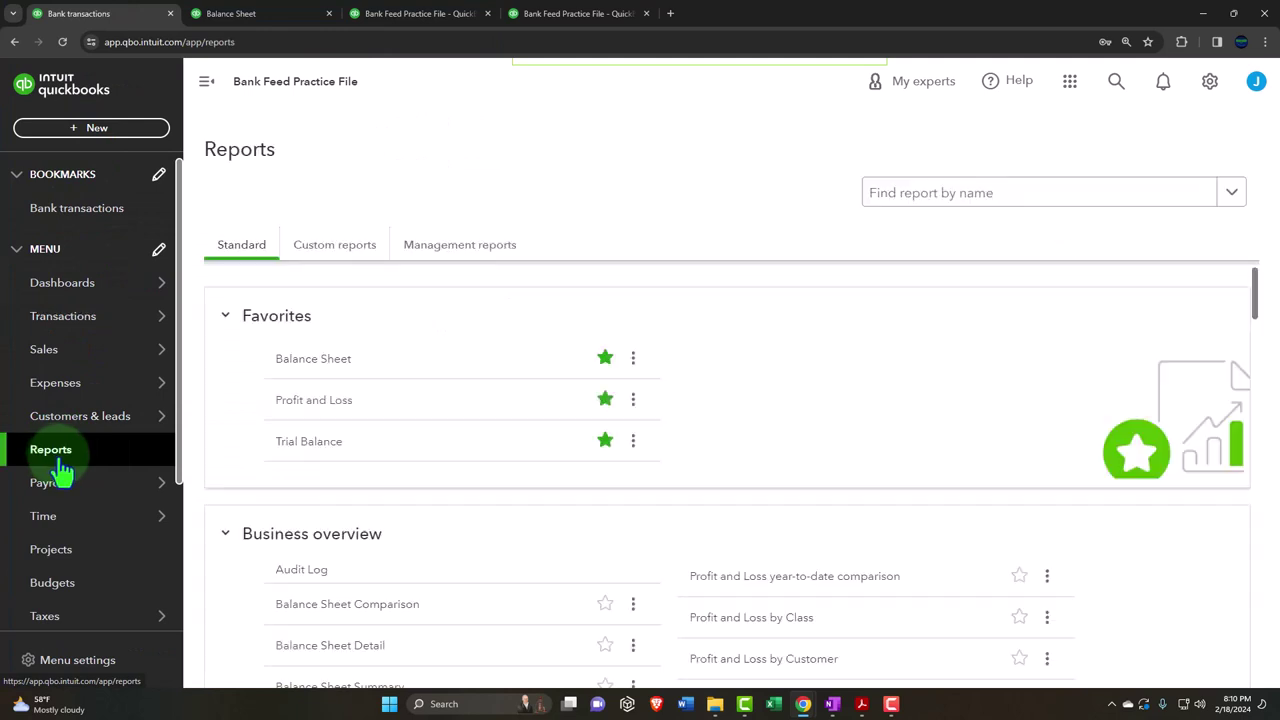
click(929, 198)
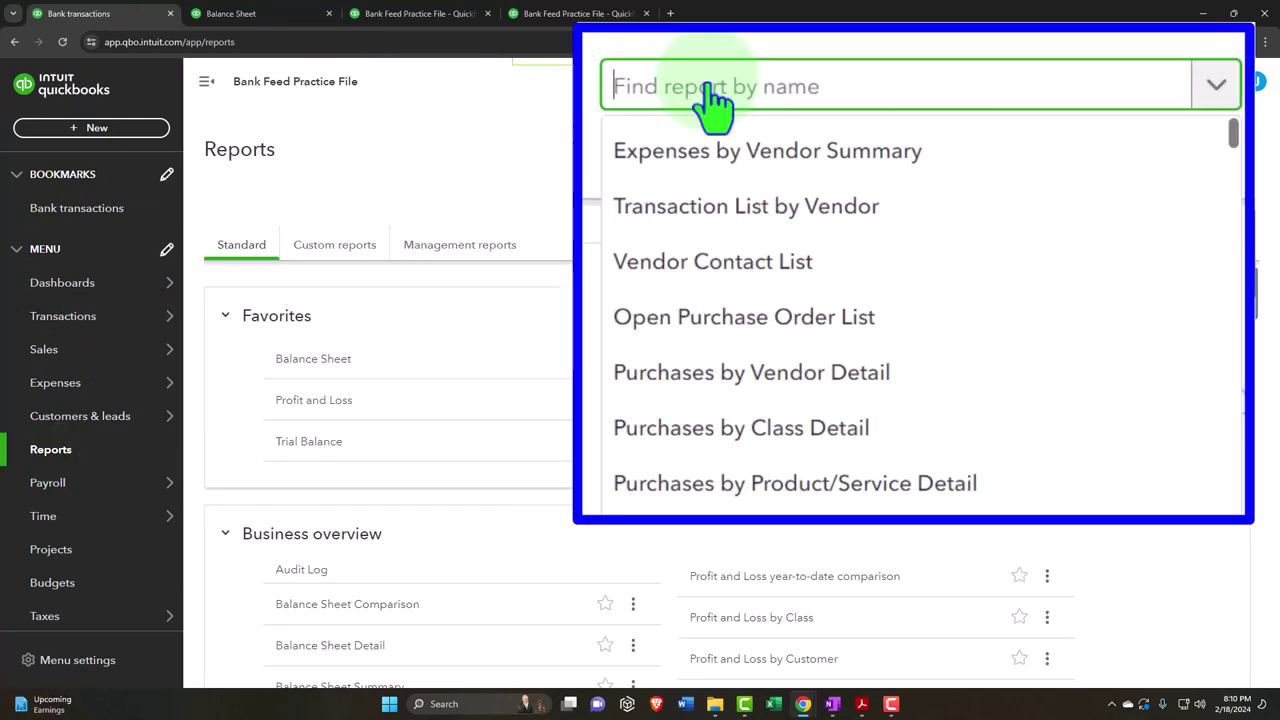
text(rec)
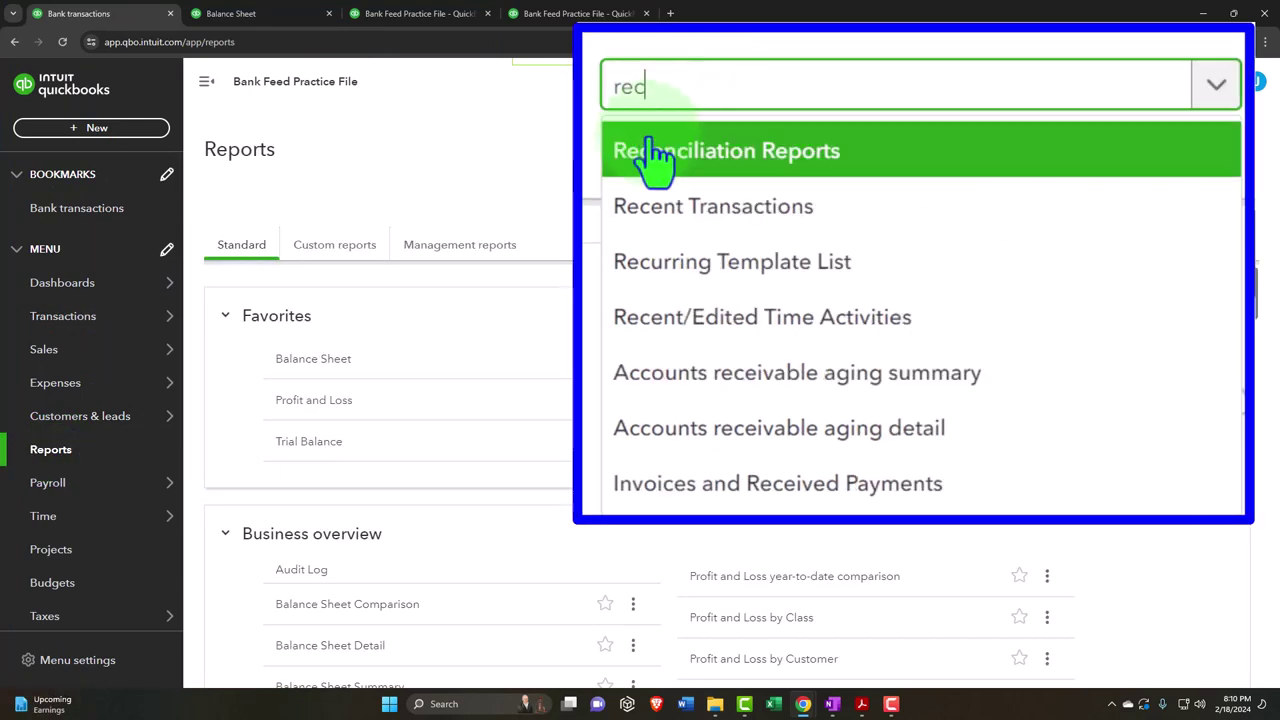
click(748, 156)
mouse_move(126, 316)
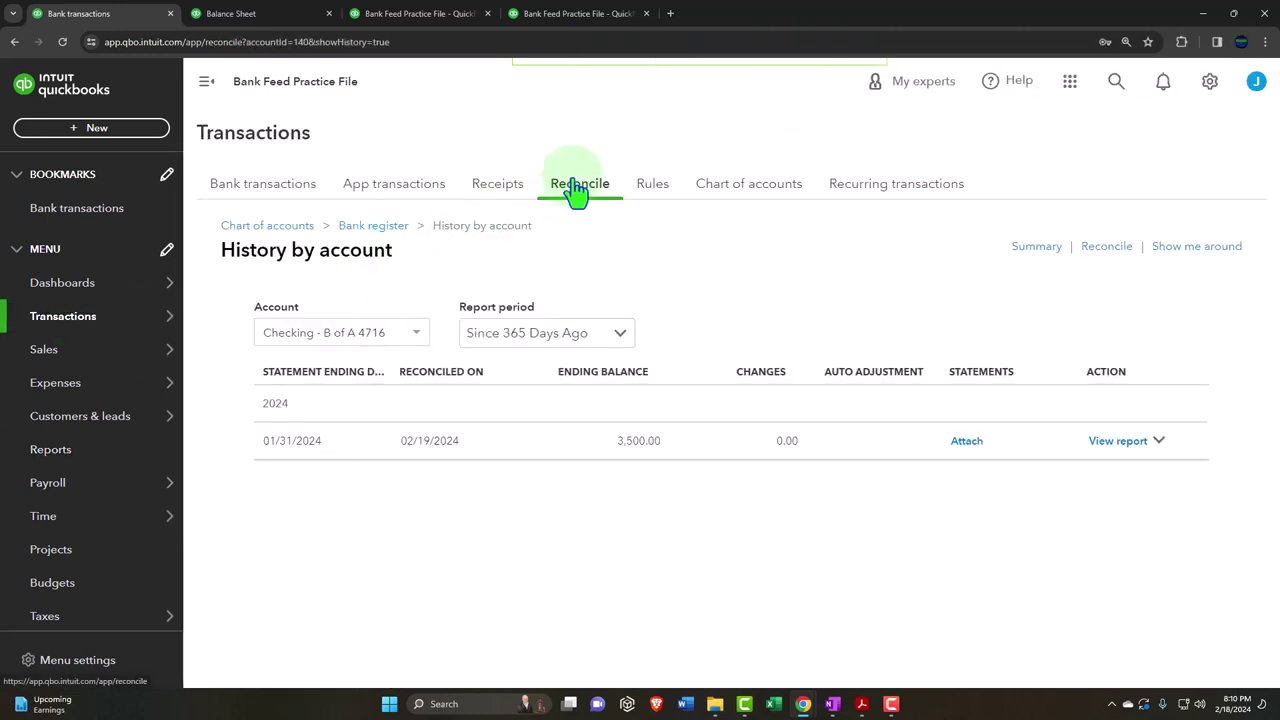
Open the reconciliation report for the statement ending 01/31/2024 and review its summary section
click(206, 81)
click(1100, 443)
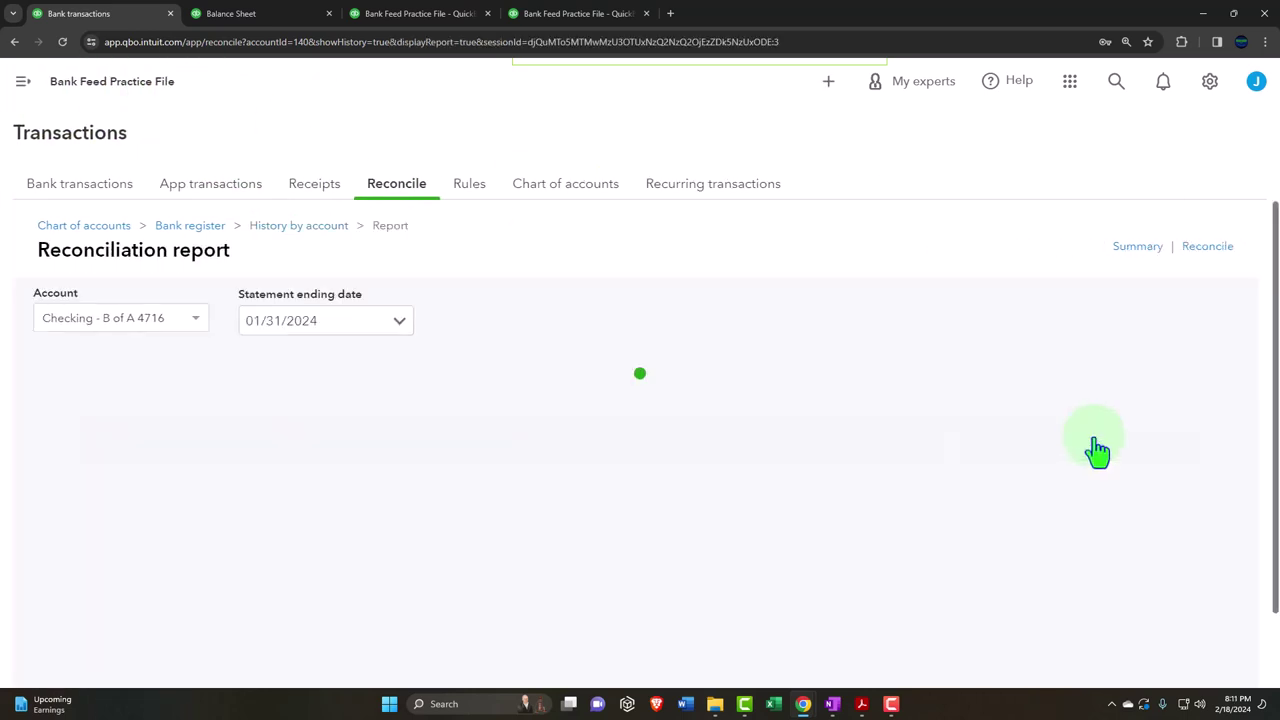
scroll(694, 488, down, 3)
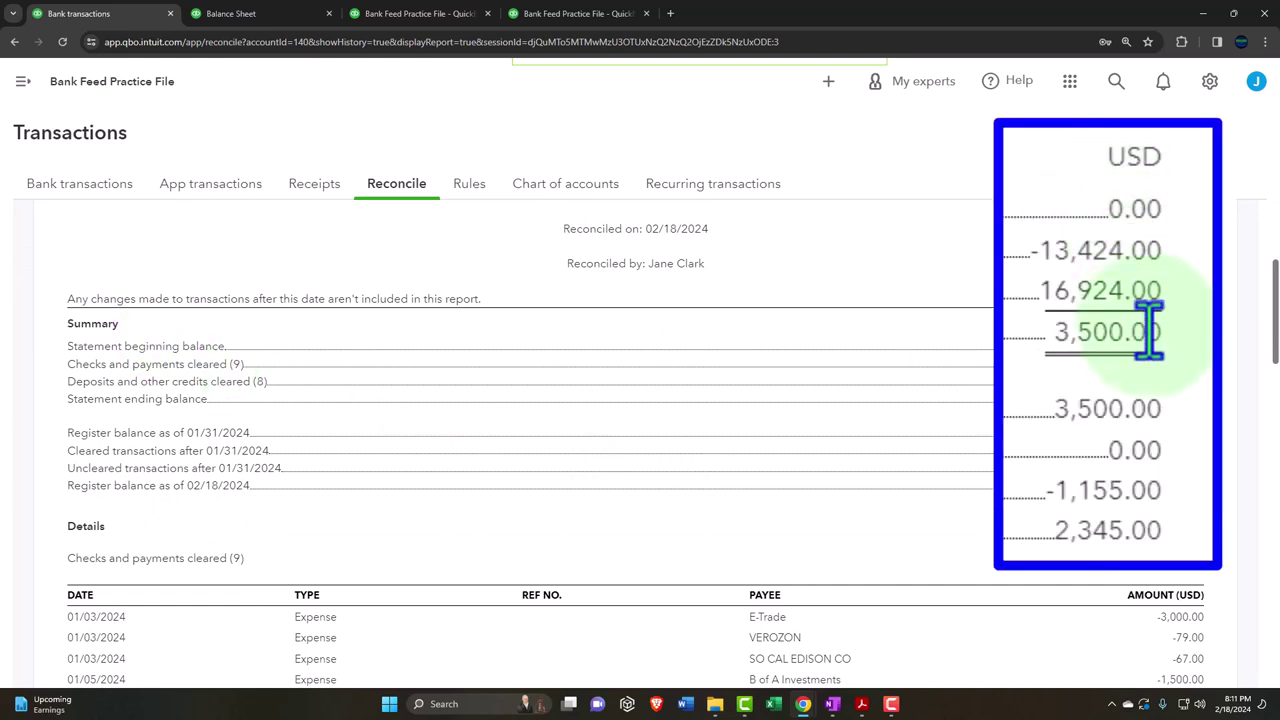
scroll(1195, 392, down, 1)
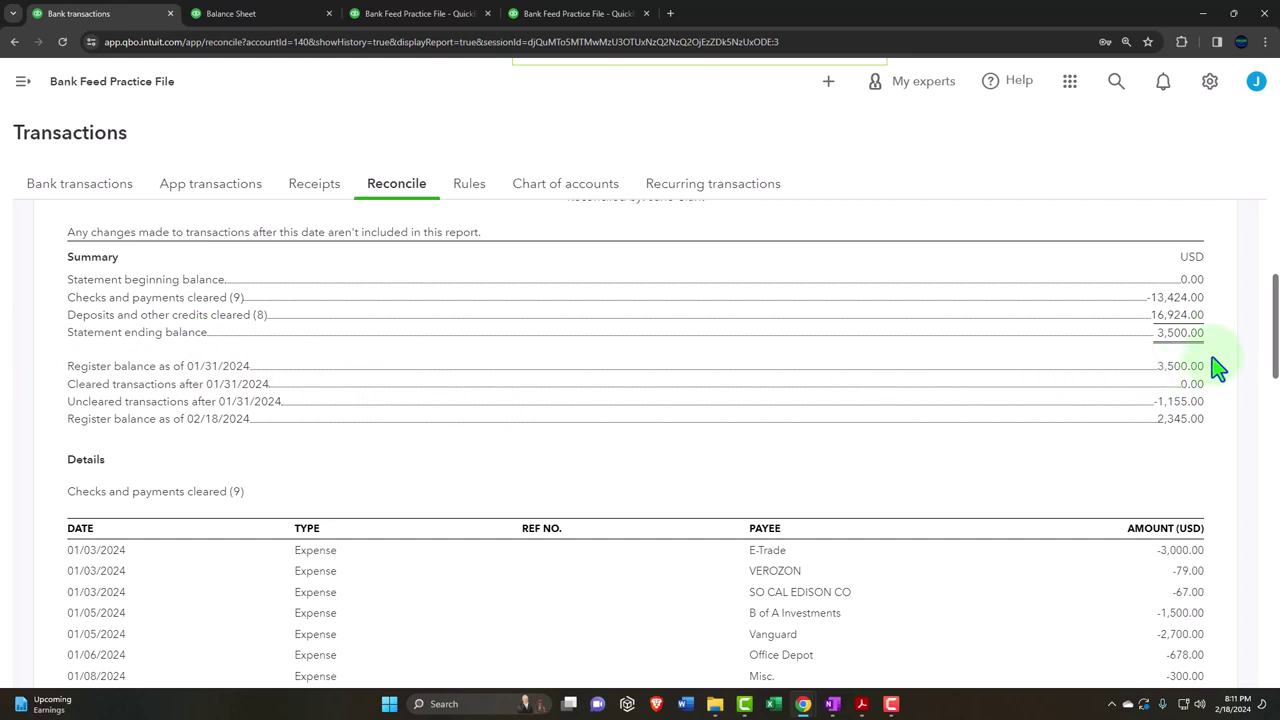
Compare the reconciled ending balance with the January checking balance on the balance sheet and the January bank statement
click(257, 14)
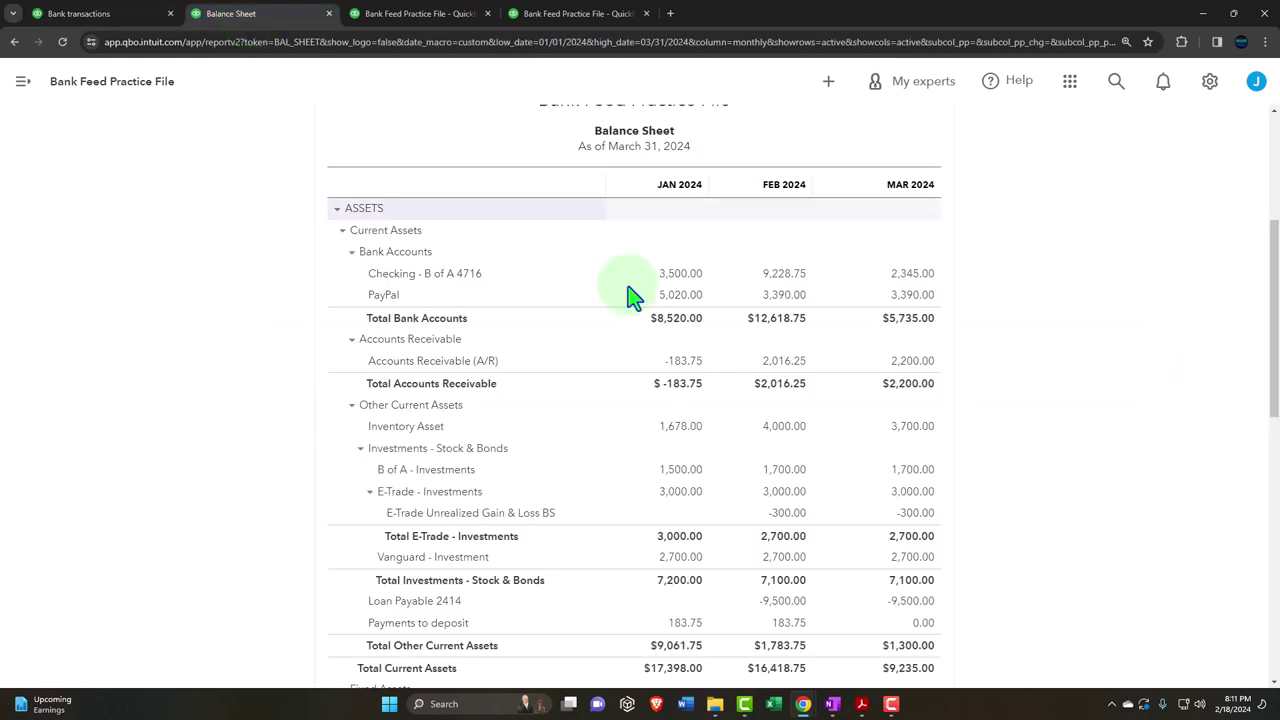
click(861, 704)
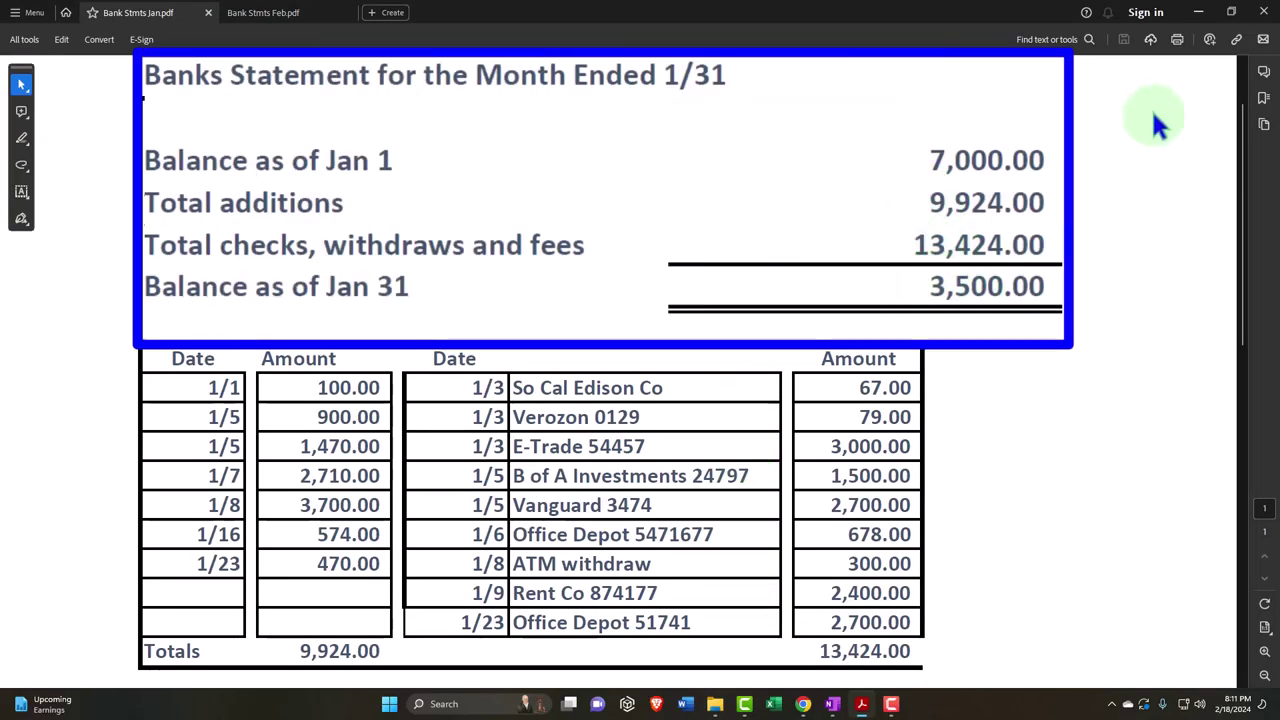
click(1197, 13)
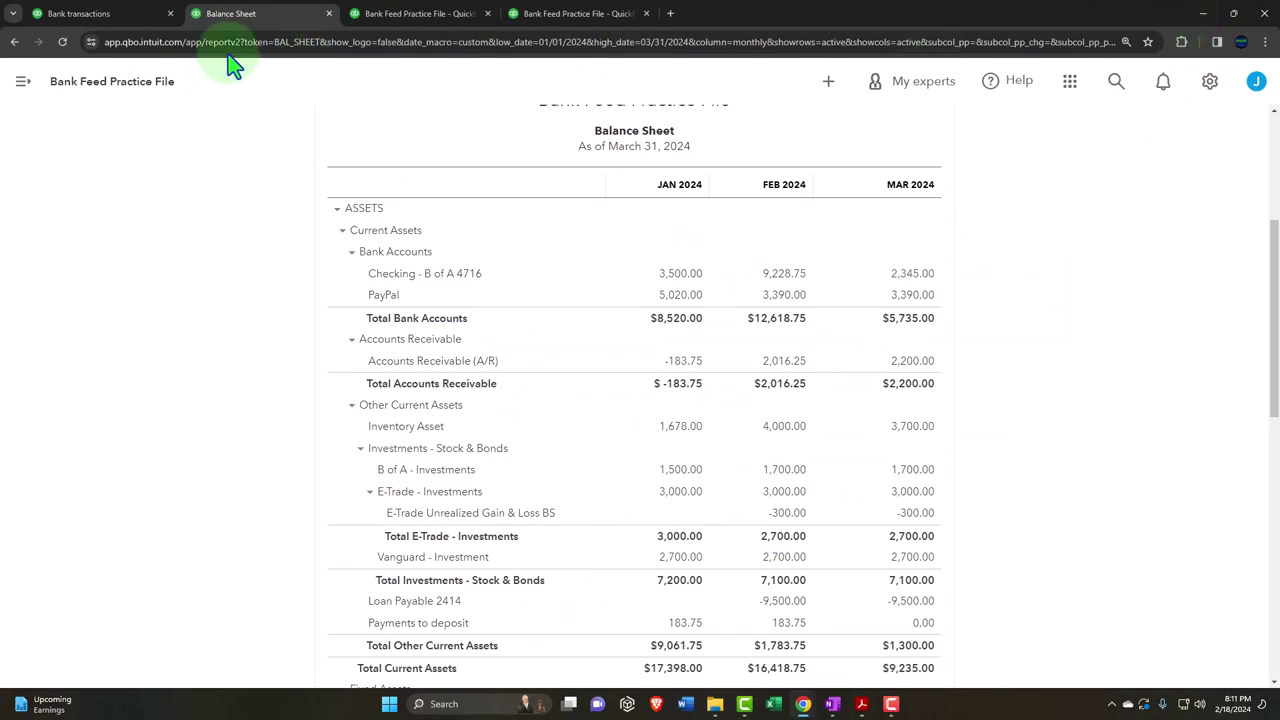
Examine the reconciliation report's cleared payments and deposits, the uncleared transactions after 01/31/2024, and the summary balances
click(80, 13)
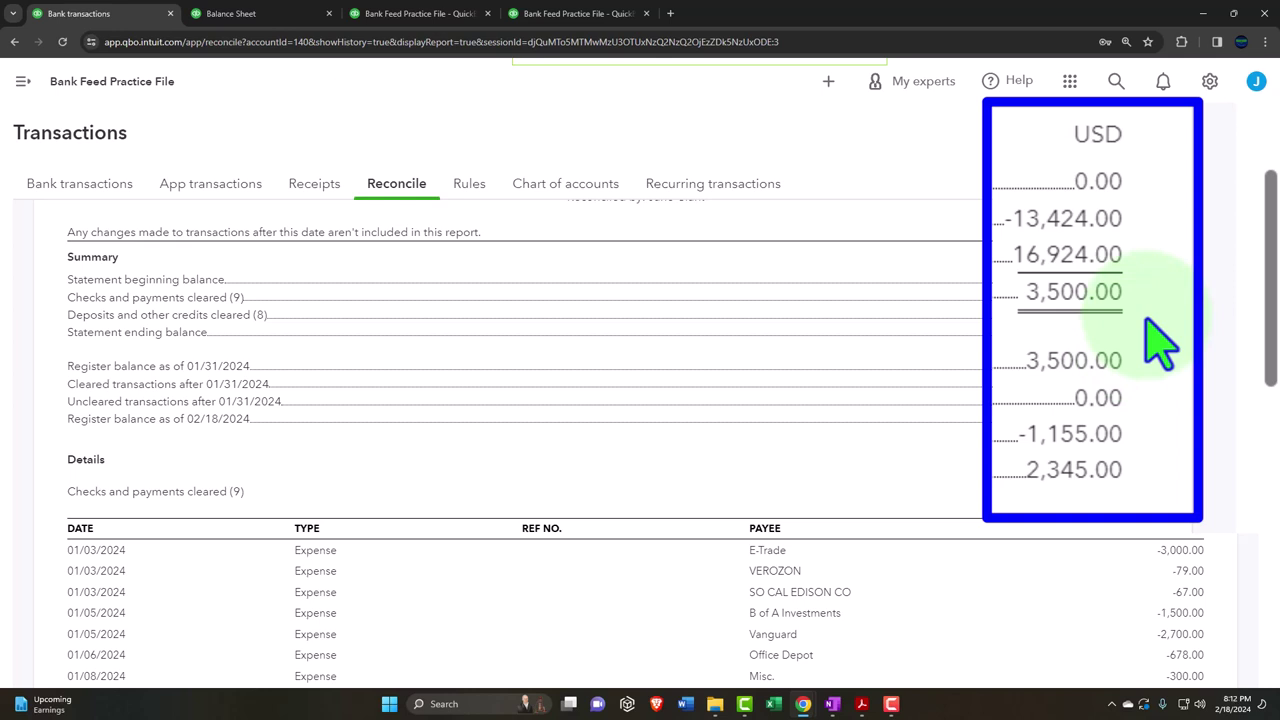
scroll(1215, 345, down, 4)
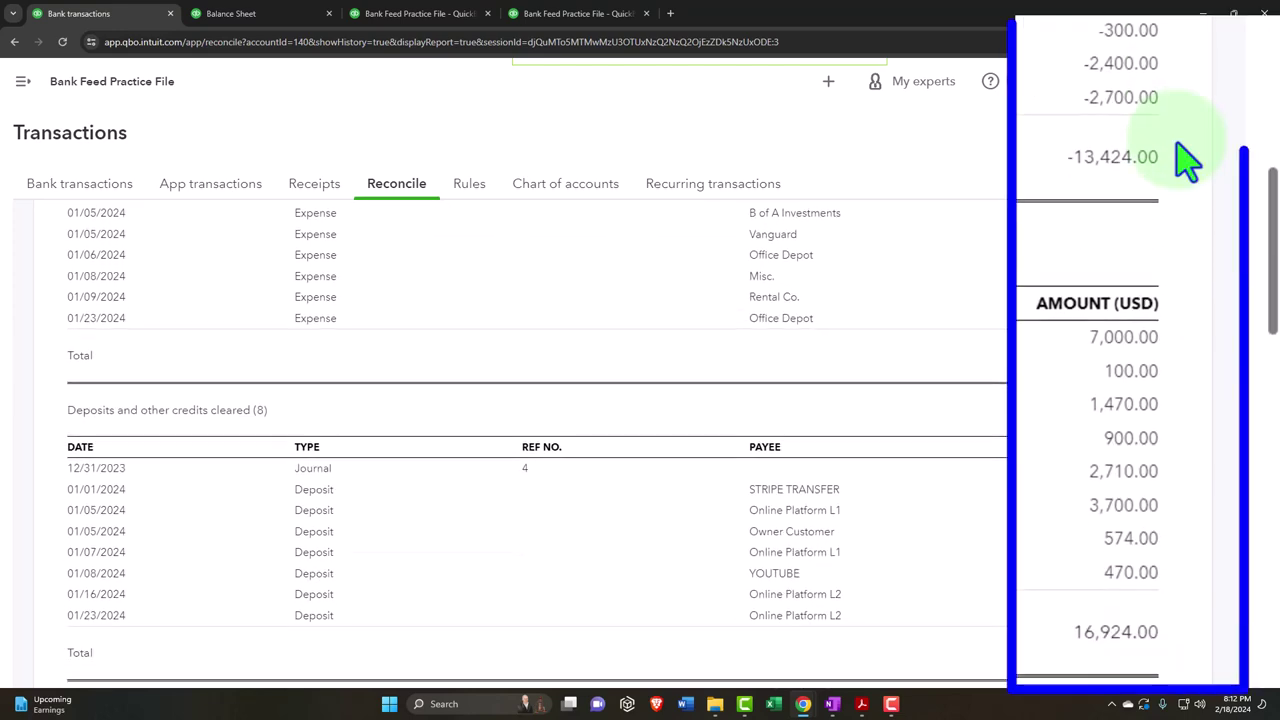
scroll(1185, 160, down, 3)
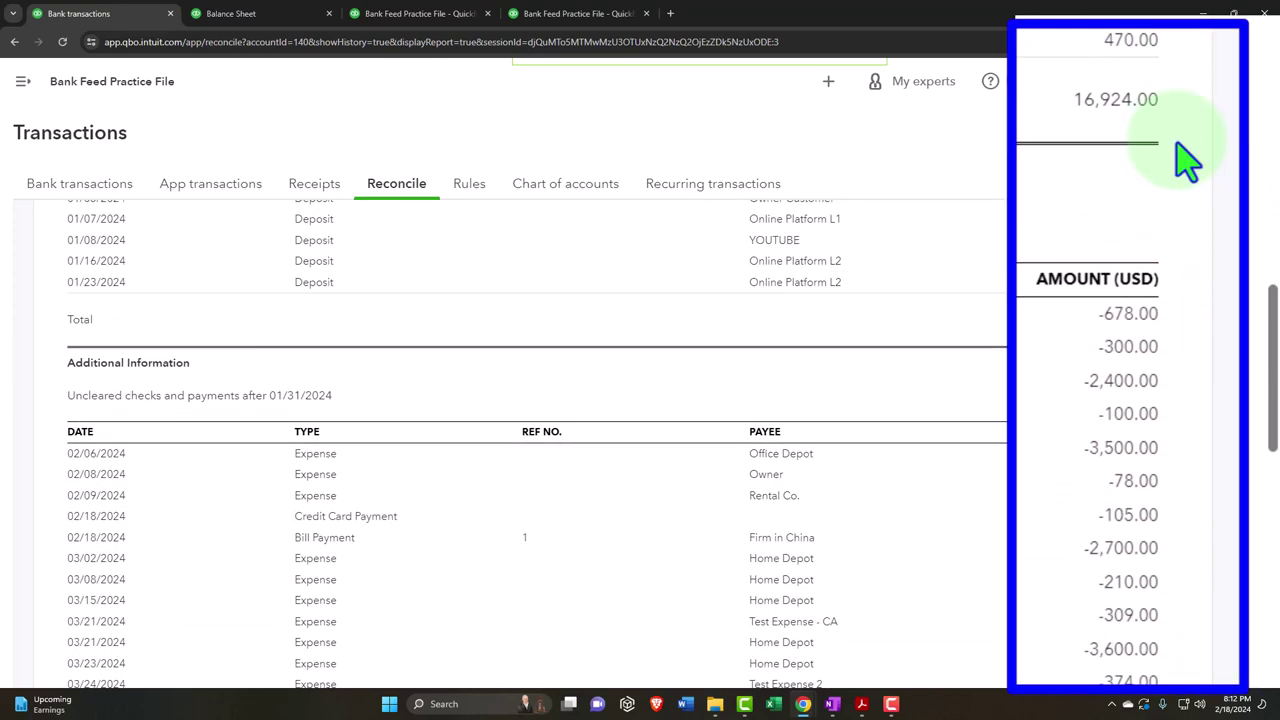
scroll(1185, 160, up, 6)
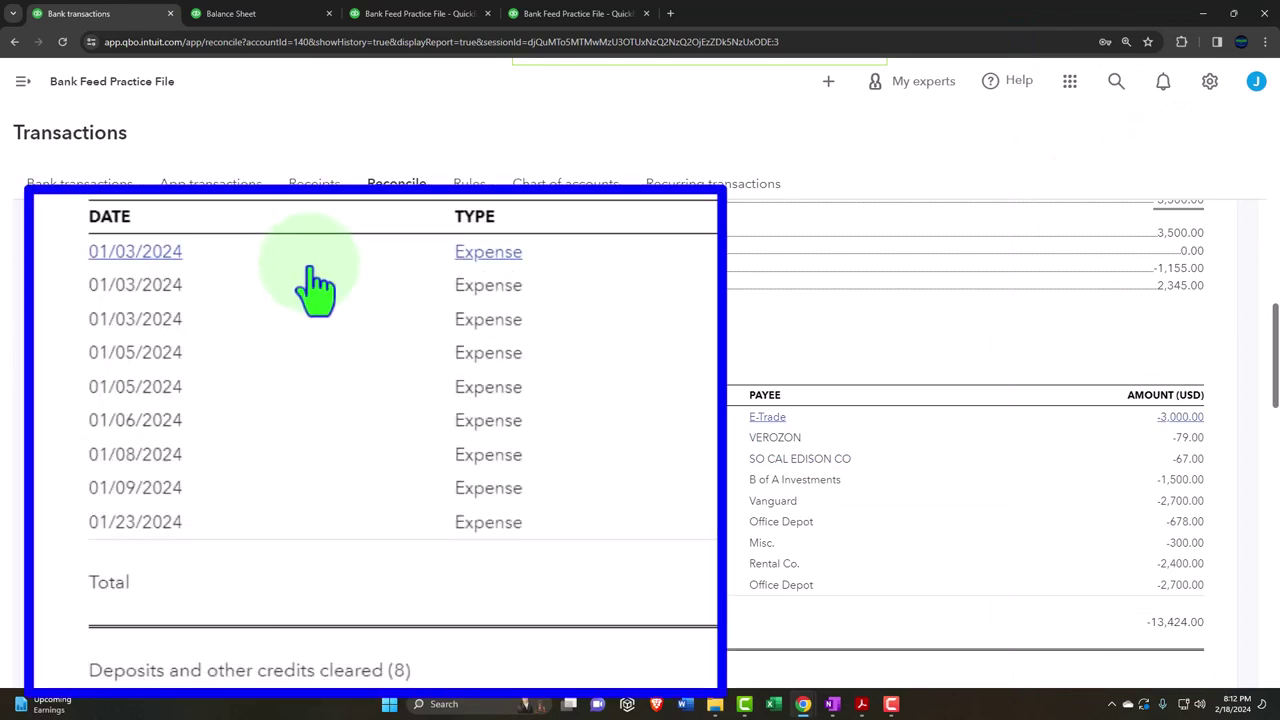
scroll(315, 290, down, 4)
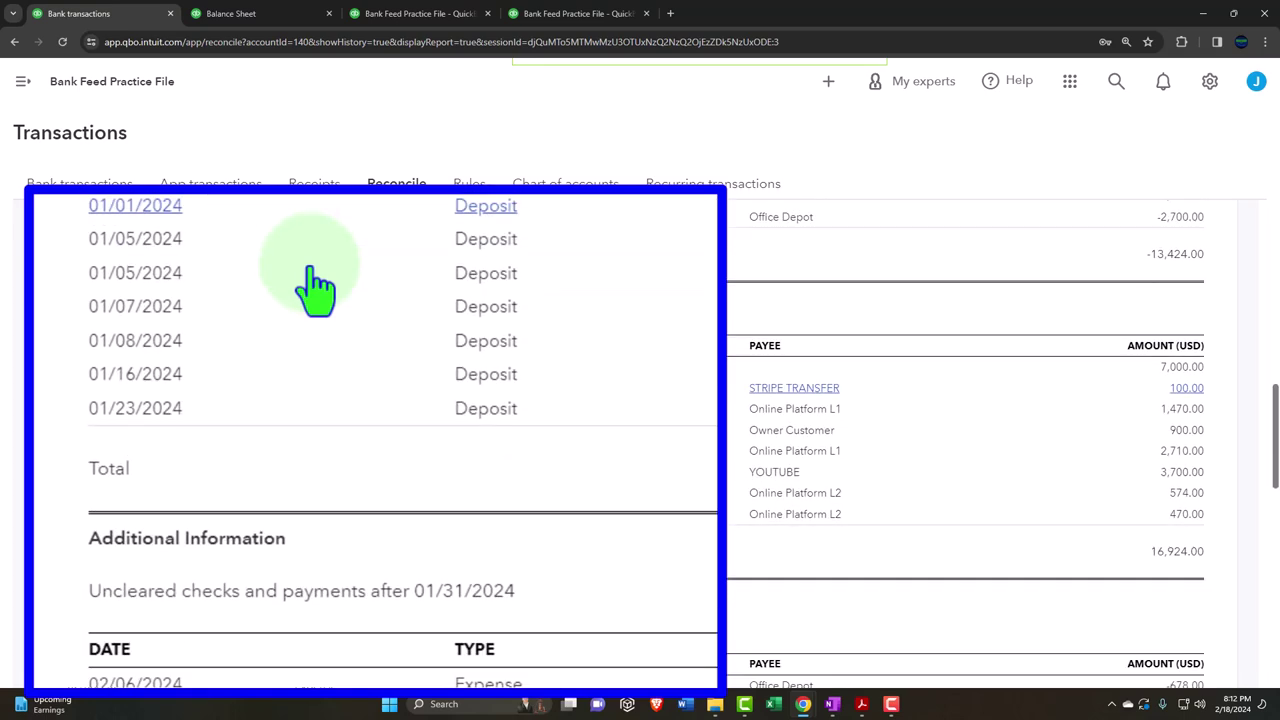
scroll(315, 290, down, 3)
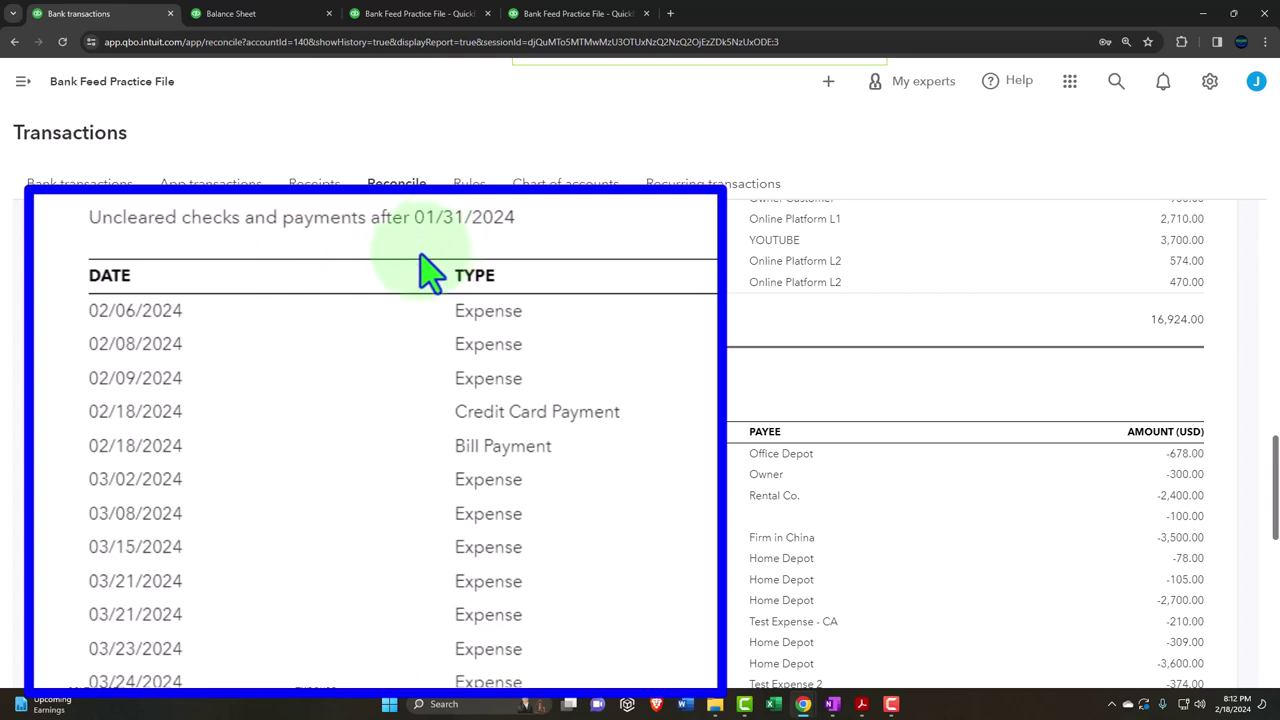
scroll(335, 360, down, 1)
scroll(340, 362, down, 3)
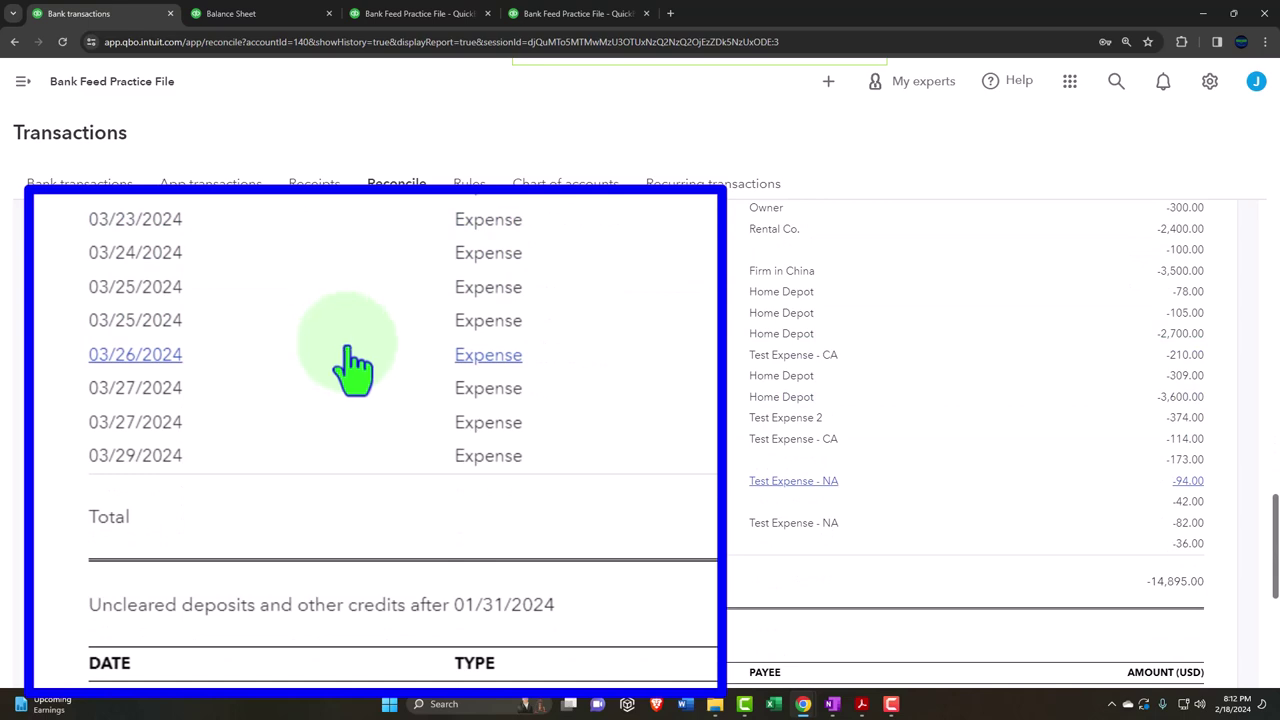
scroll(345, 365, up, 10)
scroll(229, 486, up, 5)
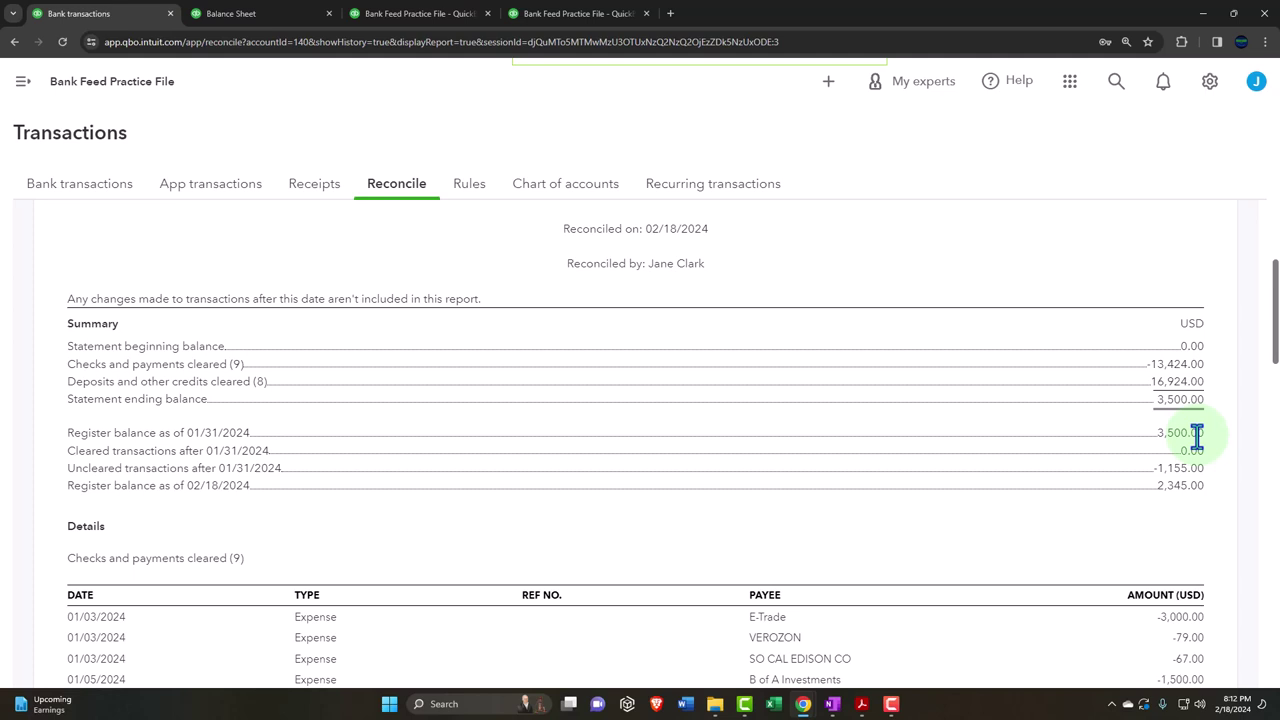
Compare the February bank statement's opening balance with the January statement's ending balance, finishing on the February statement
mouse_move(861, 704)
click(907, 650)
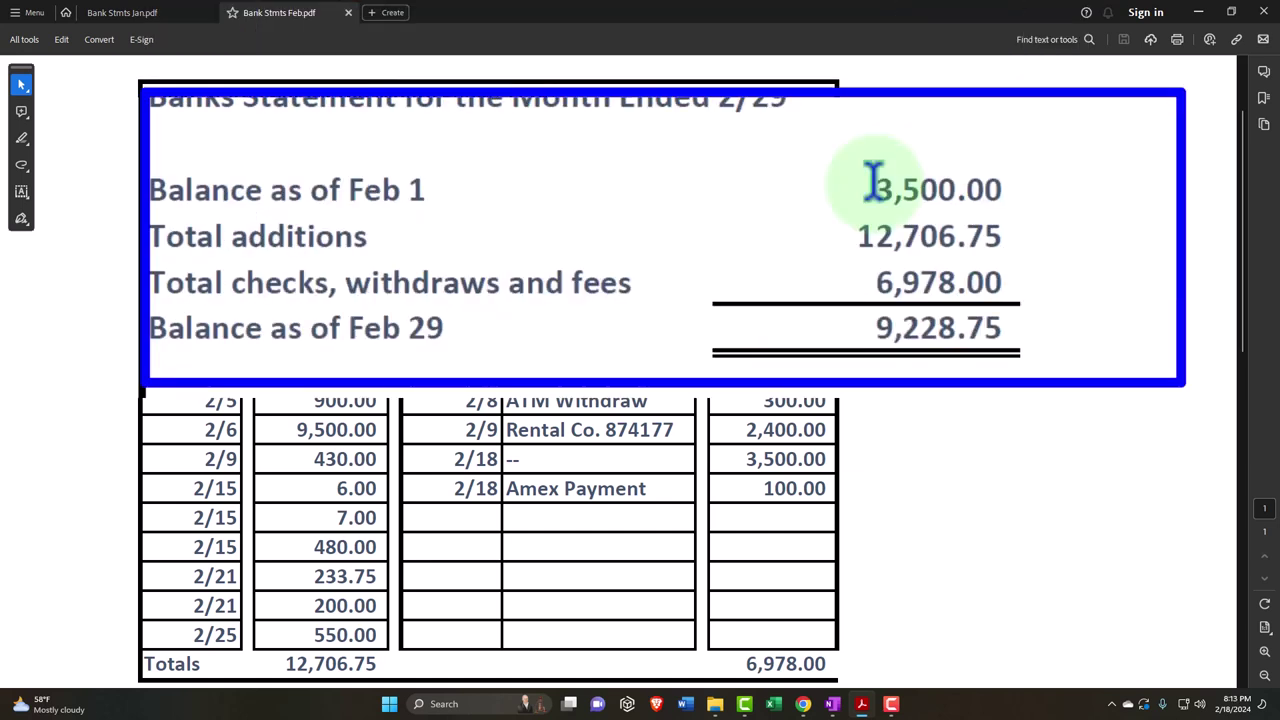
click(130, 12)
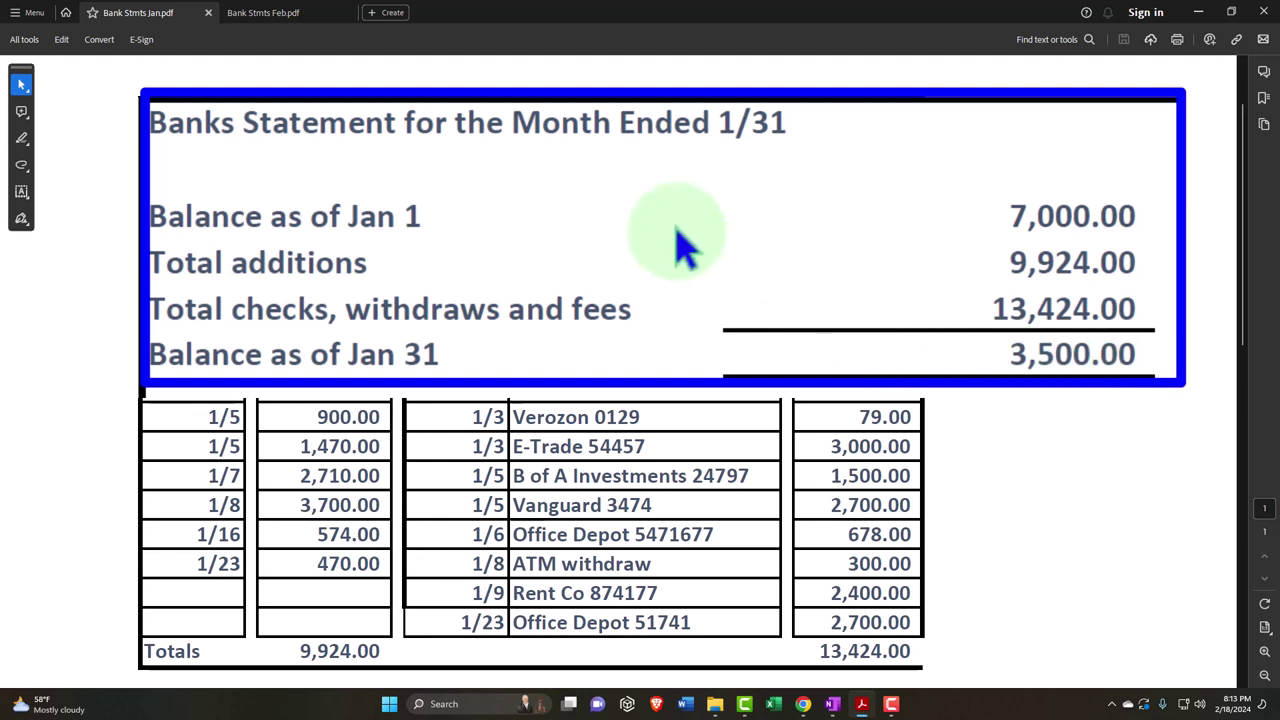
click(278, 24)
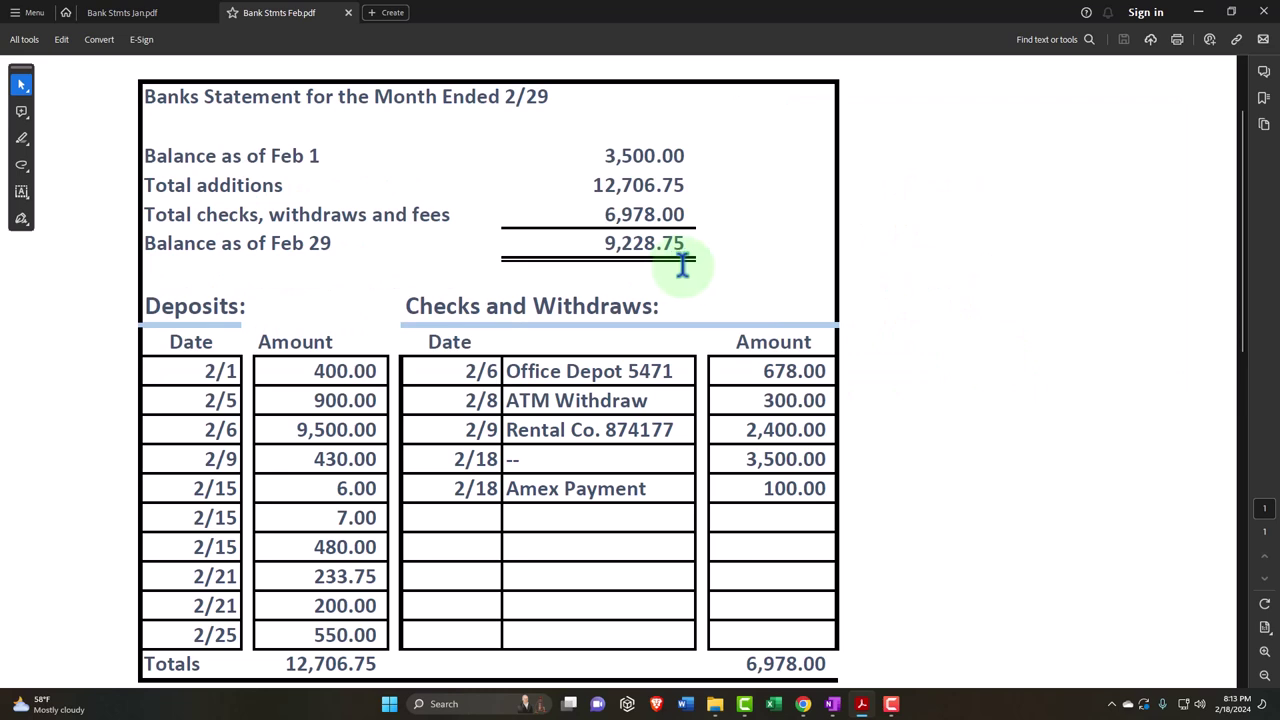
Compare the February checking balance on the balance sheet with the February bank statement's ending balance
click(1198, 12)
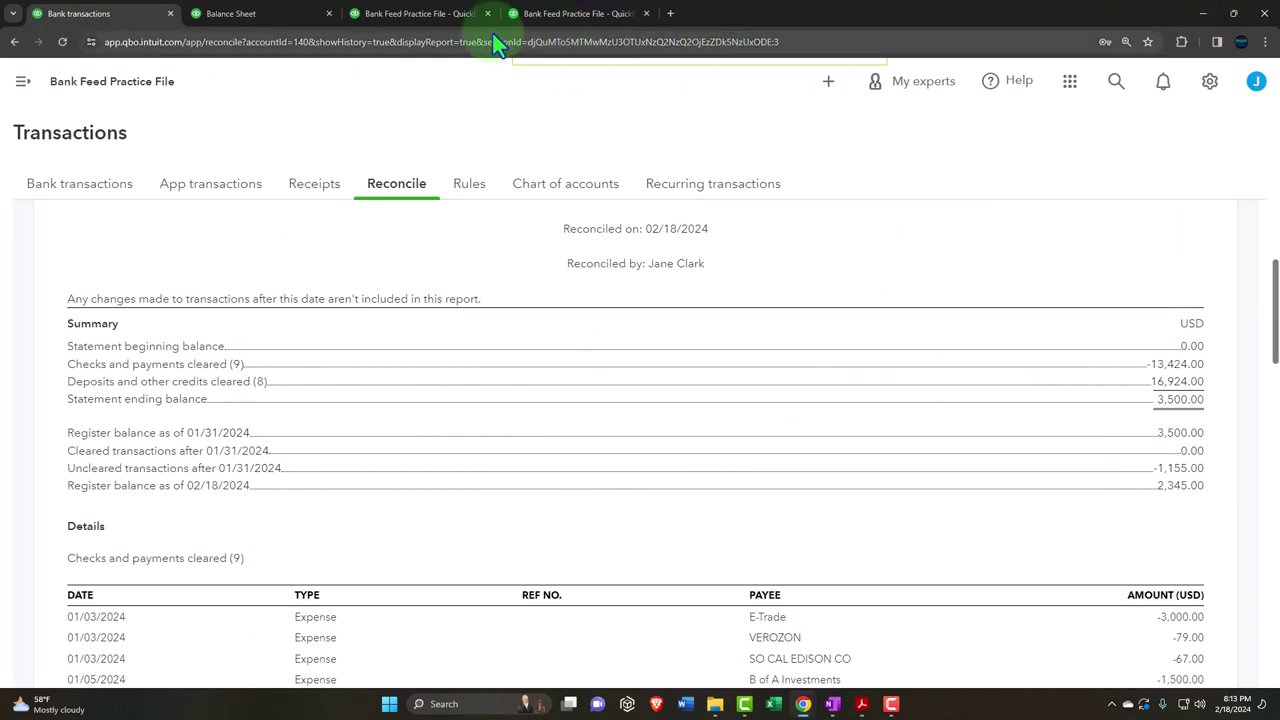
click(255, 14)
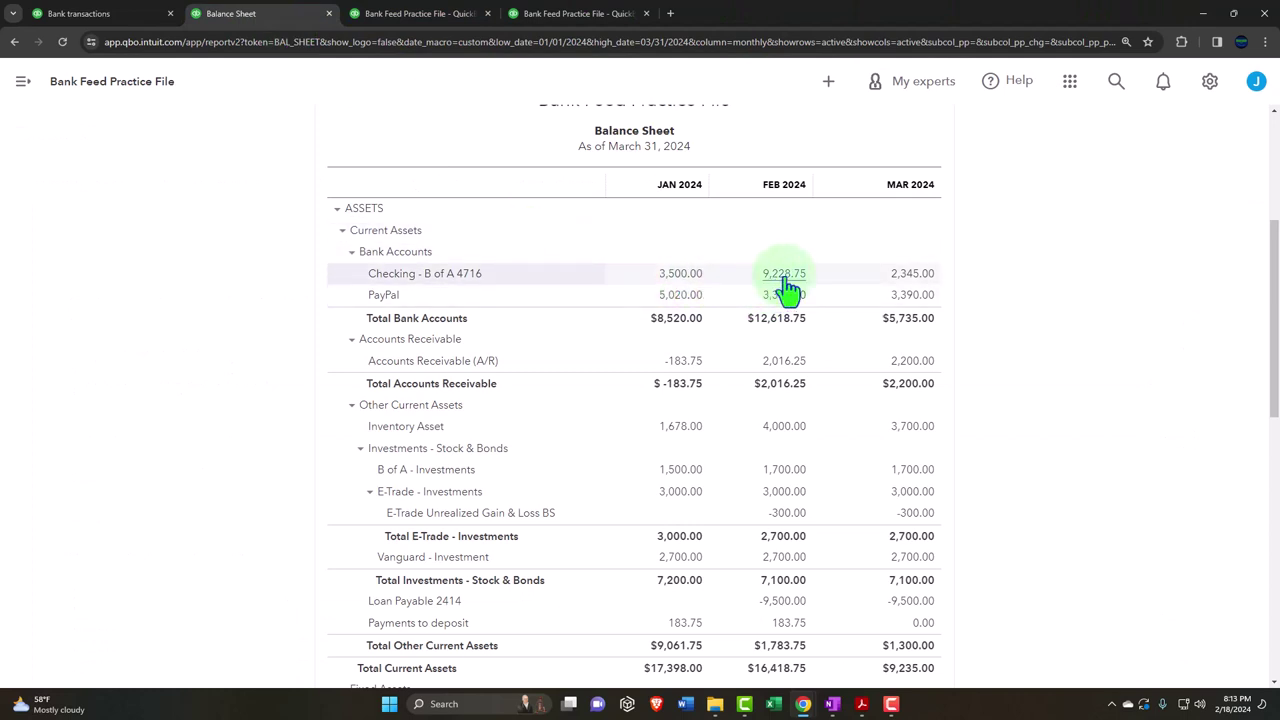
key(ctrl+plus)
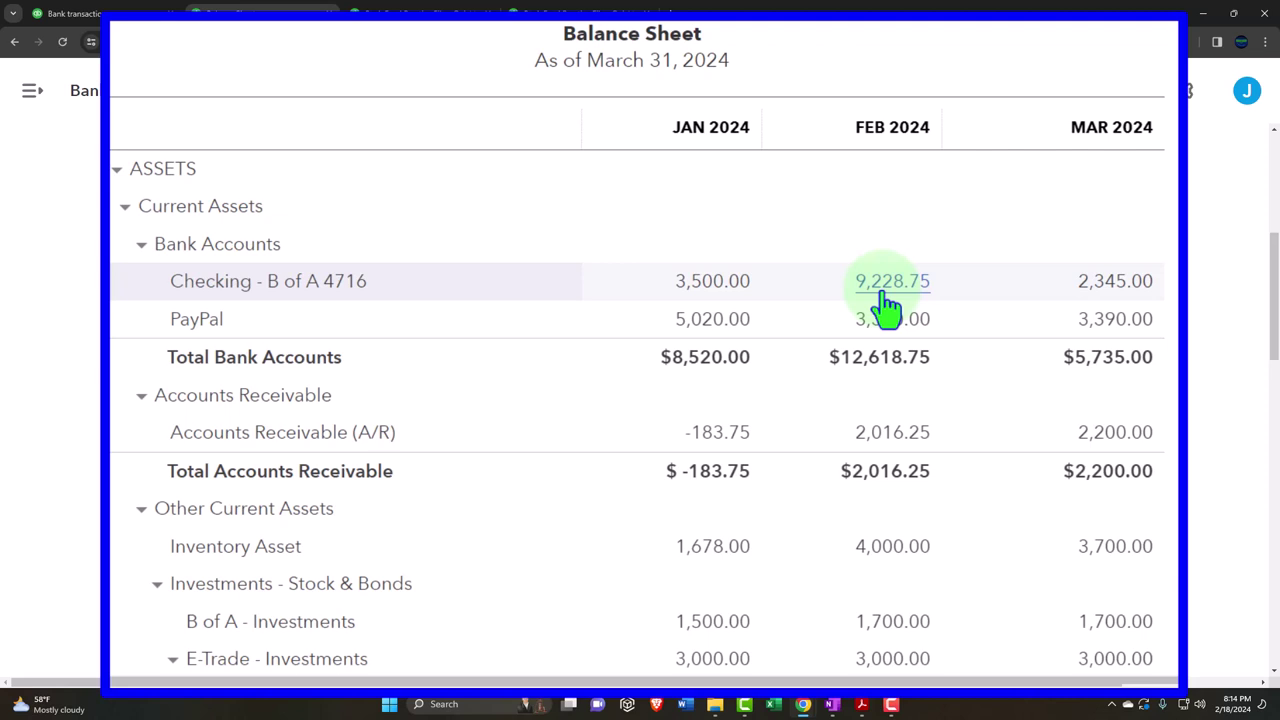
click(868, 284)
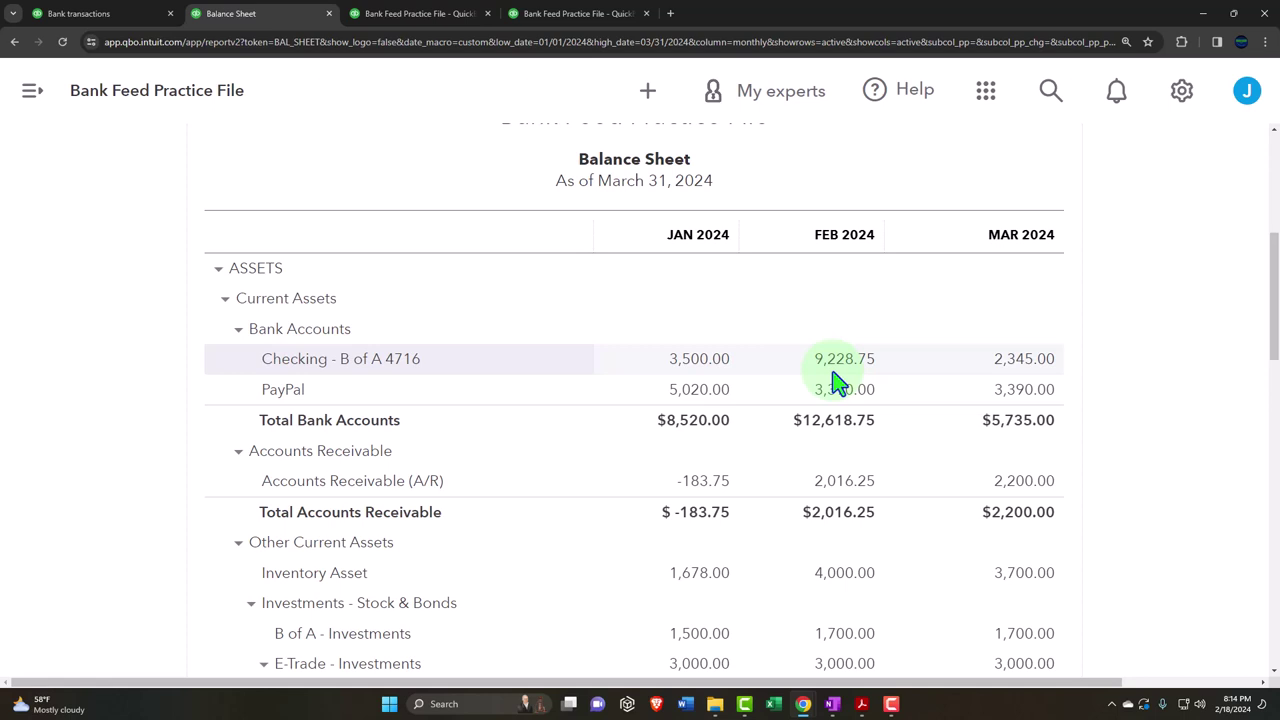
Open the reconciliation setup for Checking - B of A 4716 and check the ending balance on the February bank statement
click(112, 14)
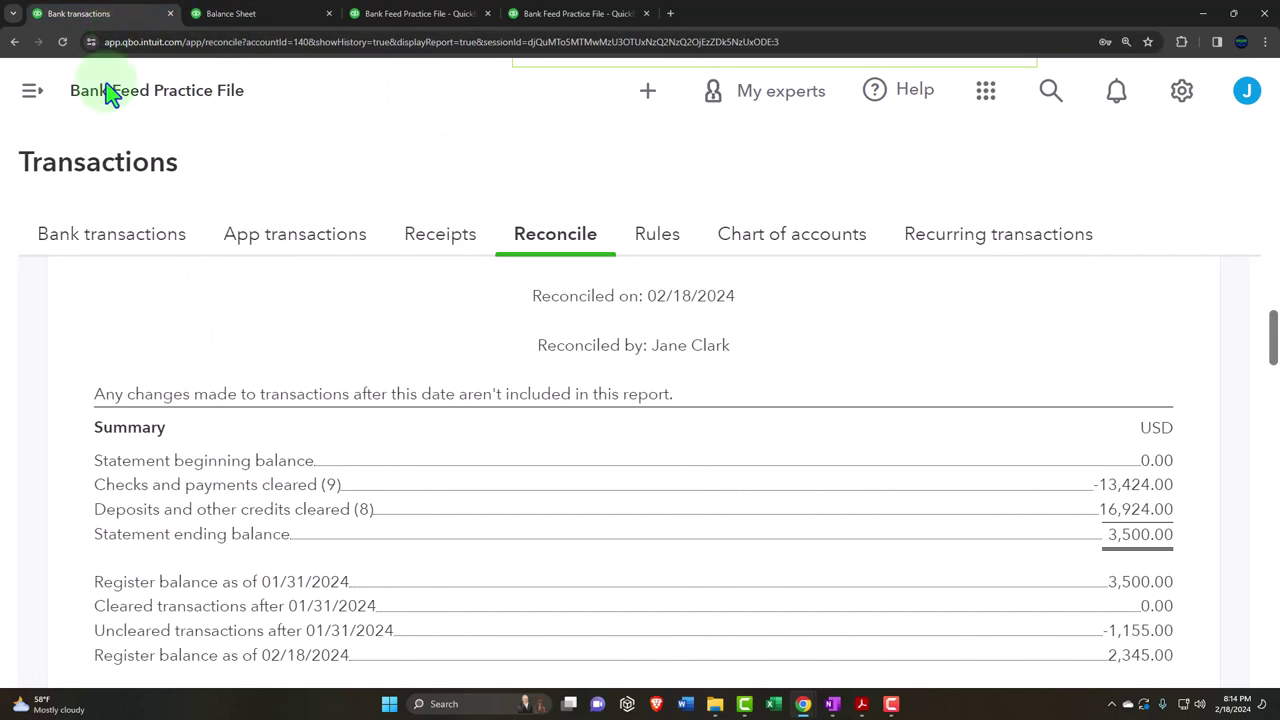
click(555, 236)
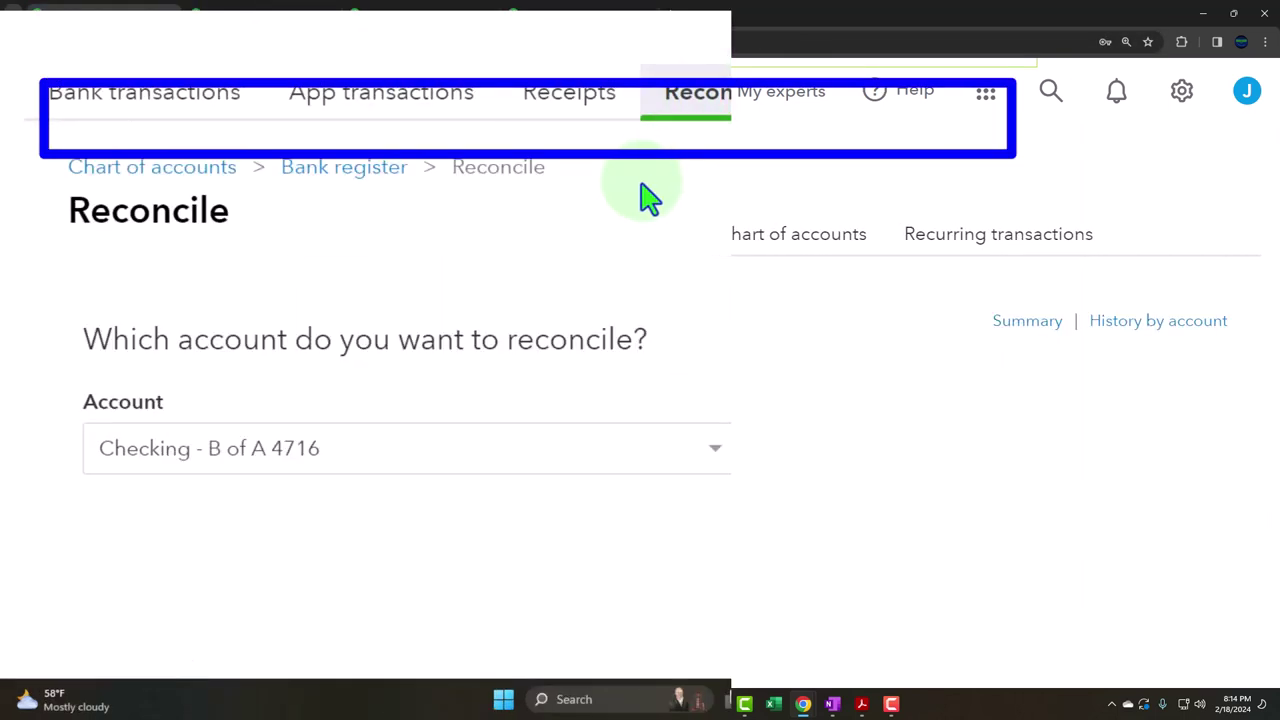
key(ctrl+minus)
key(ctrl+minus)
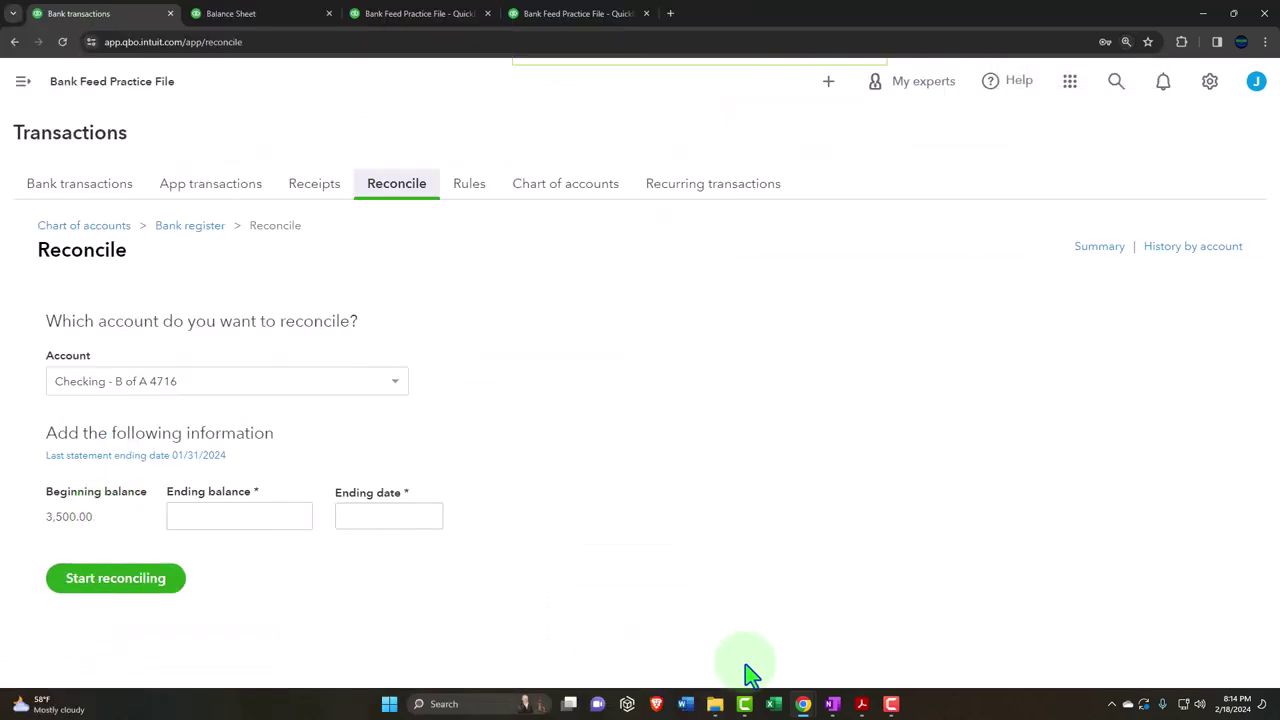
mouse_move(861, 704)
click(903, 645)
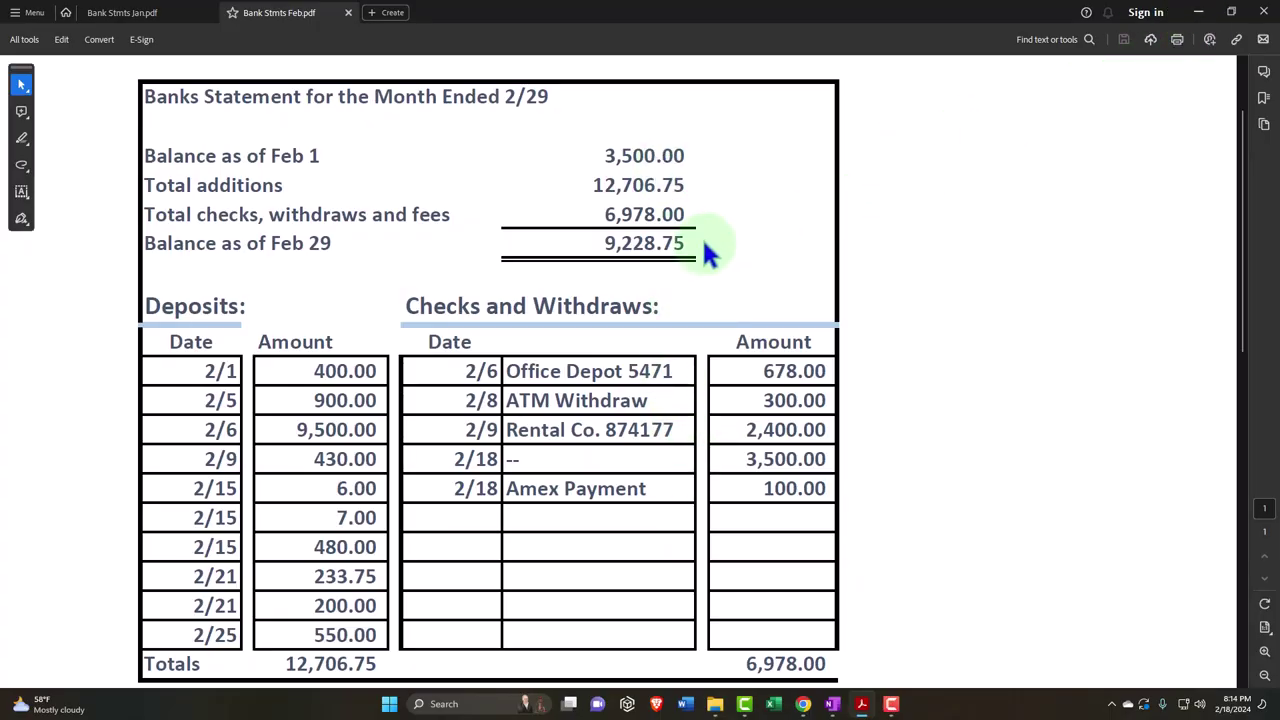
click(1198, 12)
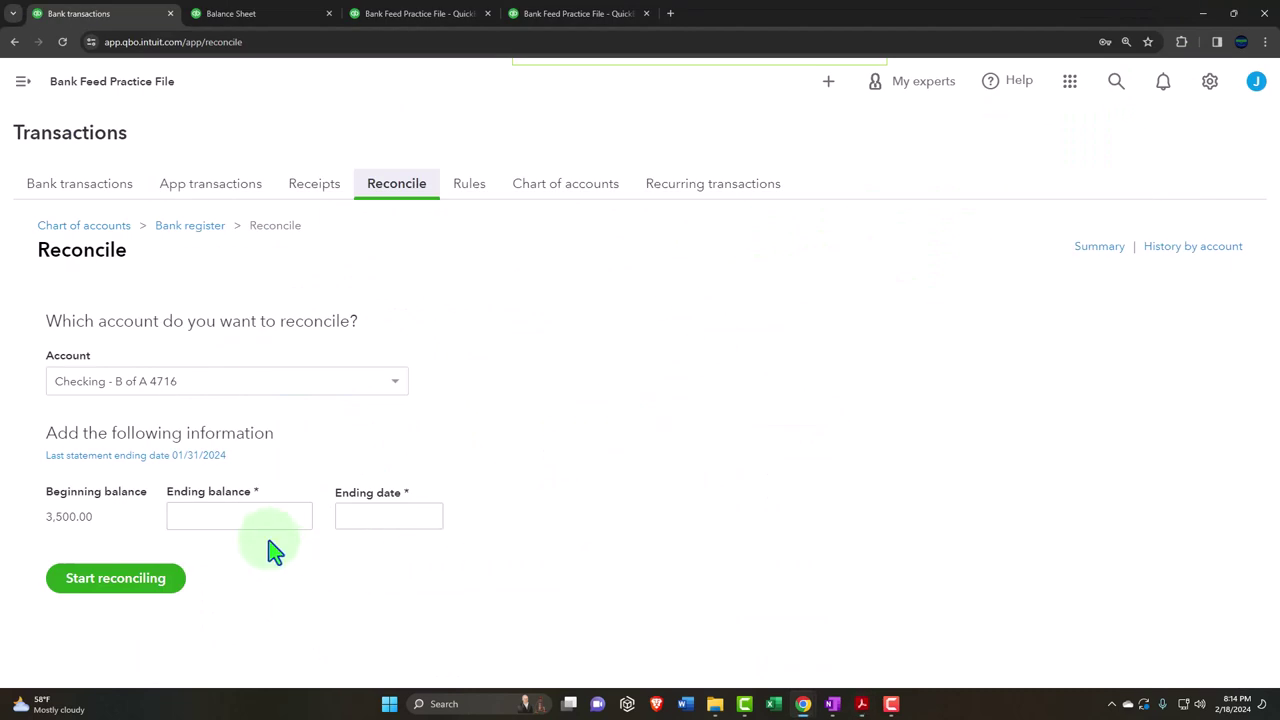
Start reconciling Checking - B of A 4716 with an ending balance of 9,228.75 and an ending date of 02/29/2024
click(262, 513)
text(9,228.7)
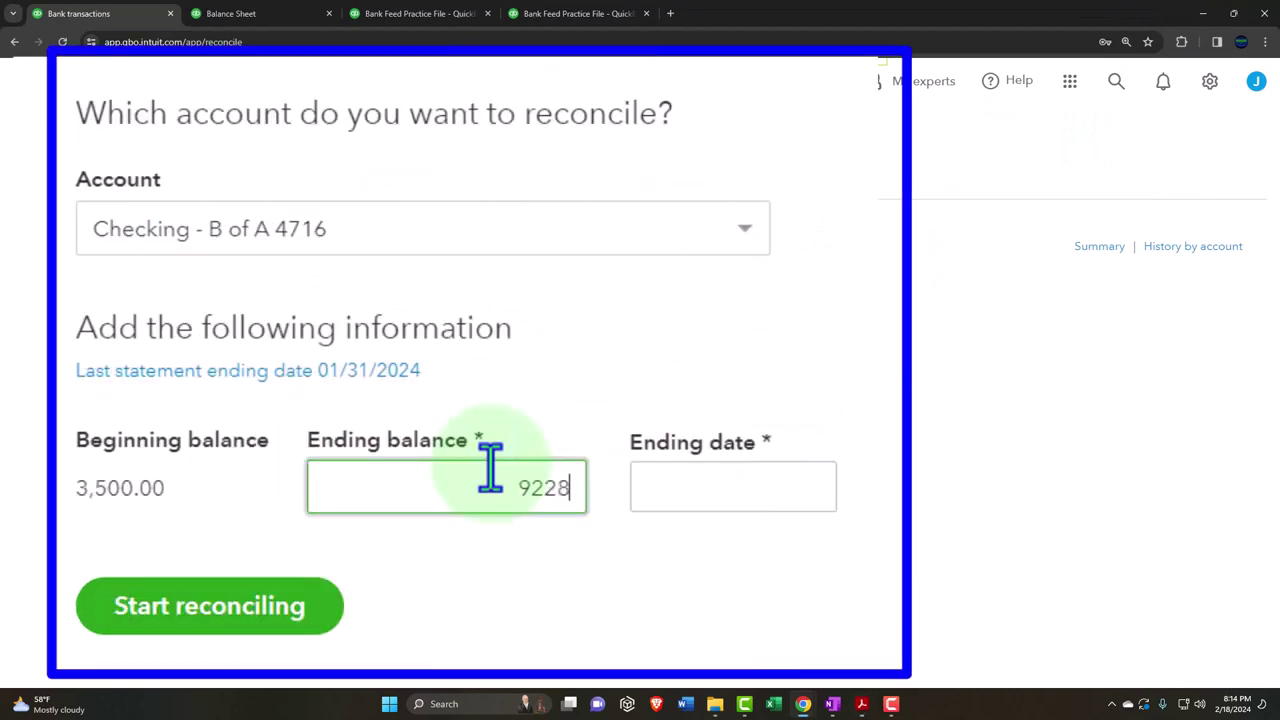
text(5)
key(Tab)
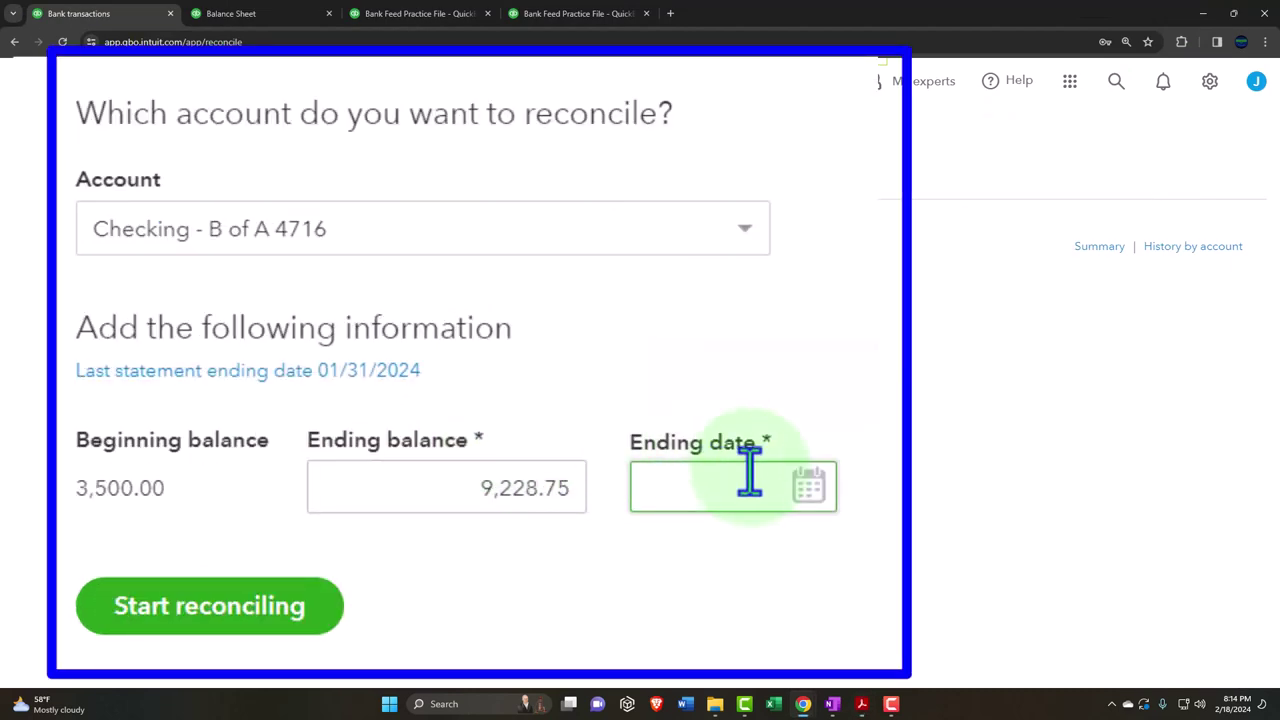
click(810, 486)
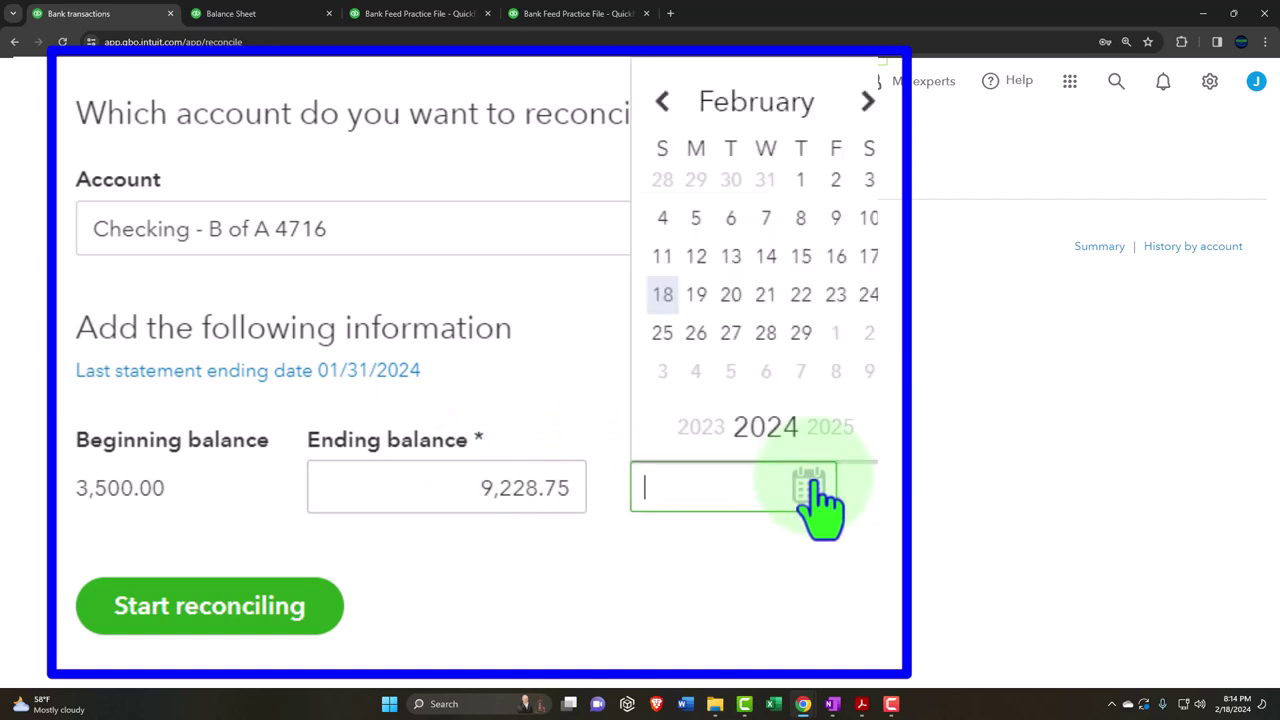
click(801, 338)
click(163, 588)
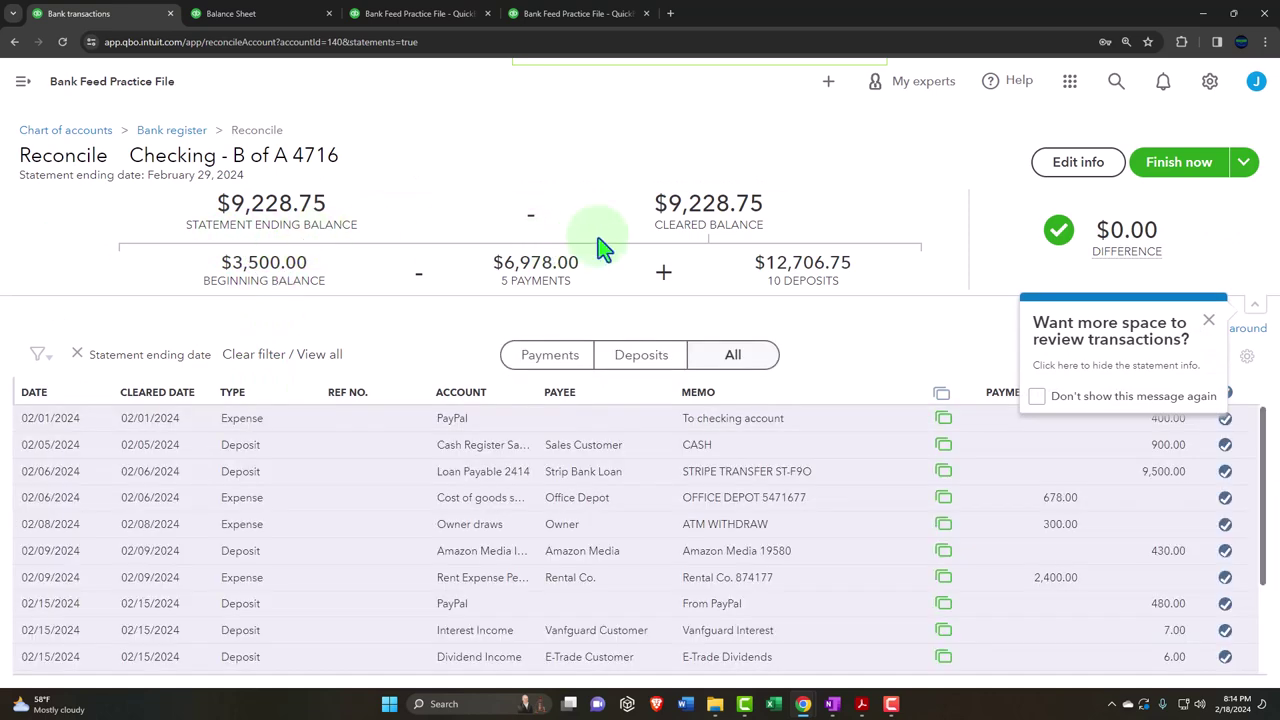
Dismiss the review tips and compare the reconciliation's balances, payments and deposits with the February bank statement
click(1191, 265)
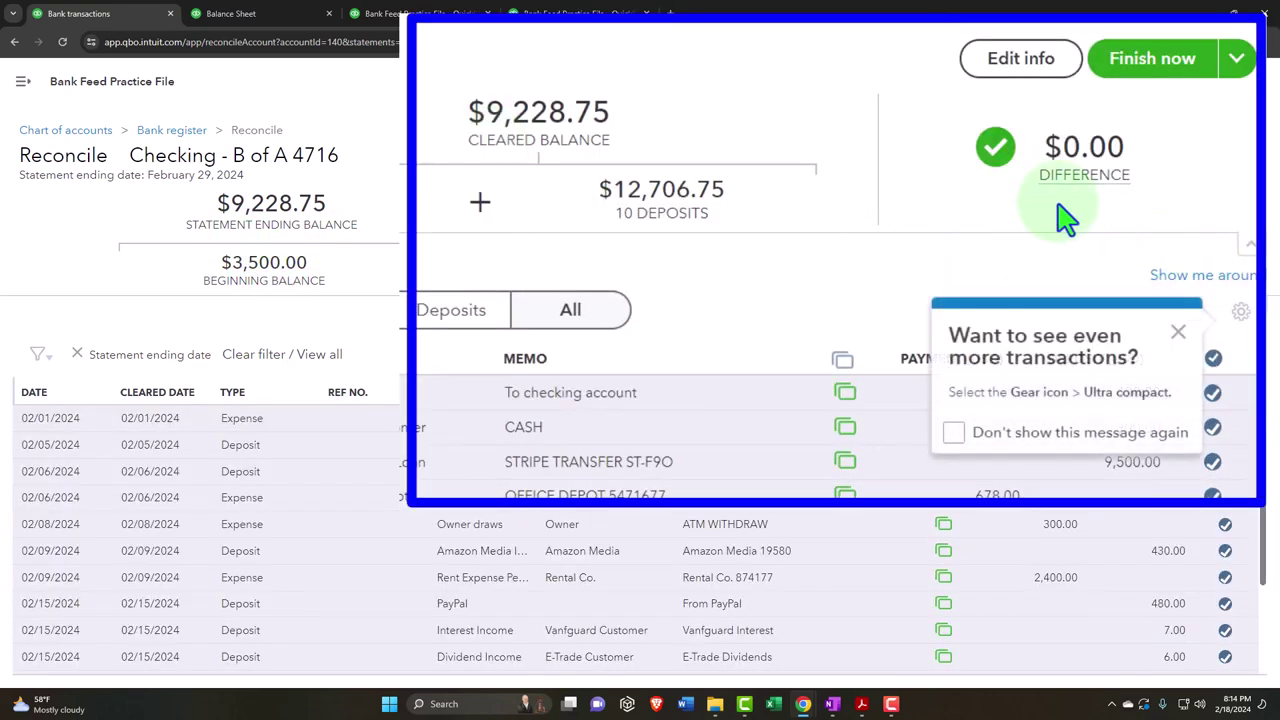
click(1177, 322)
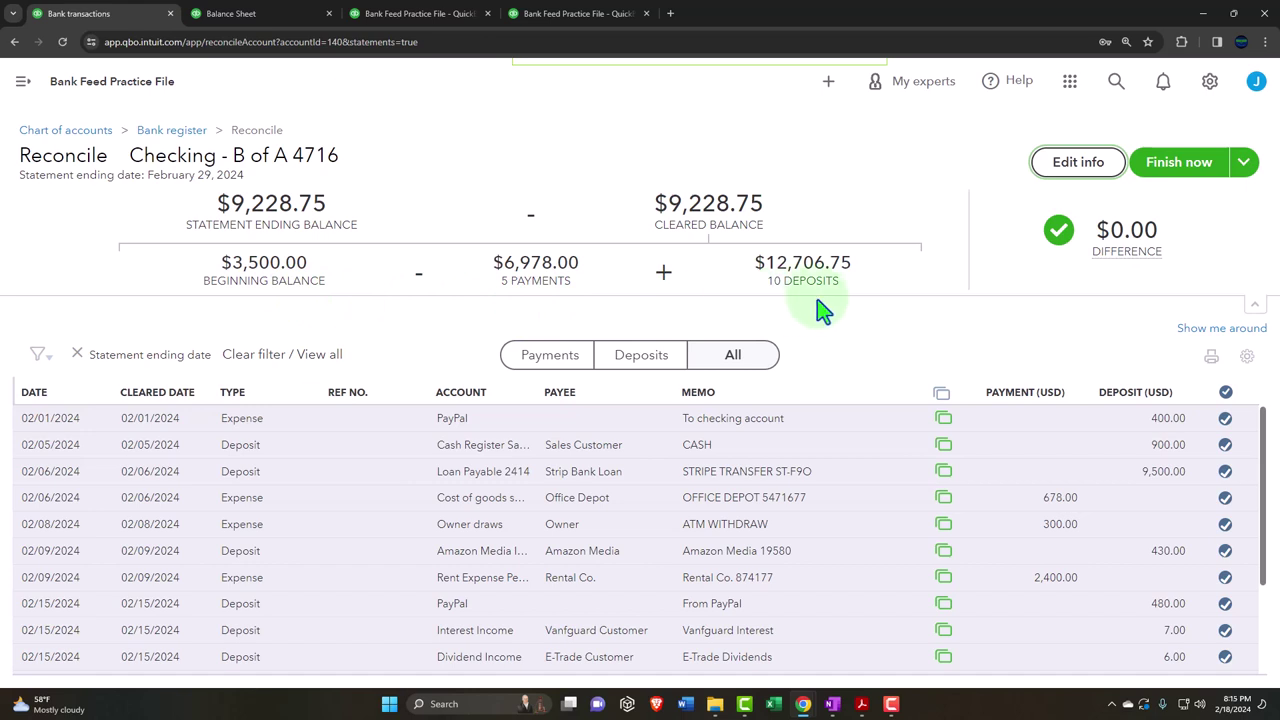
click(862, 704)
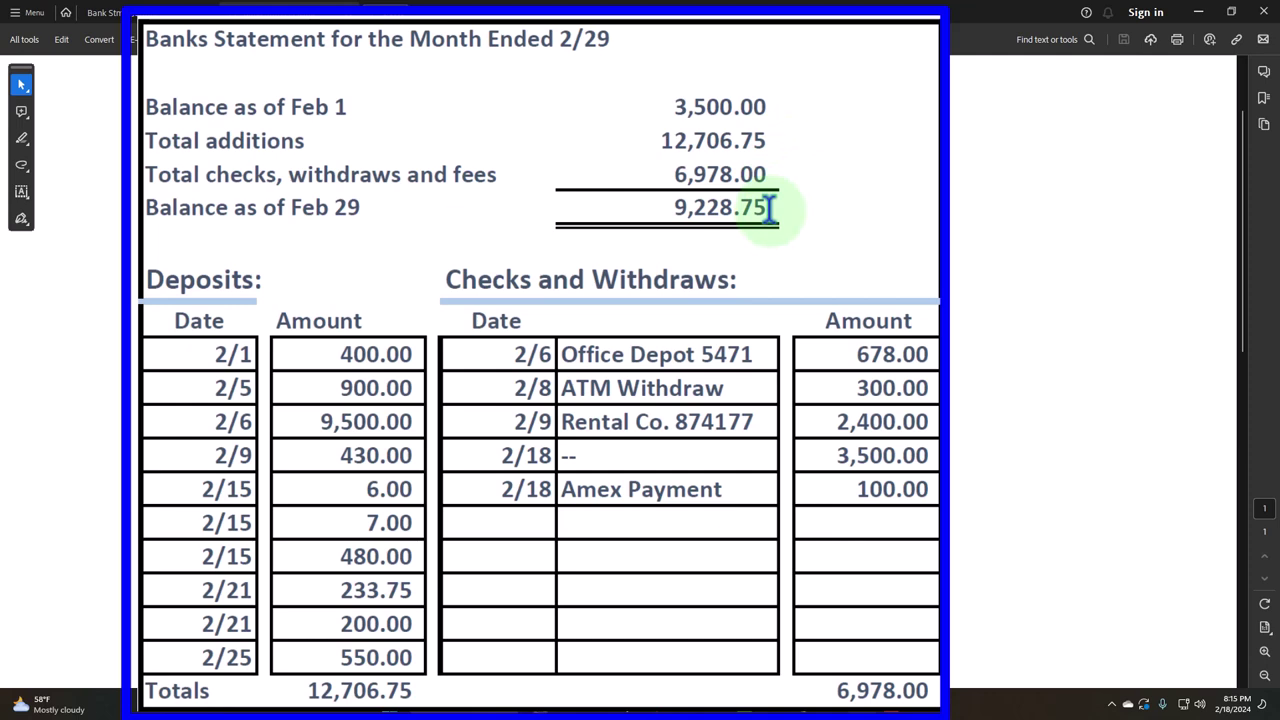
click(1198, 12)
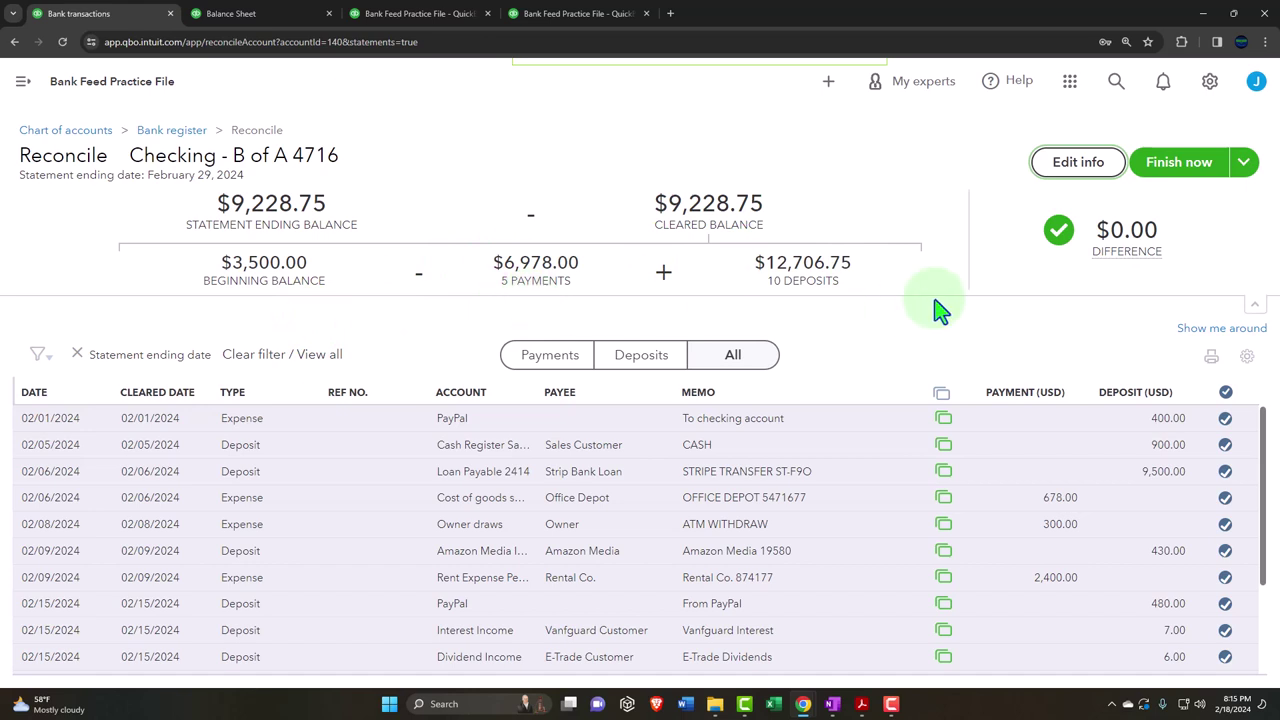
mouse_move(946, 424)
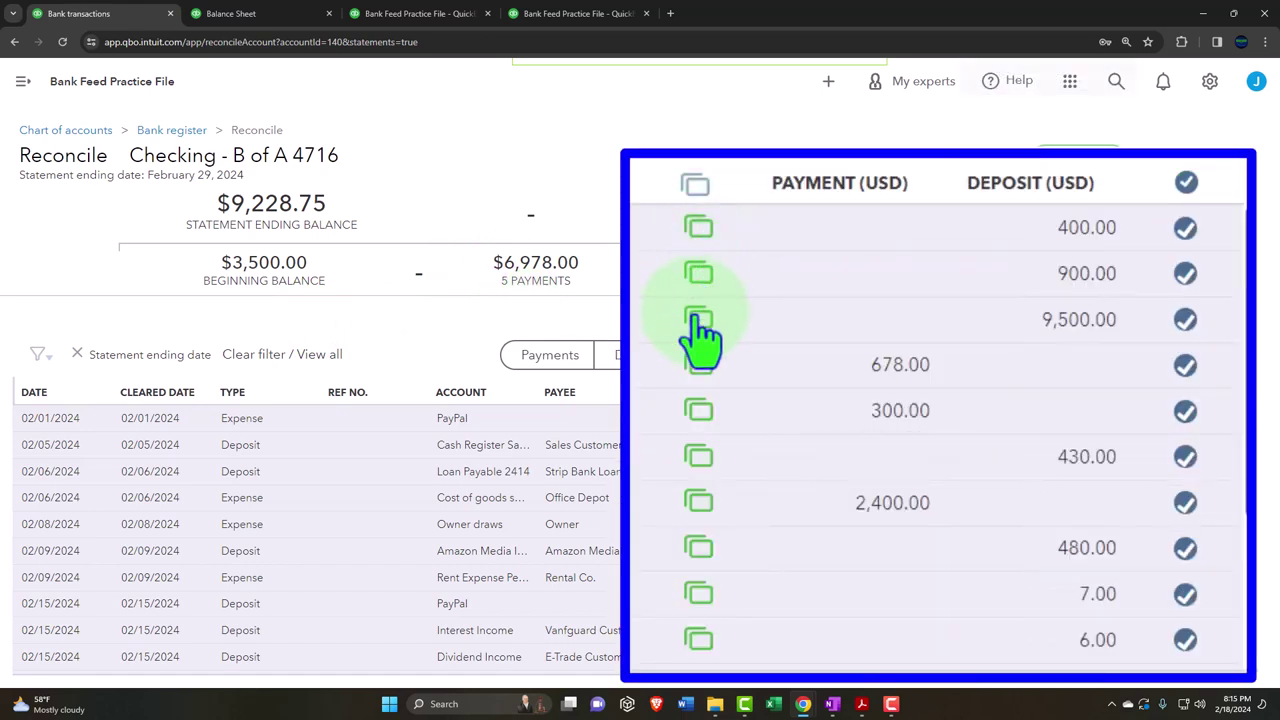
mouse_move(700, 337)
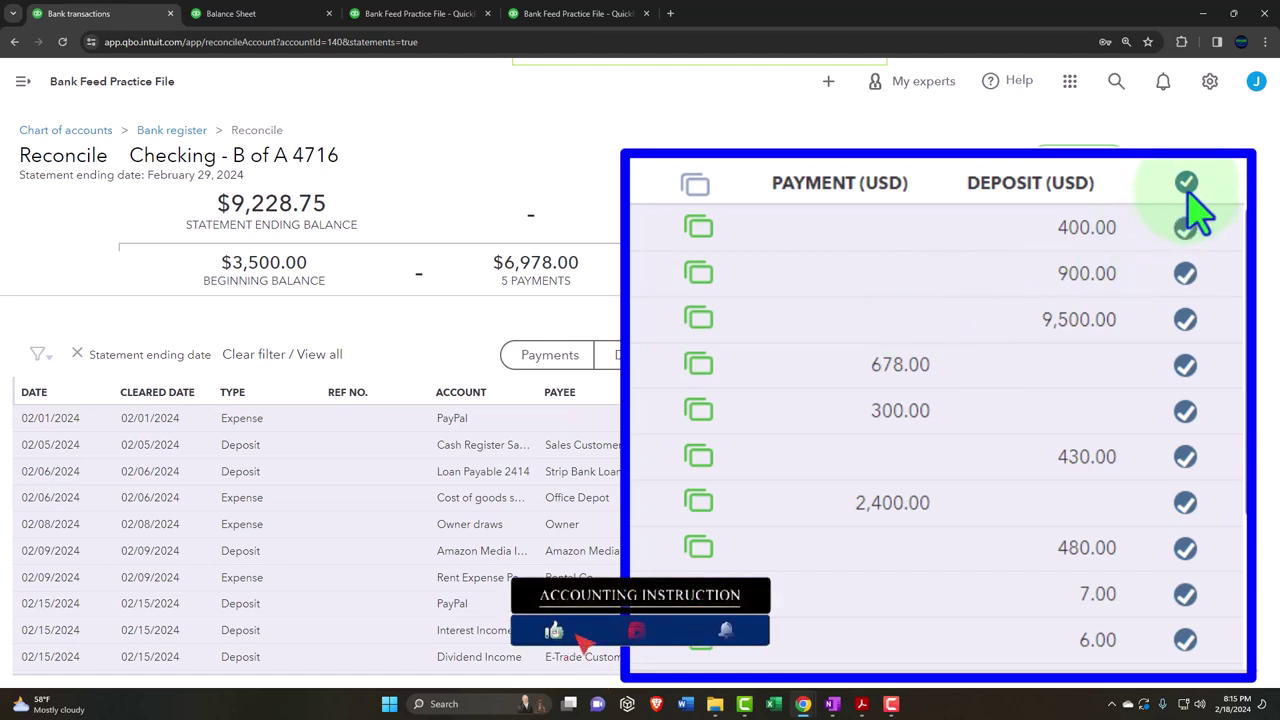
Show only the payments and compare them with the checks and withdrawals on the February bank statement
click(612, 370)
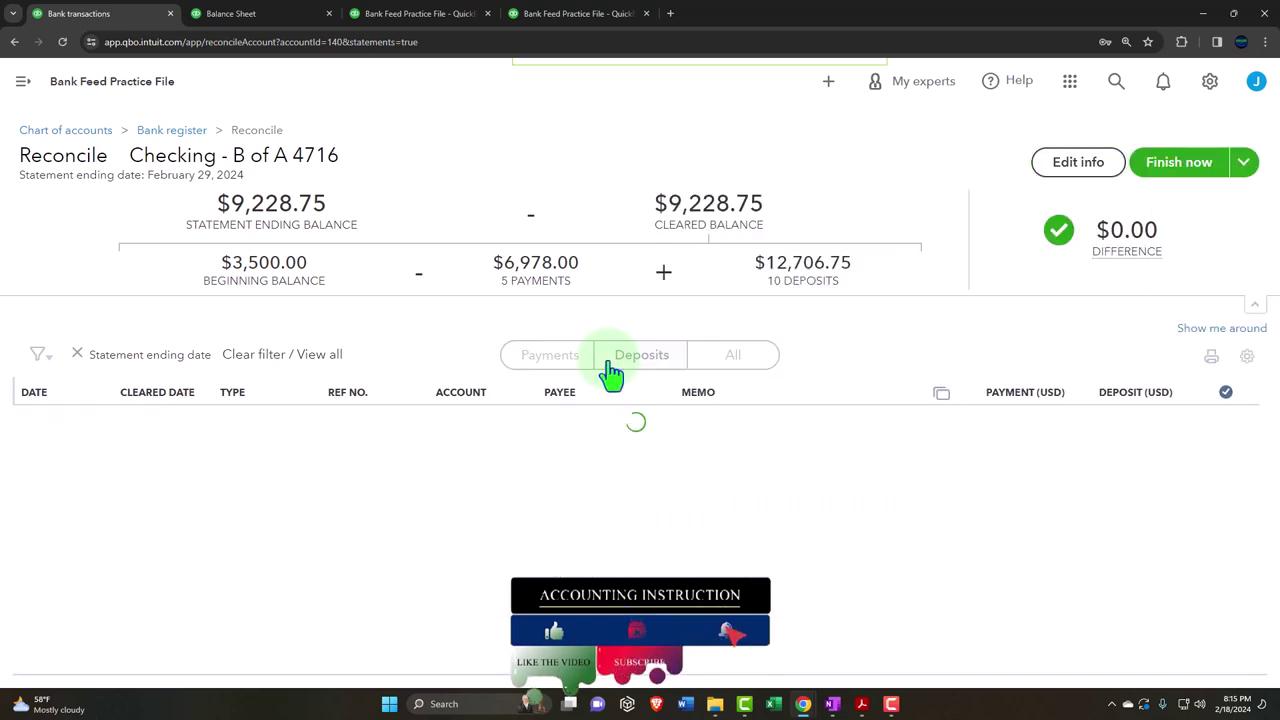
click(572, 370)
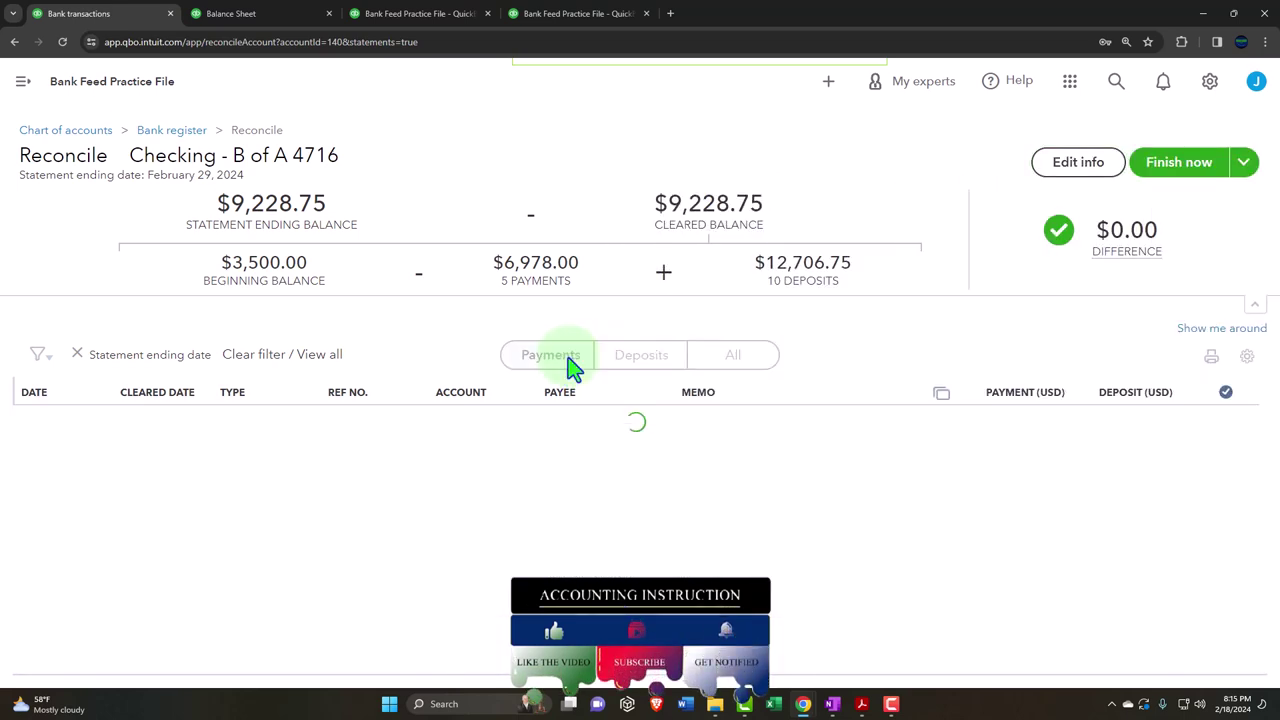
mouse_move(861, 704)
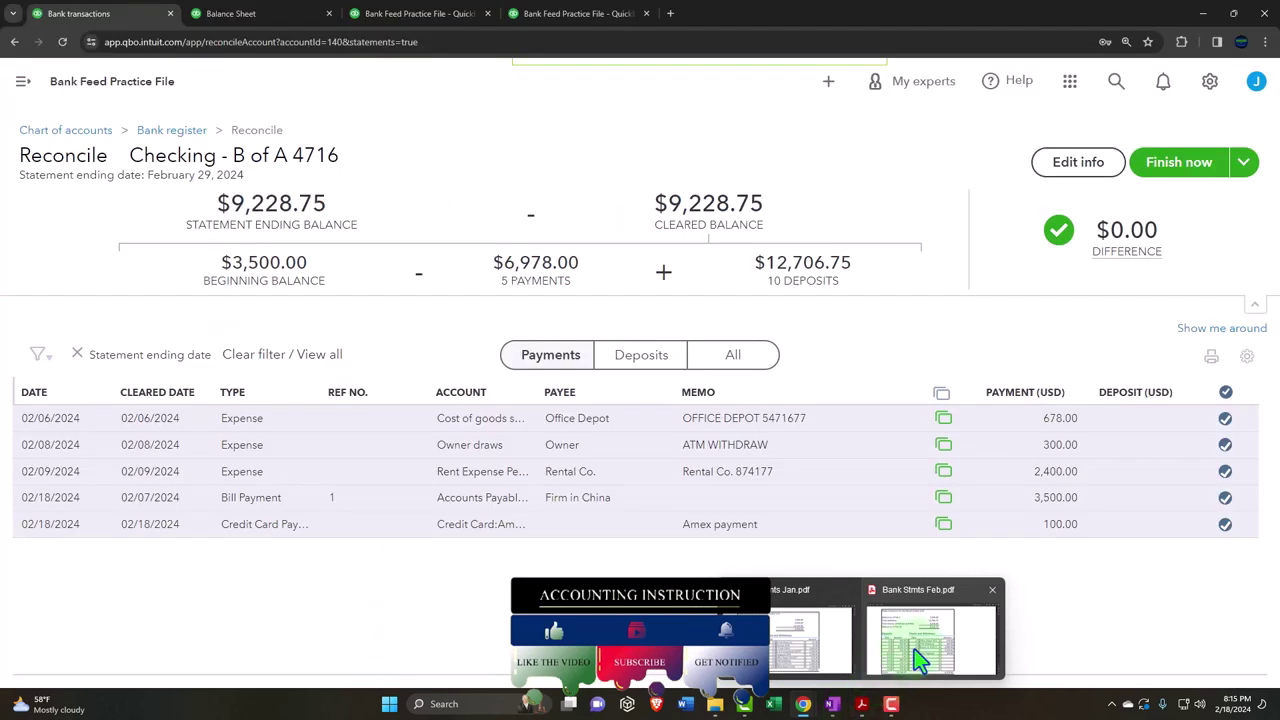
mouse_move(914, 649)
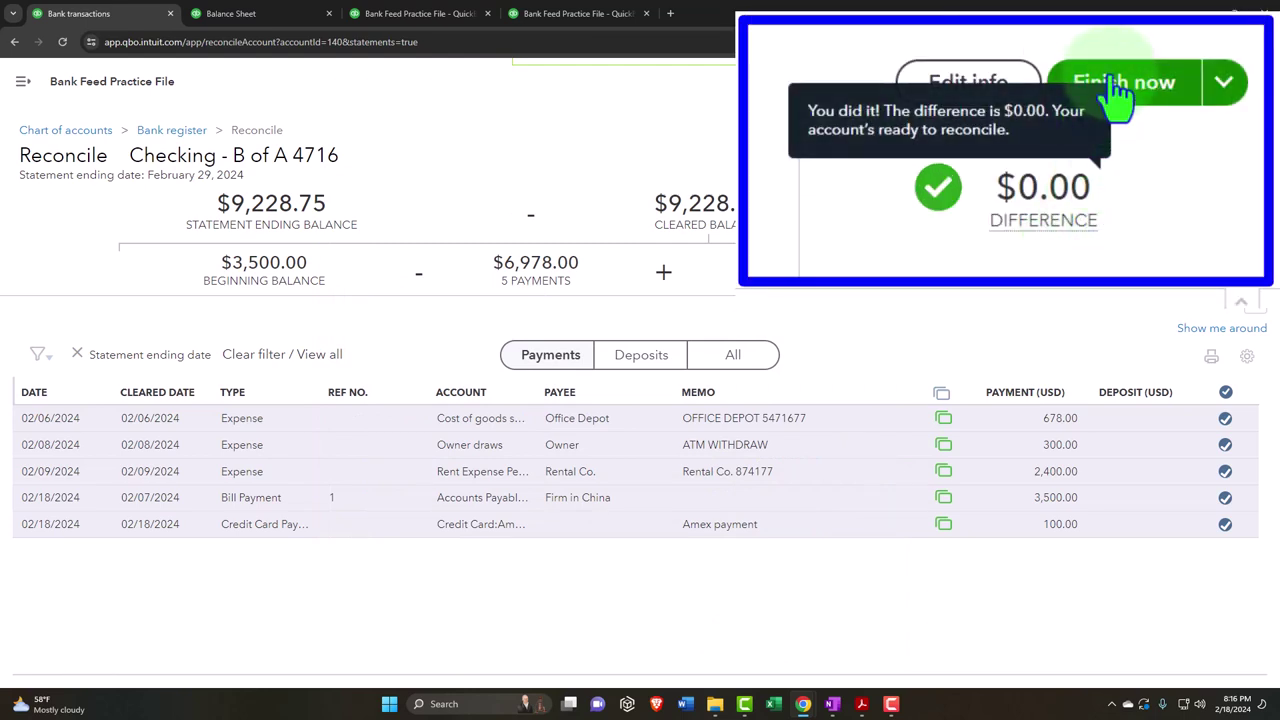
Finish the February checking reconciliation and open the reconciliation history for Checking - B of A 4716
click(1180, 166)
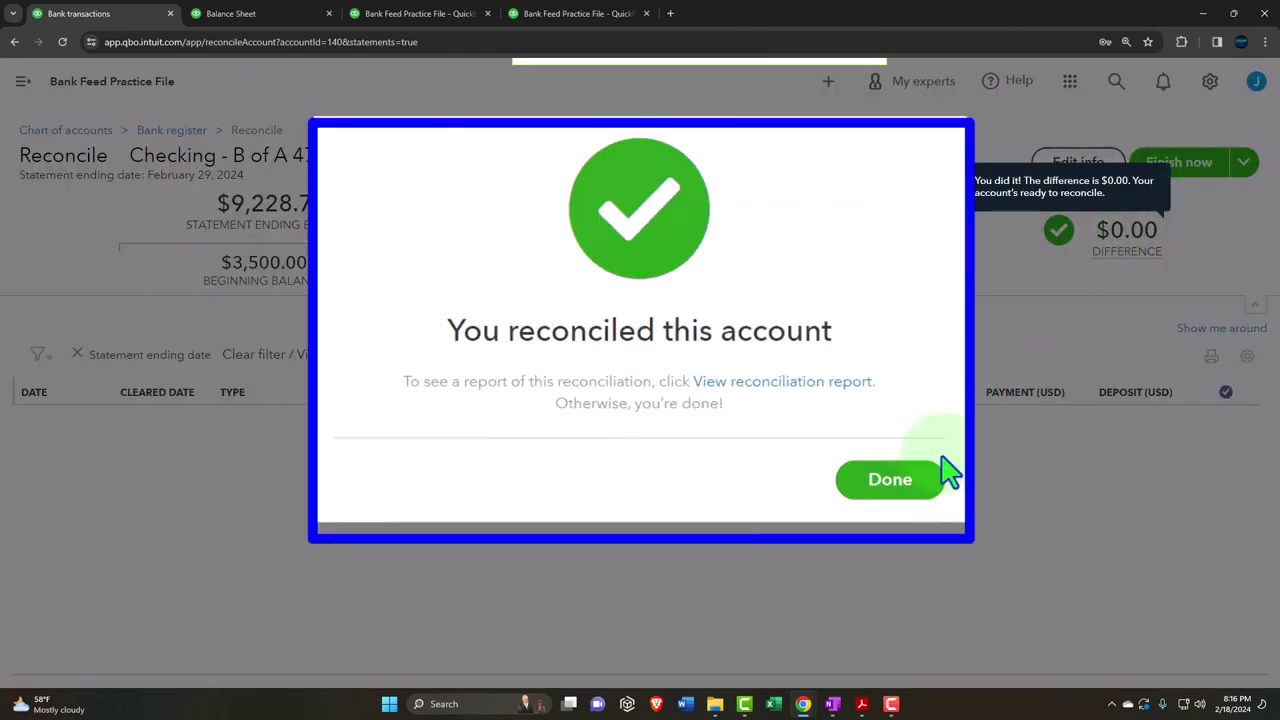
click(884, 486)
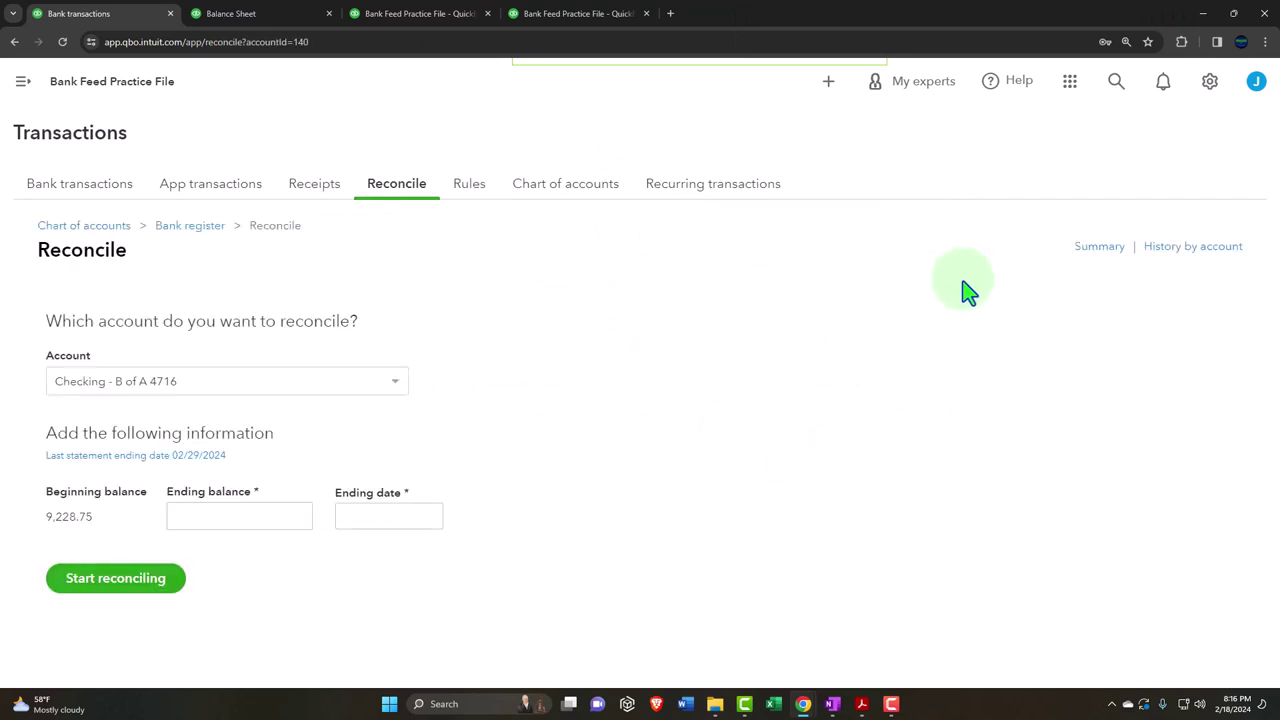
click(1168, 250)
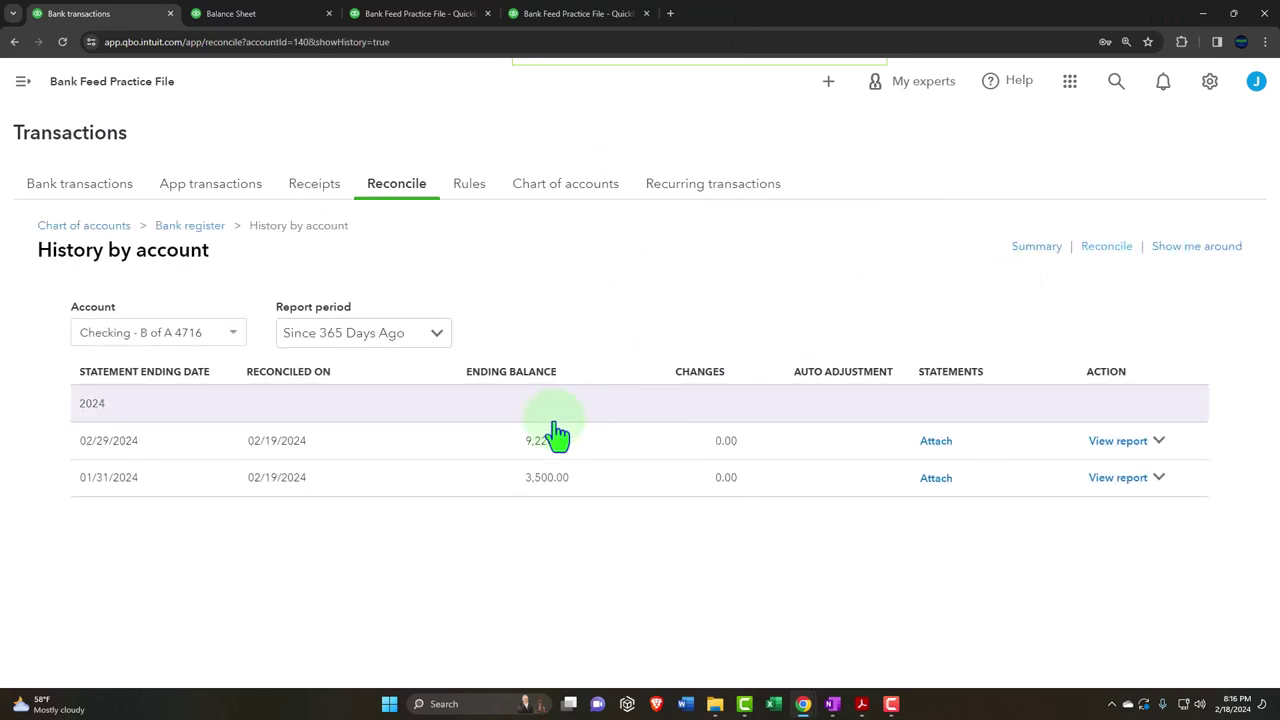
click(180, 333)
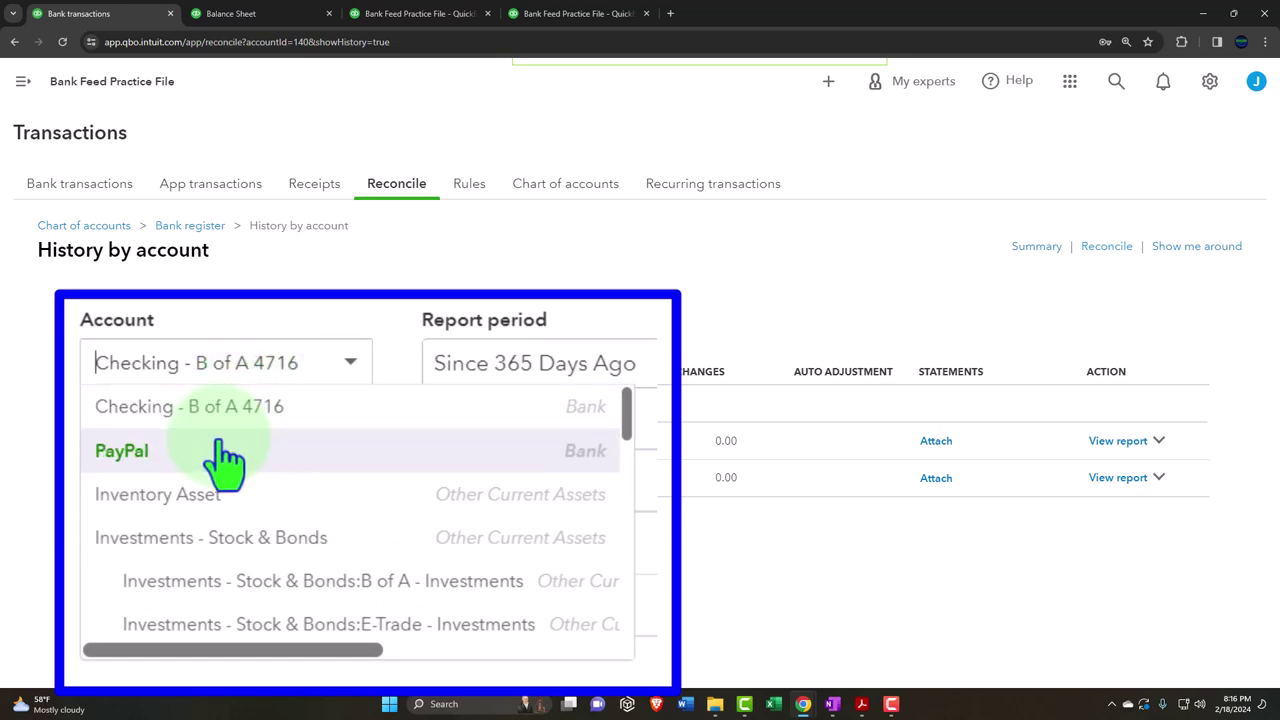
click(545, 668)
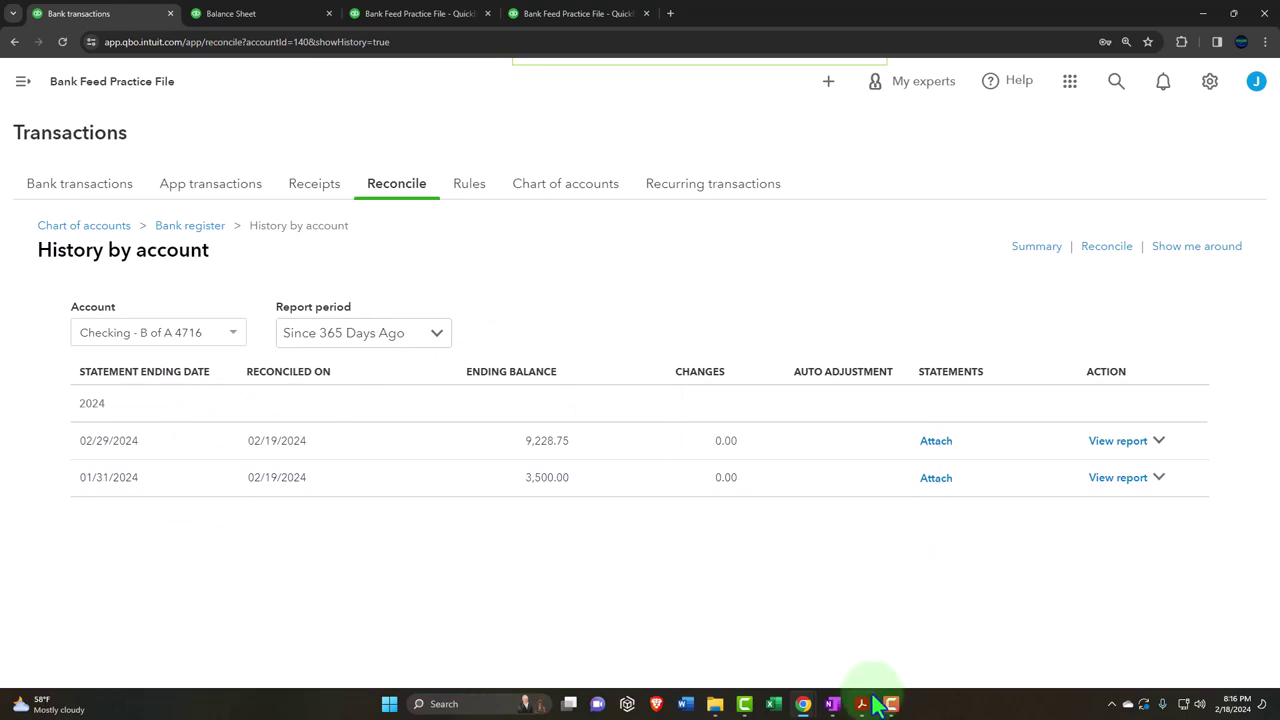
Close the February and January bank statement PDFs in Acrobat
mouse_move(862, 704)
click(992, 594)
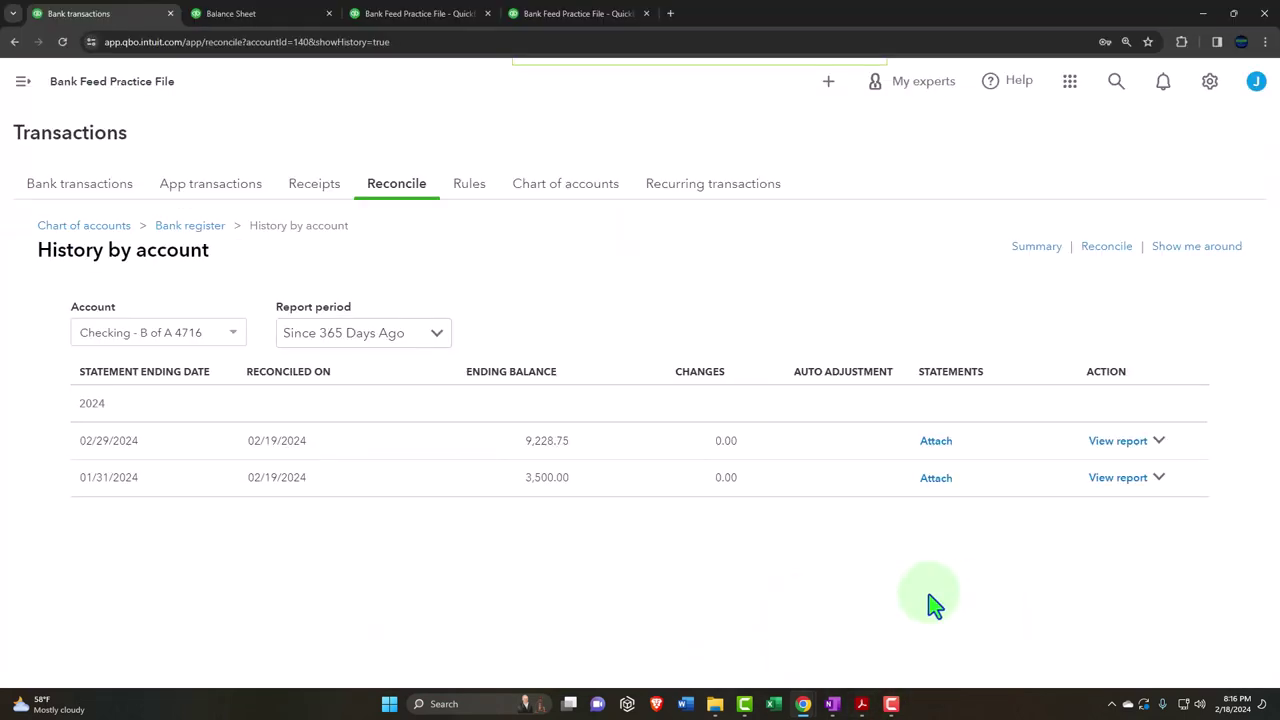
click(862, 704)
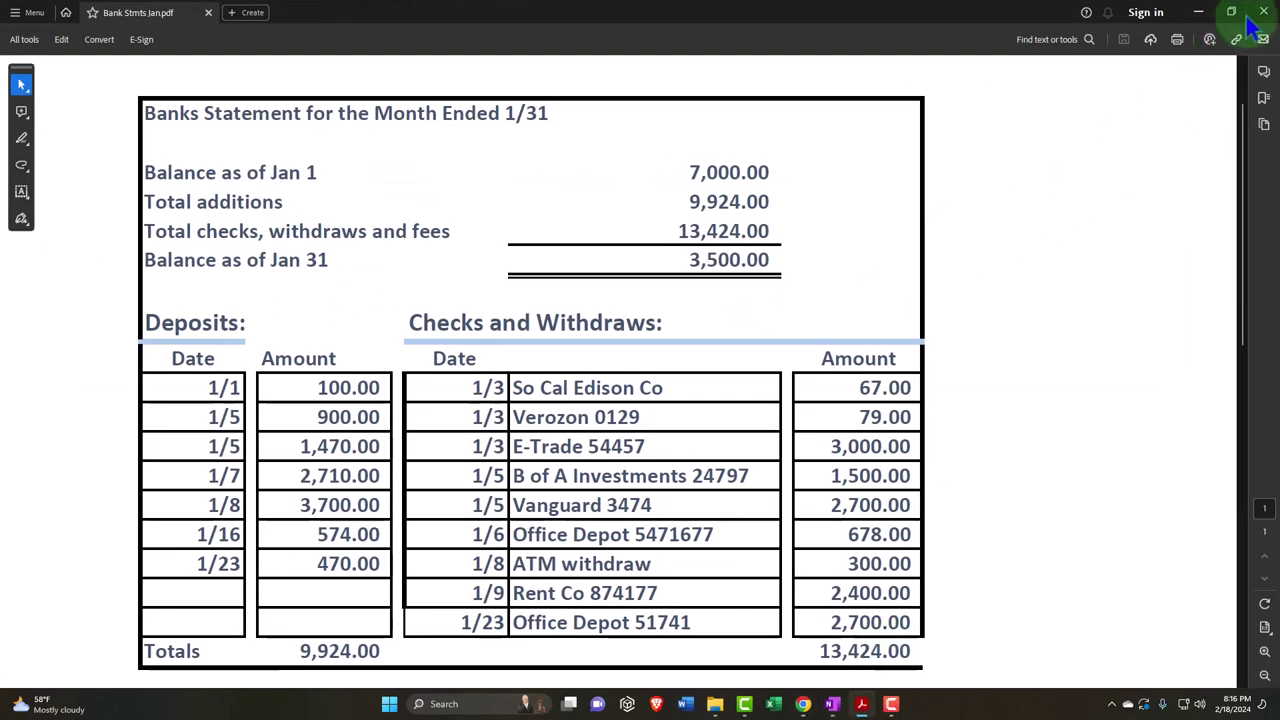
click(1260, 14)
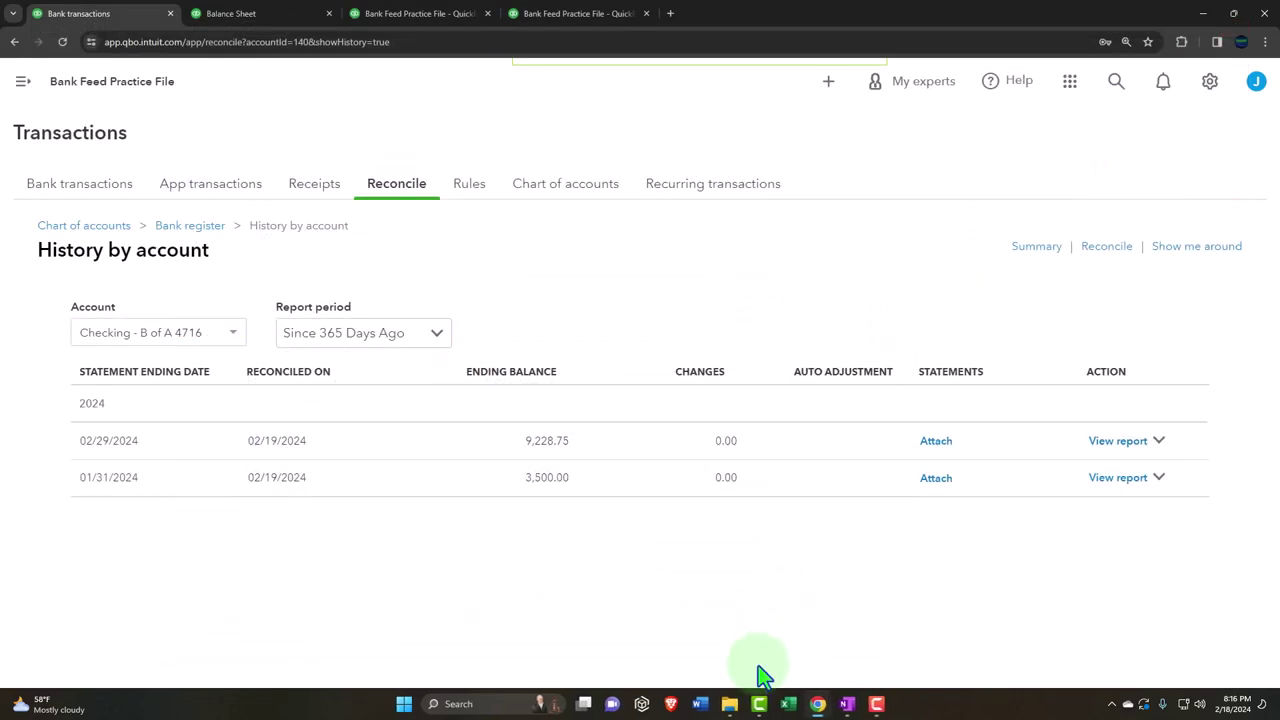
Copy the path of the 6 Bank Feeds folder in File Explorer and return to the reconciliation history in Chrome
mouse_move(727, 712)
click(966, 670)
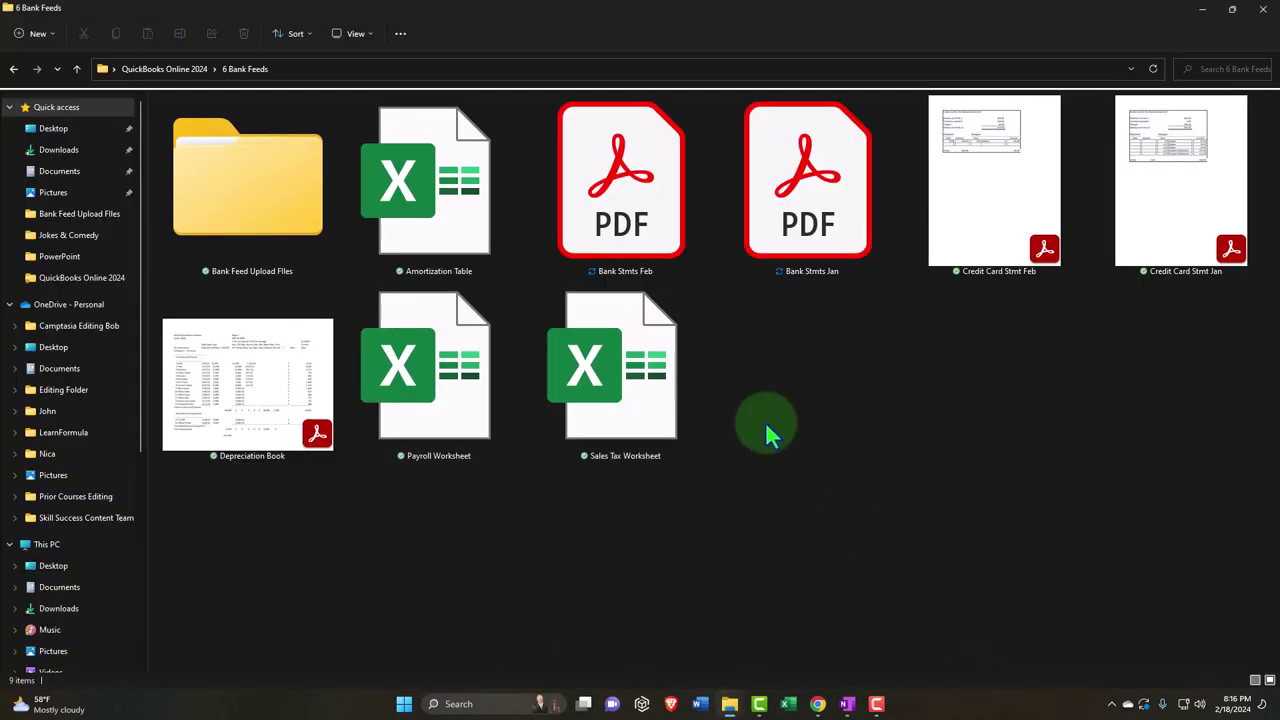
click(486, 72)
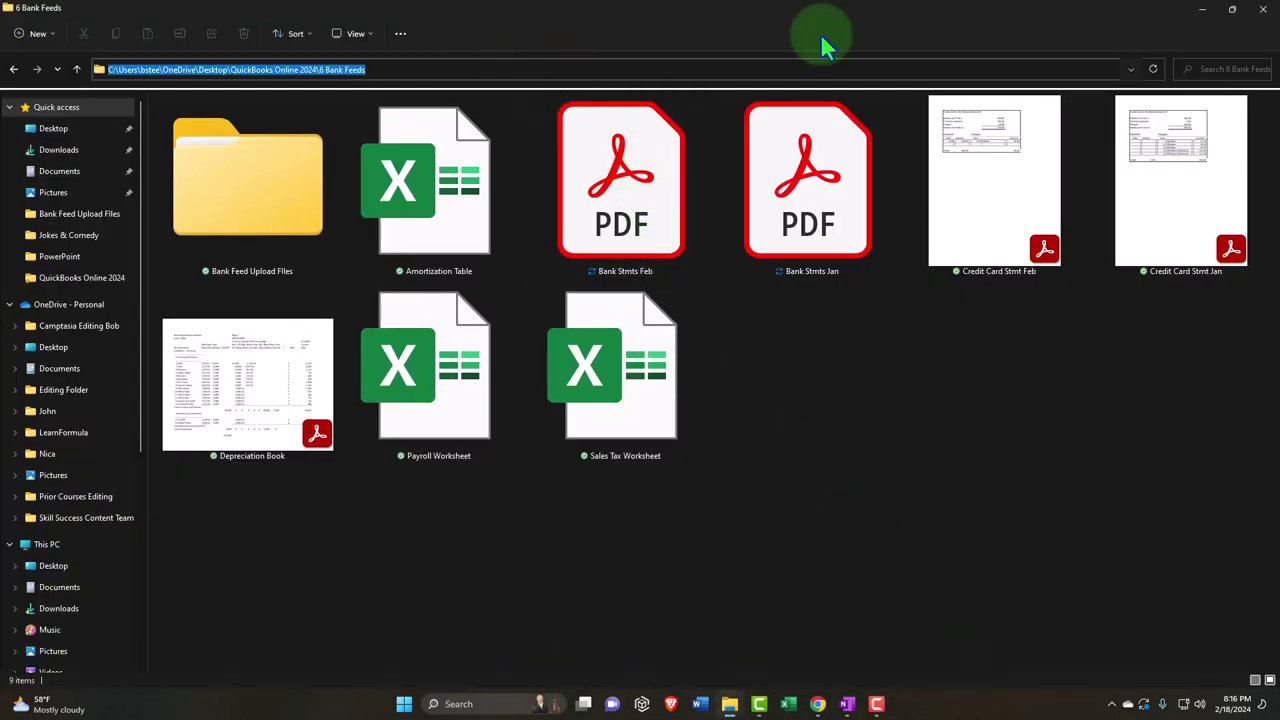
click(1199, 11)
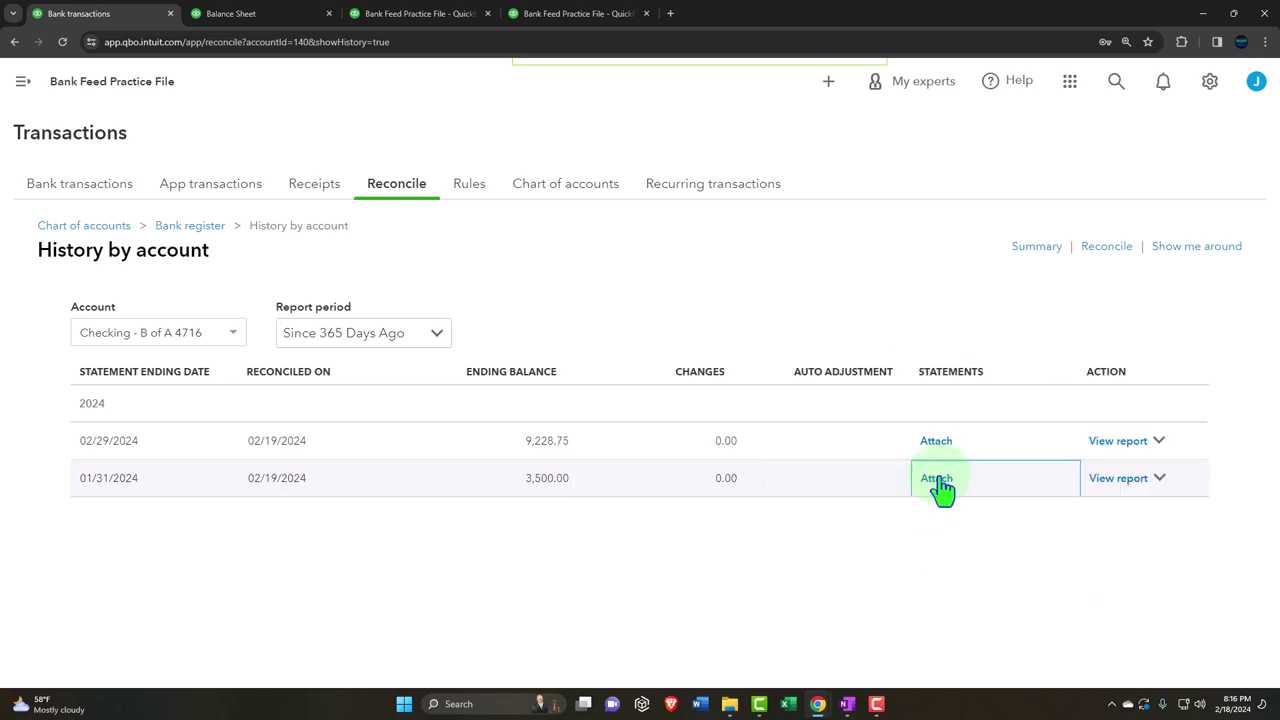
Start a statement upload for the 01/31/2024 reconciliation and go to the 6 Bank Feeds folder using the copied path
click(940, 480)
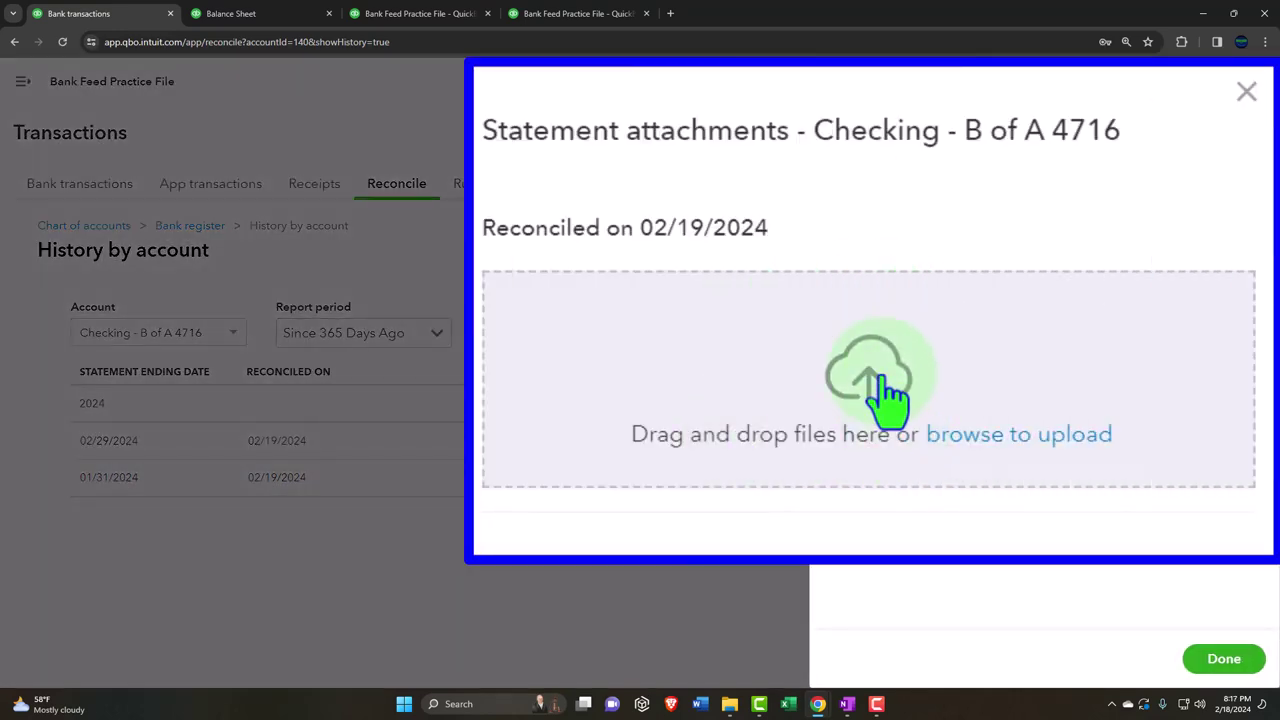
click(882, 378)
click(1060, 54)
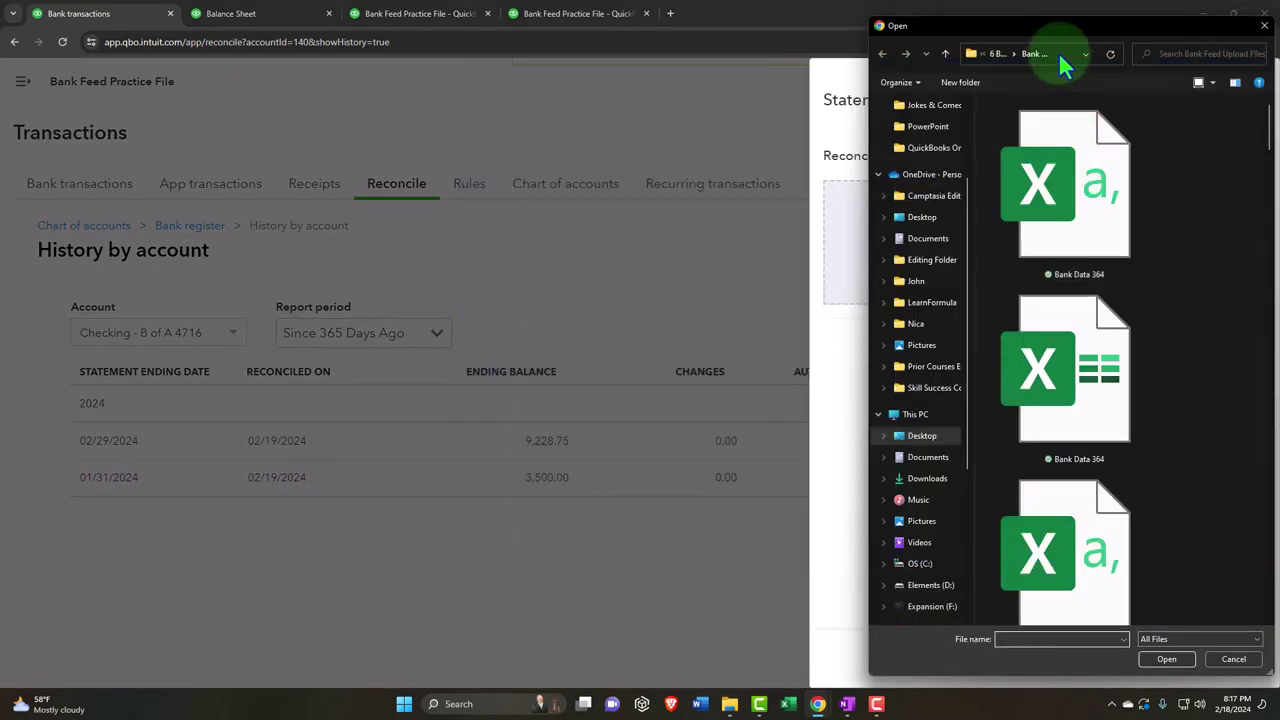
key(Return)
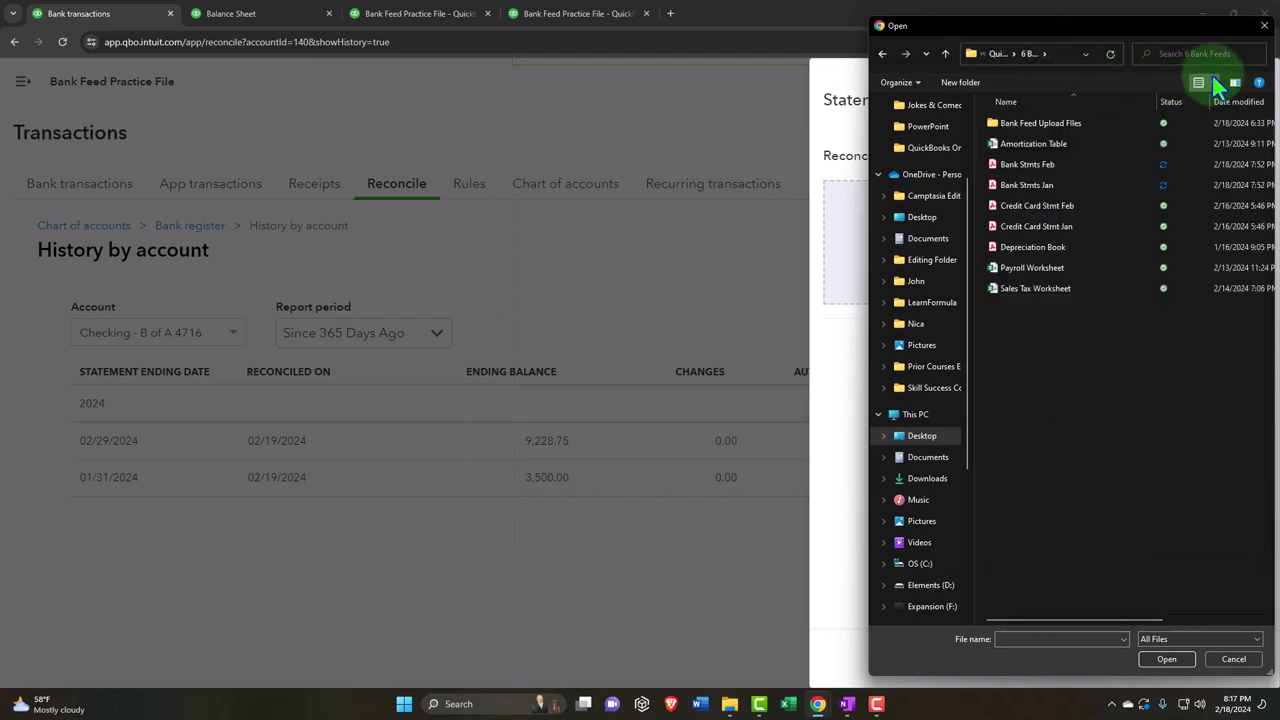
Show the folder's files as large icons, attach Bank Stmts Feb to the 01/31/2024 reconciliation and close the attachments pane
click(1212, 82)
click(1198, 12)
scroll(1180, 260, down, 2)
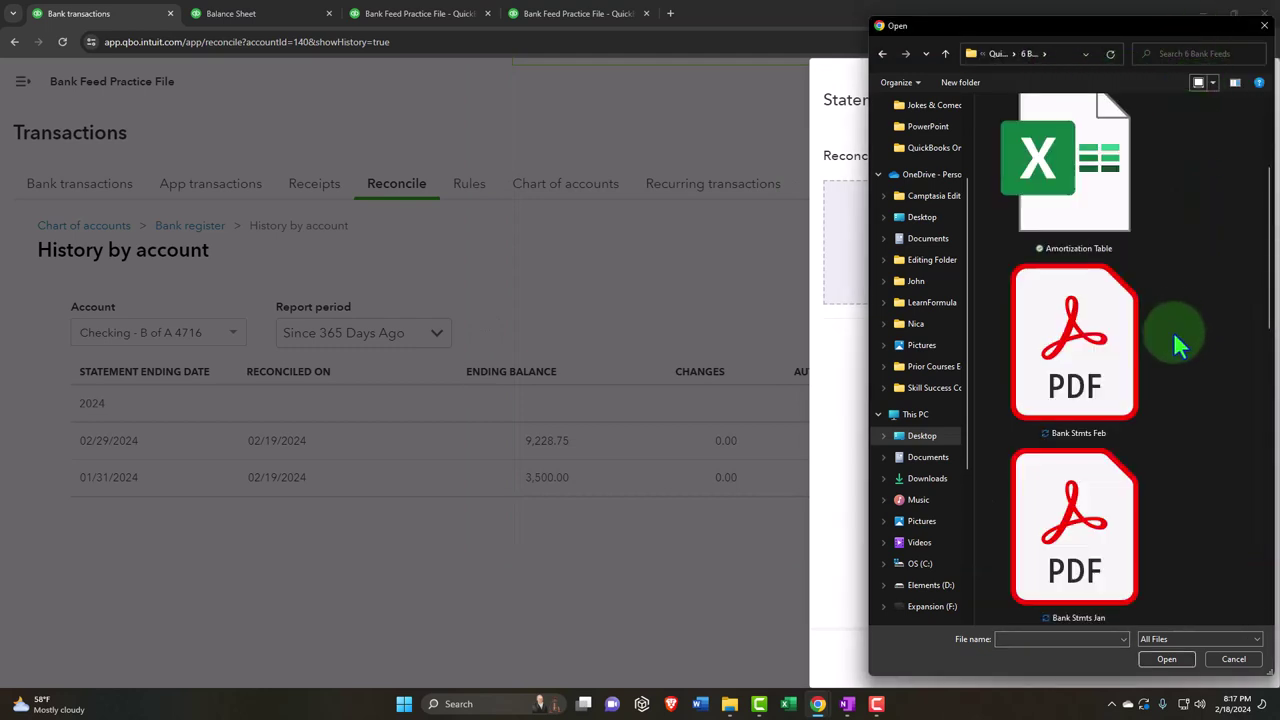
click(1112, 386)
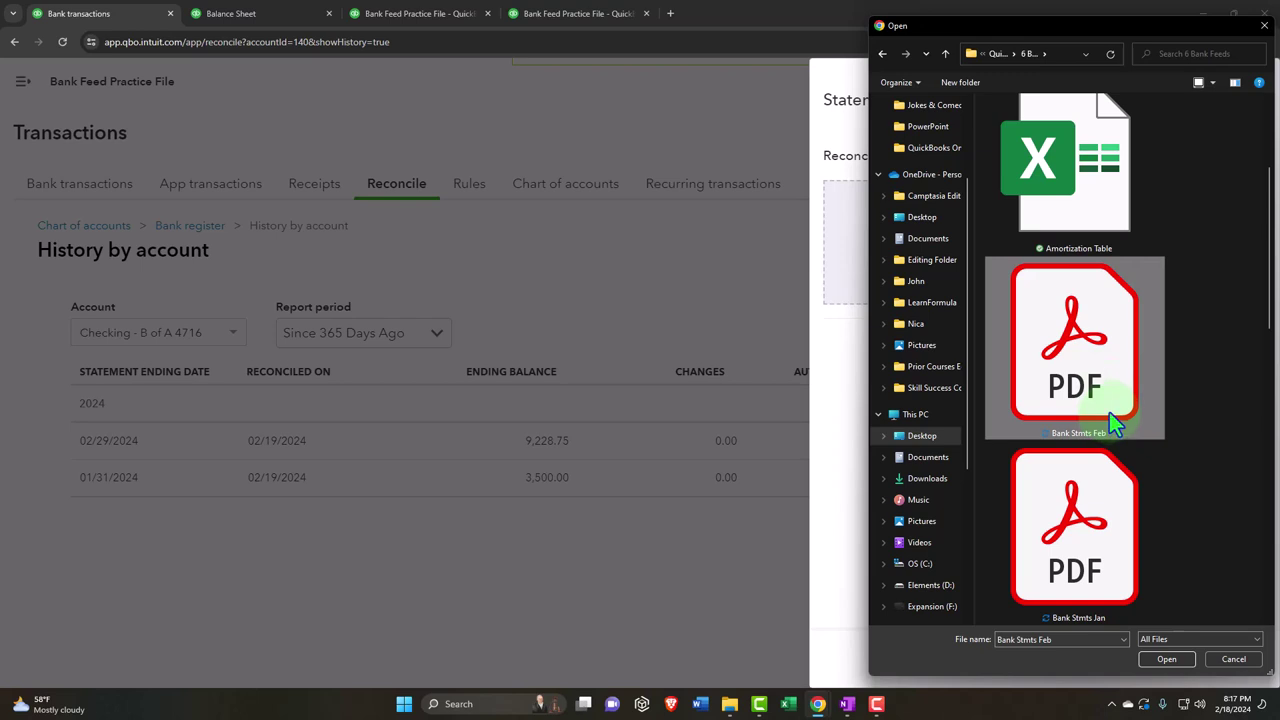
double_click(1085, 388)
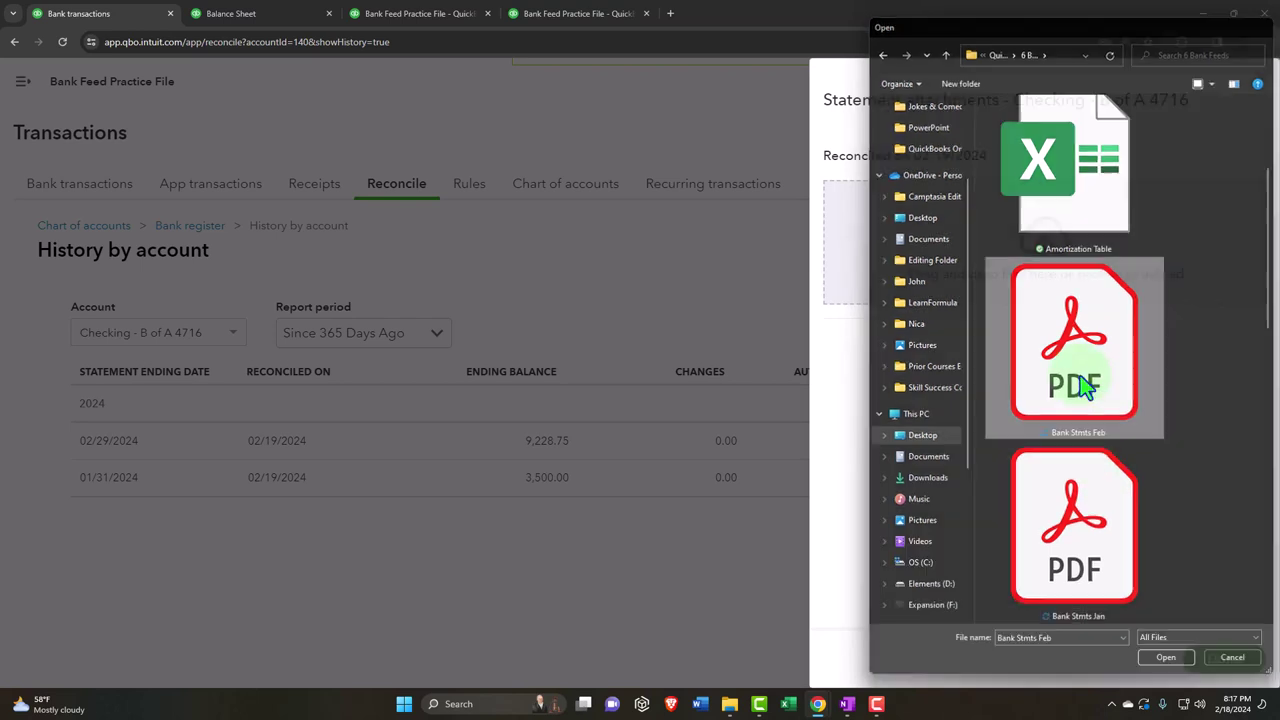
click(1230, 652)
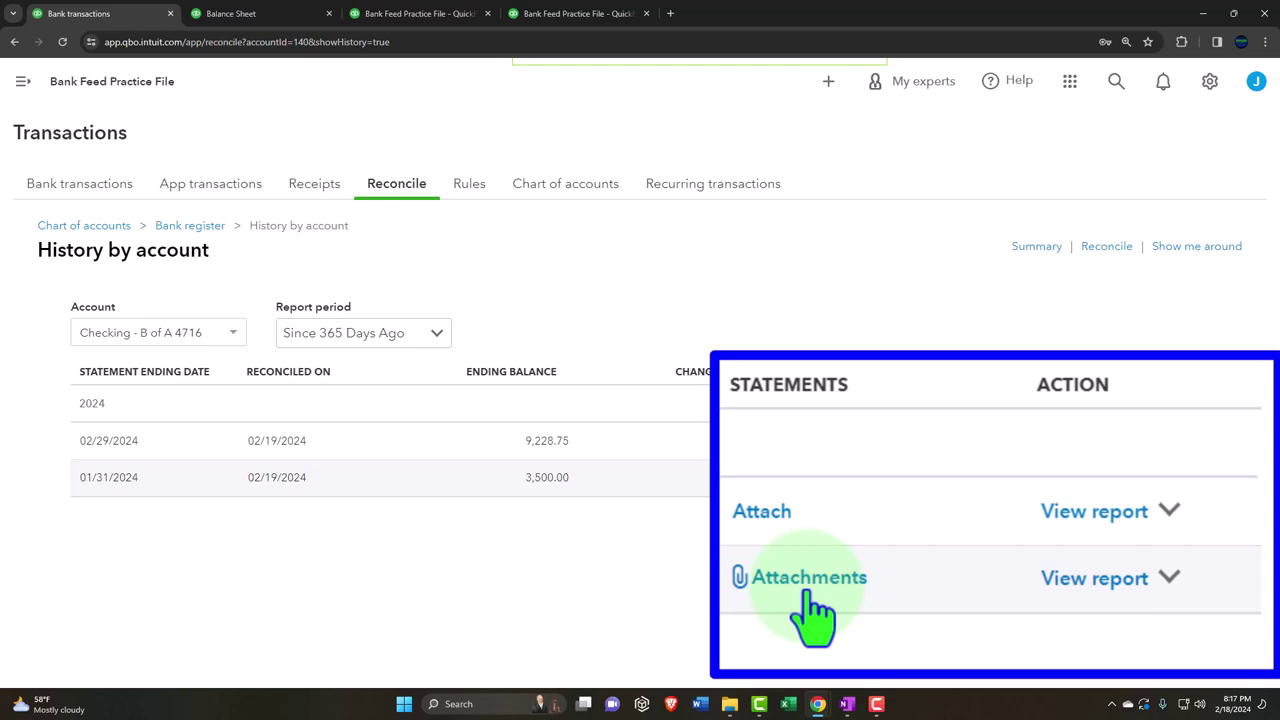
Open the 01/31/2024 reconciliation report and review its summary and the cleared checks and payments
click(1092, 580)
scroll(985, 518, down, 6)
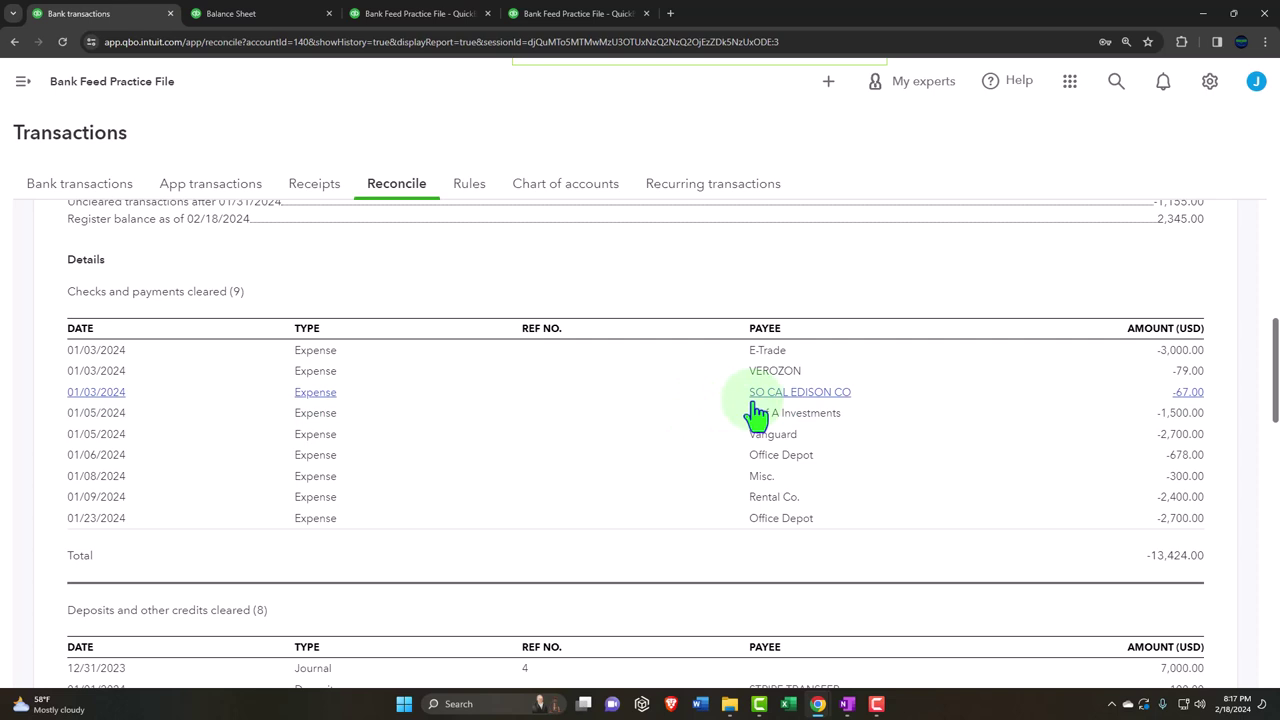
scroll(756, 412, up, 2)
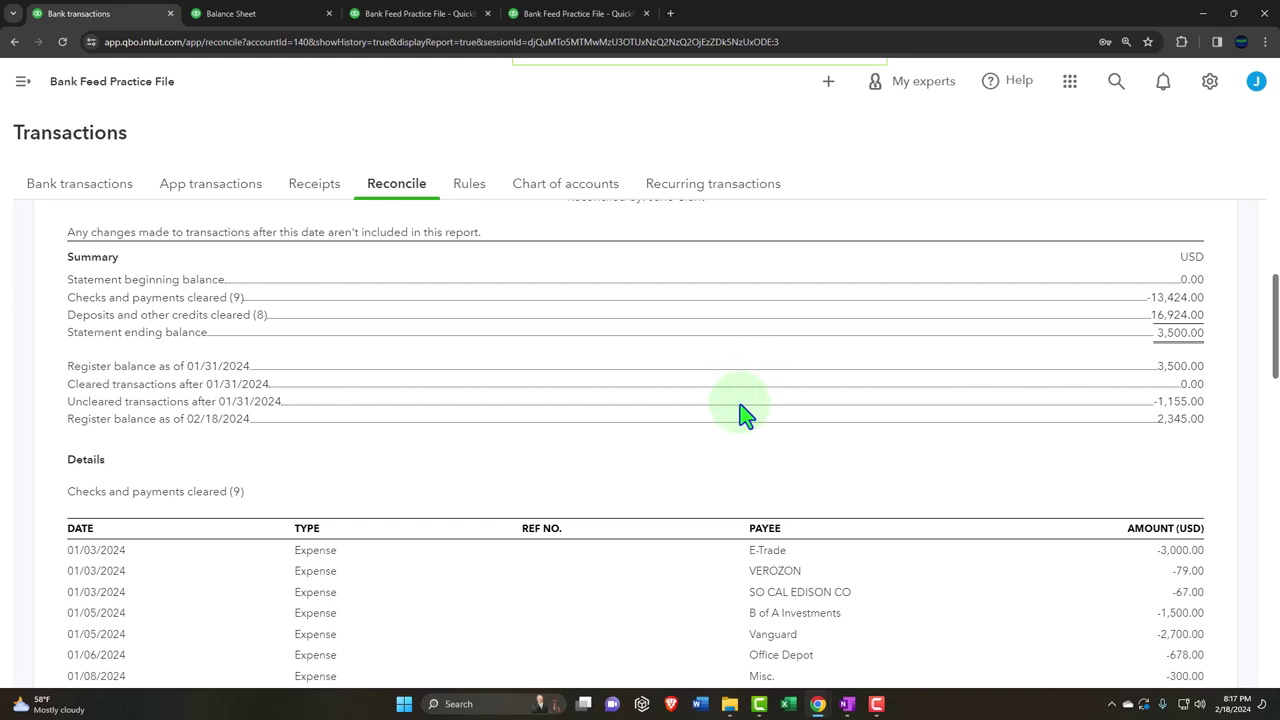
scroll(740, 425, down, 1)
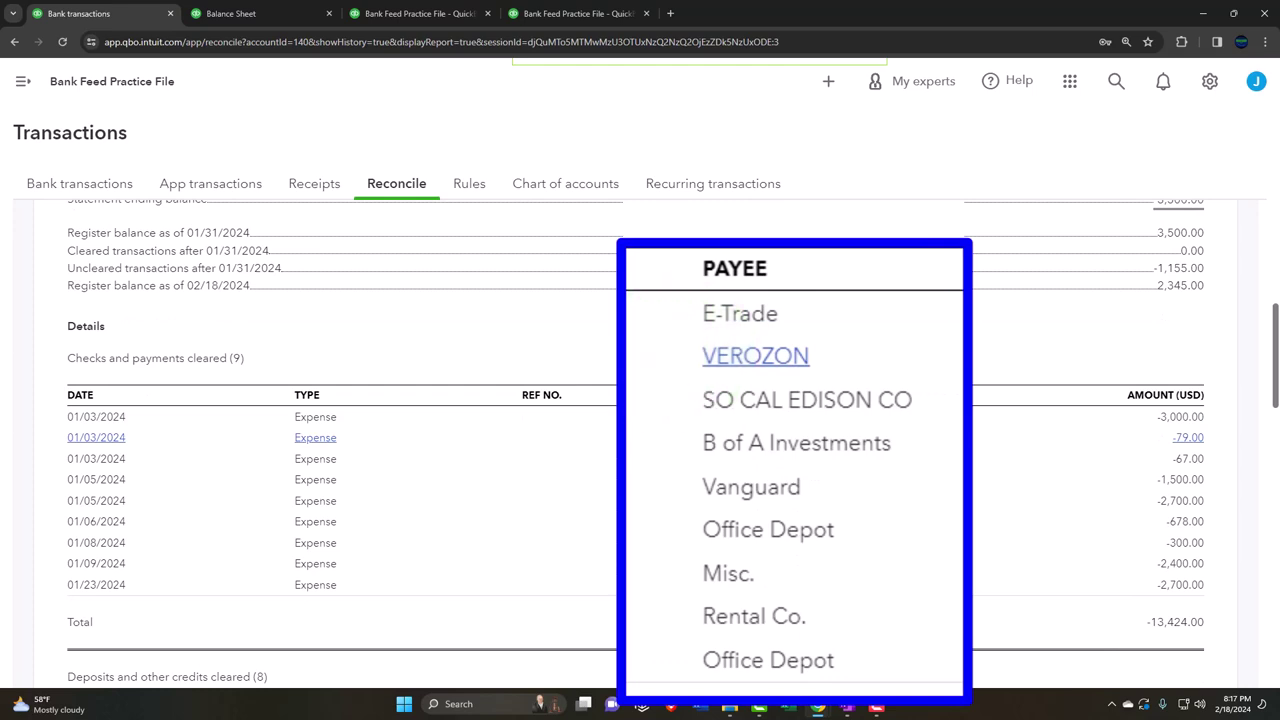
scroll(651, 457, up, 5)
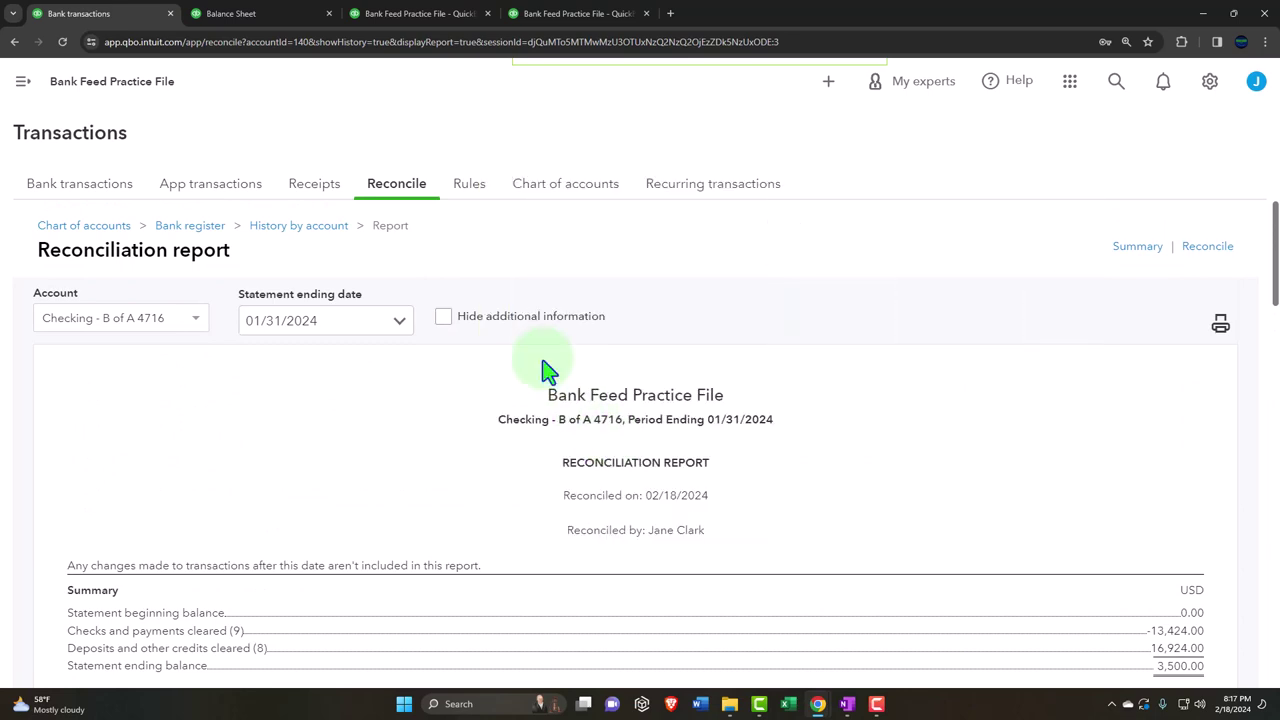
Review the January to March 2024 Balance Sheet at higher magnification, from the checking balance down to total liabilities and equity
click(296, 18)
key(ctrl+plus)
key(ctrl+plus)
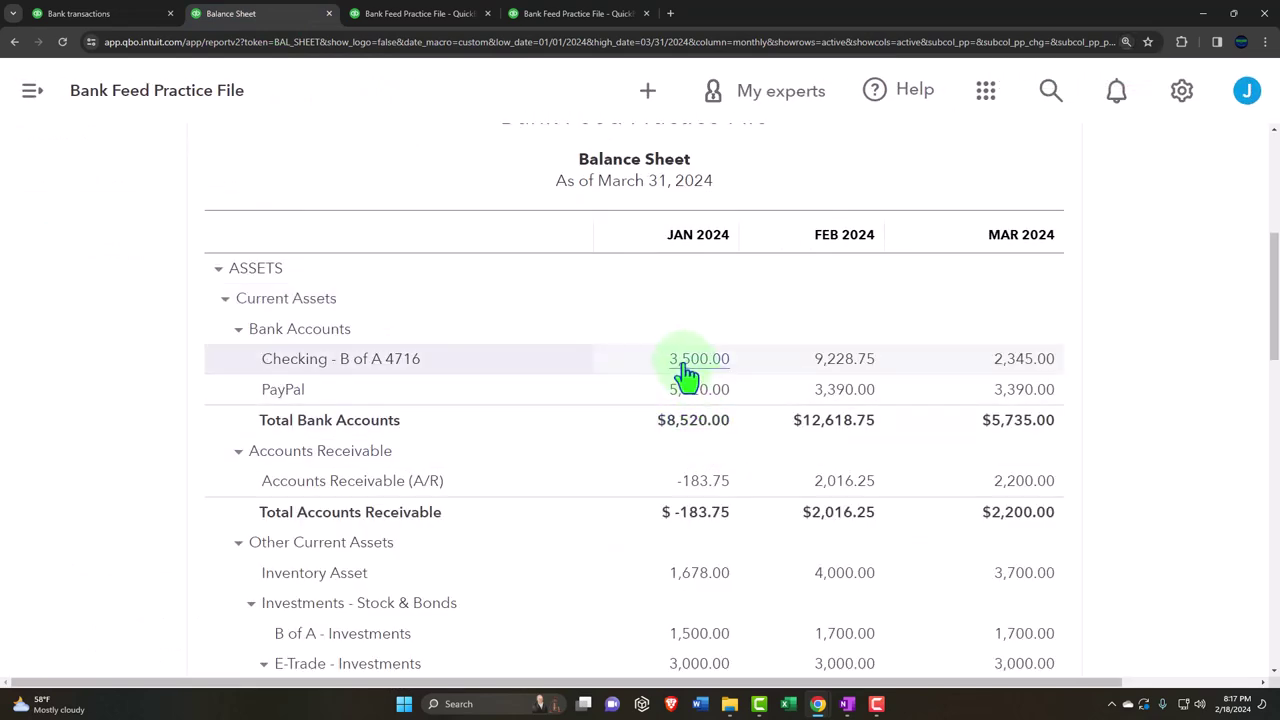
key(super+plus)
scroll(678, 440, down, 15)
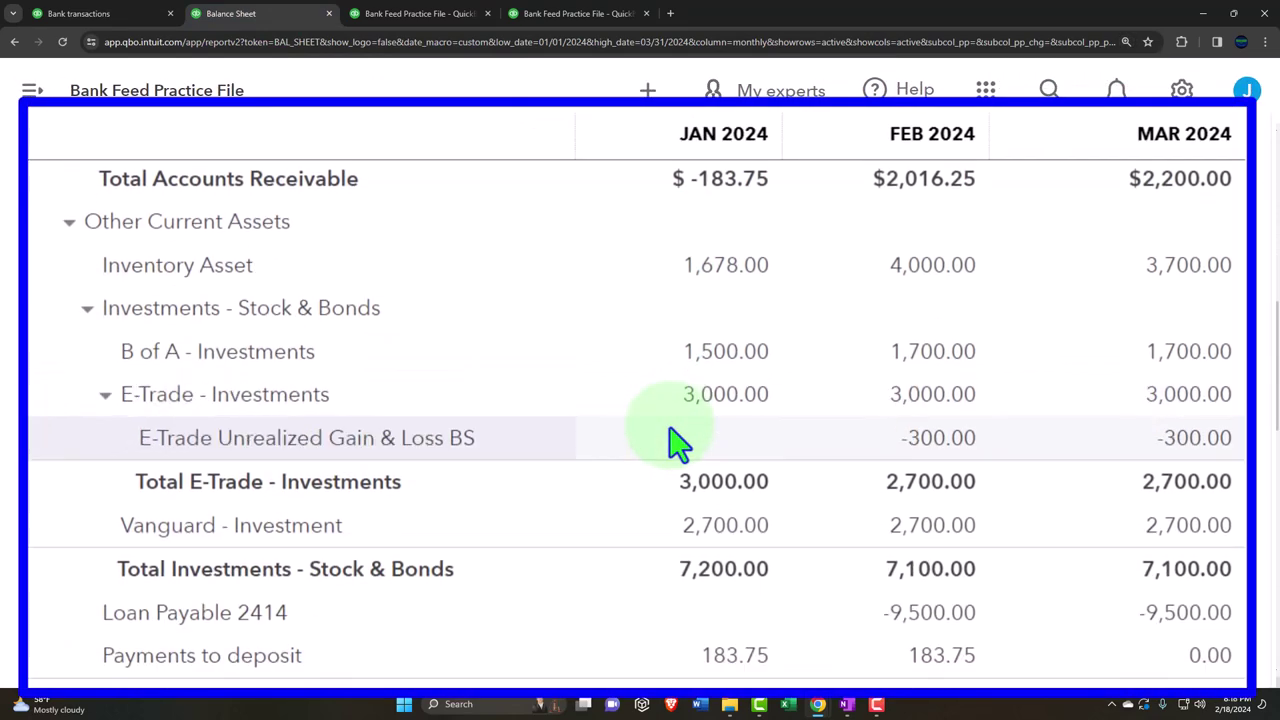
scroll(678, 440, down, 5)
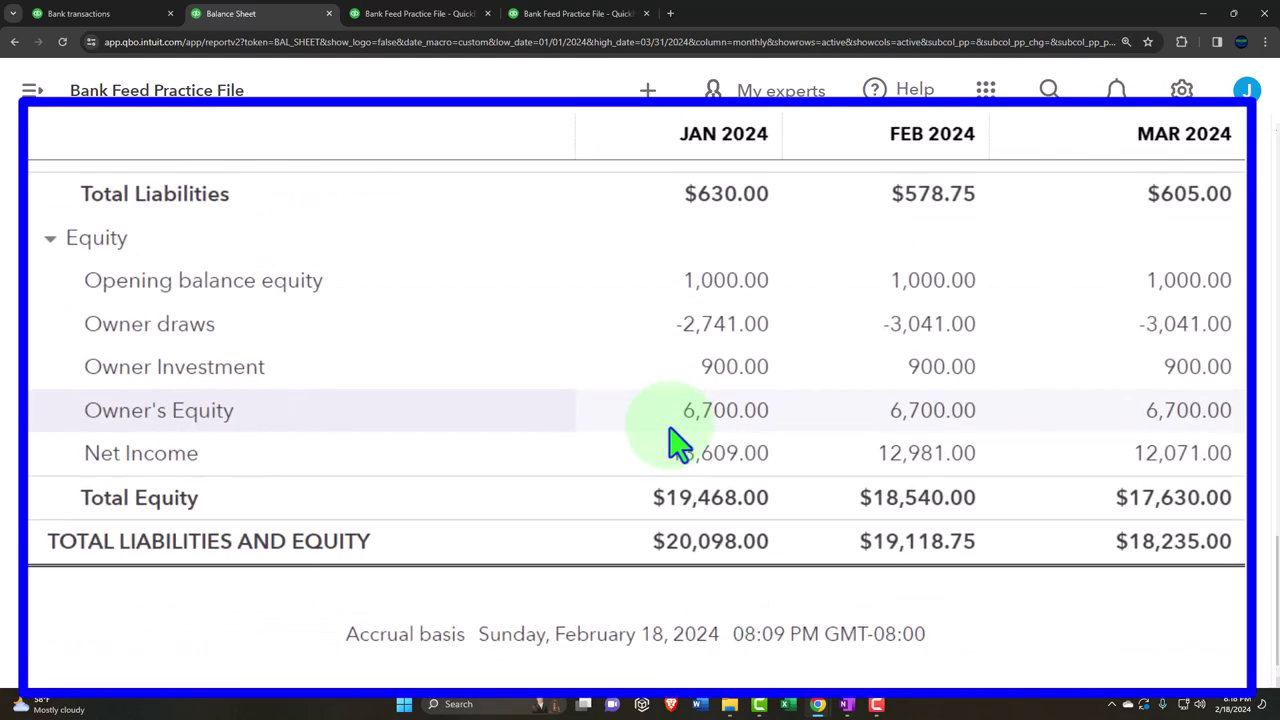
key(super+Escape)
Run the Profit and Loss report for the period 01/01/2024 to 03/31/2024
click(425, 14)
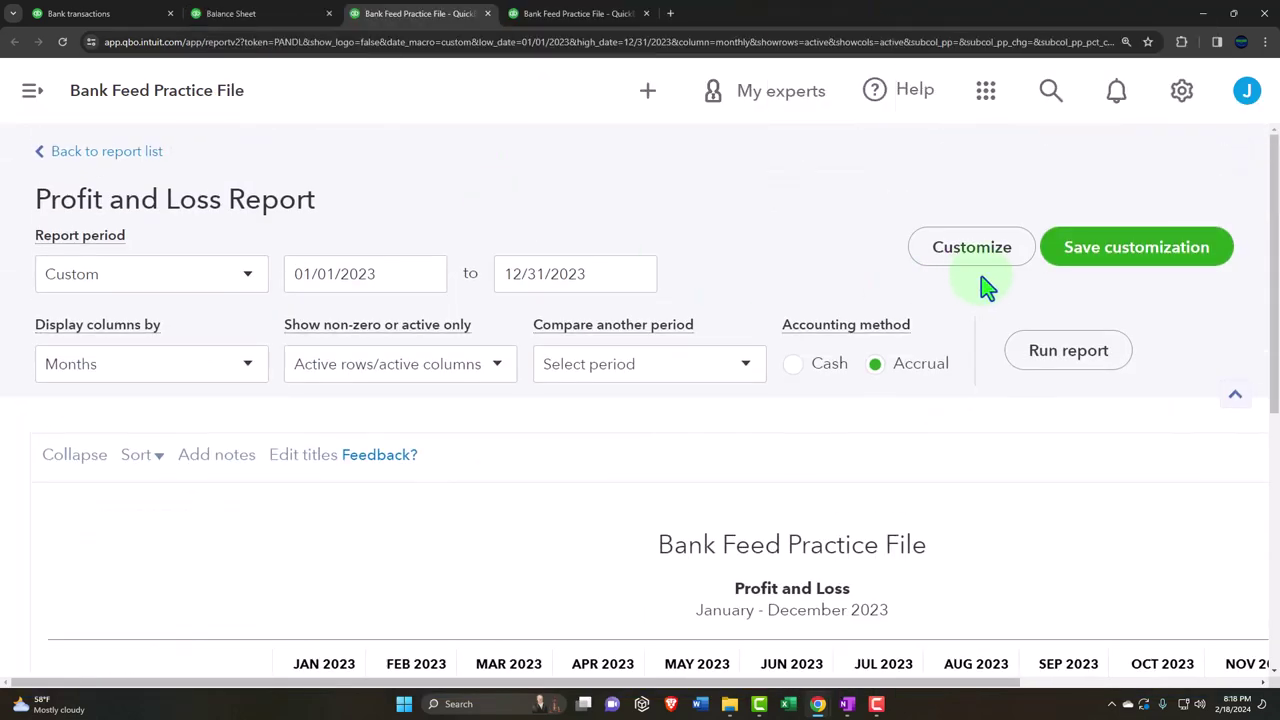
scroll(443, 400, down, 3)
scroll(280, 370, up, 3)
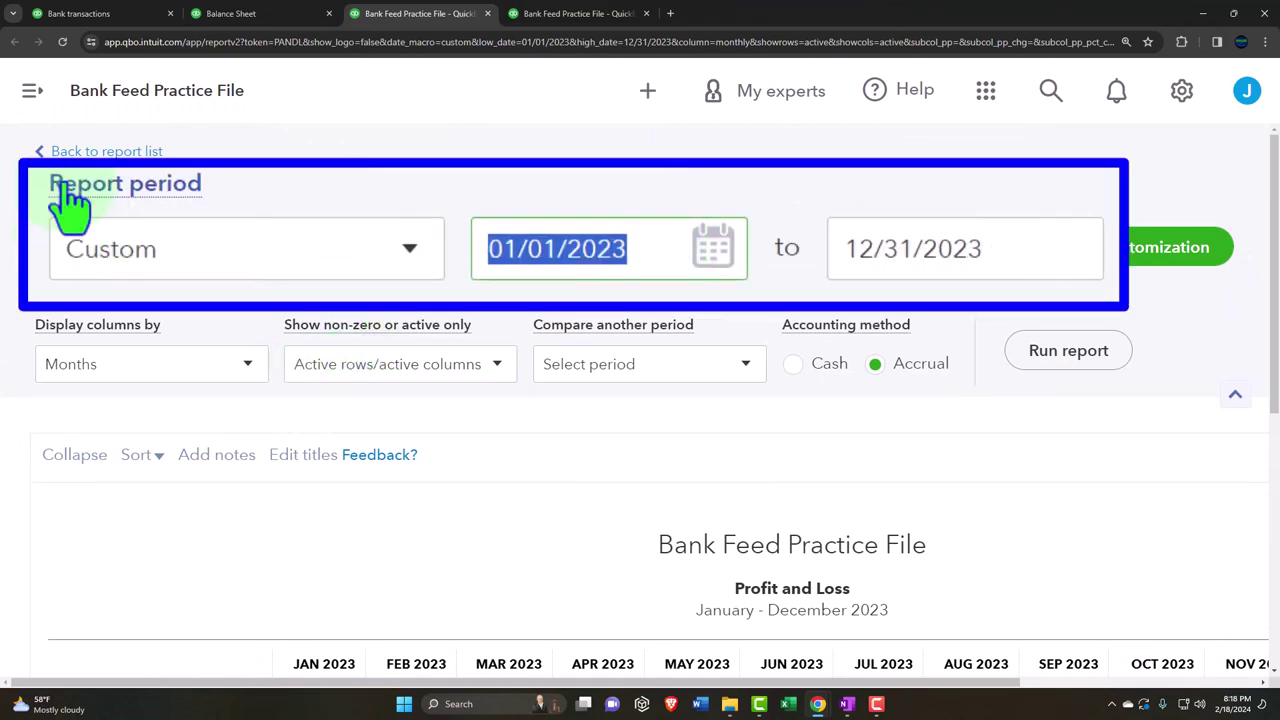
text(010124)
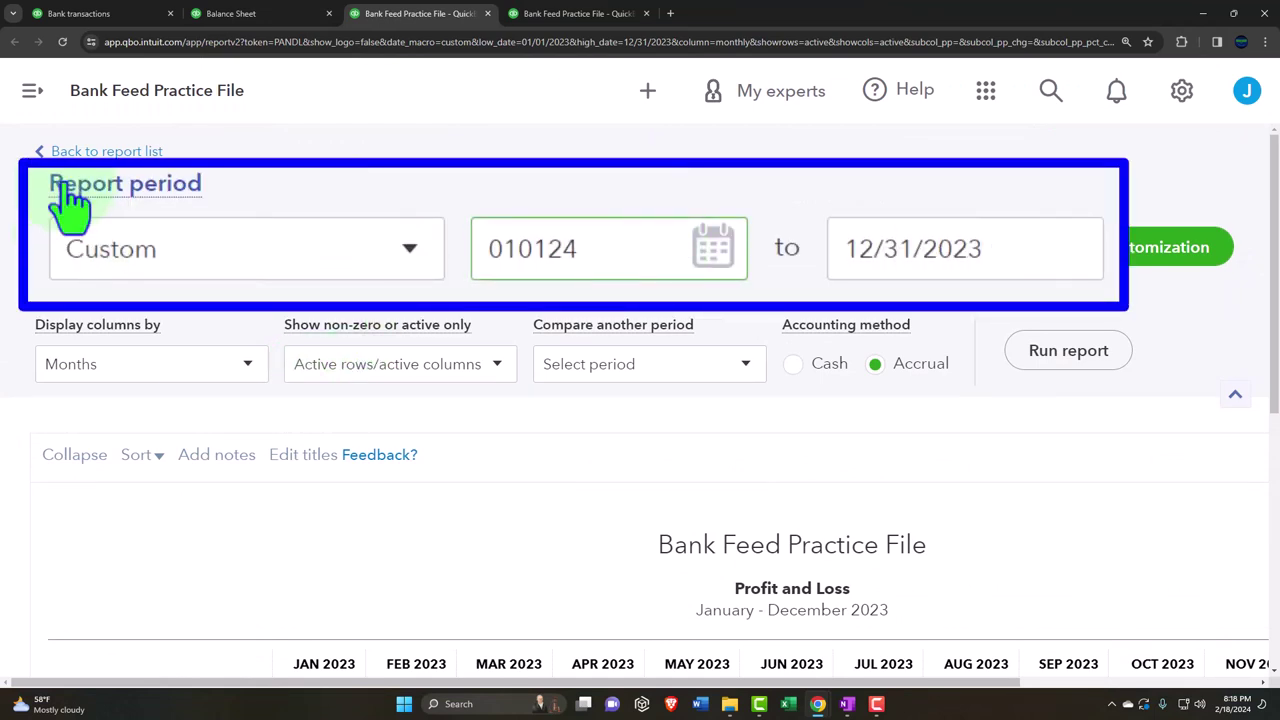
key(Tab)
text(033124)
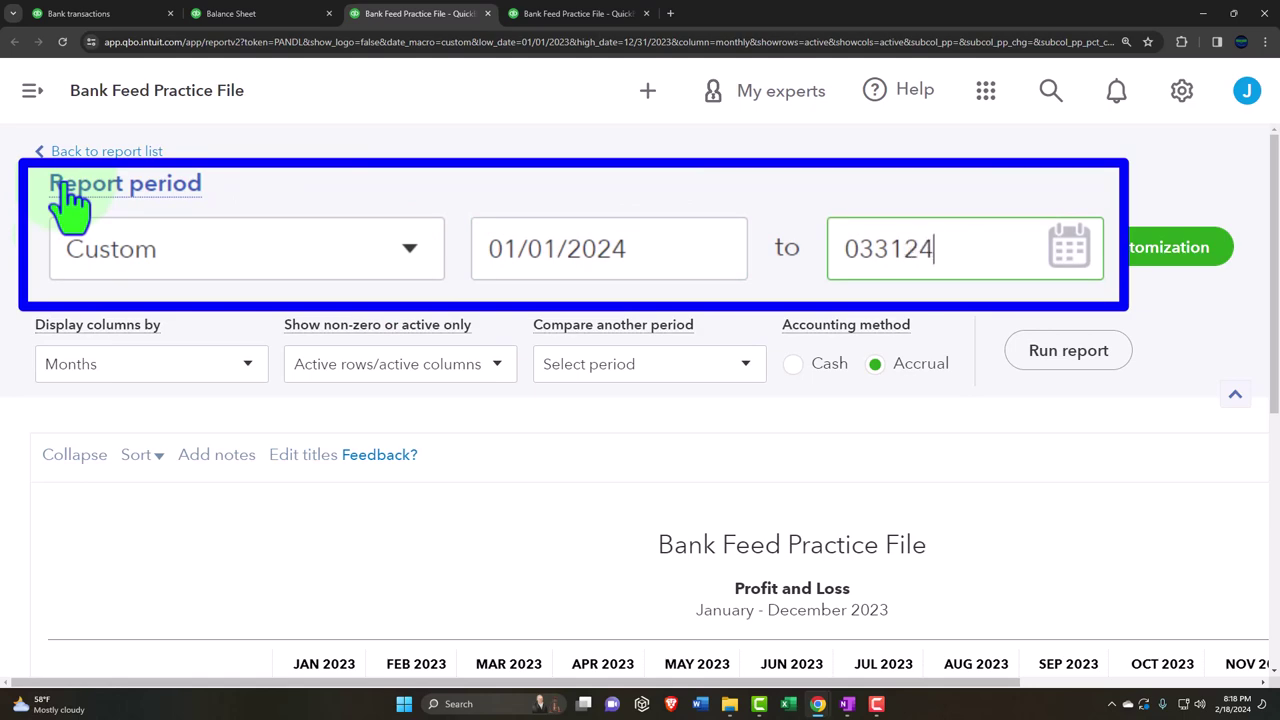
key(Tab)
click(1068, 350)
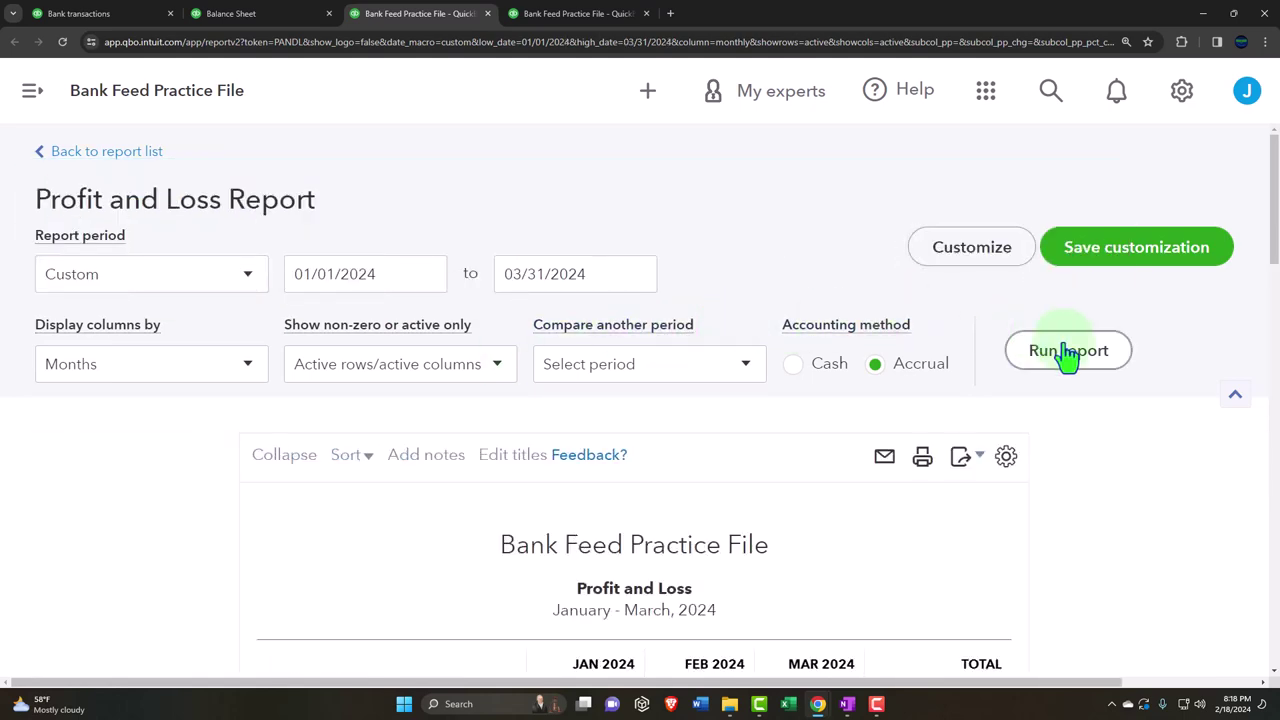
Review the Profit and Loss report's income, cost of goods sold, expenses and other income down to net income
scroll(263, 551, down, 6)
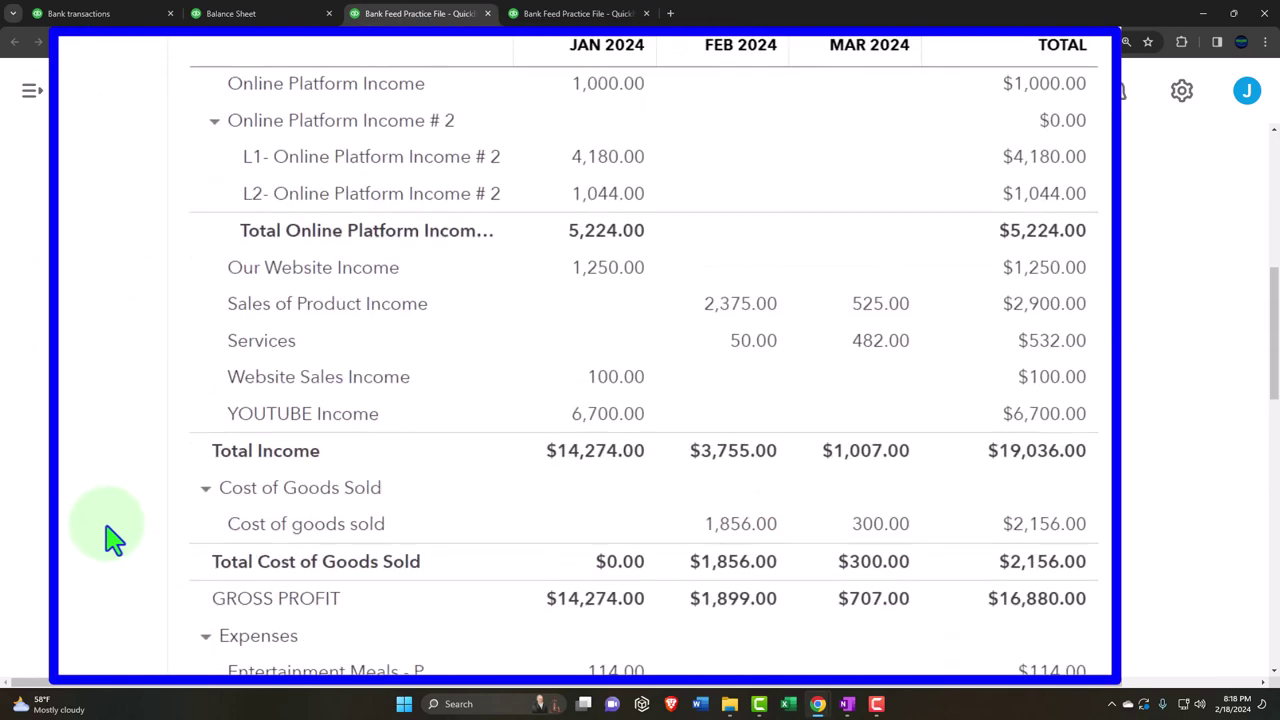
scroll(112, 538, down, 8)
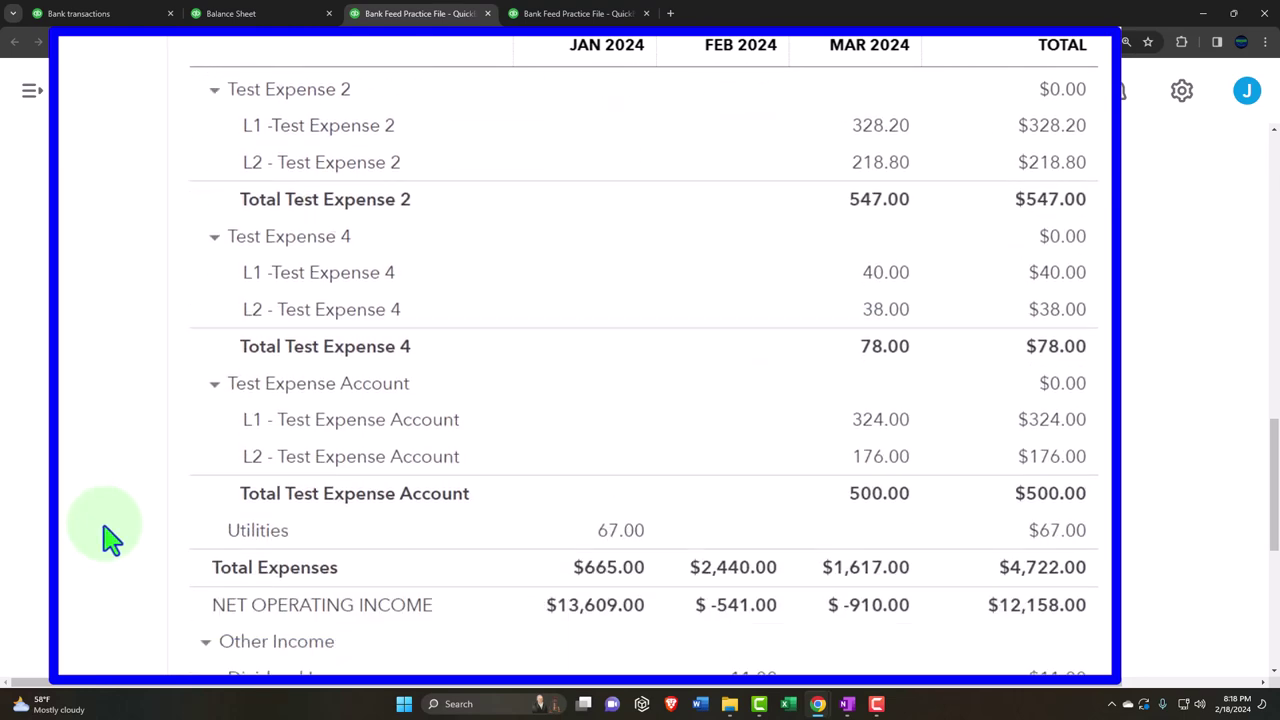
scroll(112, 538, down, 6)
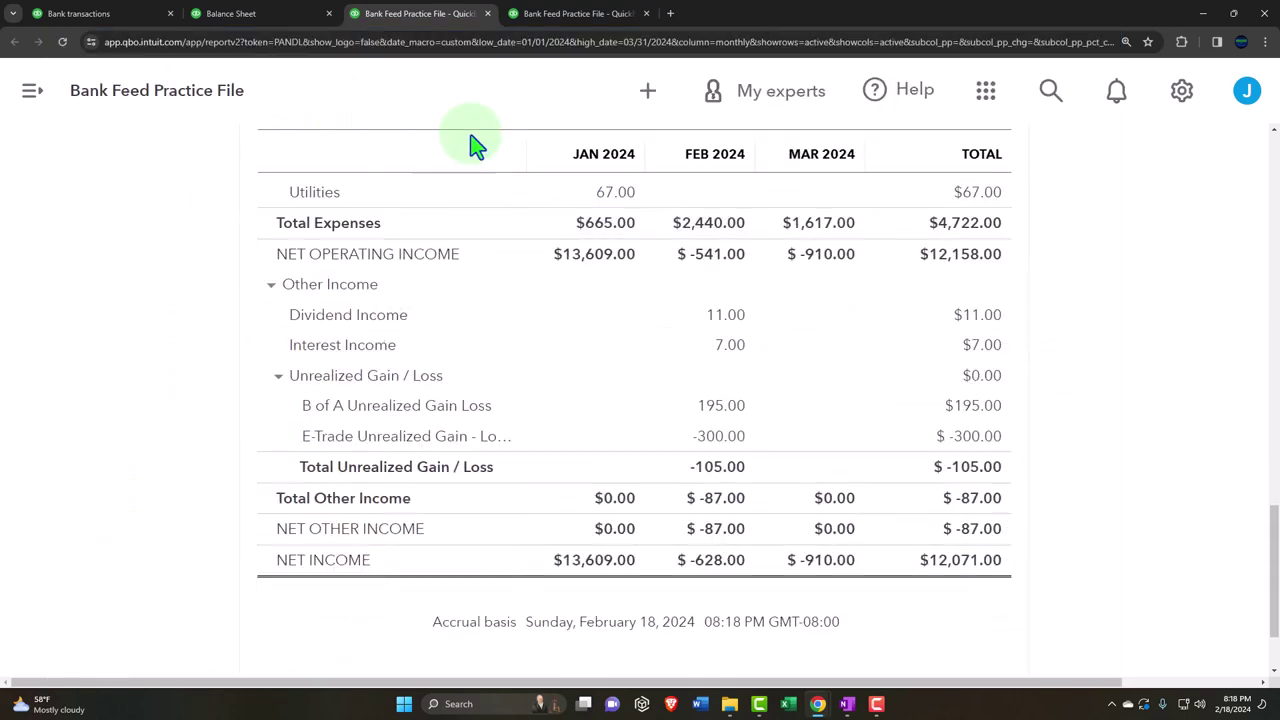
Rerun the Trial Balance for 01/01/2024 to 03/31/2024 and review the monthly debits and credits down to the totals
click(578, 13)
scroll(935, 280, up, 2)
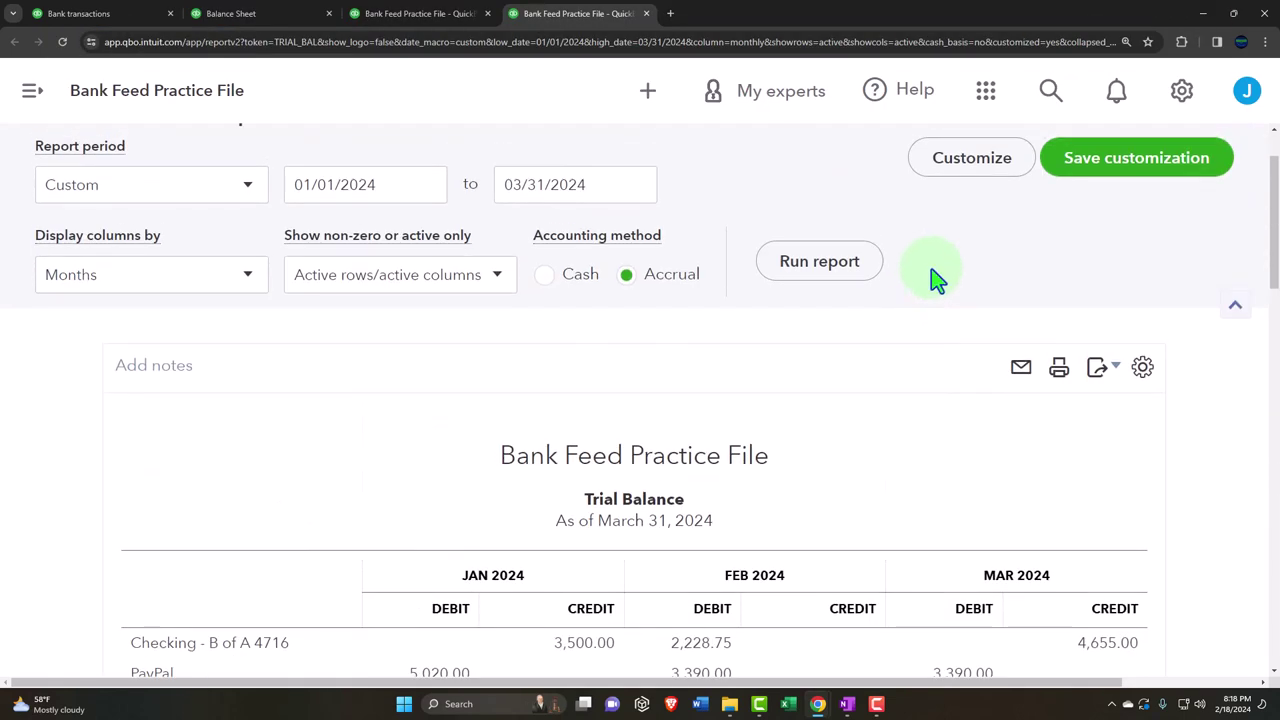
scroll(23, 551, down, 3)
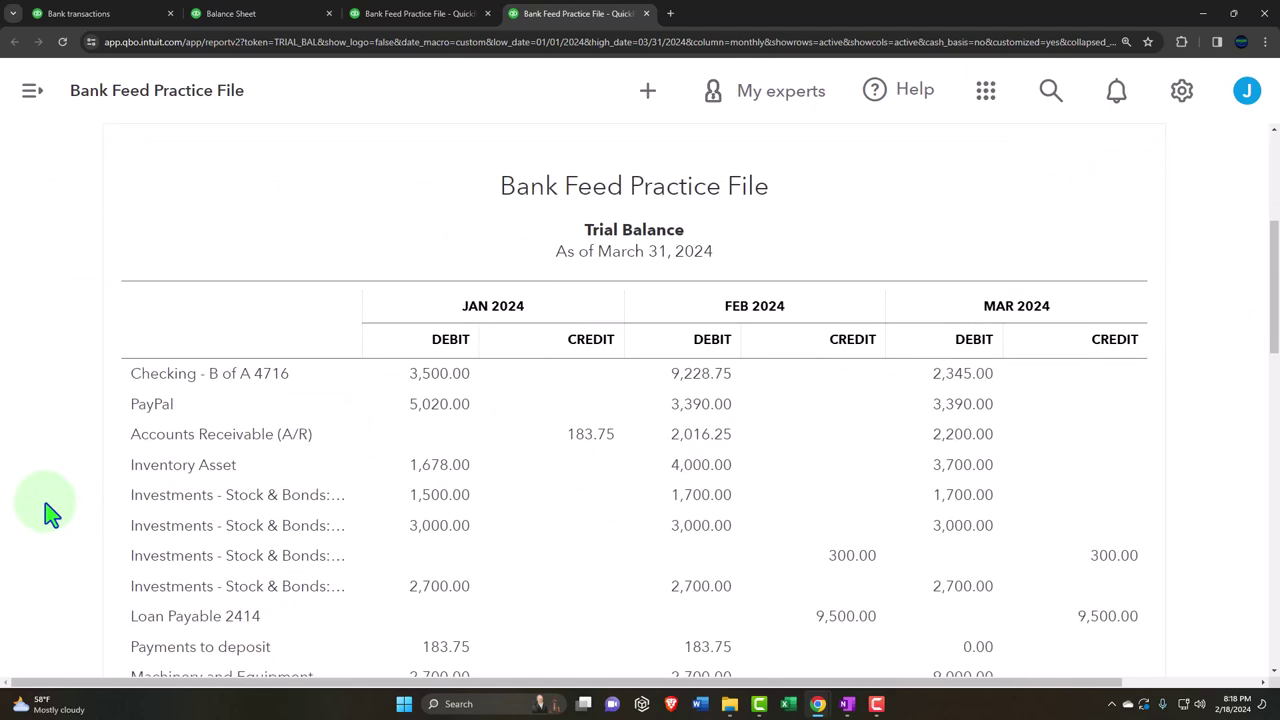
scroll(52, 513, down, 3)
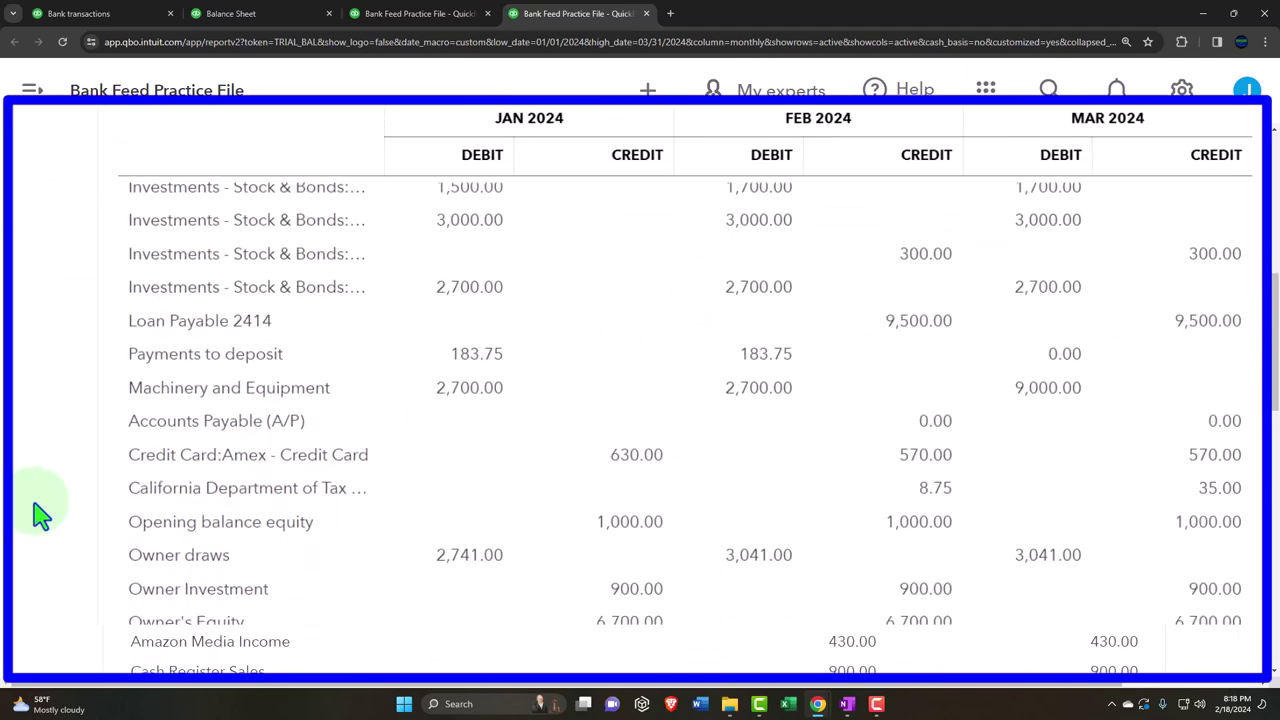
scroll(40, 515, down, 2)
scroll(40, 515, down, 4)
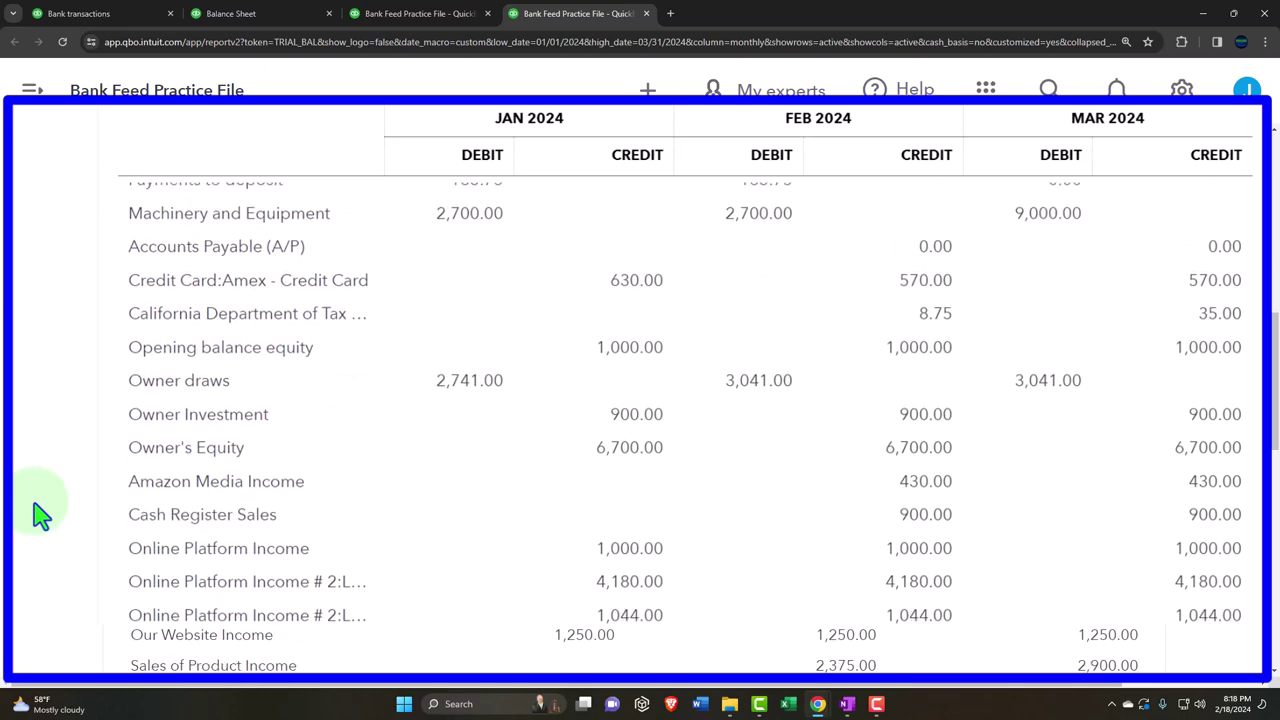
scroll(40, 515, down, 8)
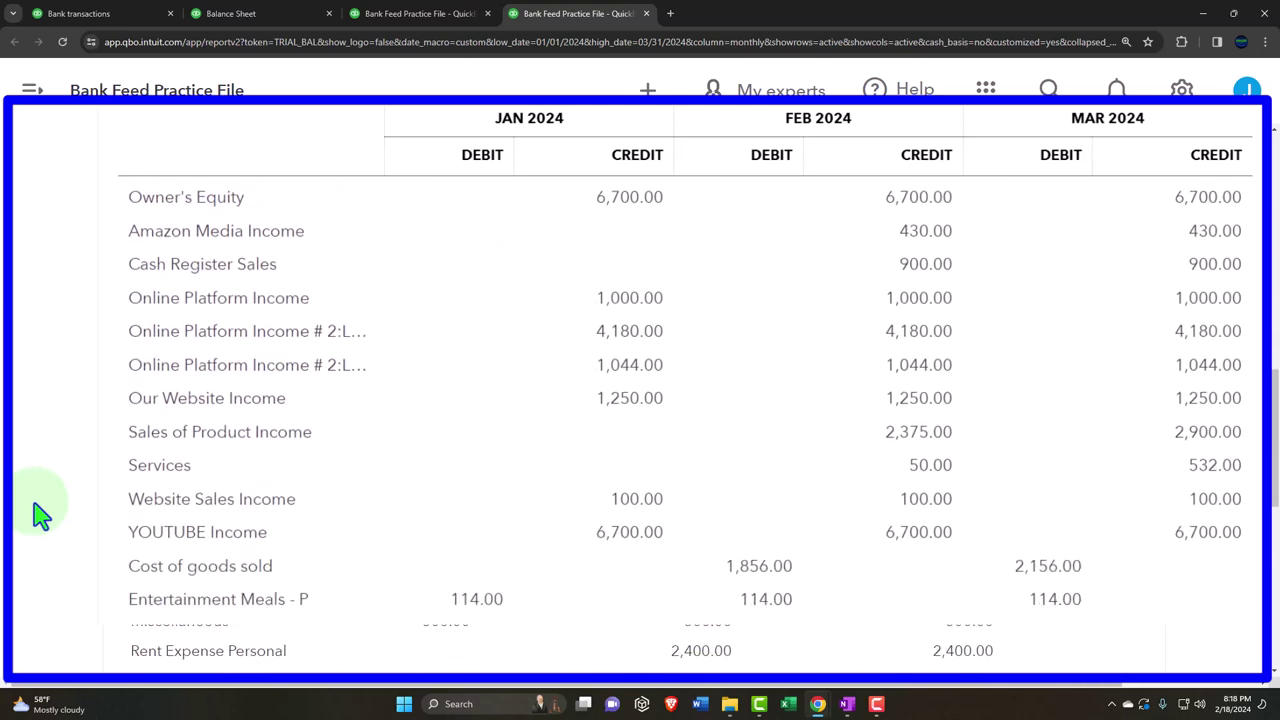
scroll(40, 515, down, 3)
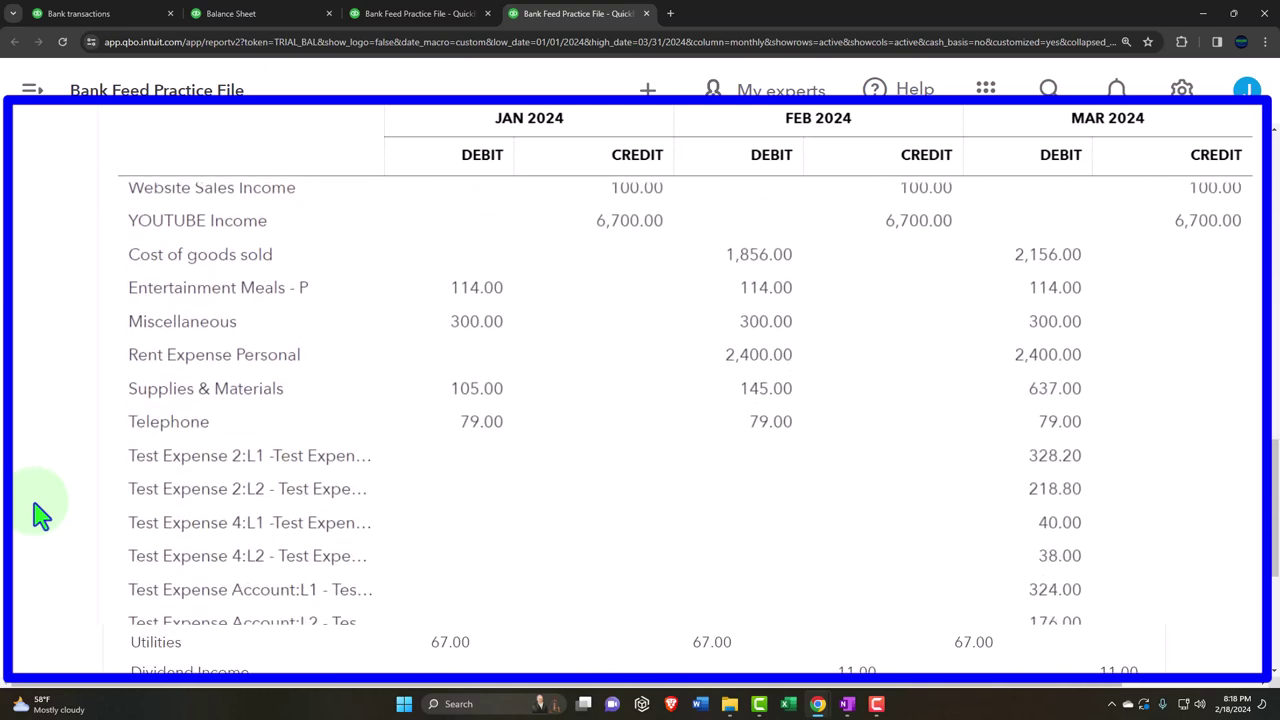
scroll(40, 515, down, 6)
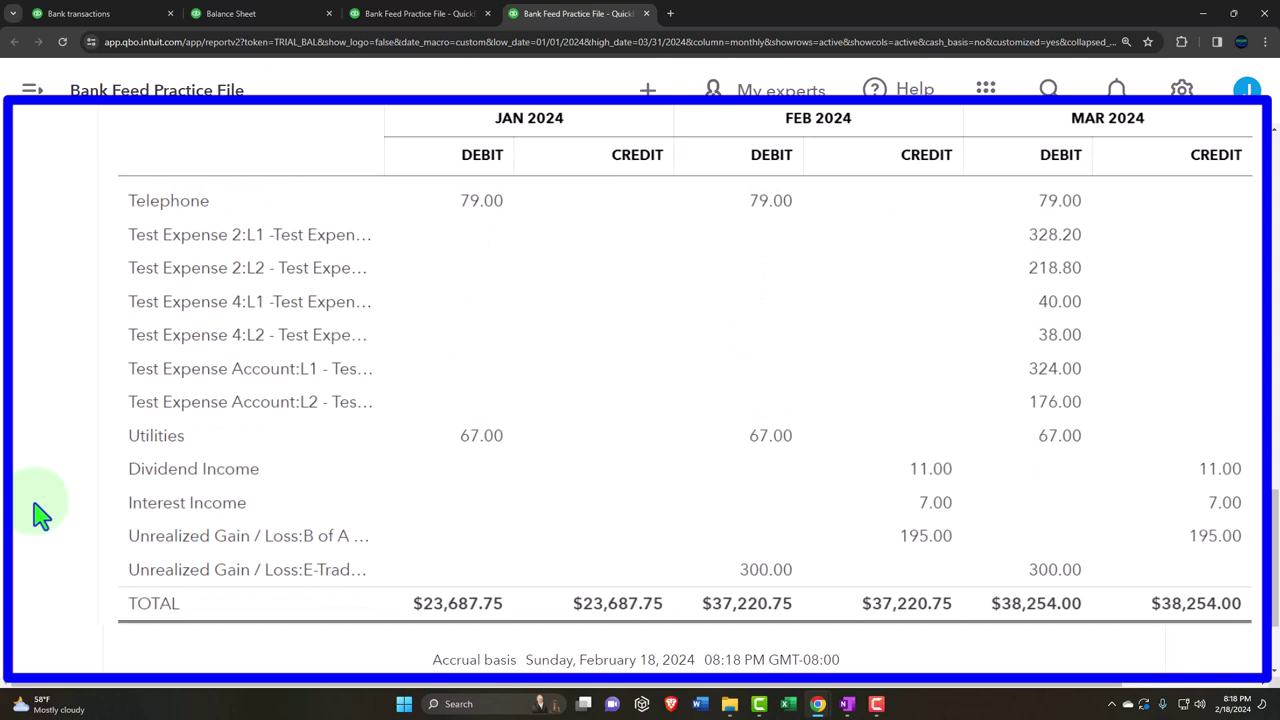